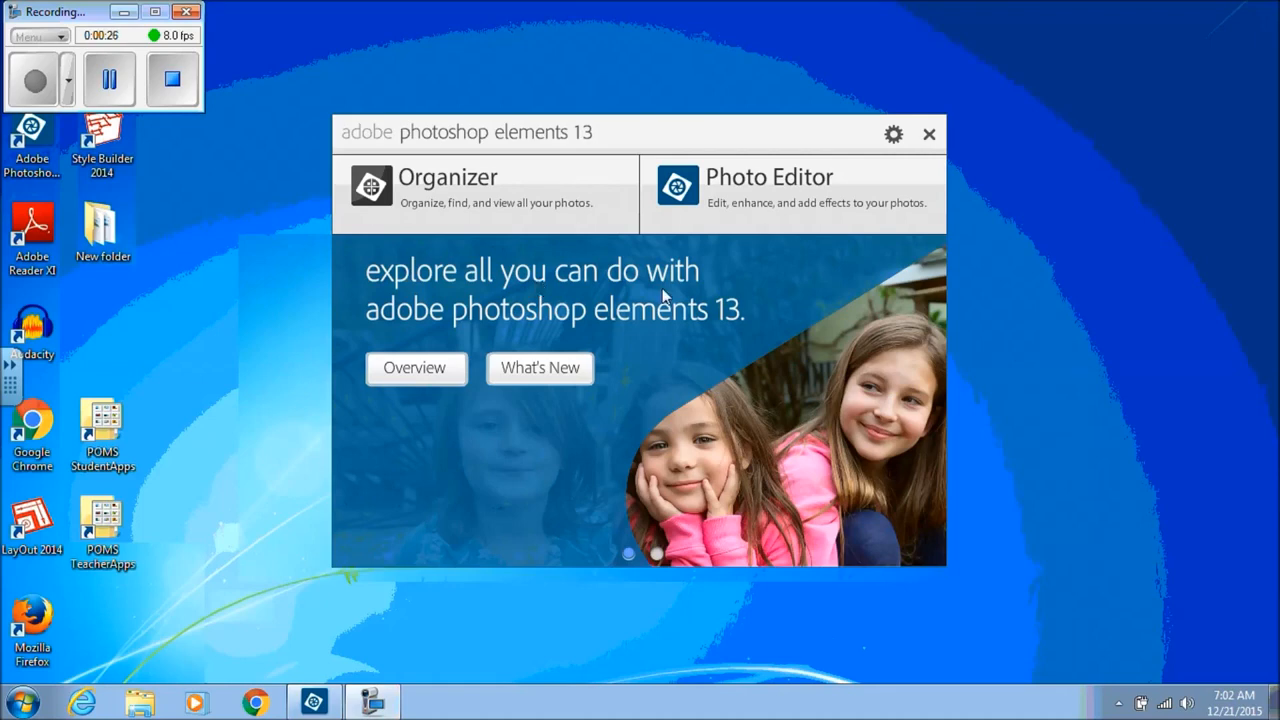
Launch the Photo Editor and minimize the screen recorder window that covers the workspace.
left_click(745, 186)
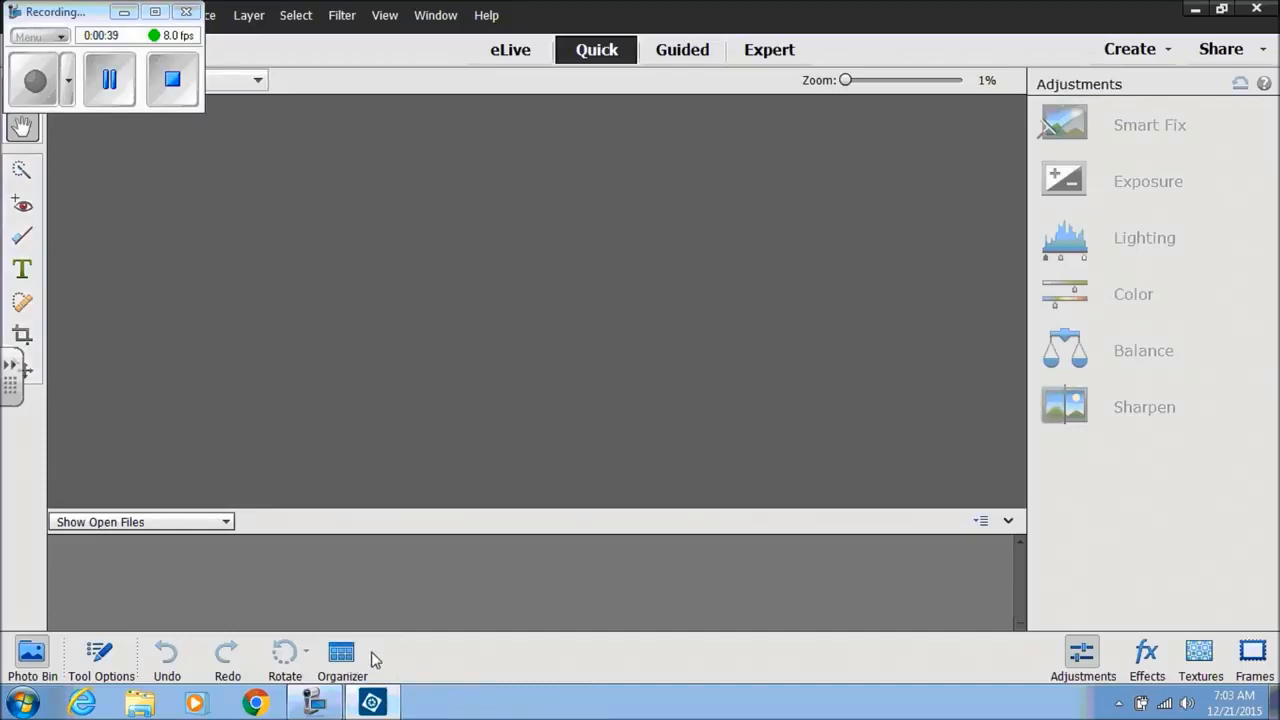
left_click(125, 13)
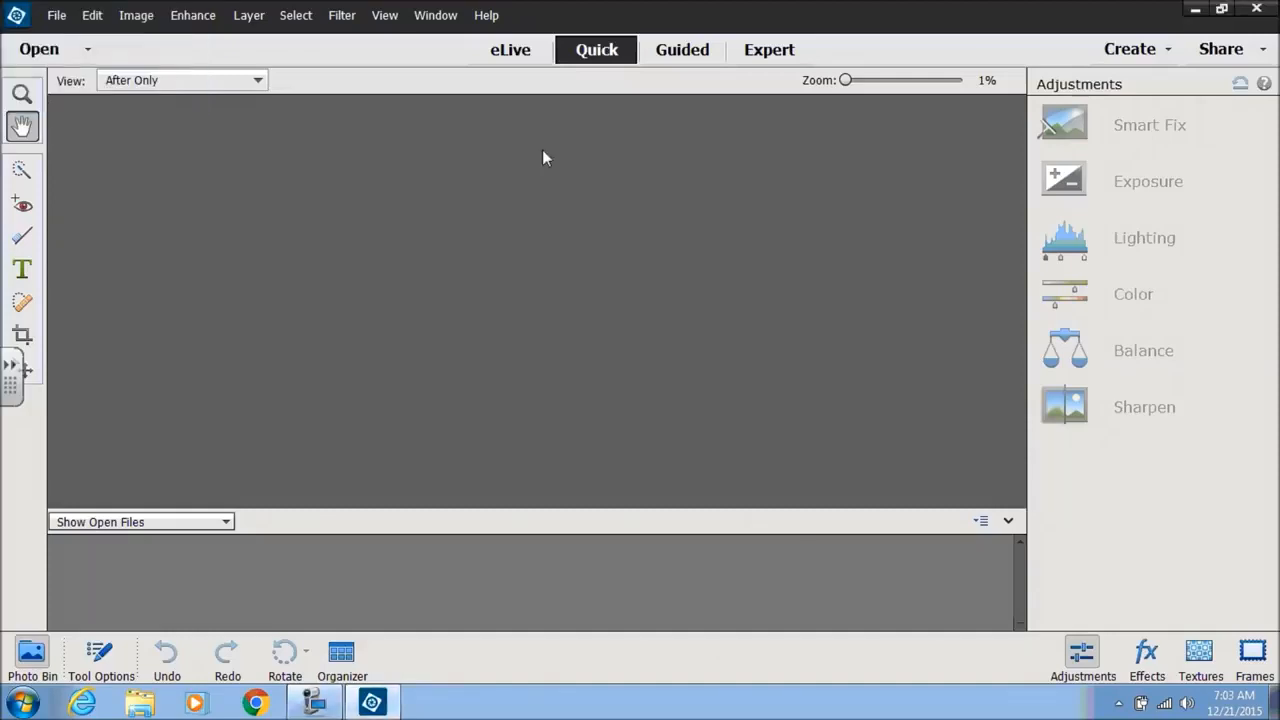
Look through the eLive articles and return to Quick edit mode.
left_click(514, 48)
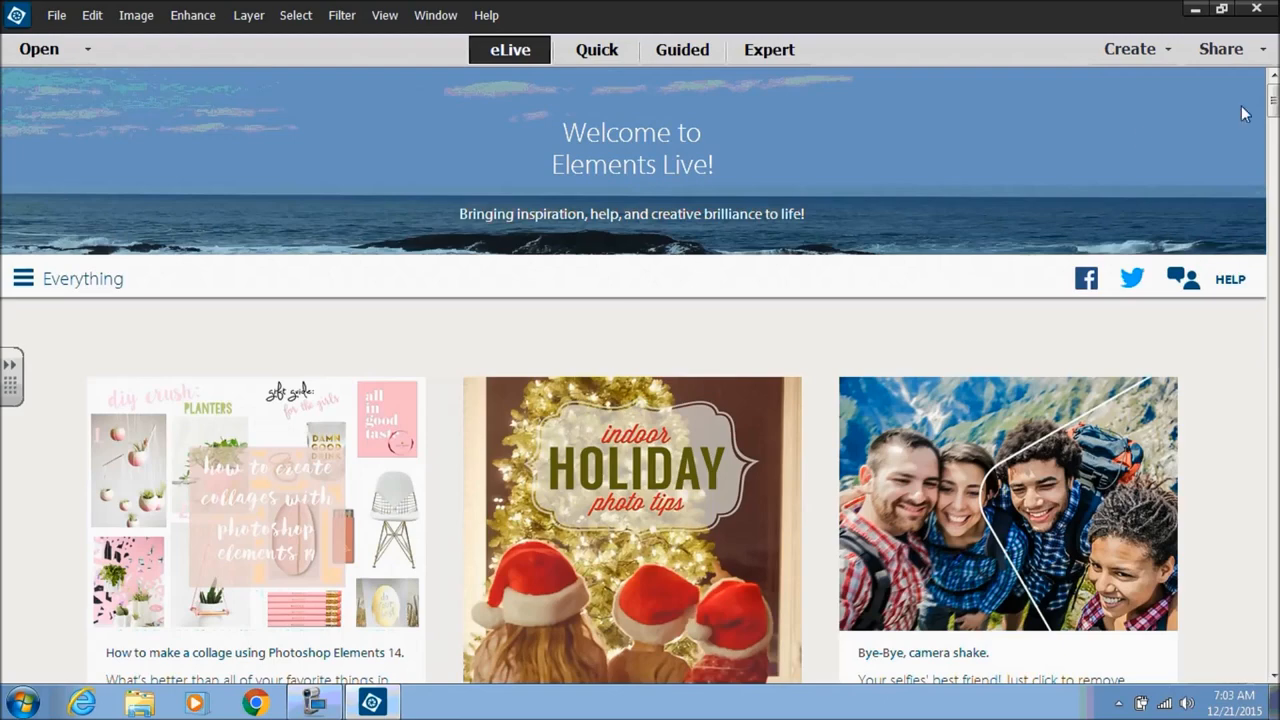
left_click_drag(1273, 103, 1273, 135)
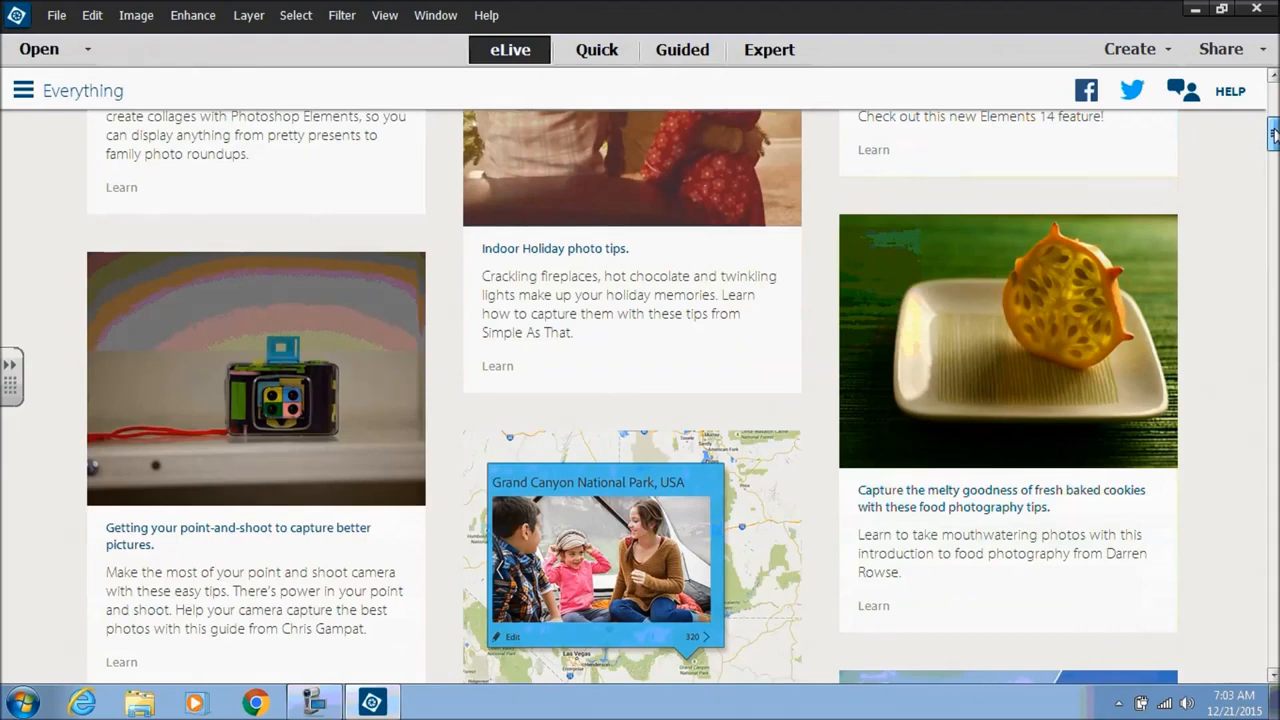
left_click_drag(1273, 135, 1273, 197)
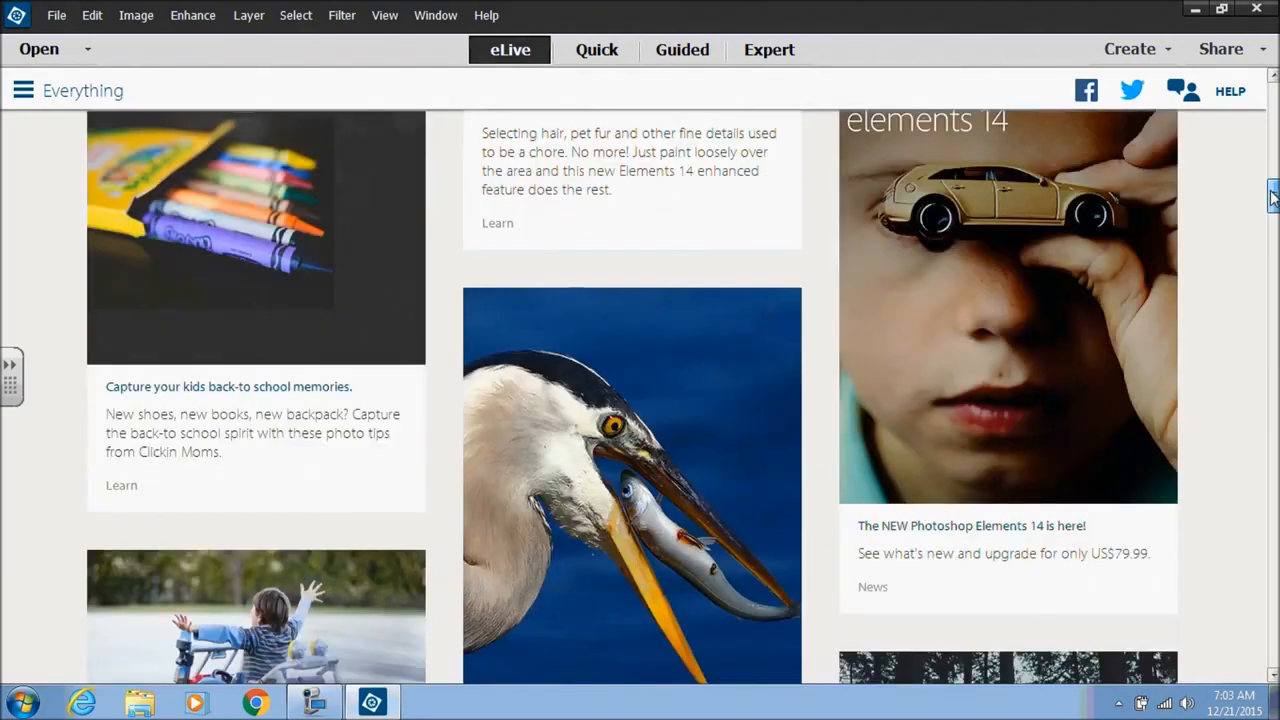
left_click_drag(1273, 197, 1230, 85)
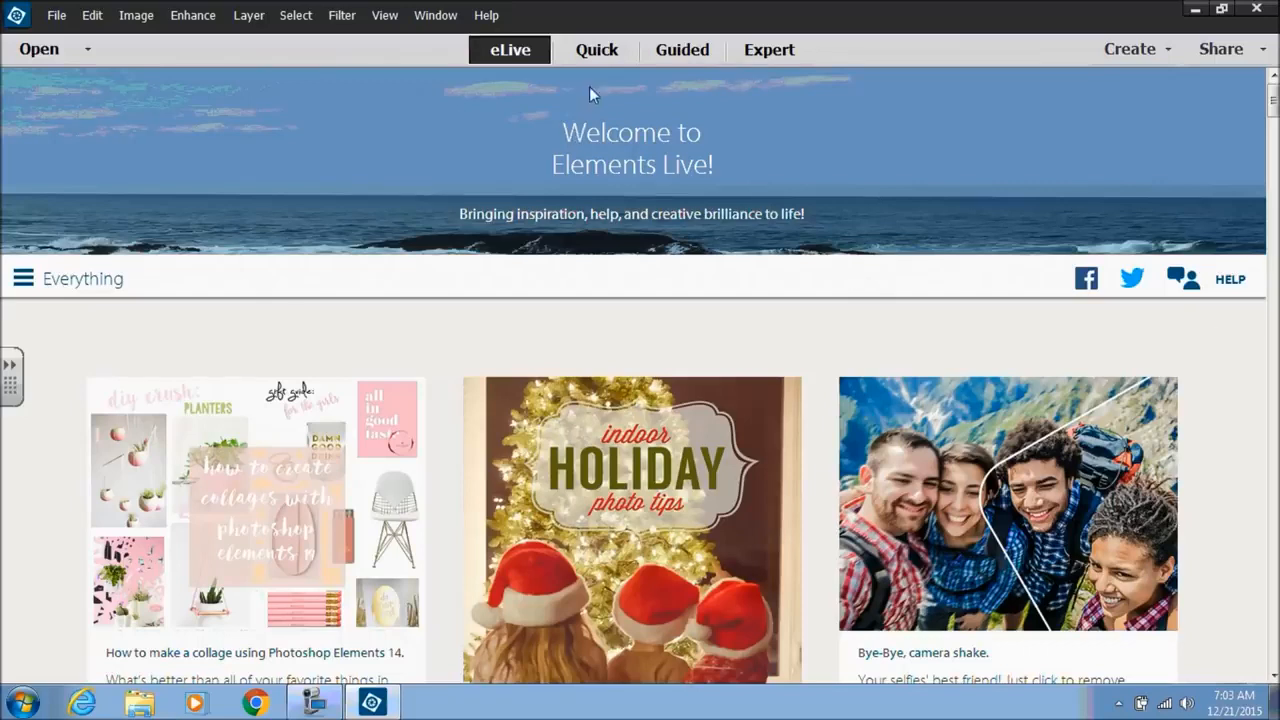
left_click(600, 52)
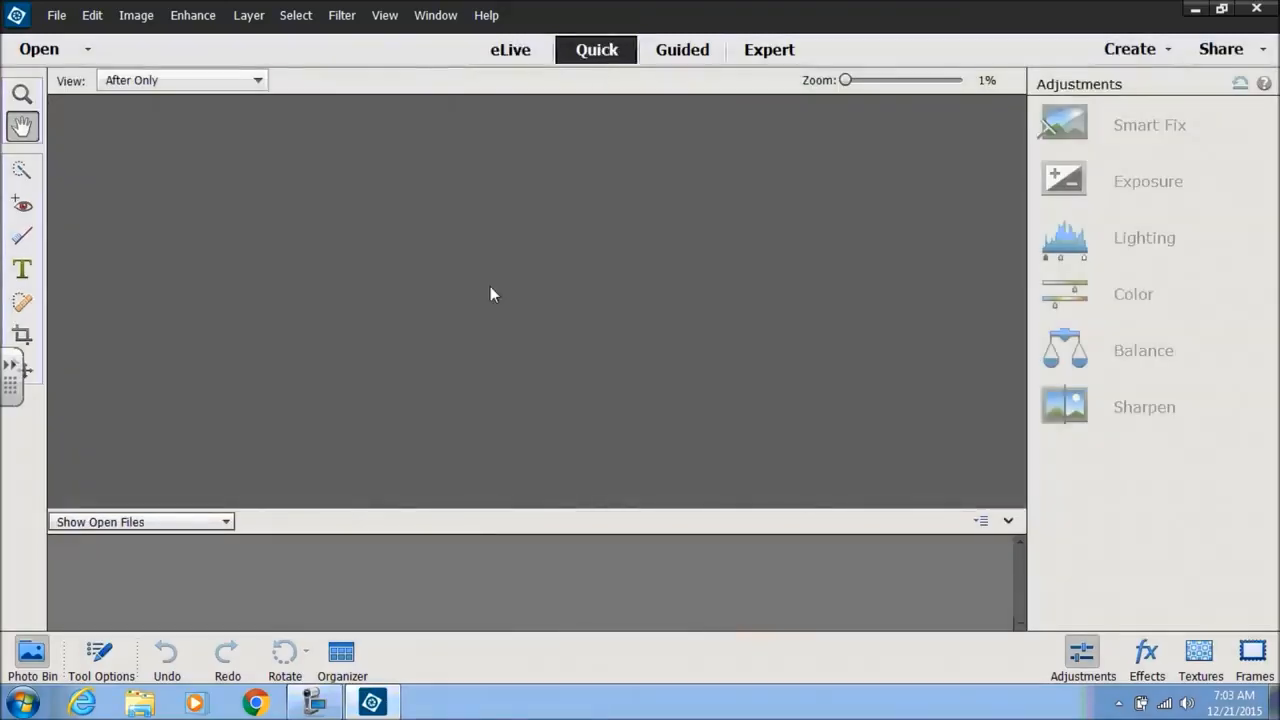
Open the recent files example (4).jpg and example (6).JPG from New folder, plus graduate.jpg.
left_click(87, 50)
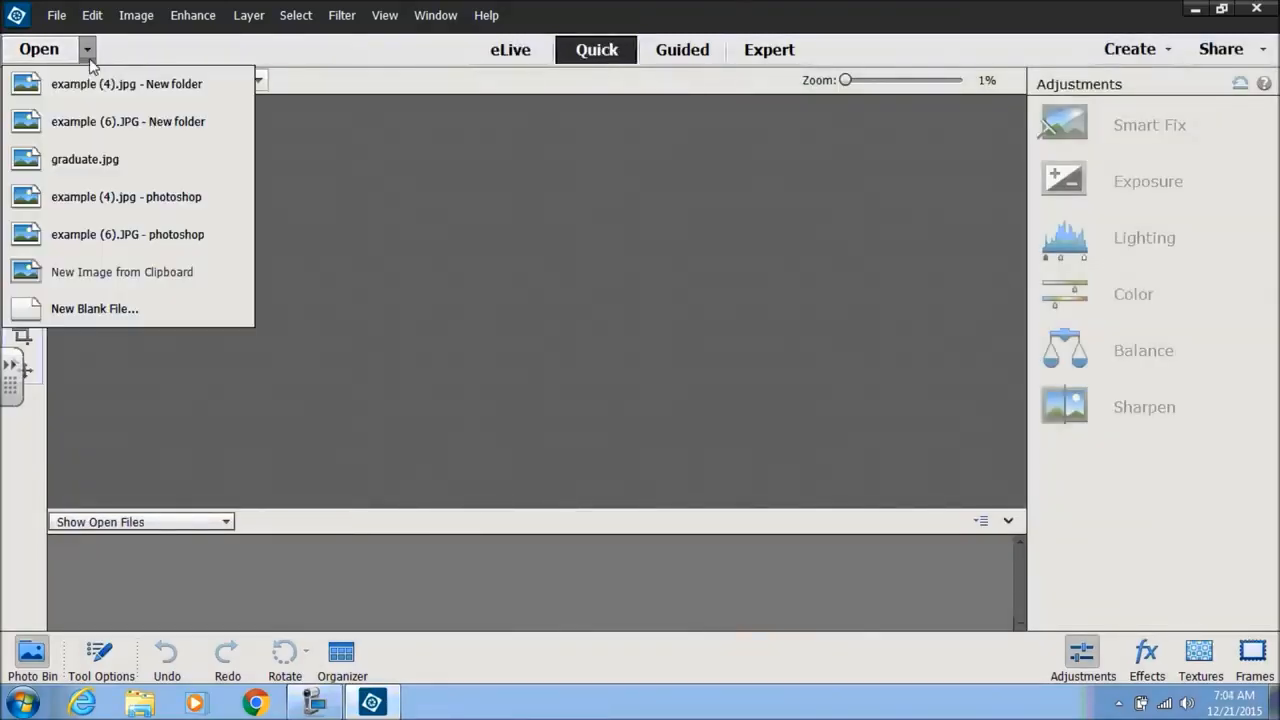
left_click(94, 80)
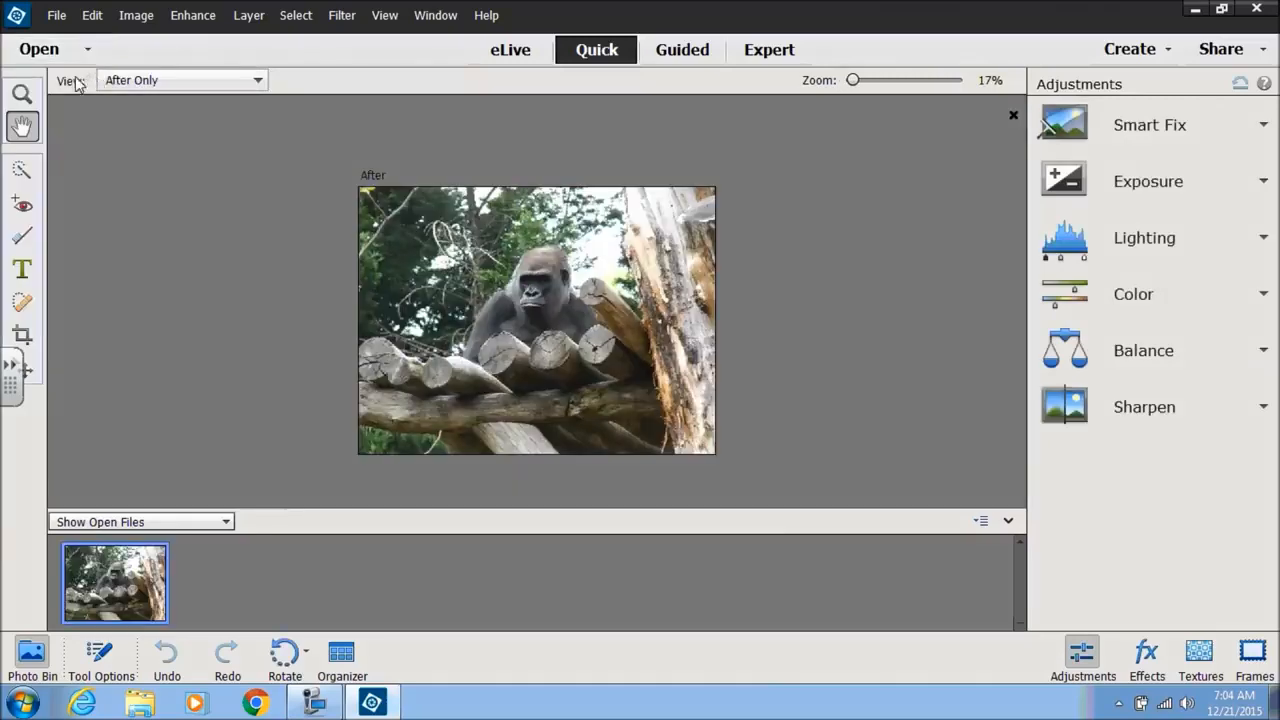
left_click(87, 50)
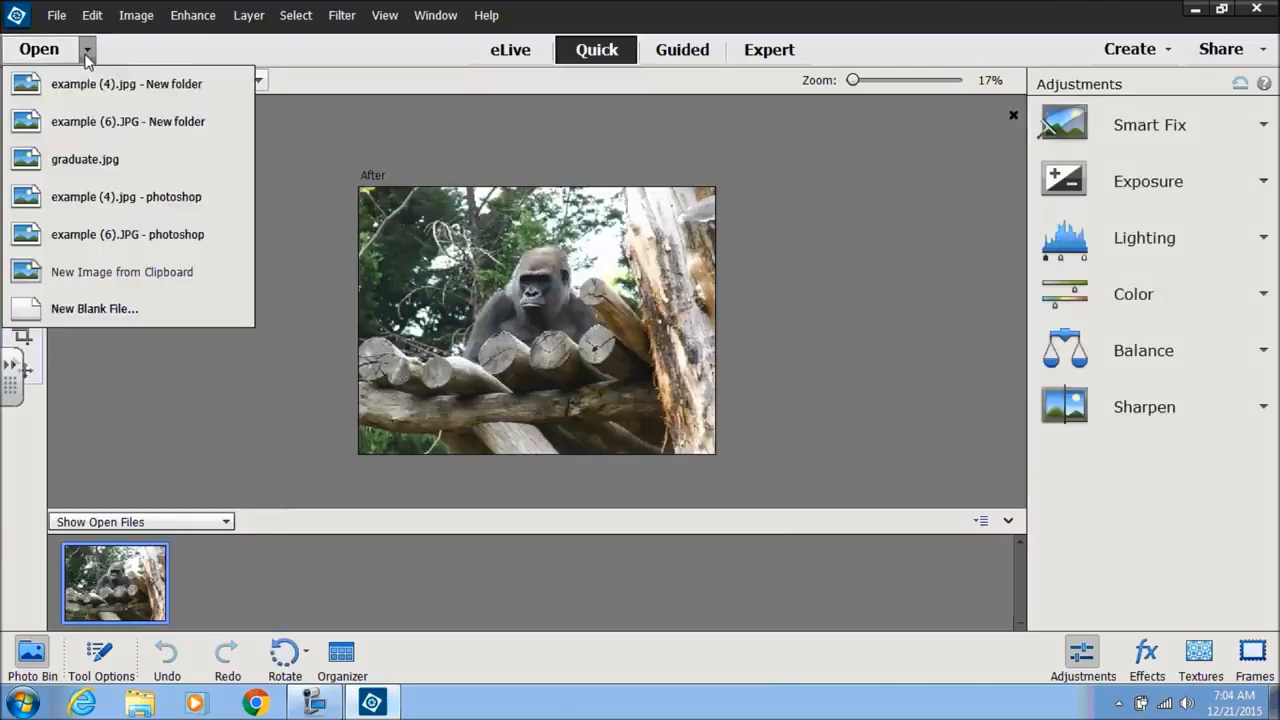
left_click(87, 121)
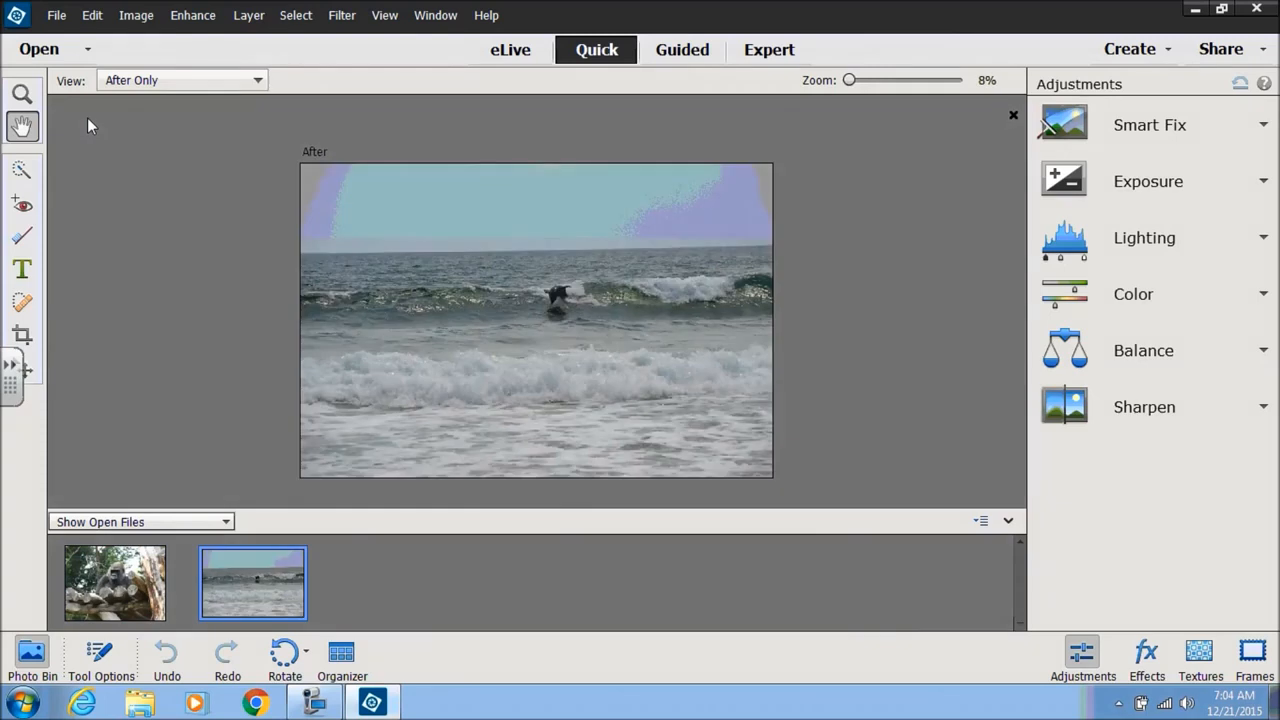
left_click(88, 50)
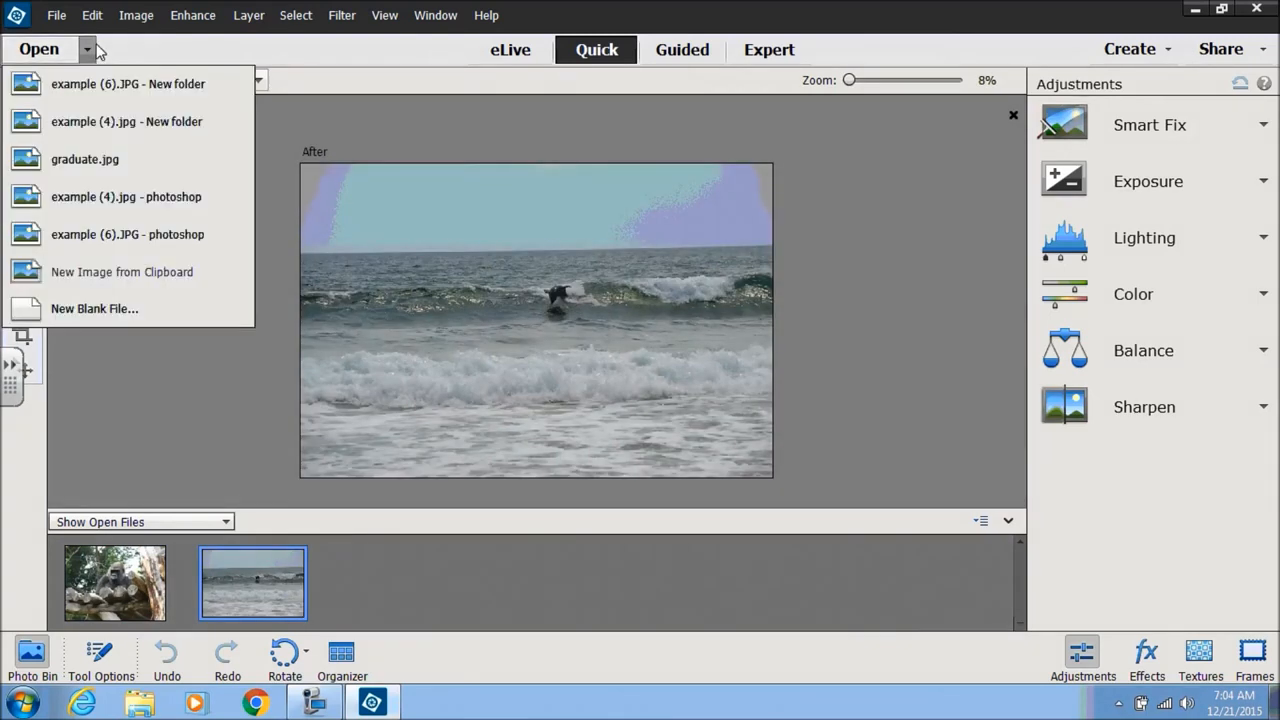
left_click(86, 160)
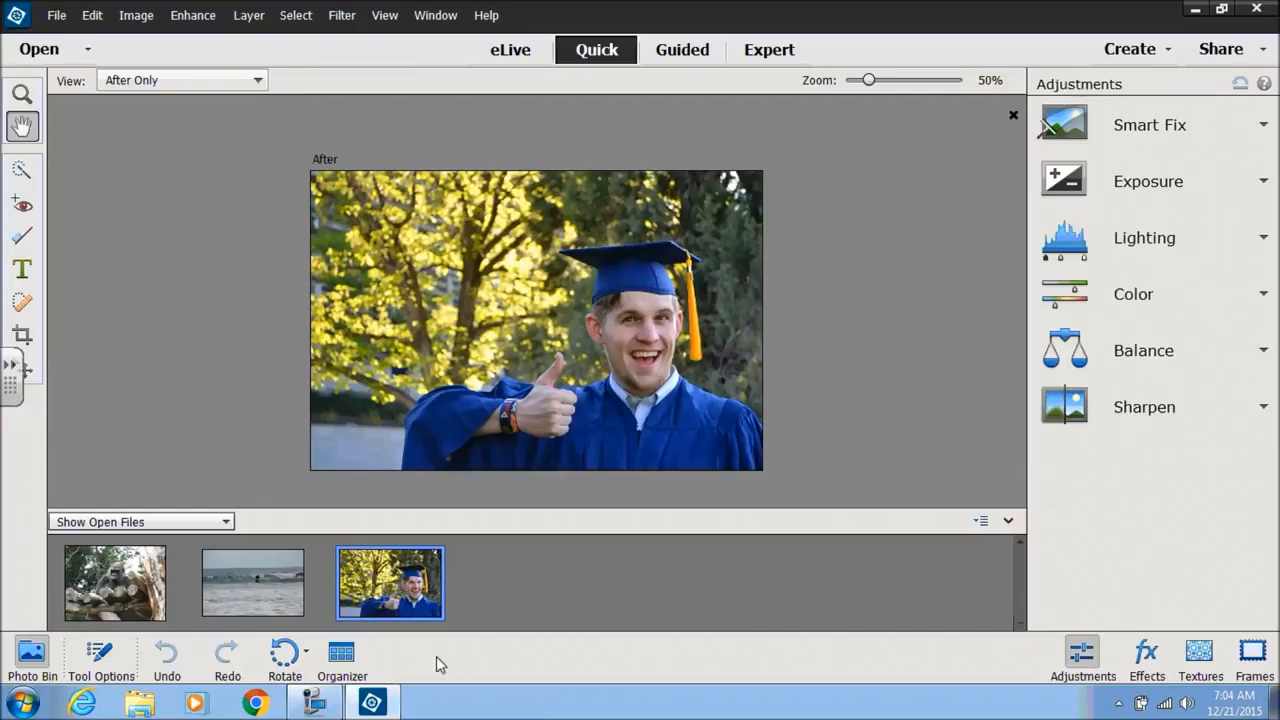
Check the Hand tool's options, return to the open-photo thumbnails and make the ocean photo the active image.
left_click(100, 655)
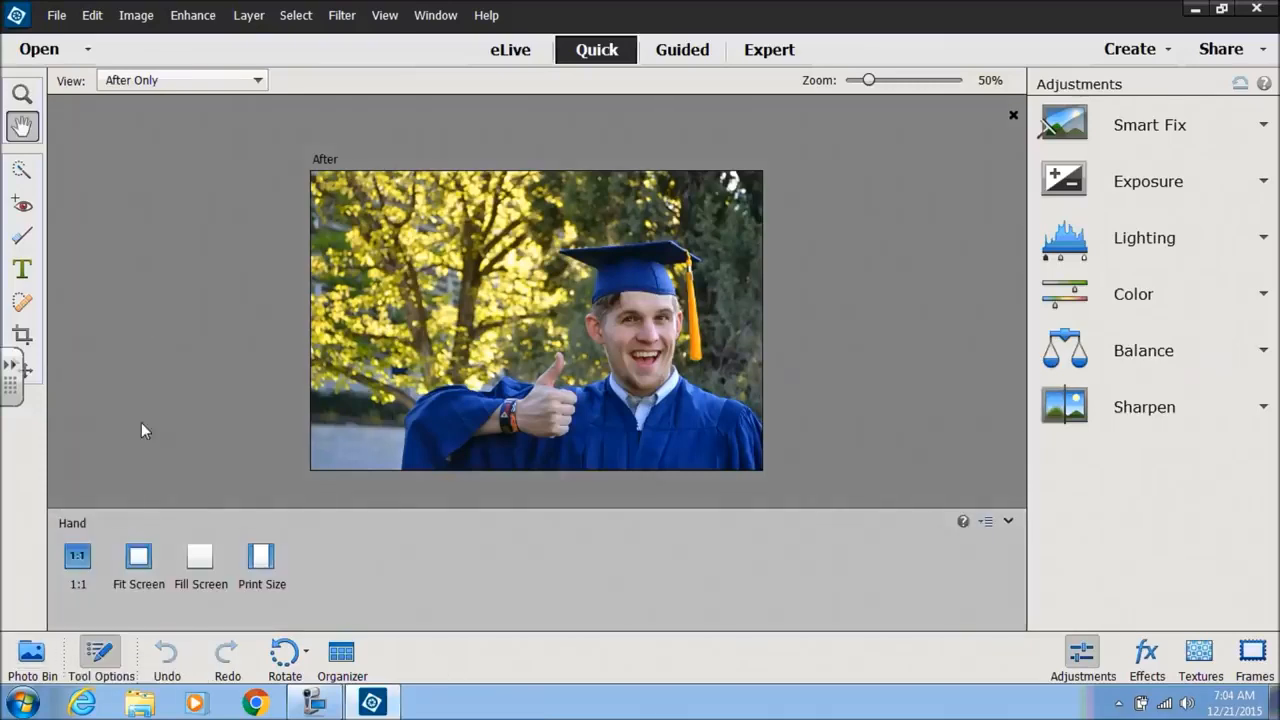
left_click(30, 658)
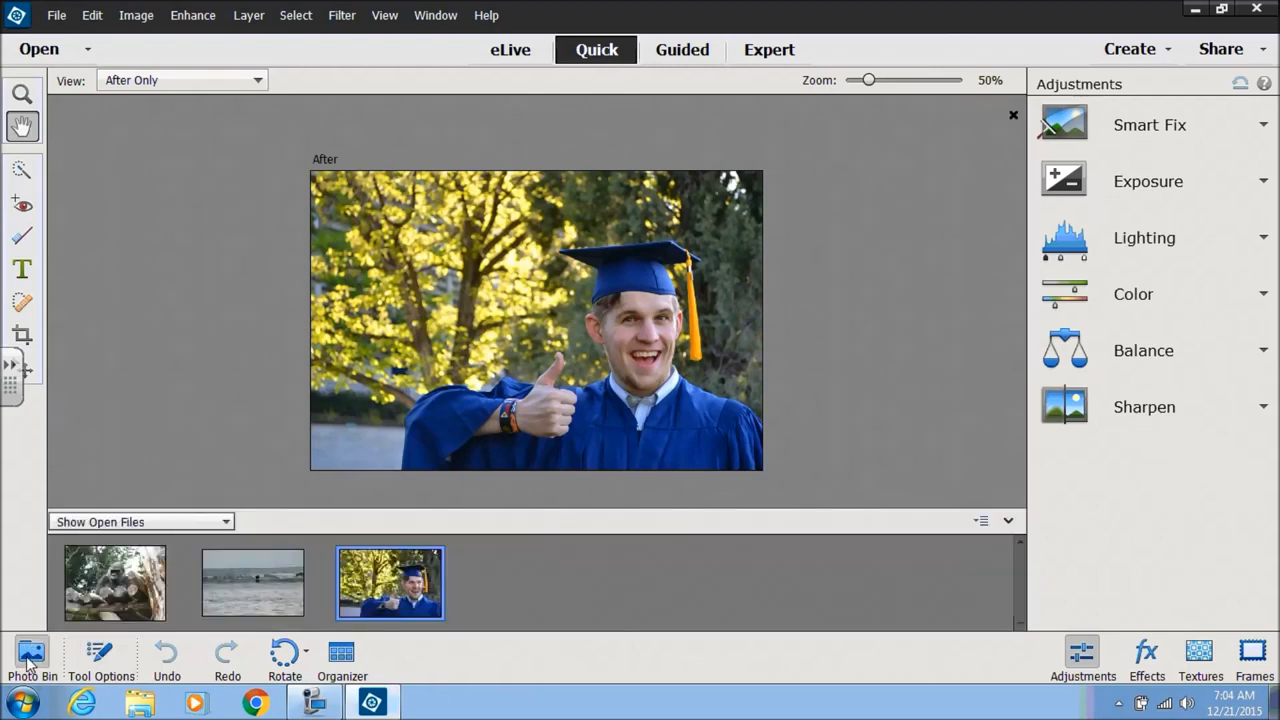
left_click(237, 577)
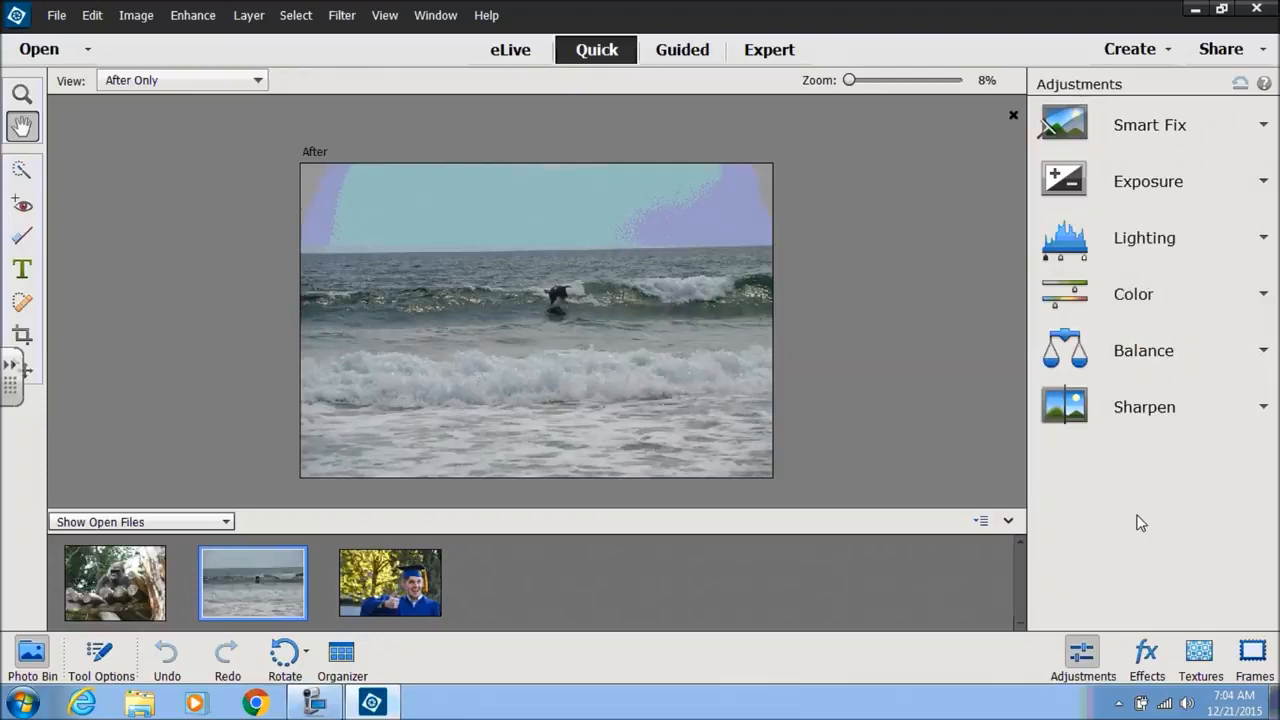
Crop the ocean photo at the 5 x 7 in ratio to a small frame centred on the dolphin.
left_click(22, 335)
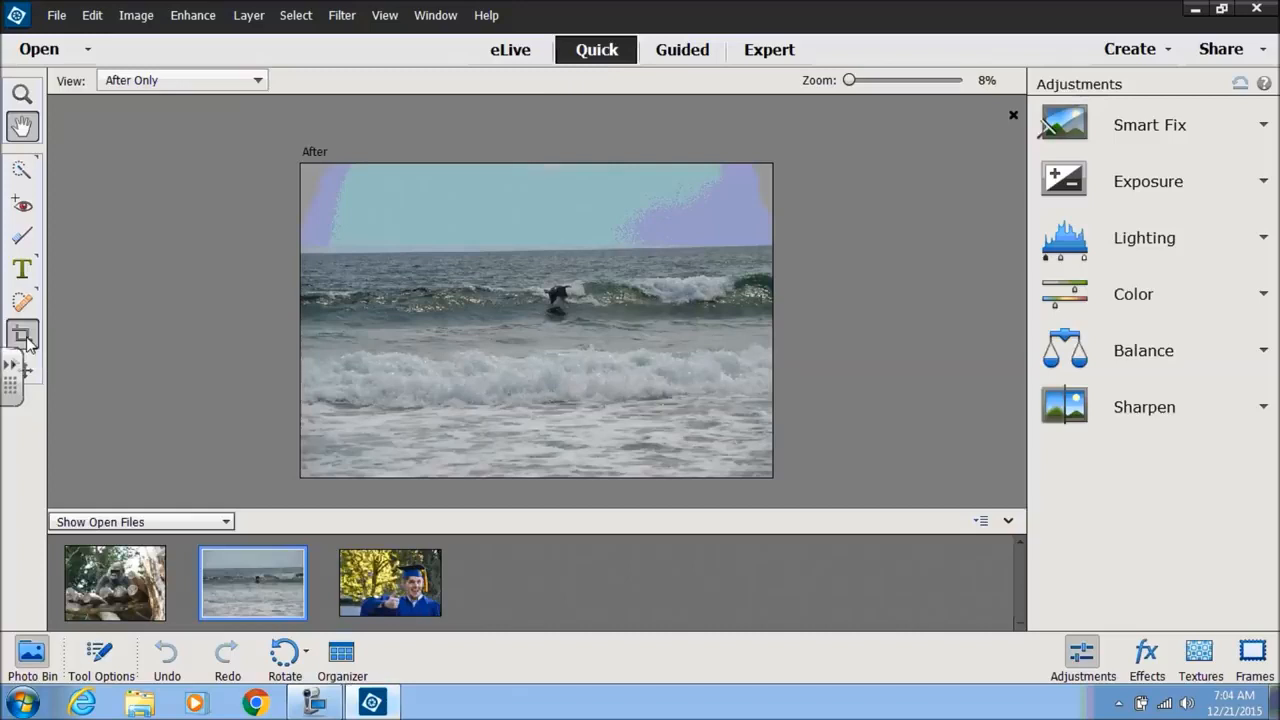
left_click(500, 258)
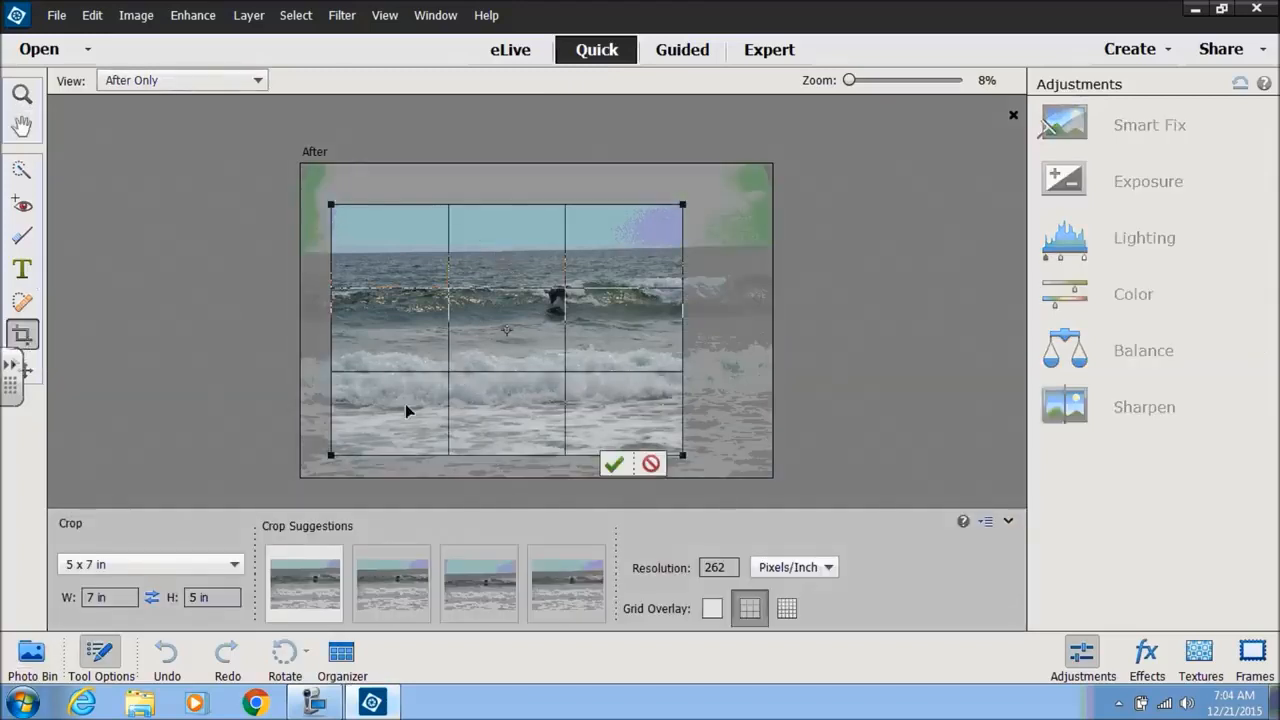
left_click_drag(334, 453, 527, 317)
left_click_drag(625, 278, 583, 313)
left_click_drag(480, 353, 523, 329)
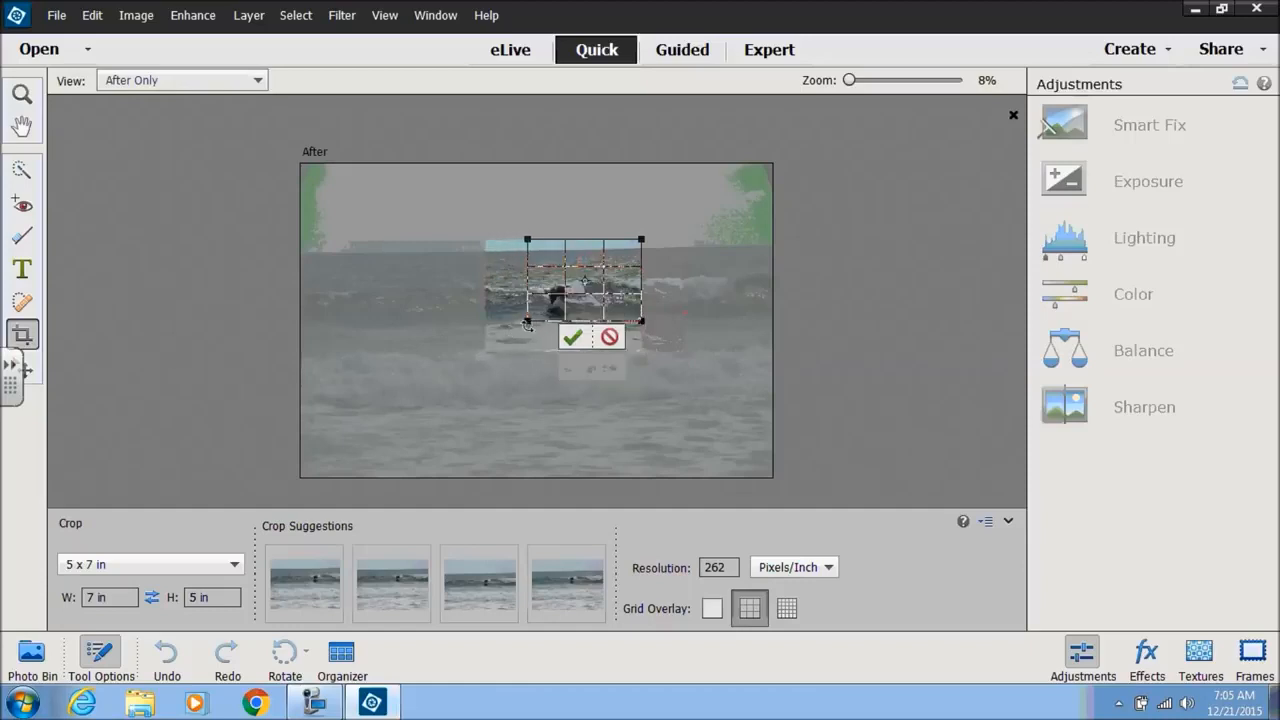
left_click_drag(592, 284, 560, 308)
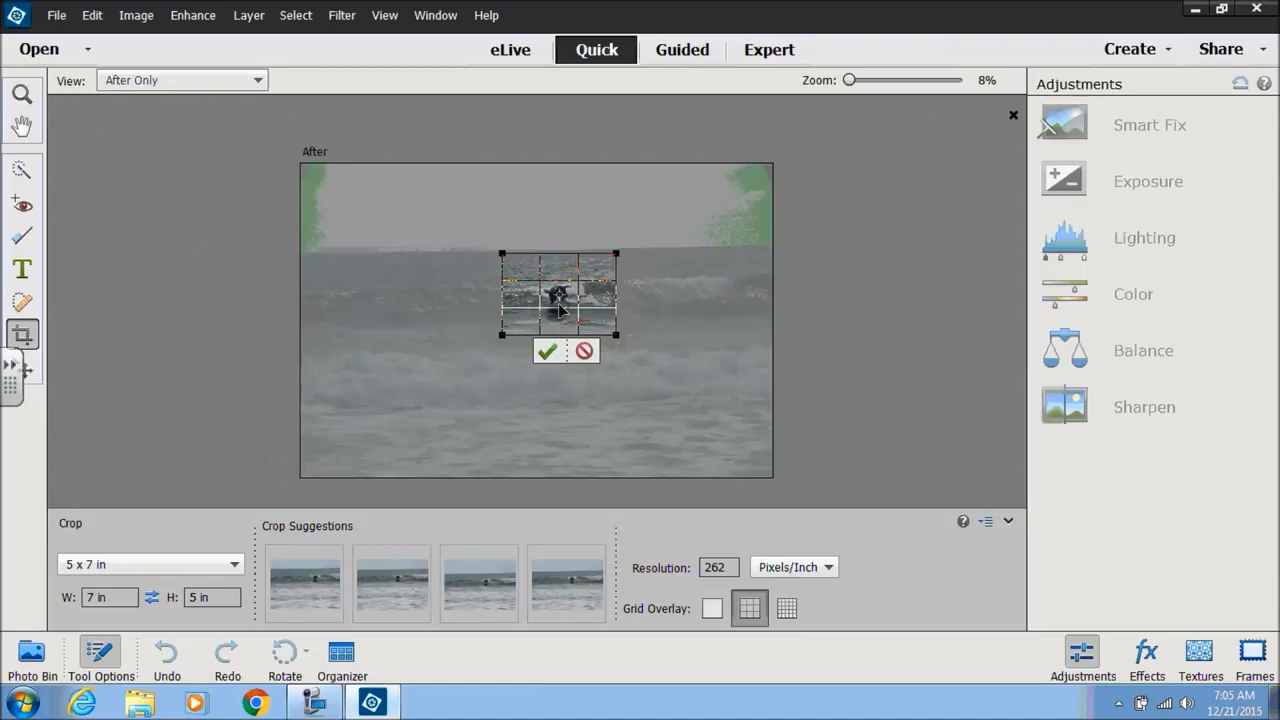
left_click(548, 356)
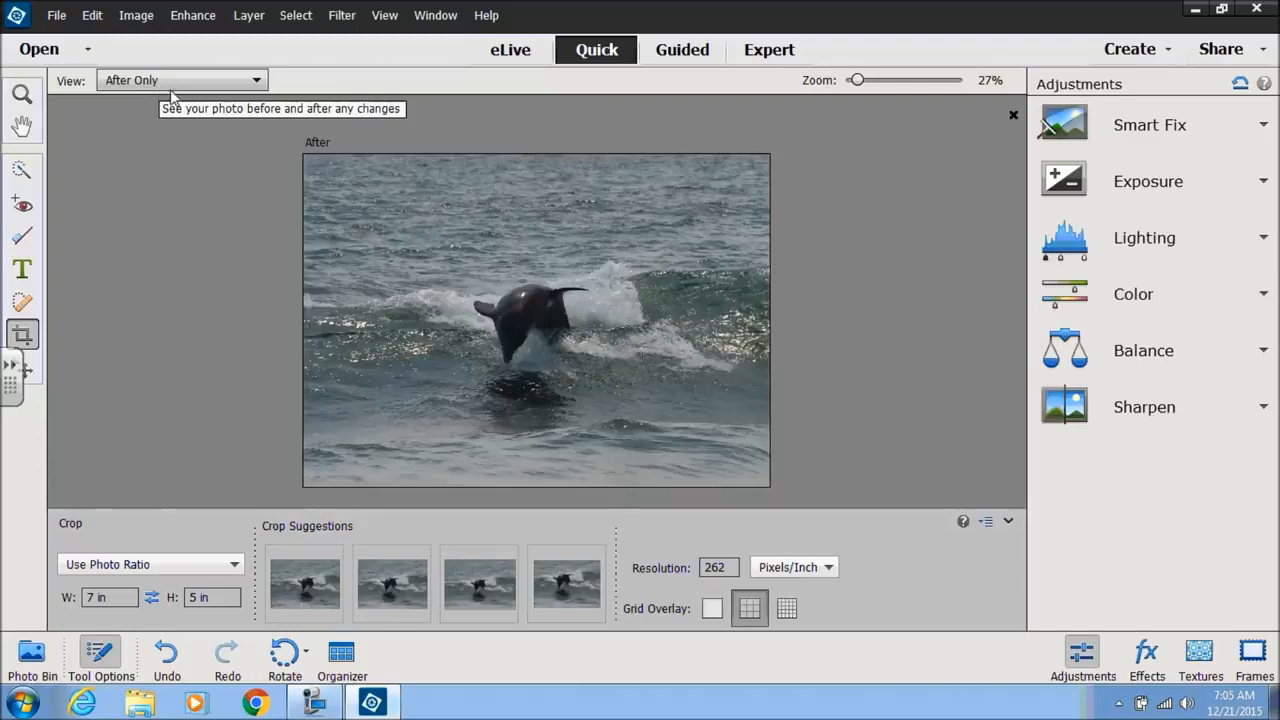
Try the Before & After - Vertical view, and settle on Before & After - Horizontal for comparing the crop.
left_click(257, 81)
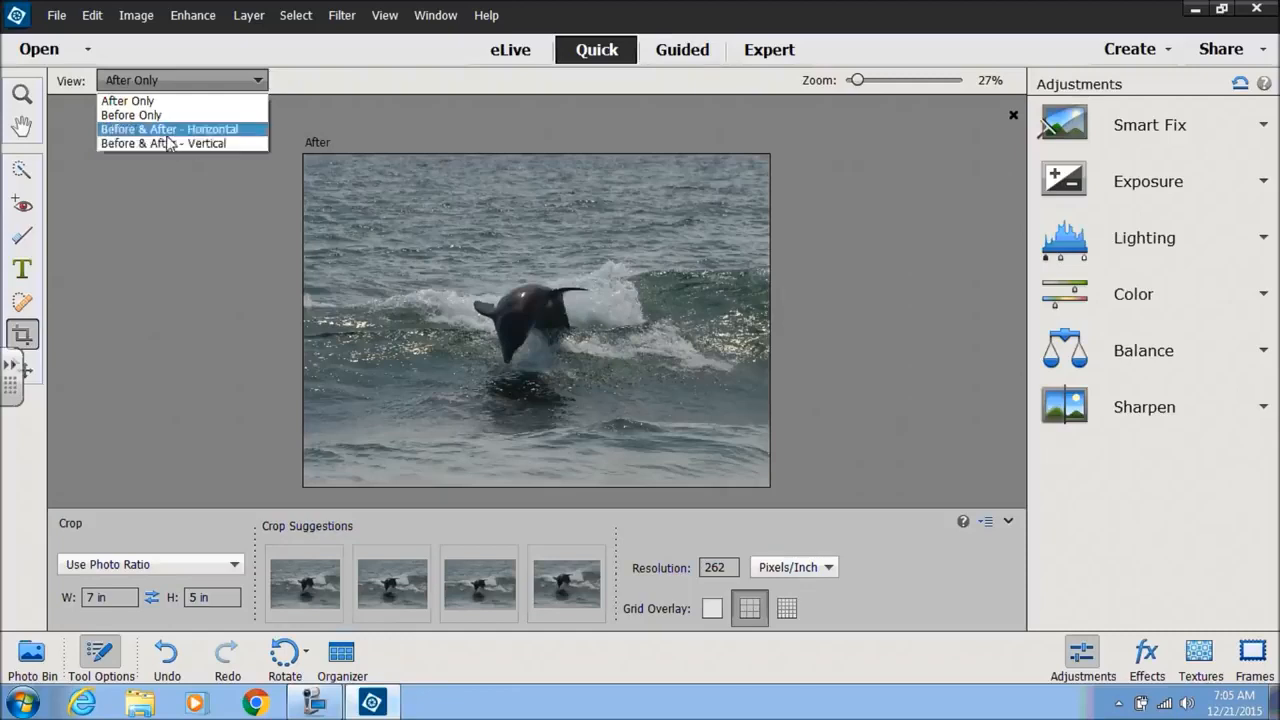
left_click(205, 145)
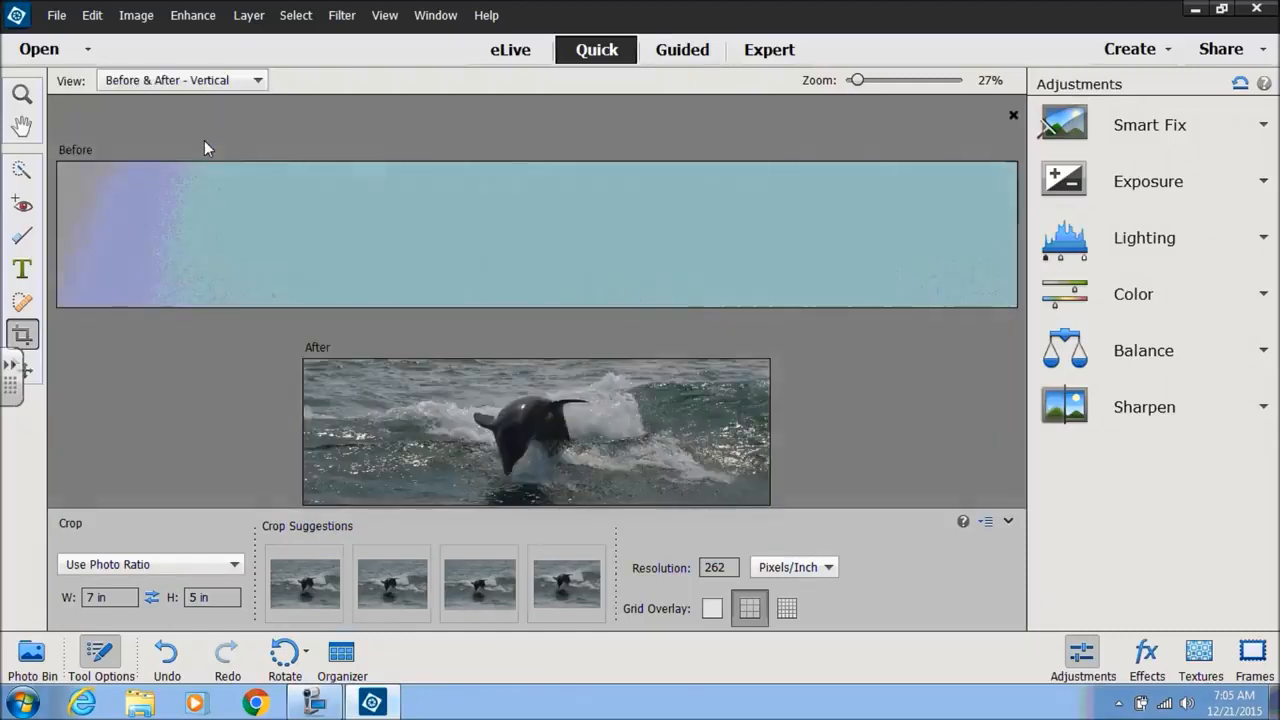
left_click(254, 84)
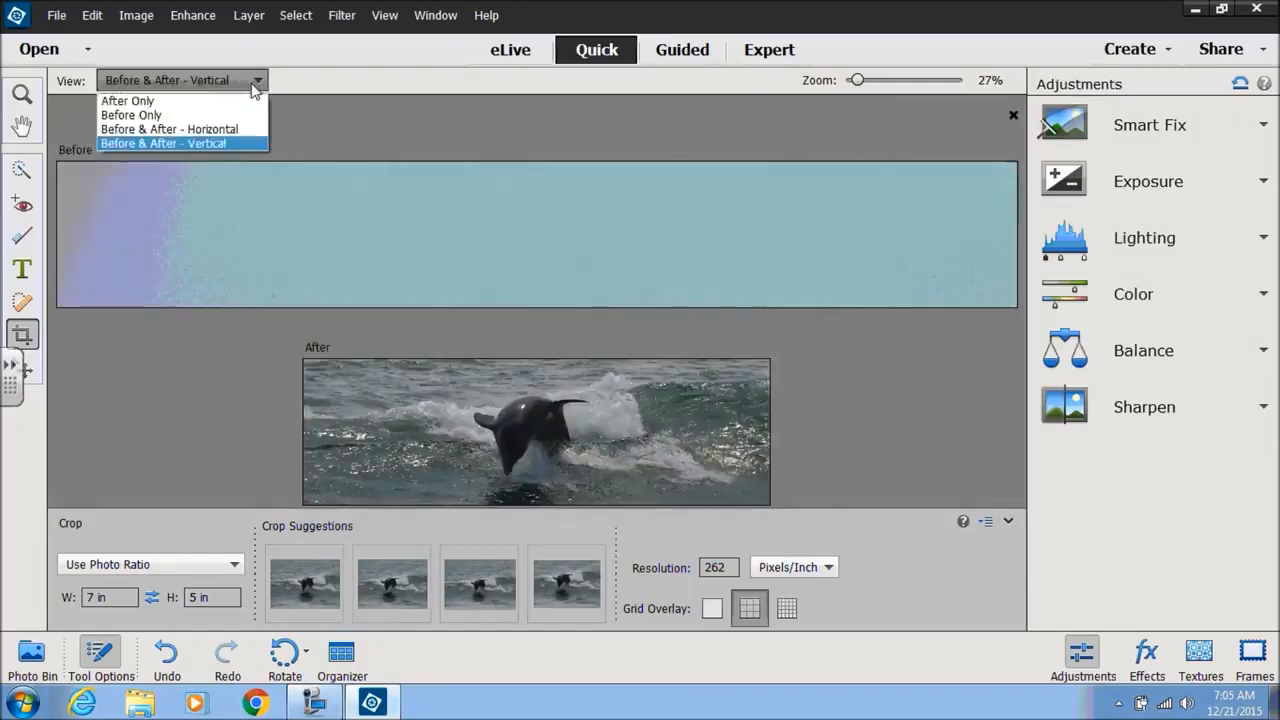
left_click(226, 130)
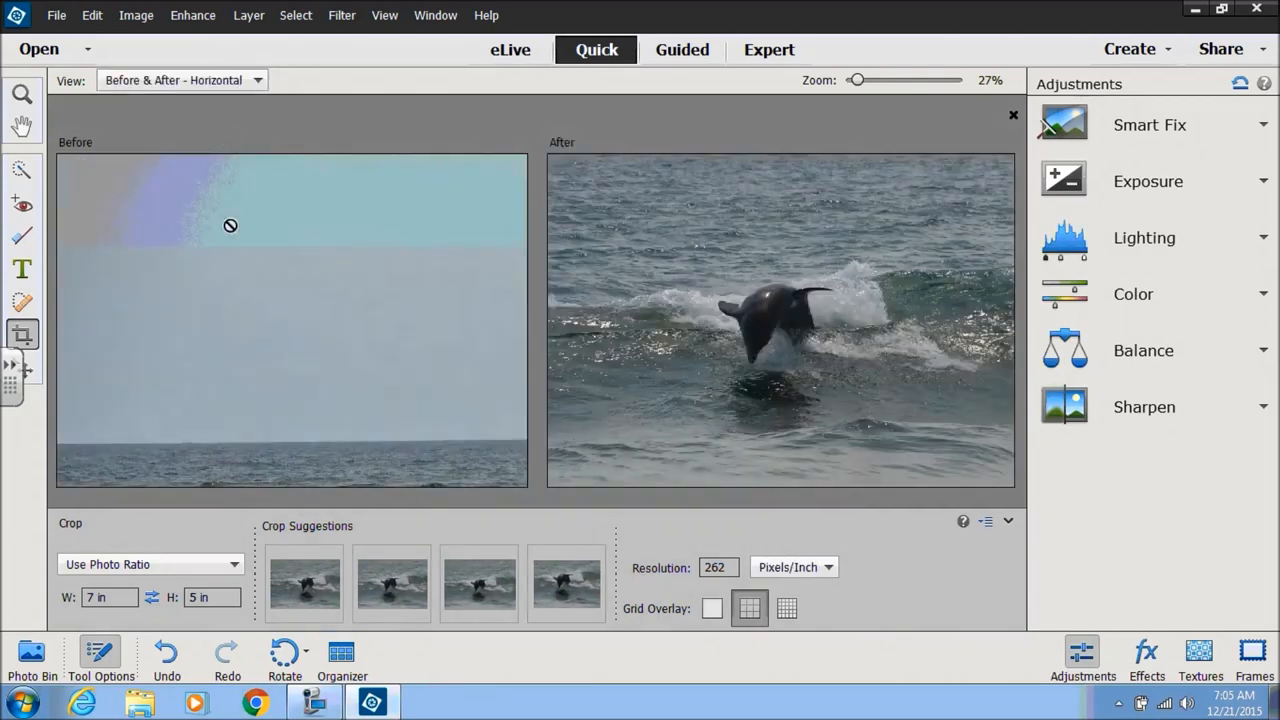
Pan the Before image with the Hand tool to bring the whole dolphin into sight for comparison.
left_click(22, 125)
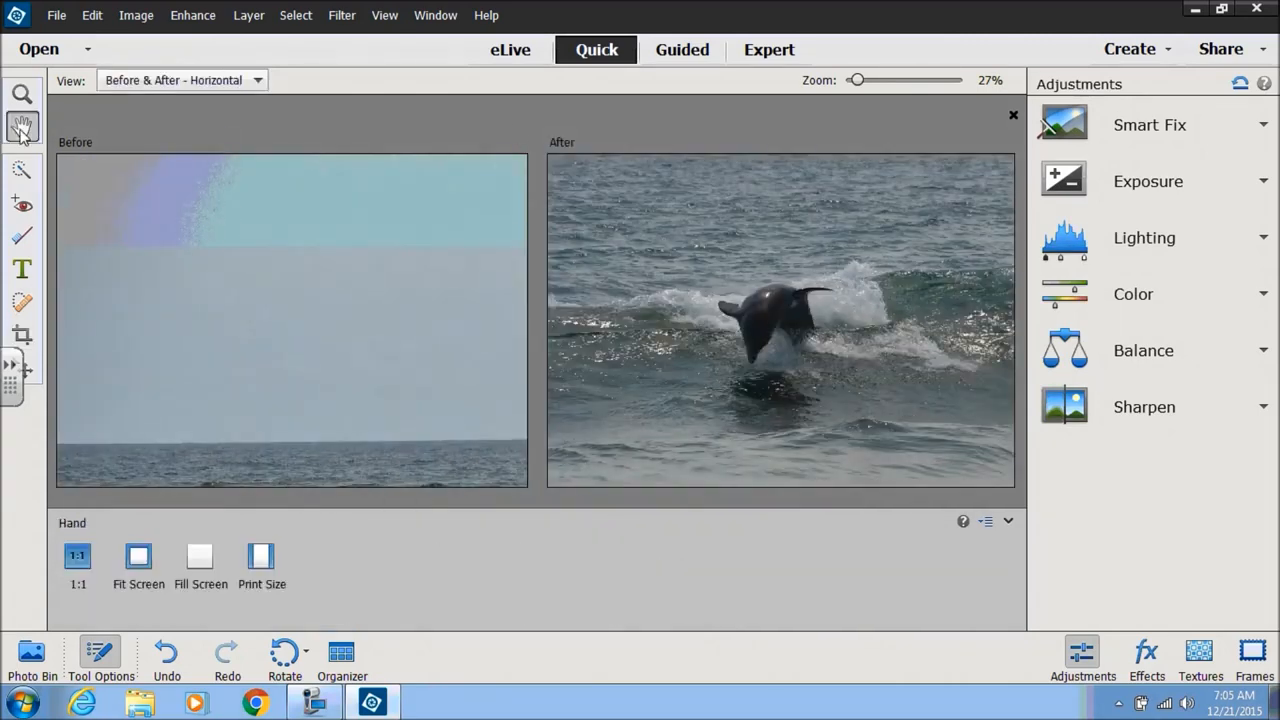
left_click_drag(455, 409, 80, 171)
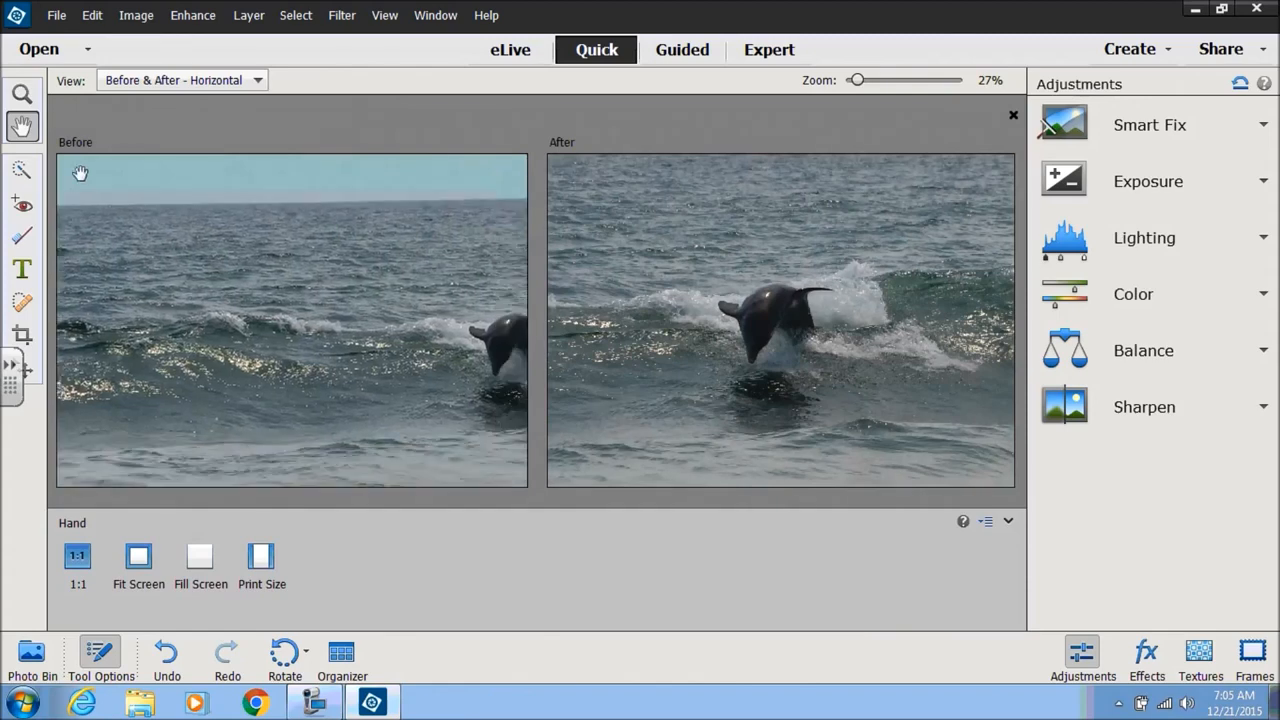
left_click_drag(443, 306, 215, 260)
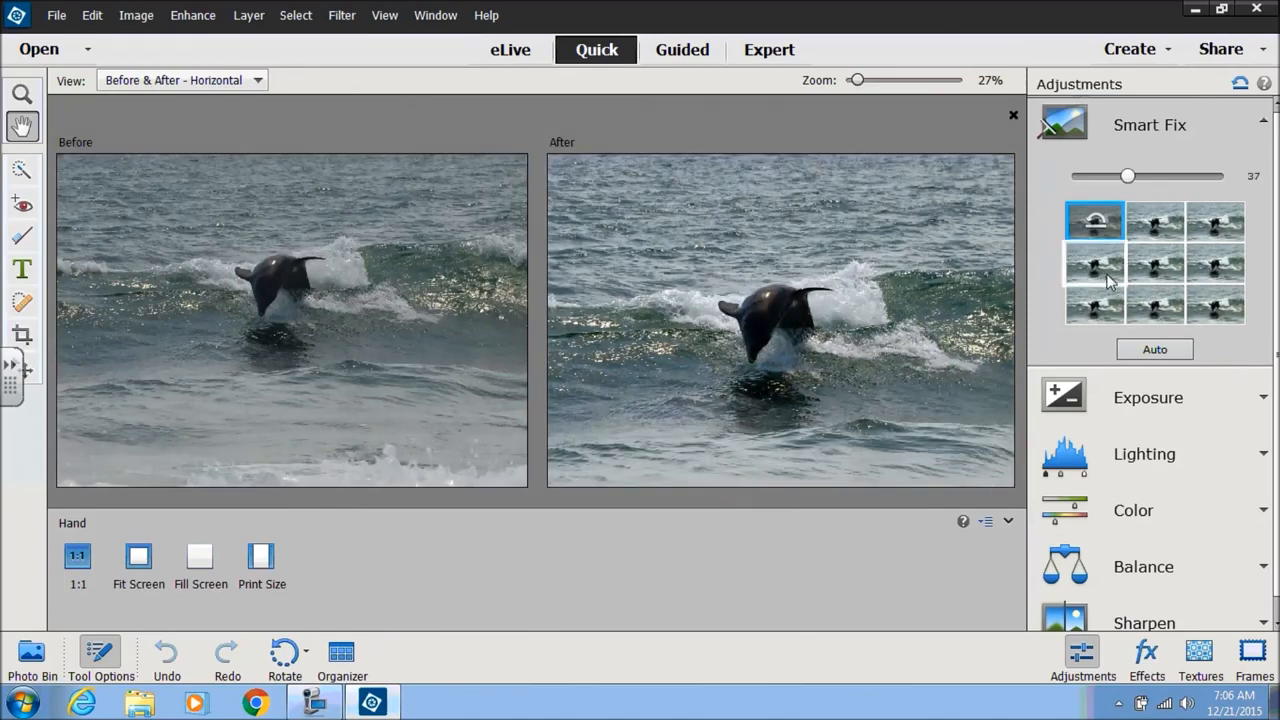
Try the automatic Smart Fix on the cropped dolphin photo and undo it.
left_click(1150, 349)
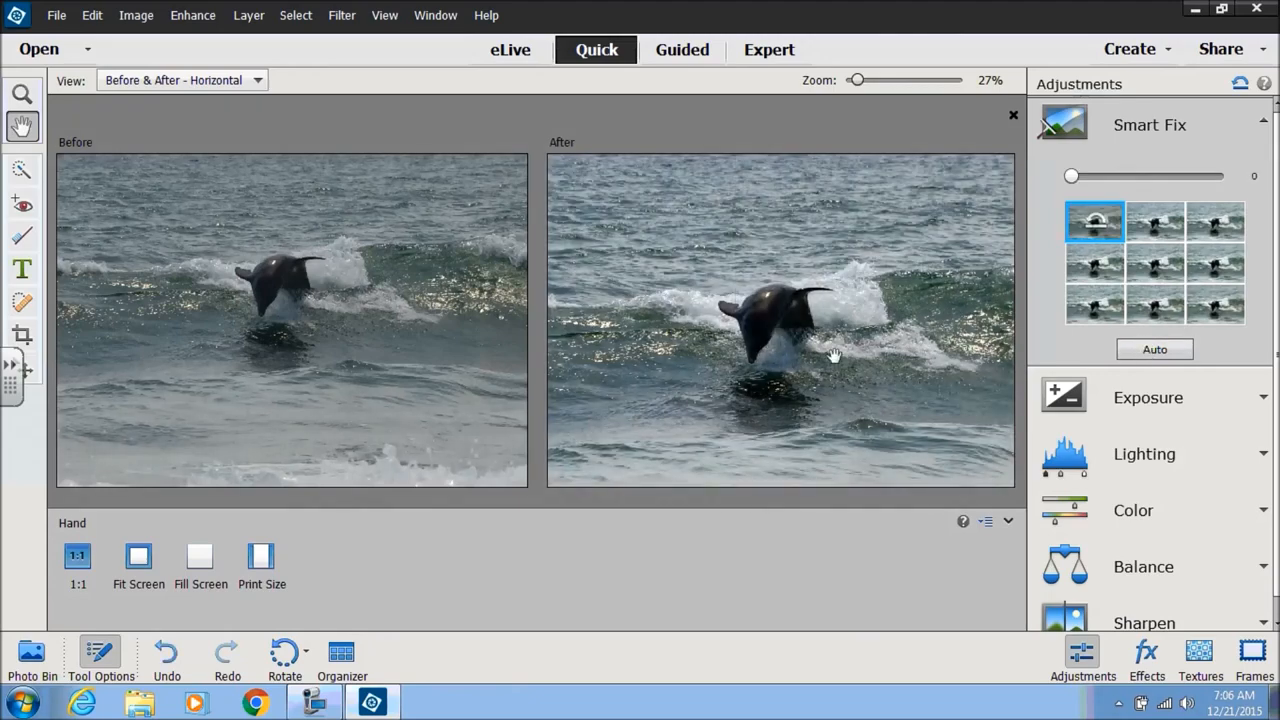
left_click(92, 15)
left_click(105, 37)
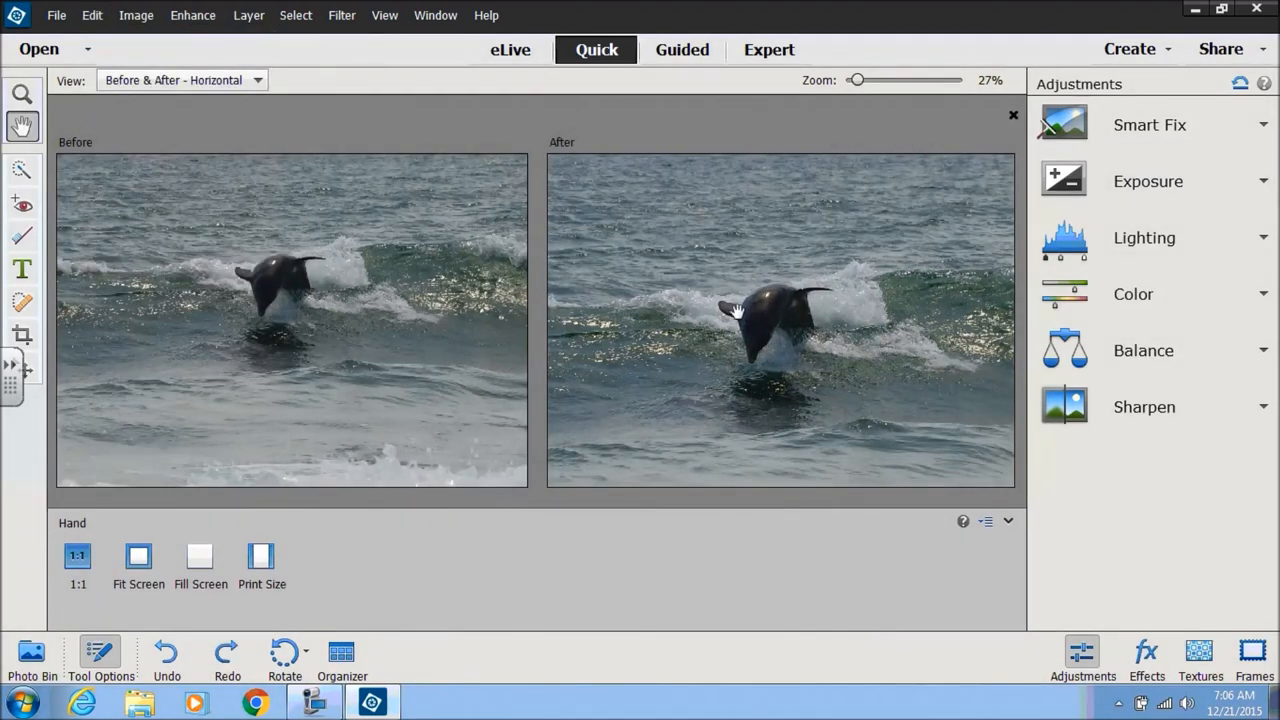
Raise the dolphin photo's Exposure to 0.5 and collapse the Exposure settings.
left_click(1265, 186)
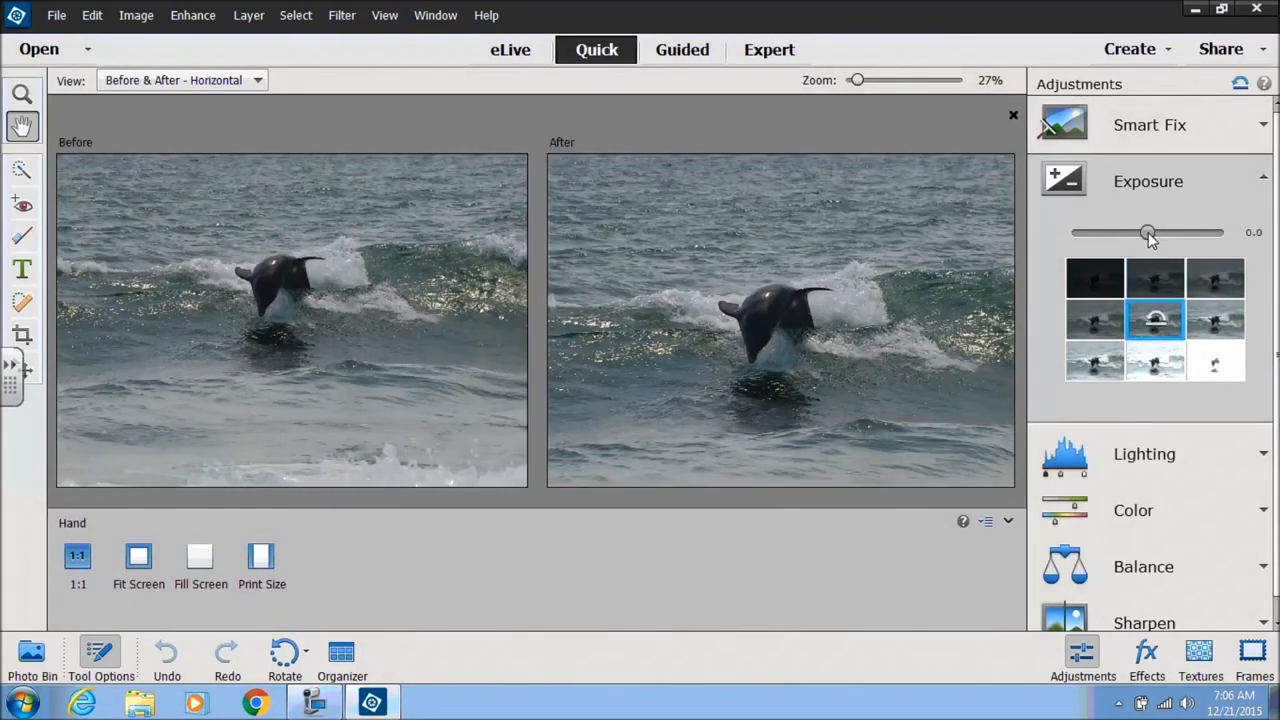
mouse_move(1149, 232)
left_mouse_down()
mouse_move(1179, 234)
mouse_move(1156, 238)
left_mouse_up()
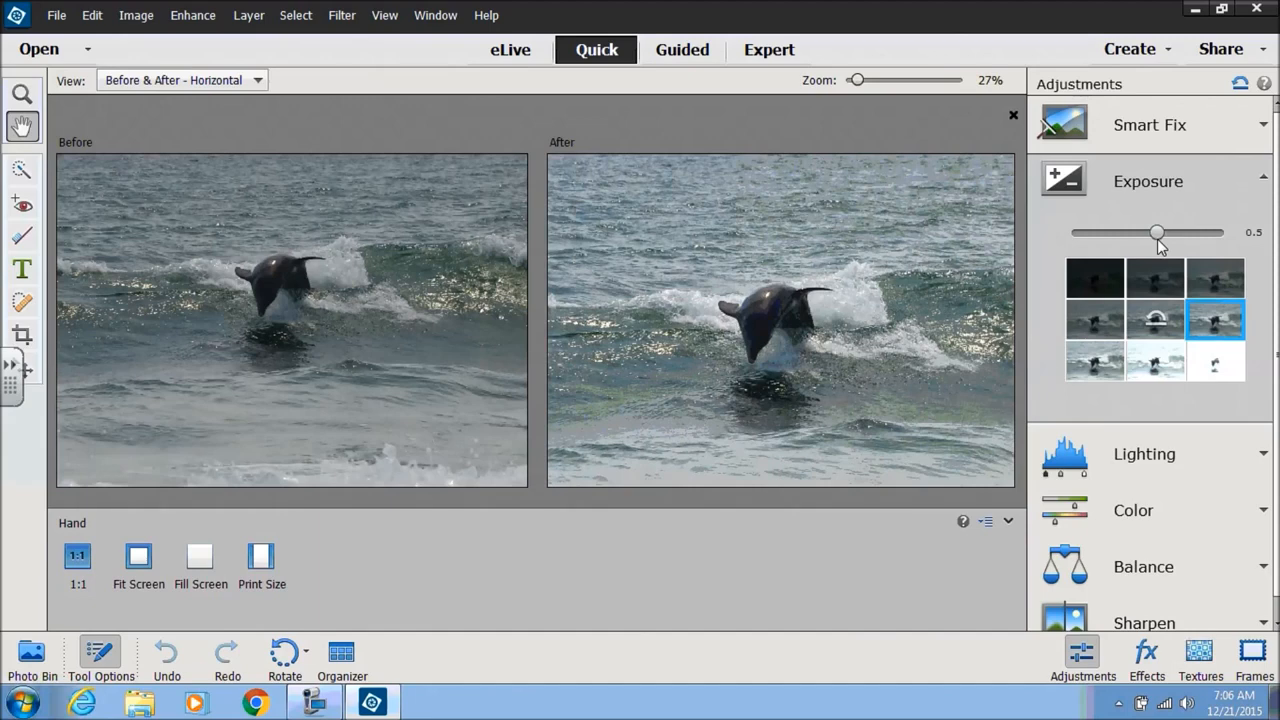
left_click(1264, 180)
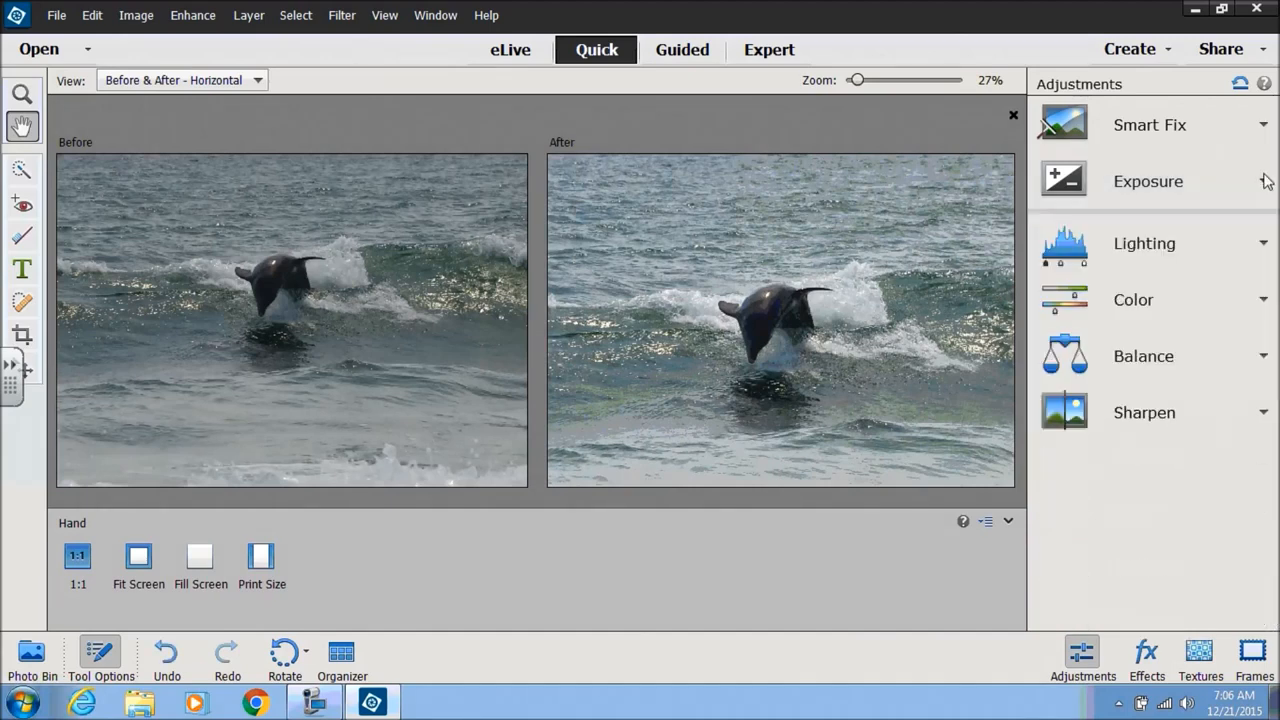
Set the Lighting adjustment's Shadows to 75 for the dolphin photo using its preview variation.
left_click(1260, 240)
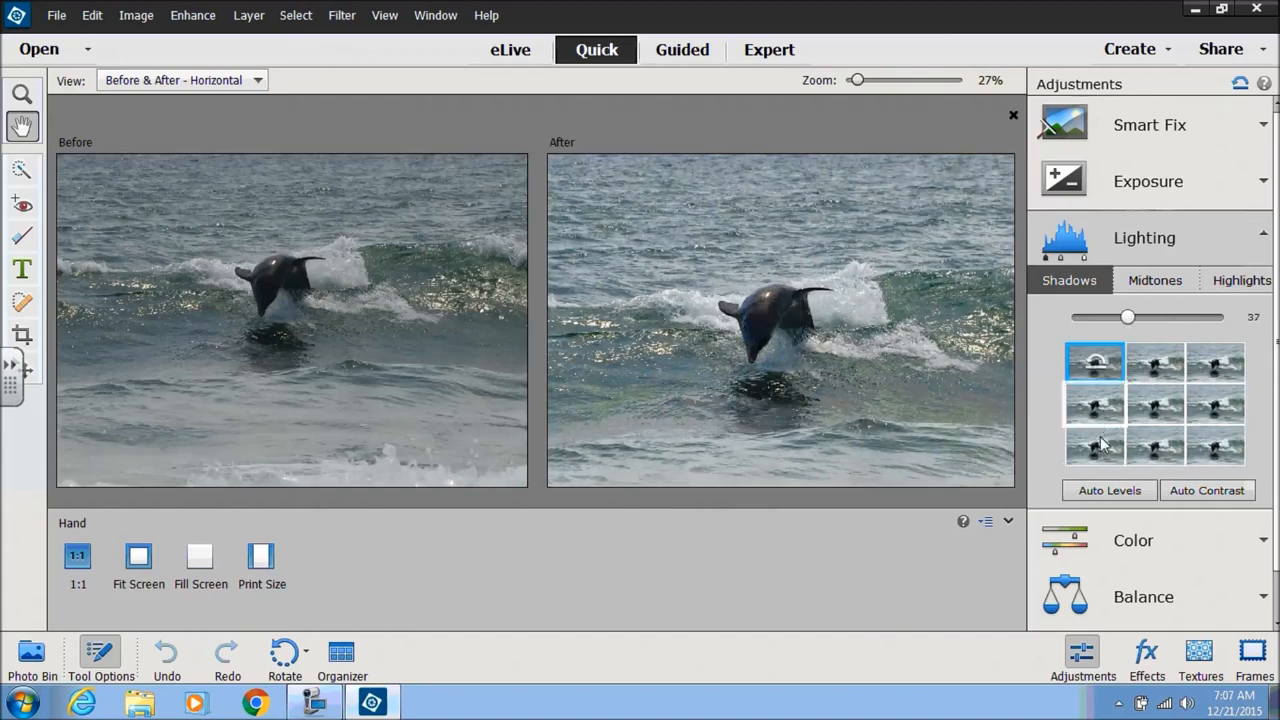
left_click(1100, 452)
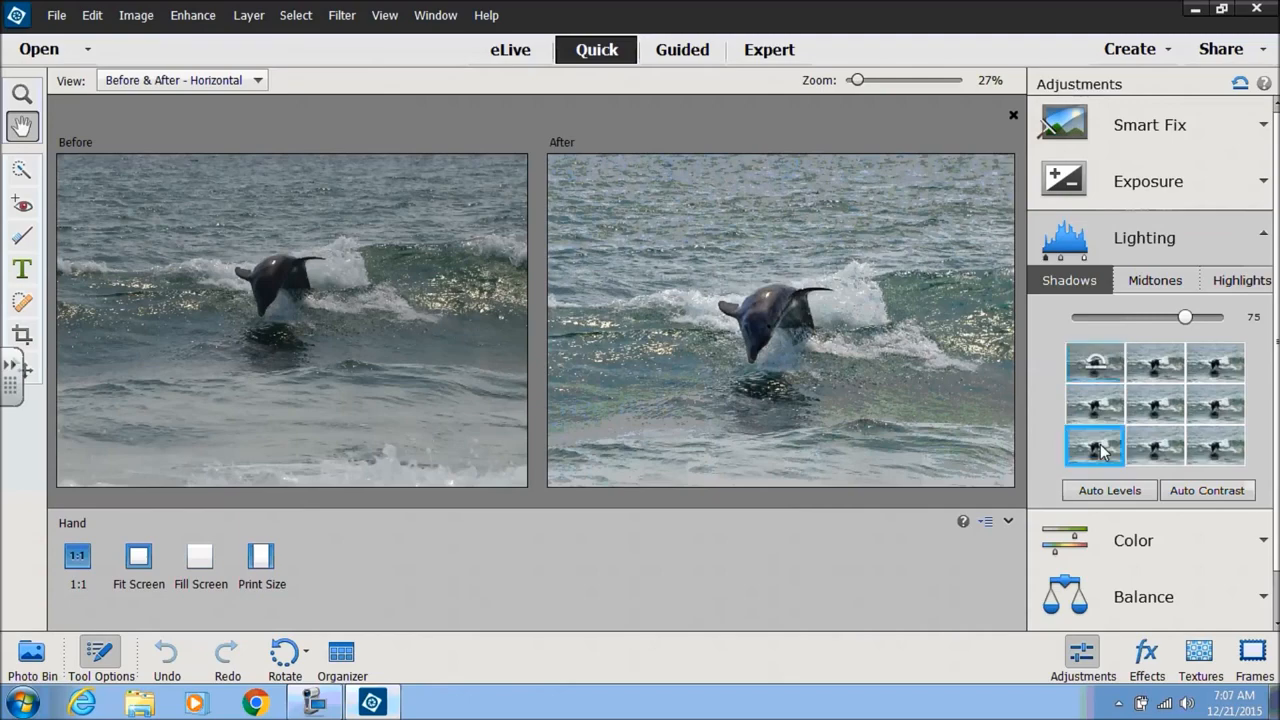
Set the Lighting adjustment's Midtones to 25 for the dolphin photo, look at the Highlights variations and collapse the Lighting settings.
left_click(1157, 290)
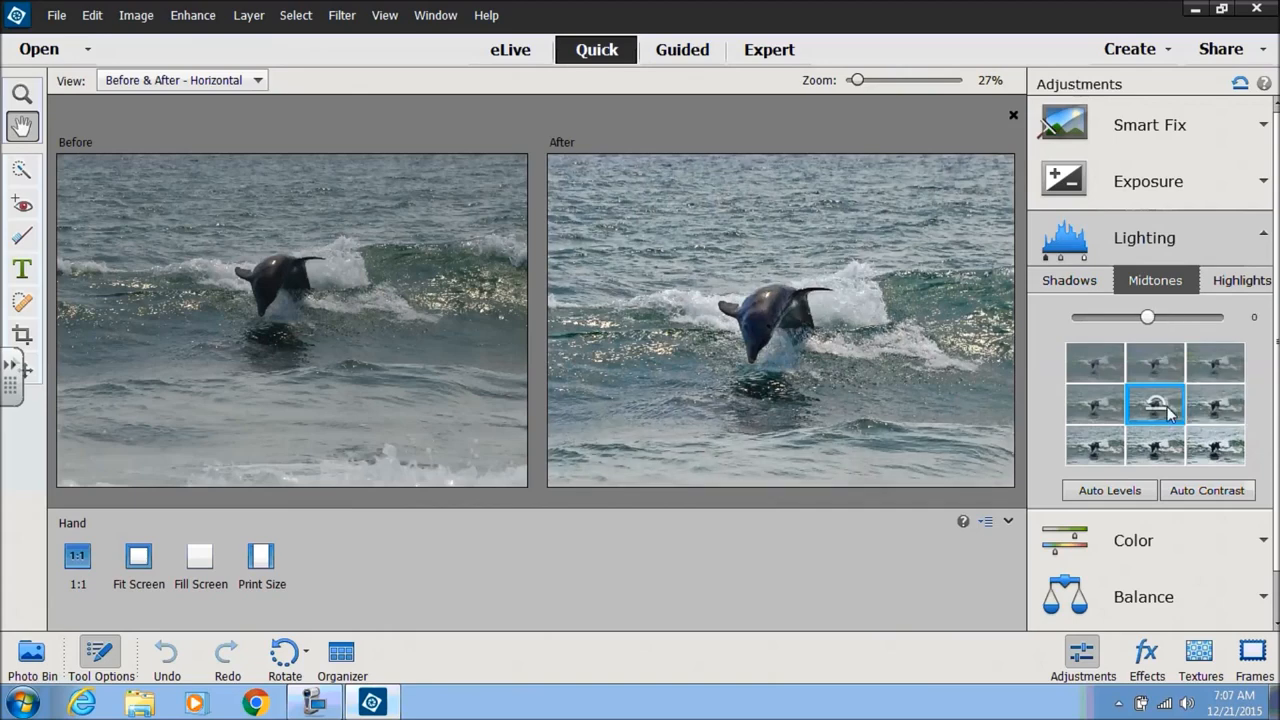
left_click(1230, 405)
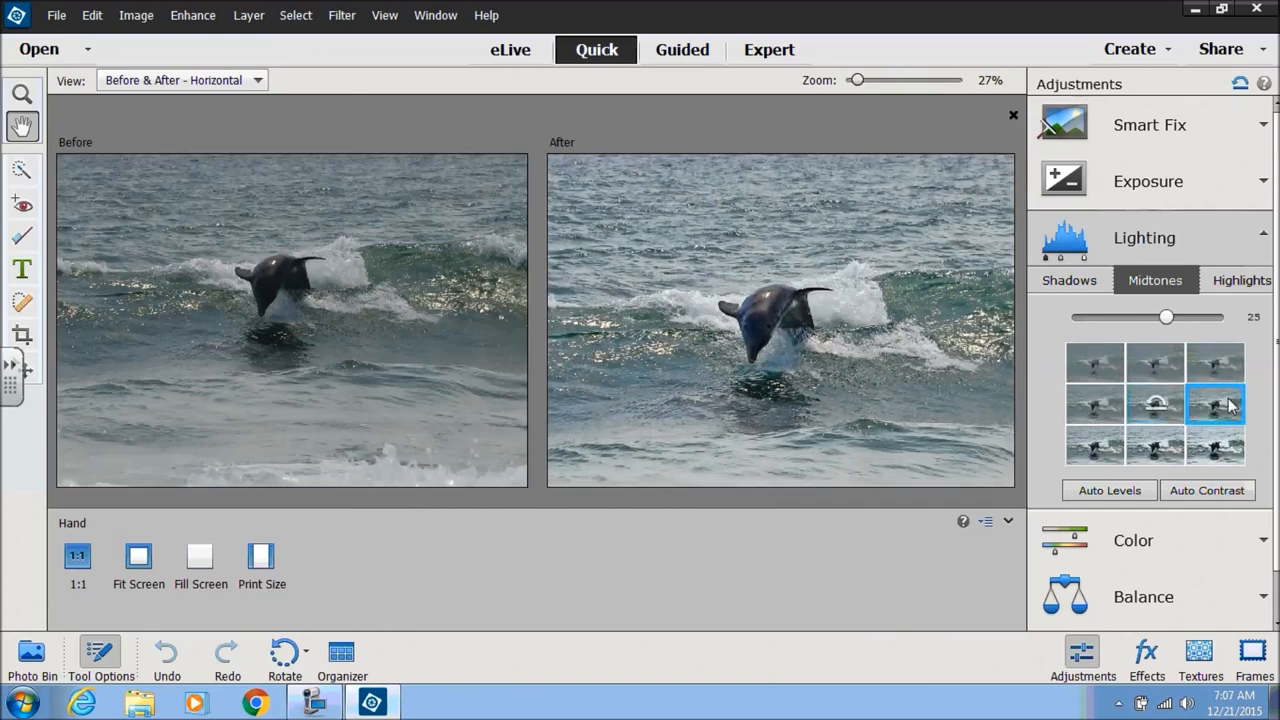
left_click(1245, 284)
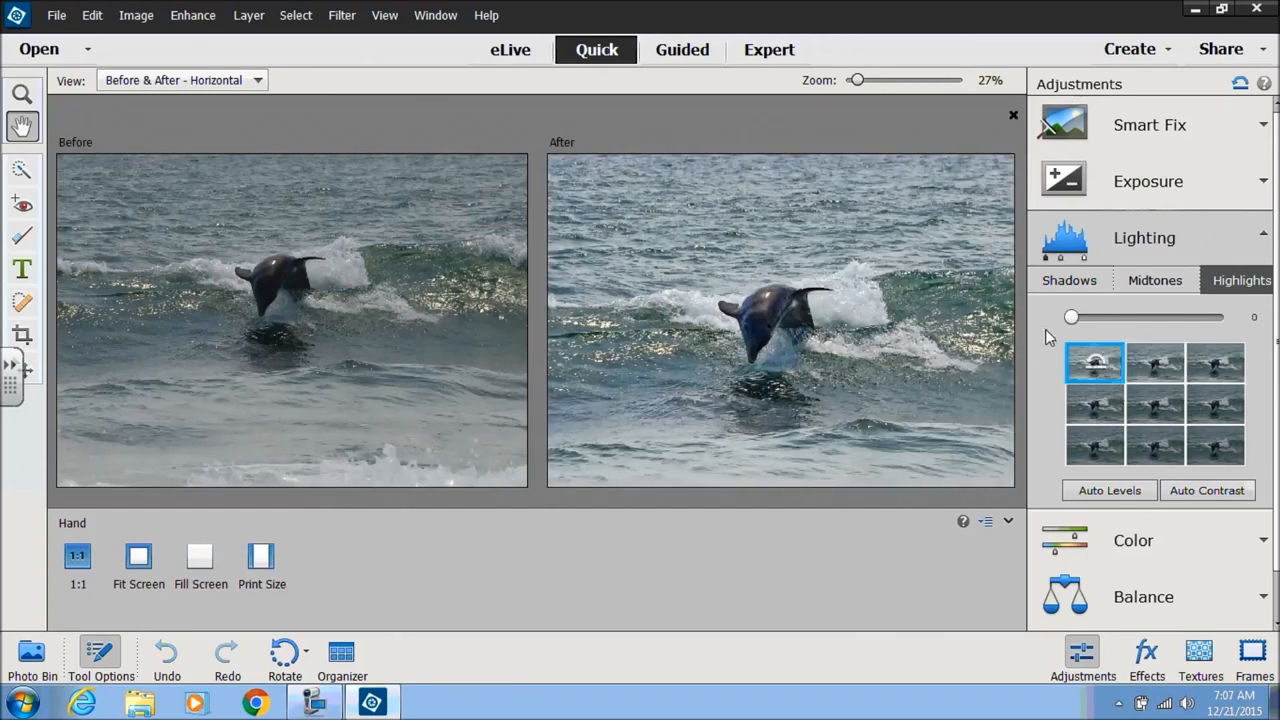
left_click(1263, 238)
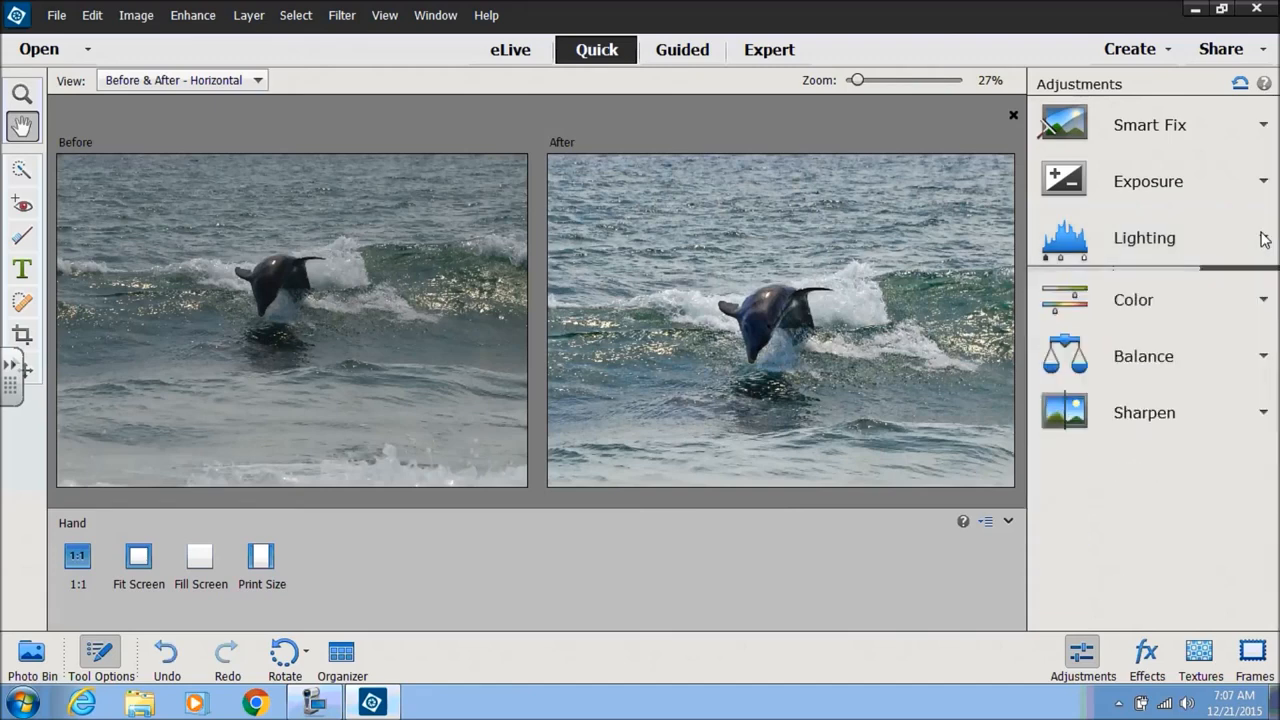
Set the Color adjustment's Saturation to 50 for the dolphin photo, preview Hue and Vibrance variations, and collapse the Color settings.
left_click(1162, 310)
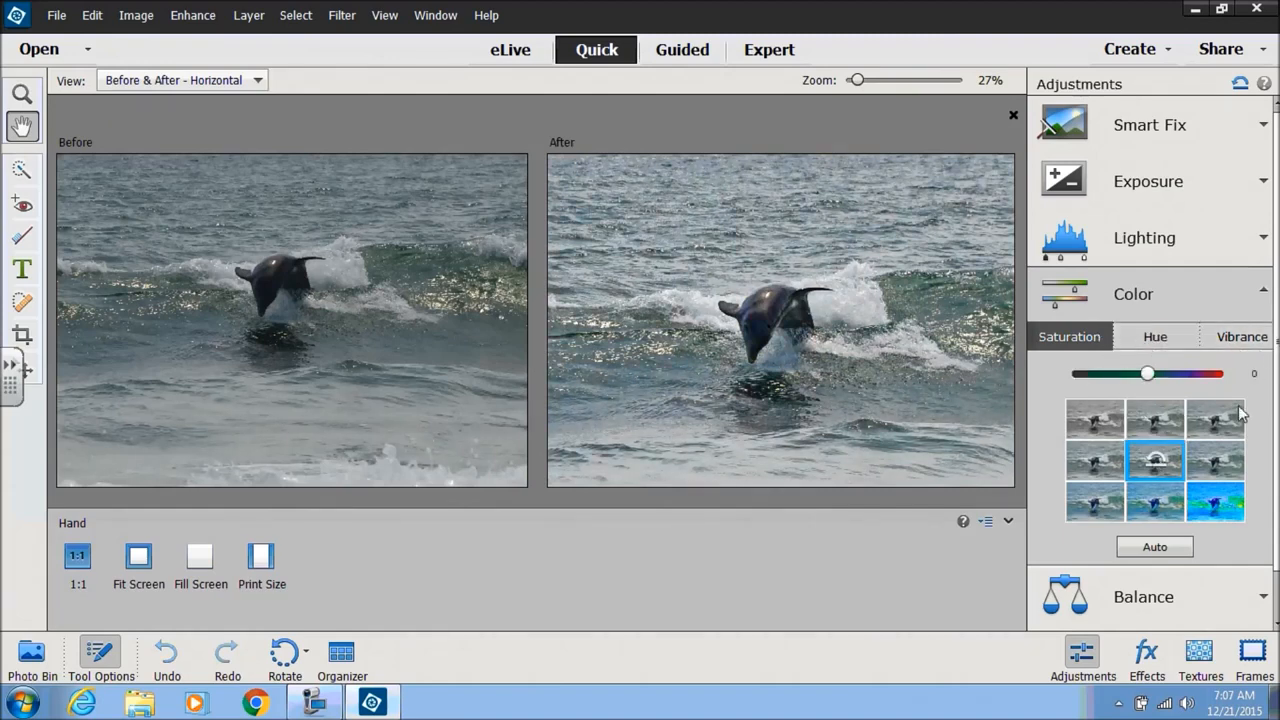
left_click(1093, 517)
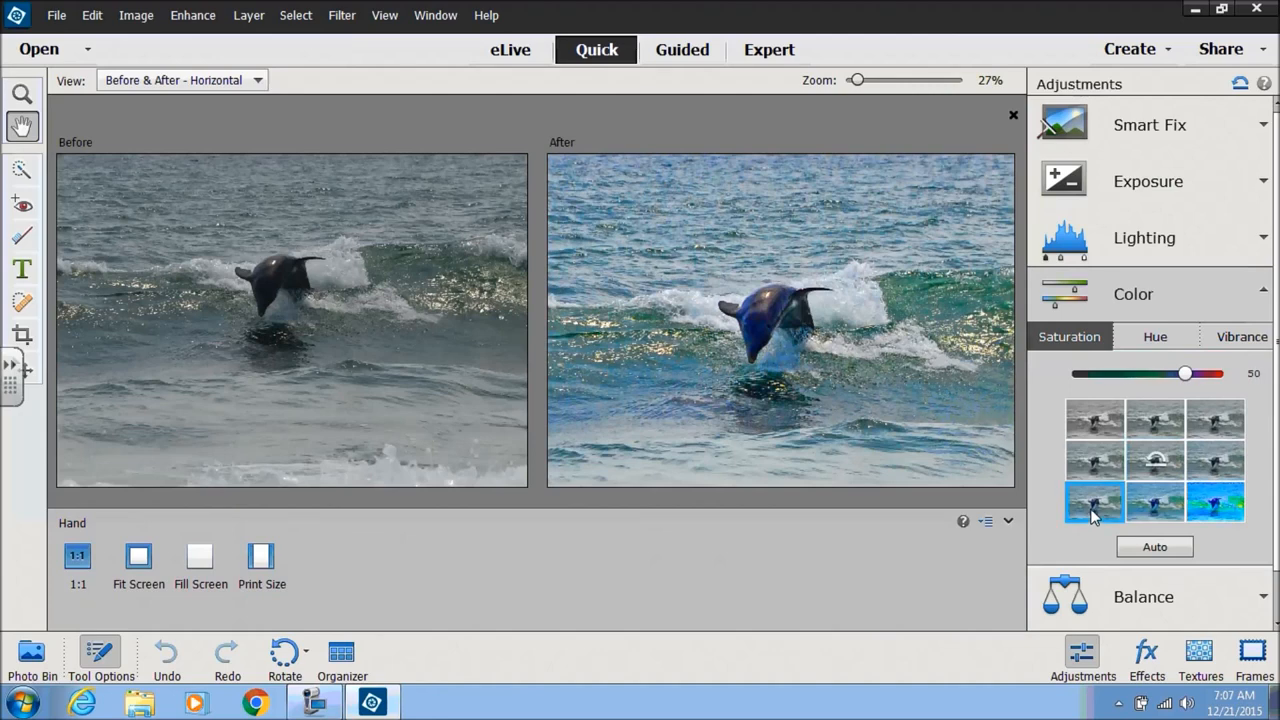
left_click(1161, 330)
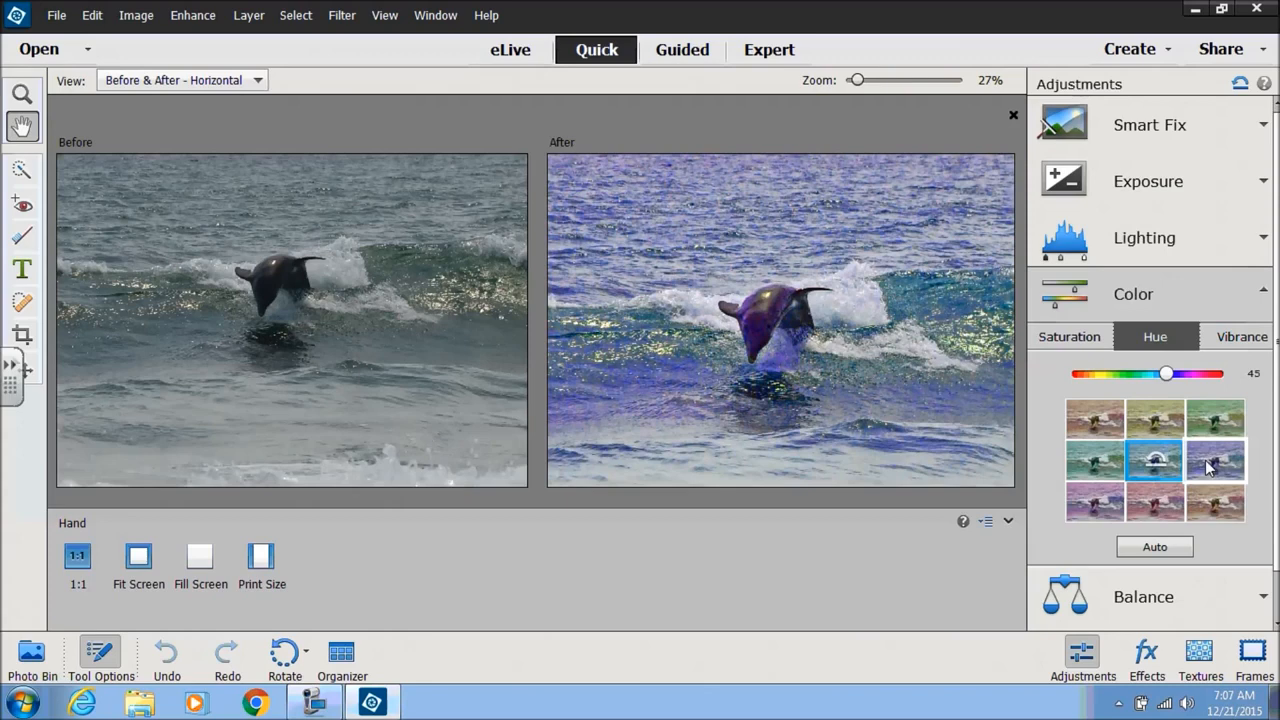
left_click(1225, 340)
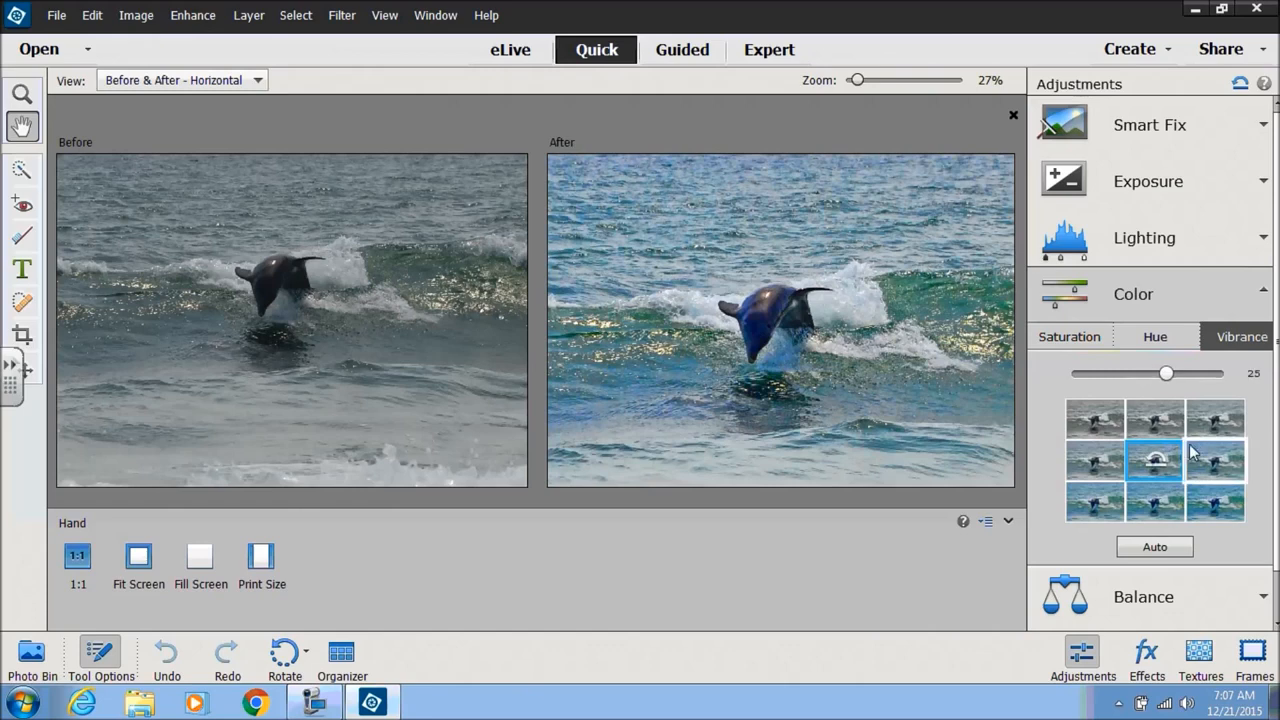
left_click(1264, 294)
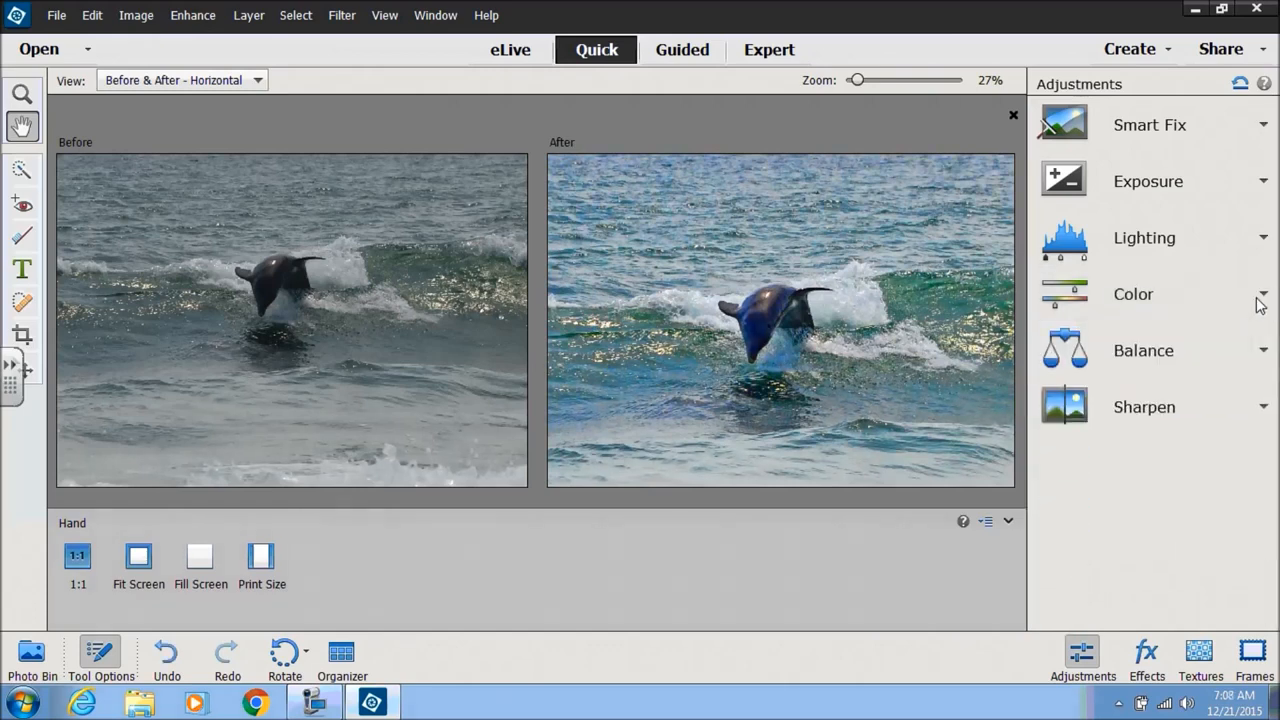
Preview the Balance adjustment's Temperature and Tint variations on the dolphin photo without applying one, and collapse the Balance settings.
left_click(1260, 355)
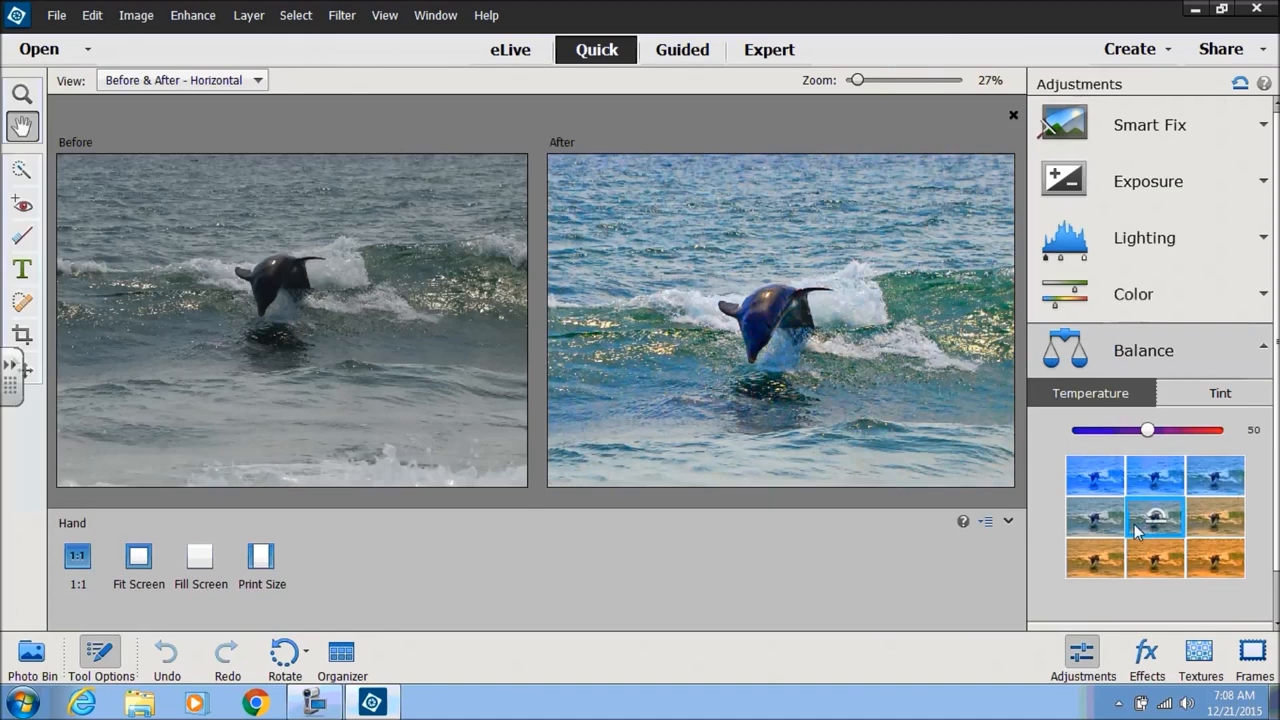
left_click(1220, 393)
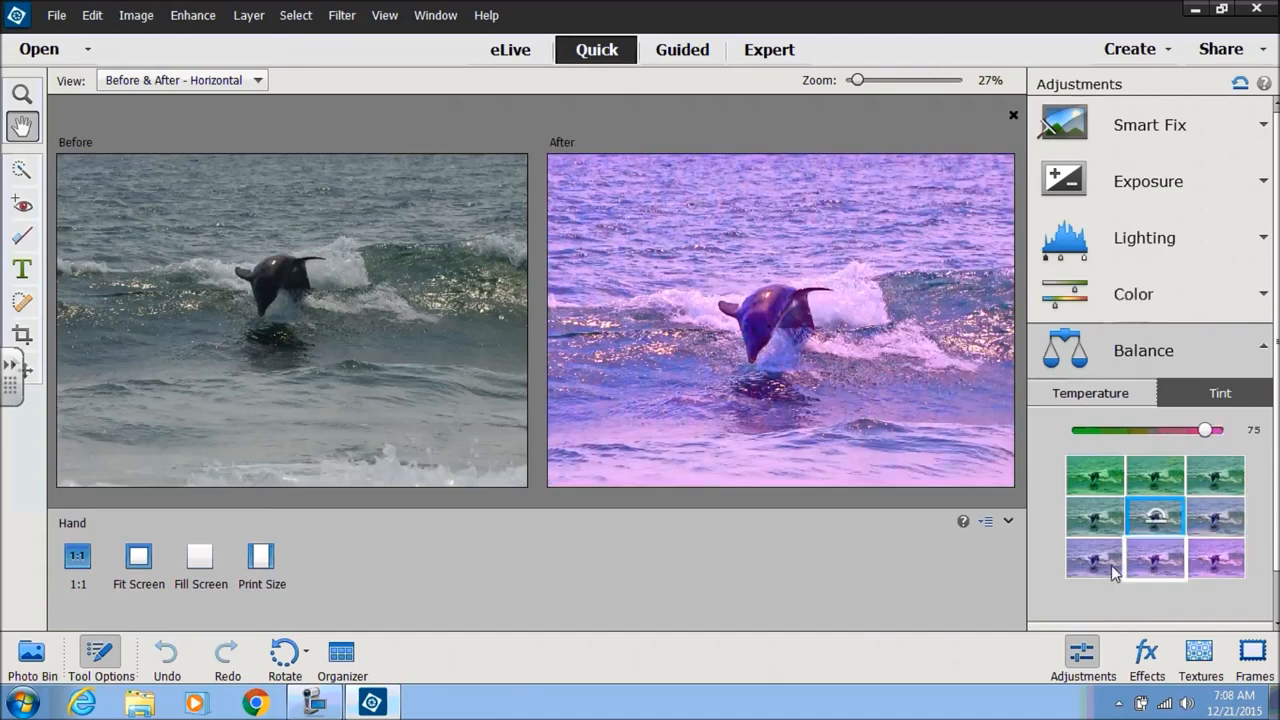
left_click(1264, 350)
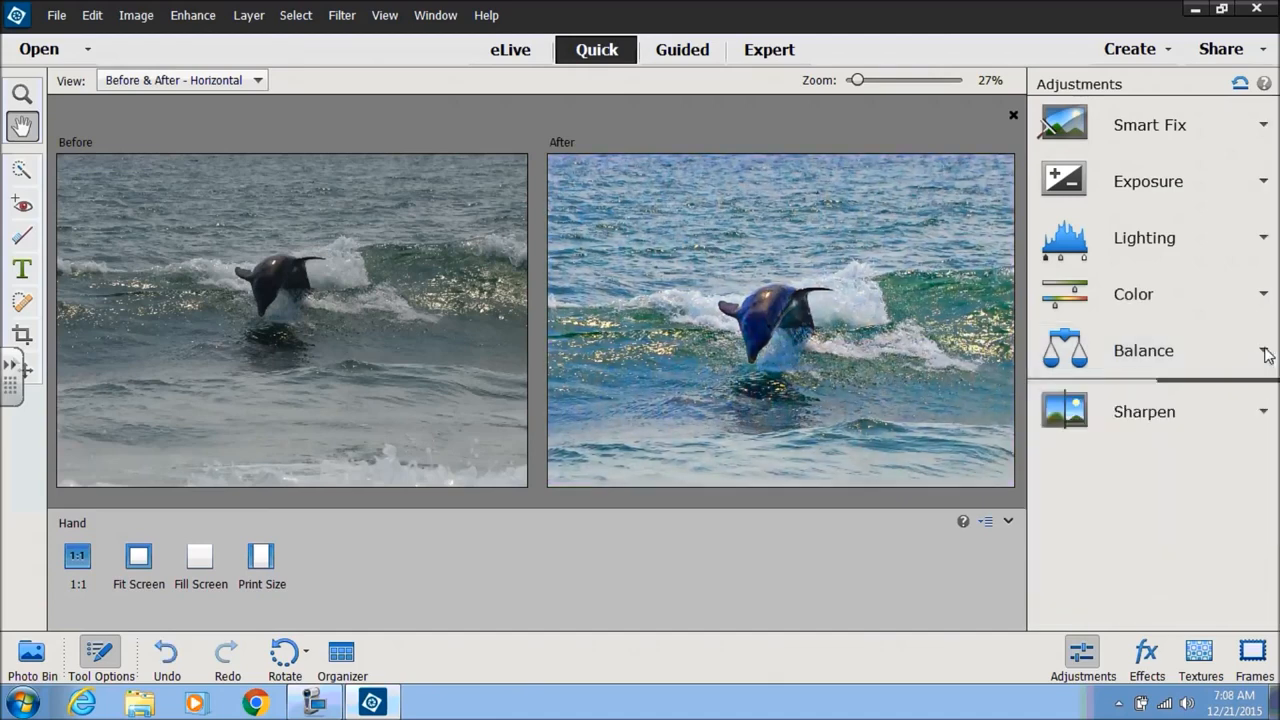
Sharpen the dolphin photo to 250 using a preview variation, judging the effect on the dolphin at 50% zoom.
left_click(1264, 407)
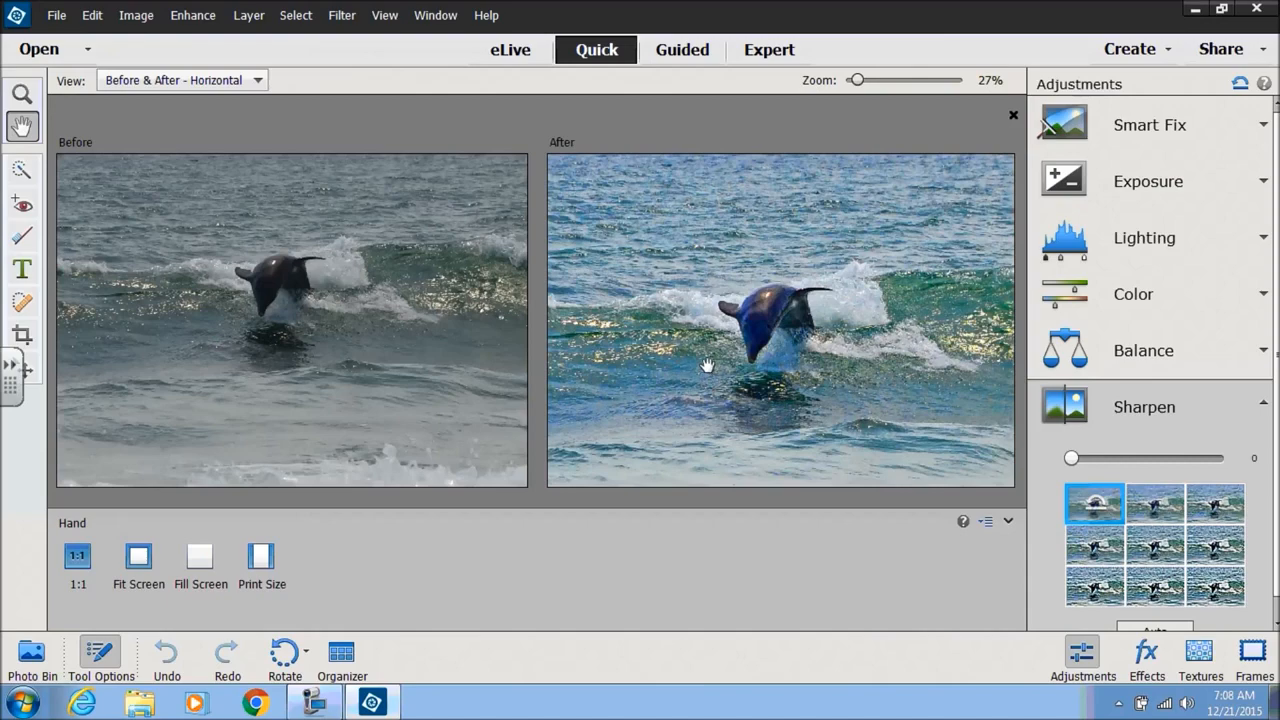
left_click(22, 94)
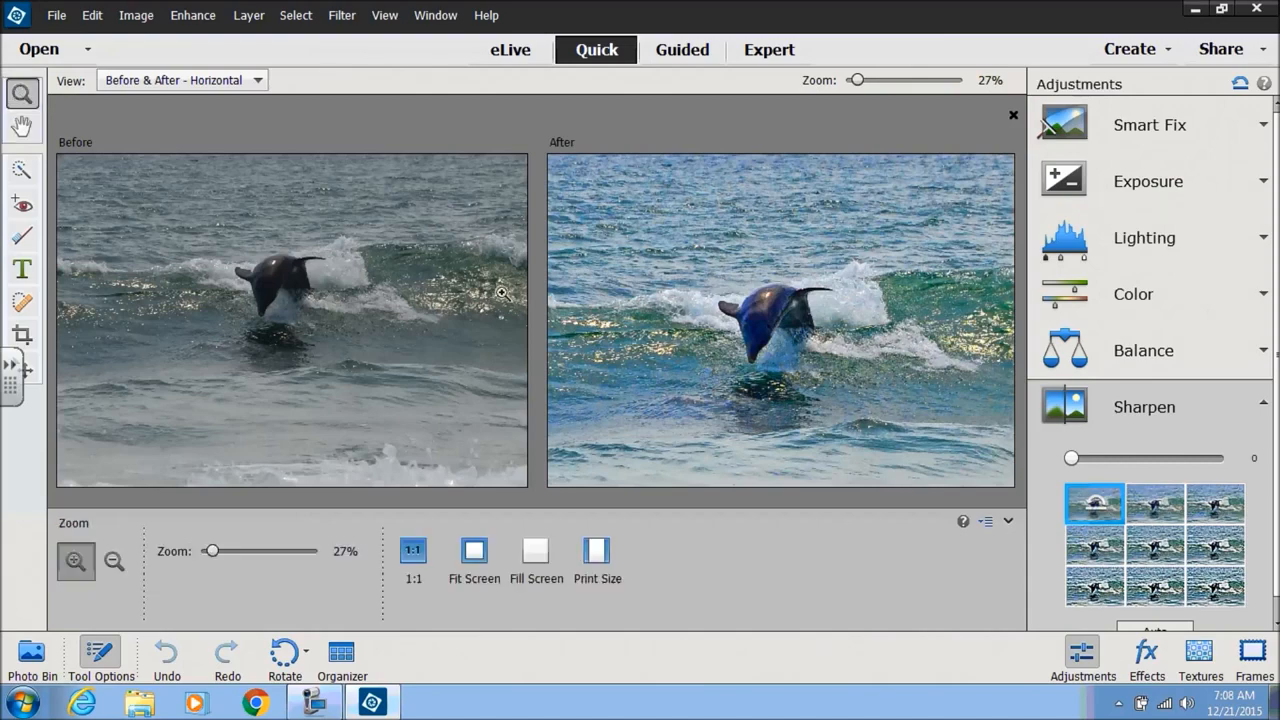
left_click(722, 338)
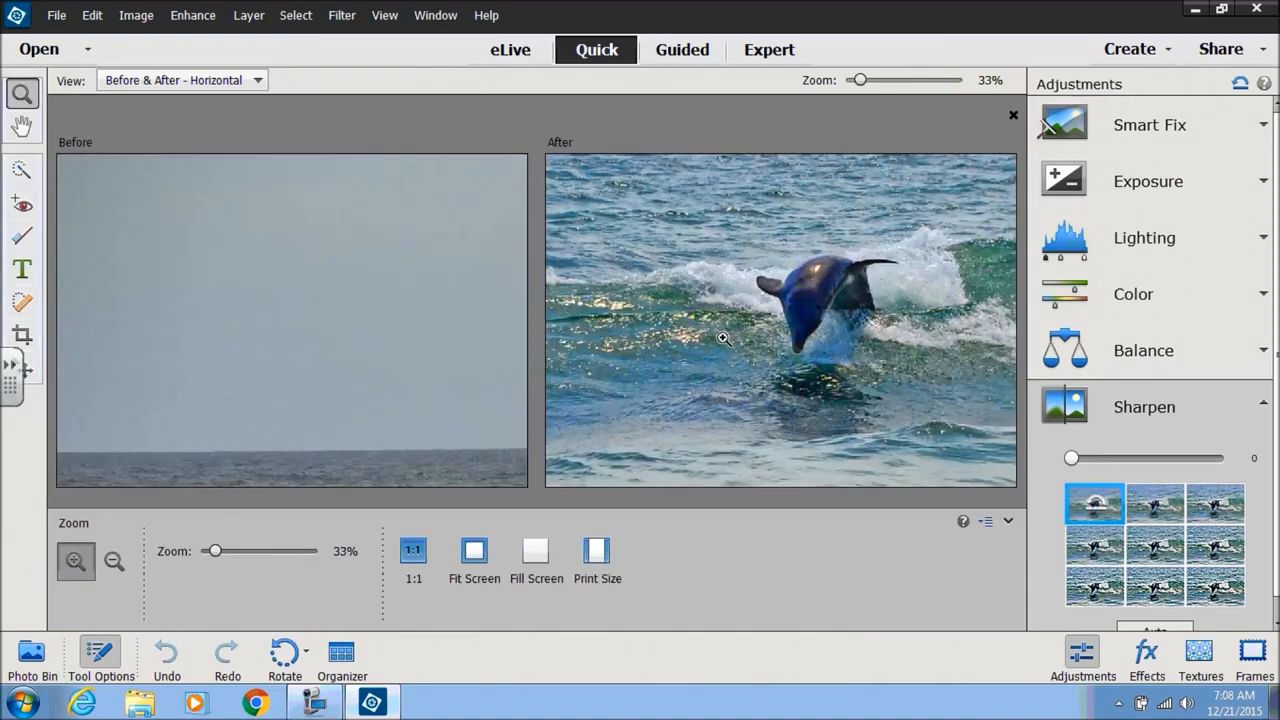
left_click(722, 338)
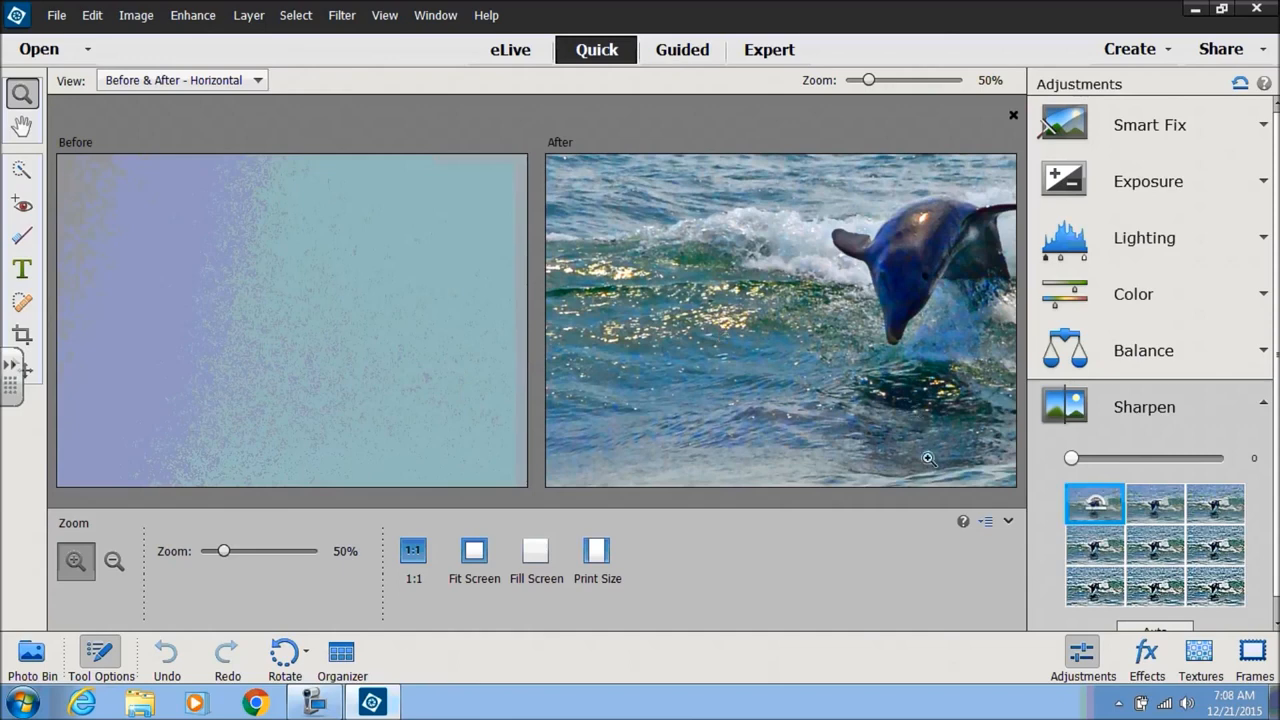
left_click(22, 126)
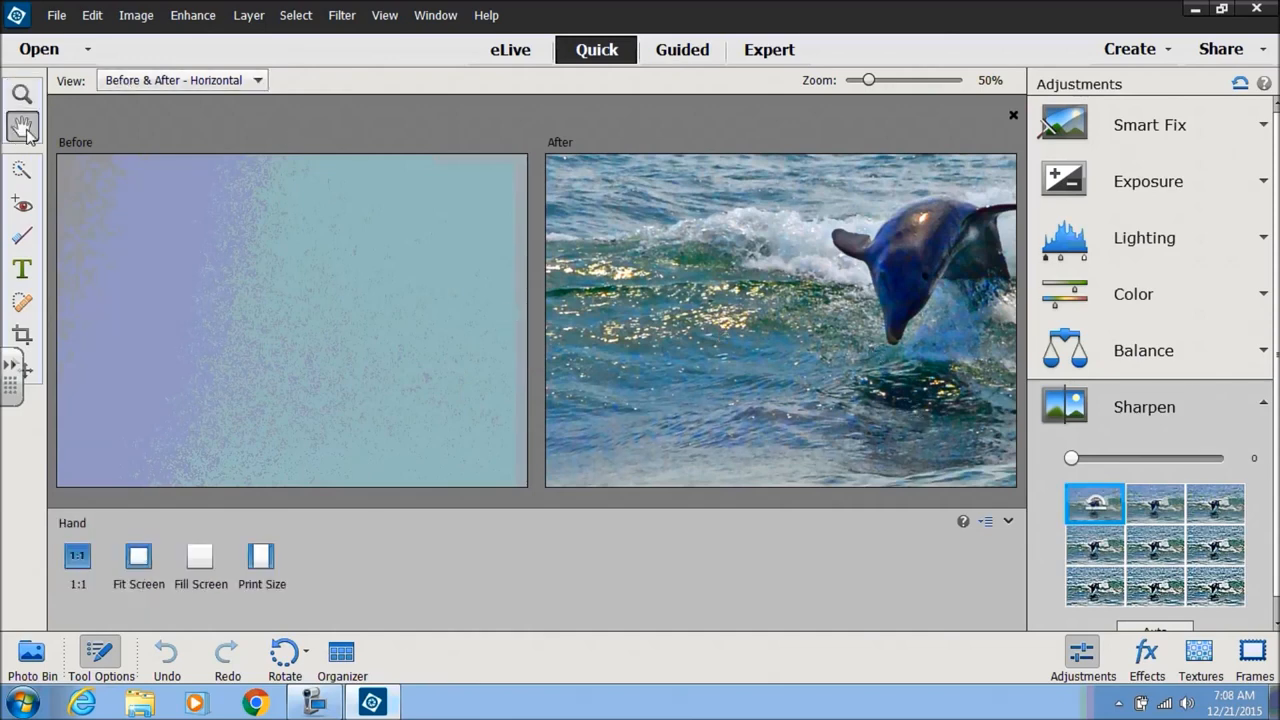
left_click_drag(818, 290, 646, 351)
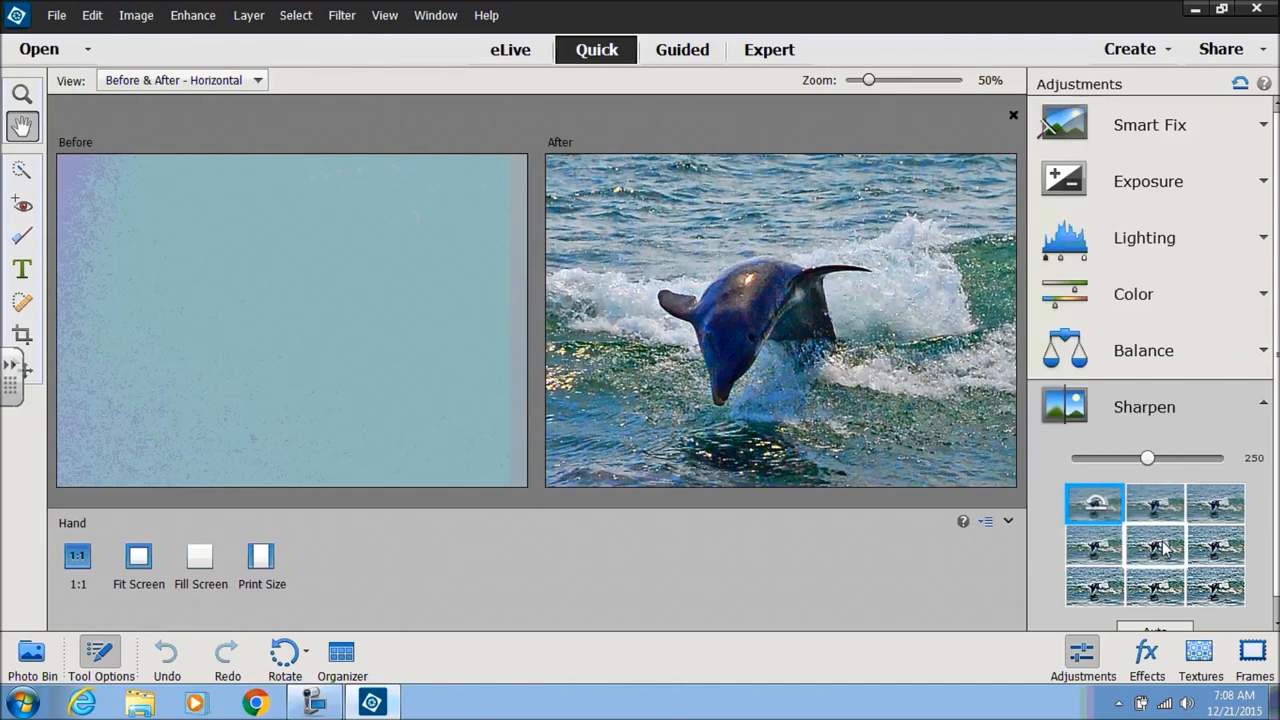
left_click(1163, 547)
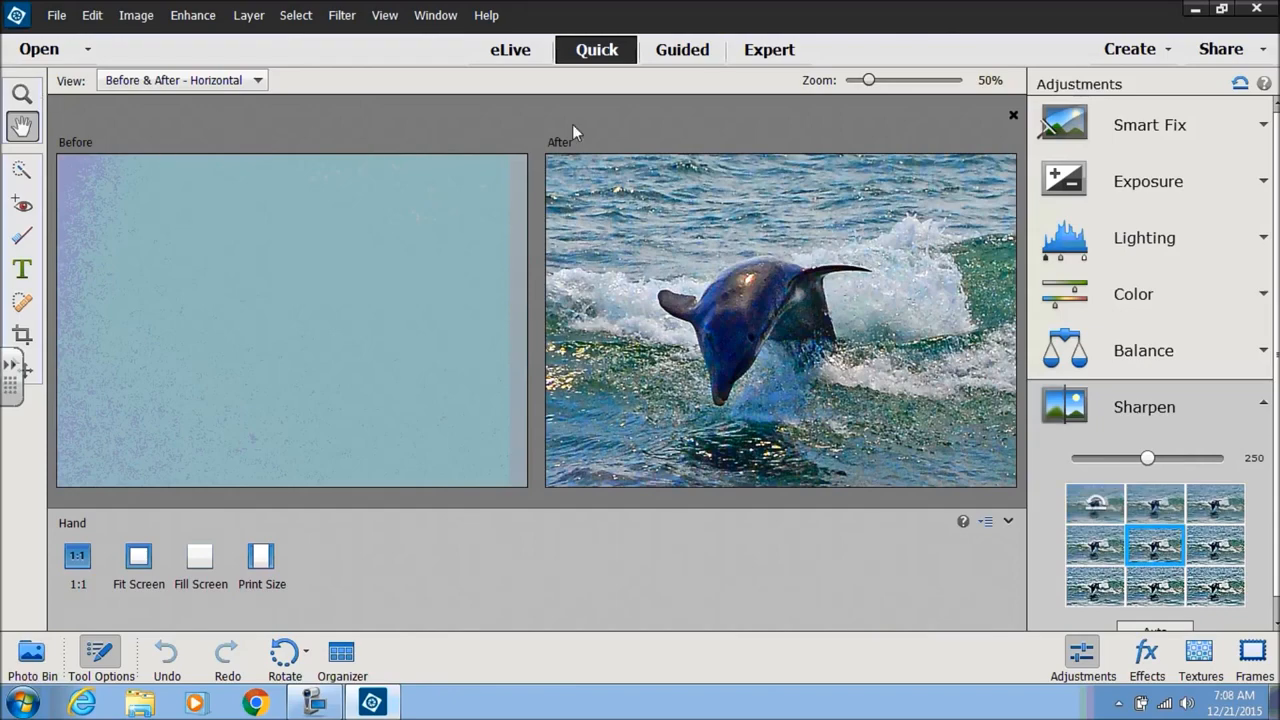
View the edited dolphin photo in After Only and return to the Before & After - Horizontal view.
left_click(257, 82)
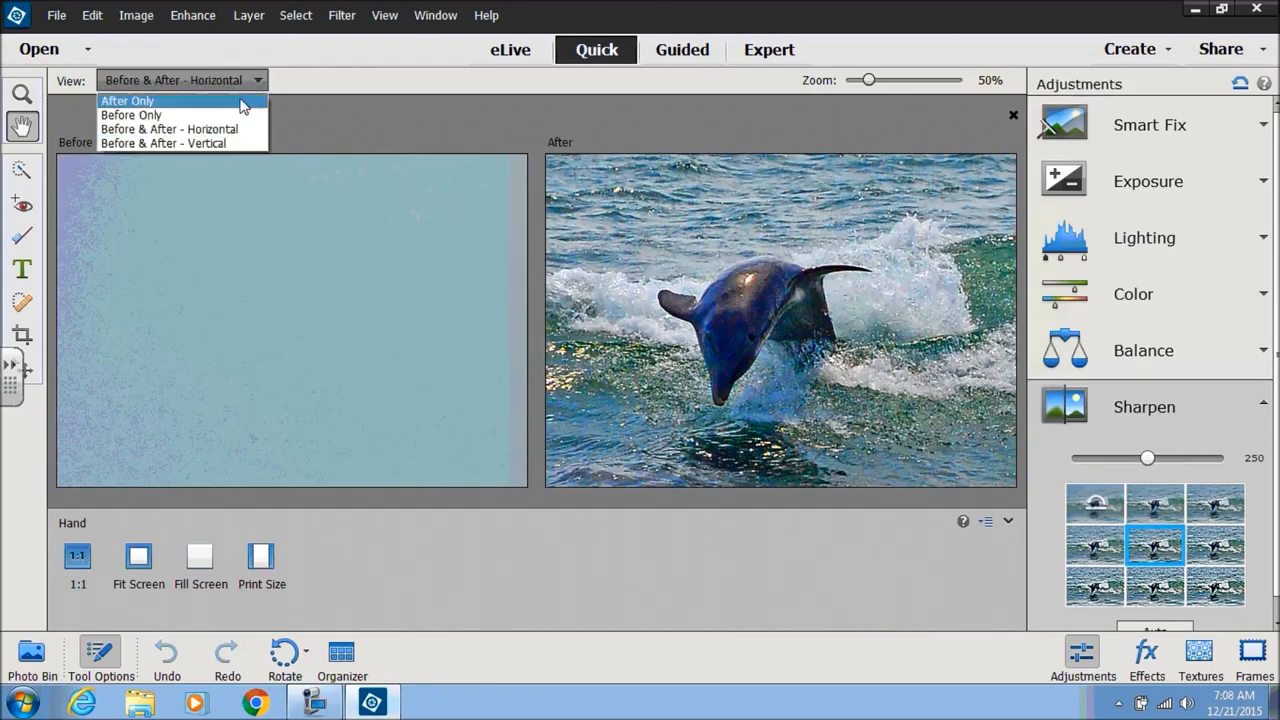
left_click(234, 102)
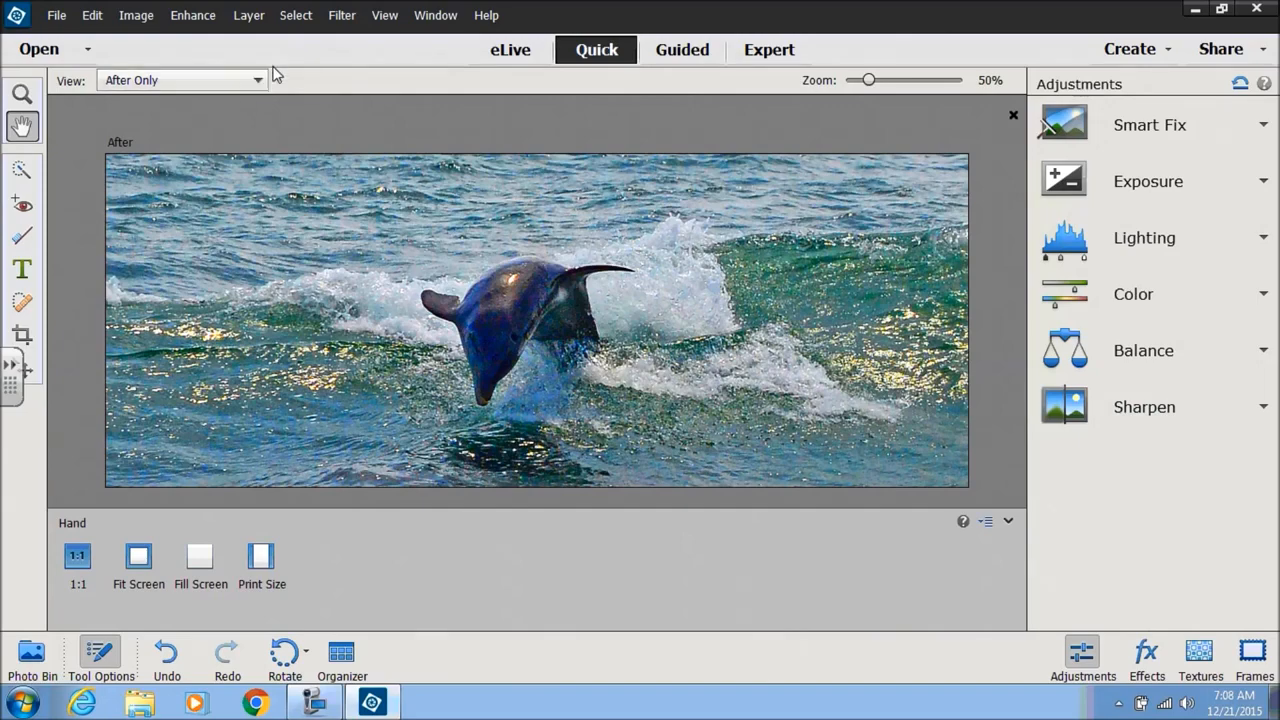
left_click(257, 82)
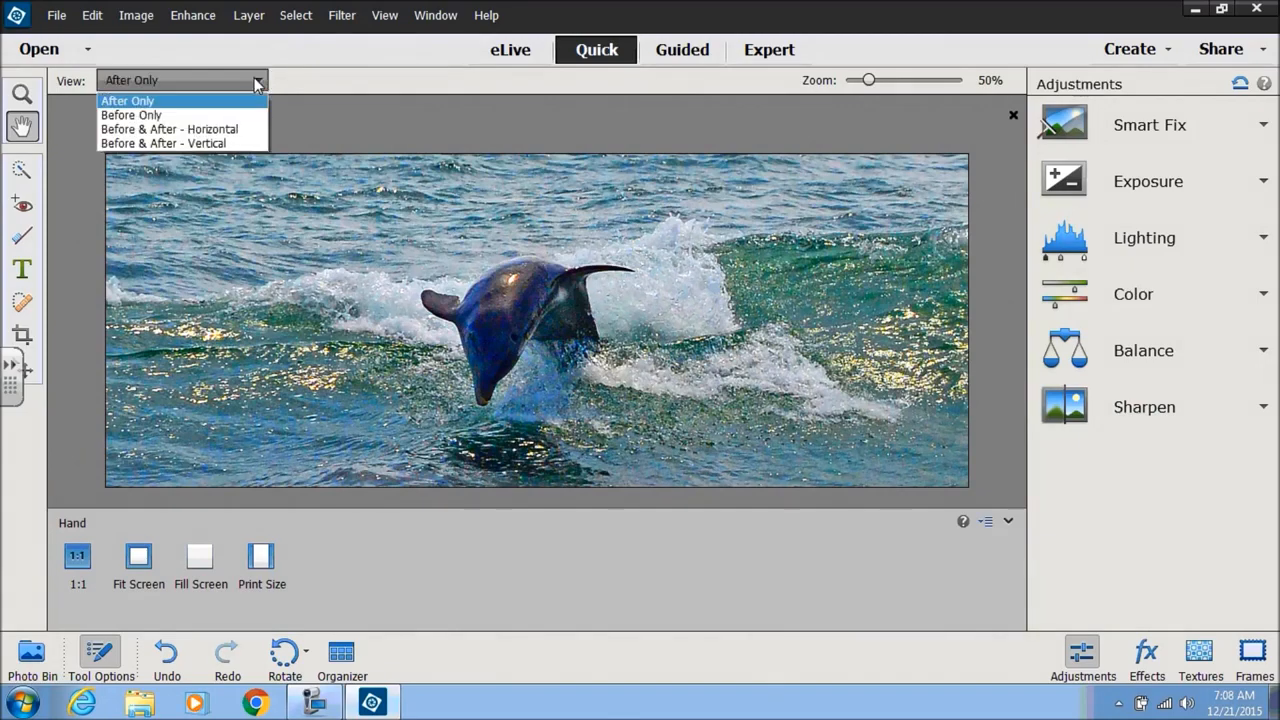
left_click(243, 133)
Zoom out to 25% and pan the Before image to the dolphin to compare the original with the edited photo.
left_click(22, 95)
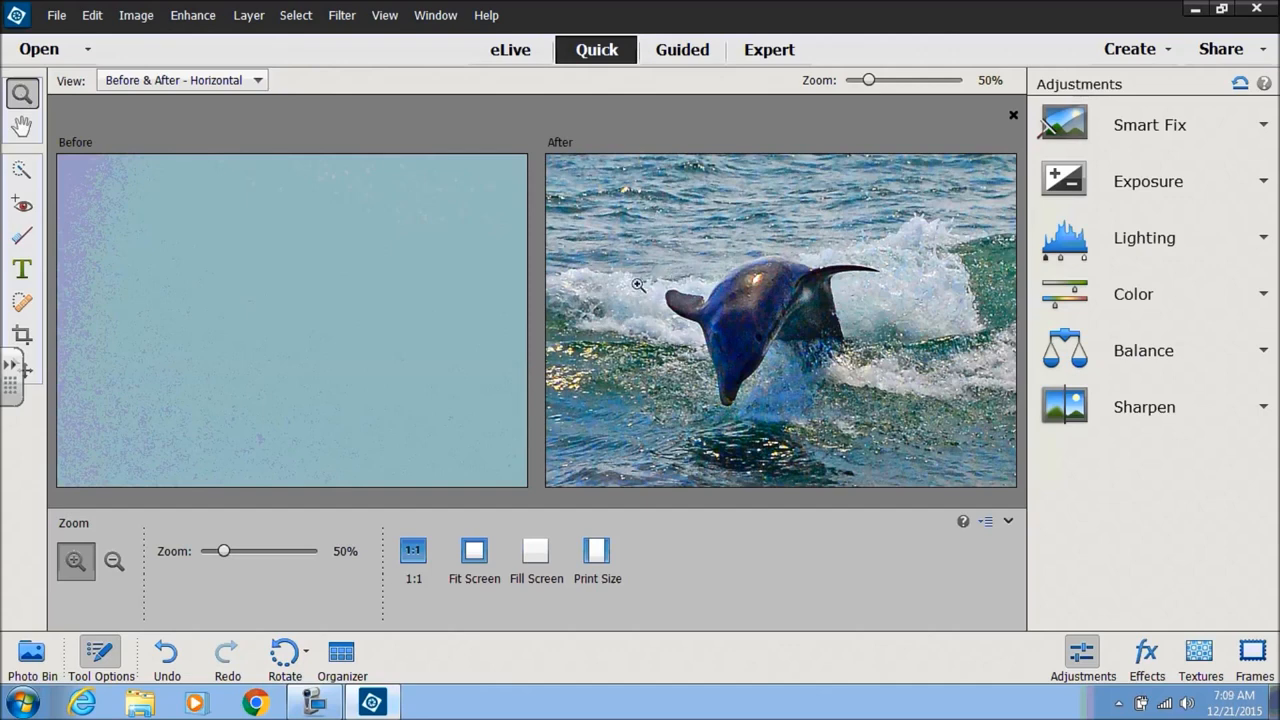
left_click(112, 562)
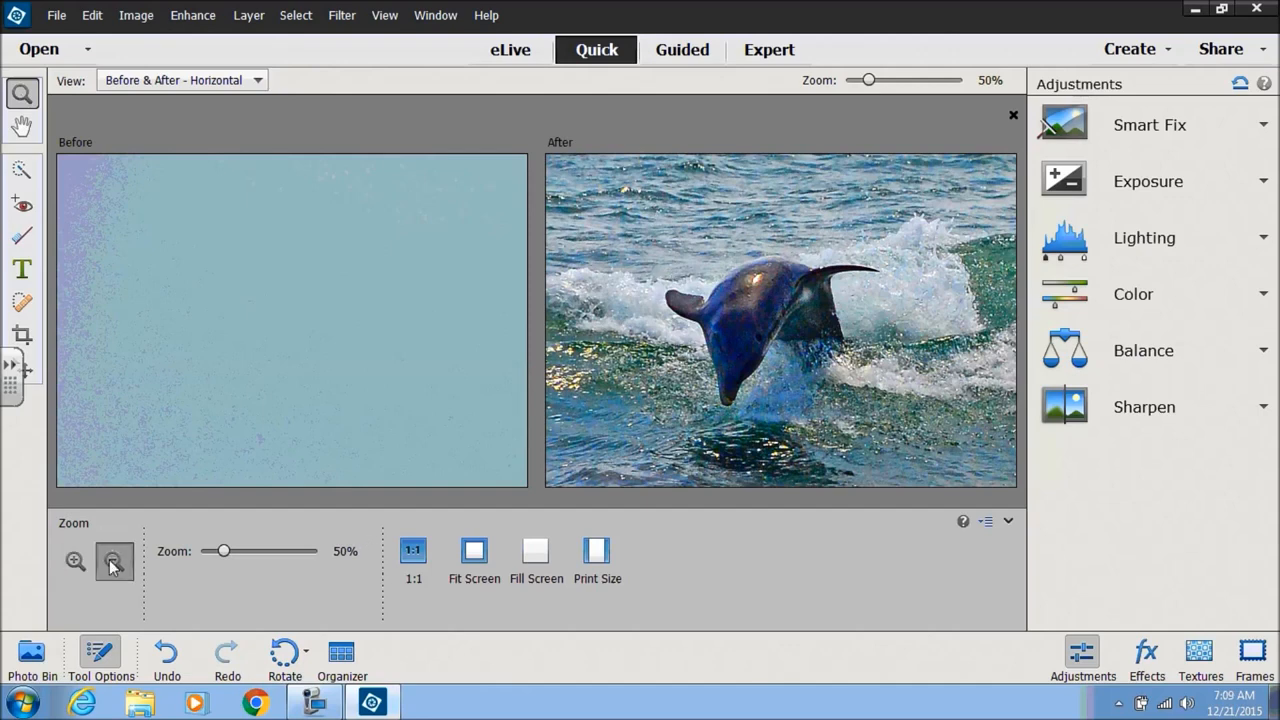
left_click(763, 291)
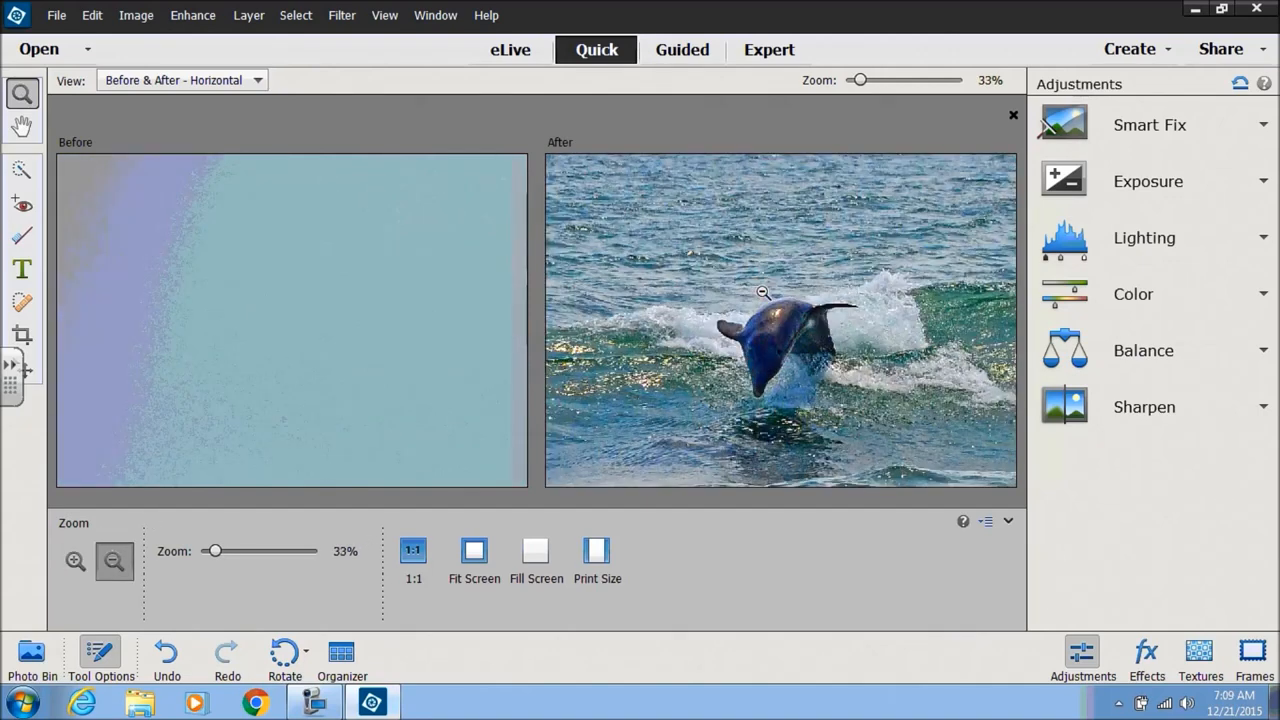
left_click(763, 291)
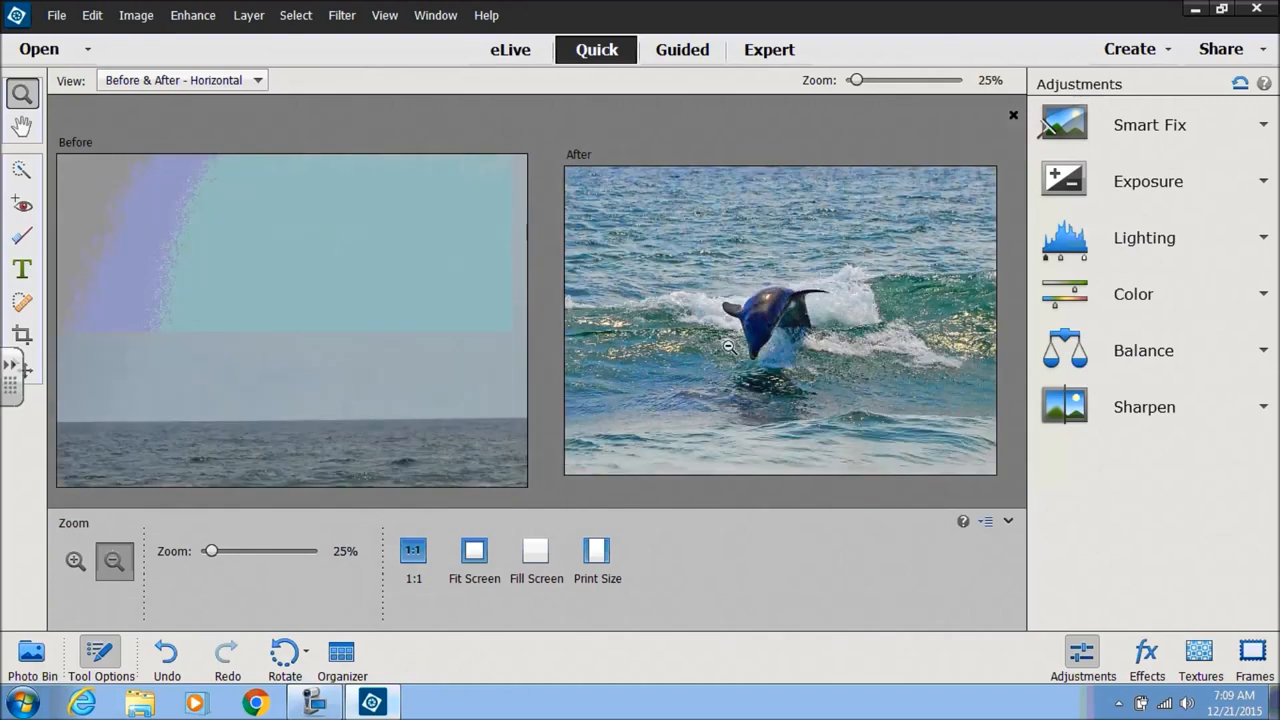
left_click(22, 125)
left_click_drag(371, 391, 308, 262)
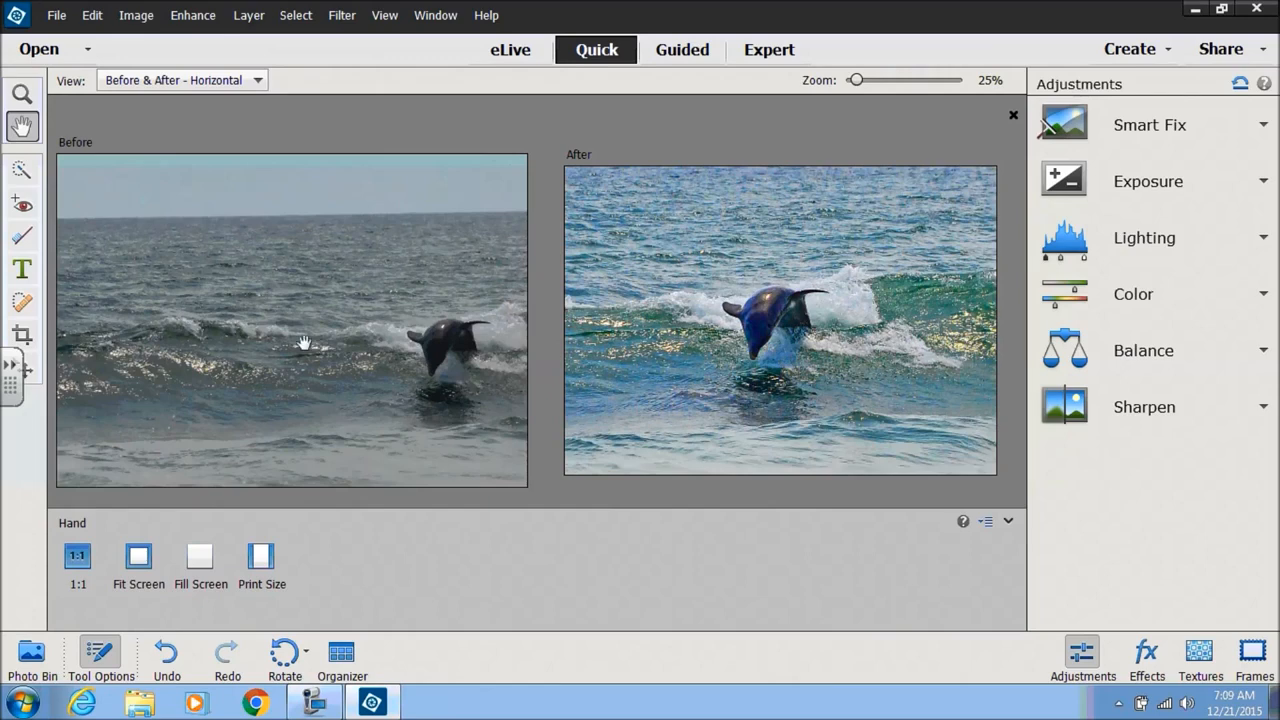
left_click_drag(440, 365, 306, 346)
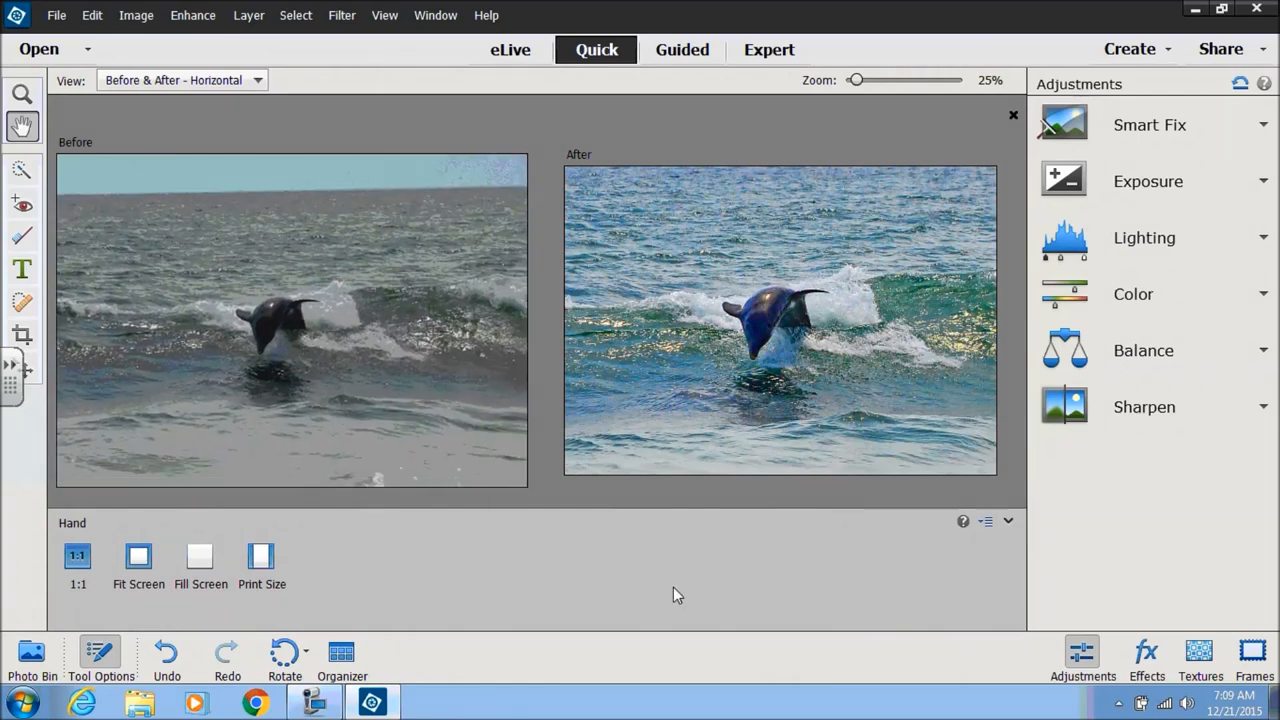
Close the dolphin photo to bring up the graduate's portrait.
left_click(1013, 115)
left_click(645, 283)
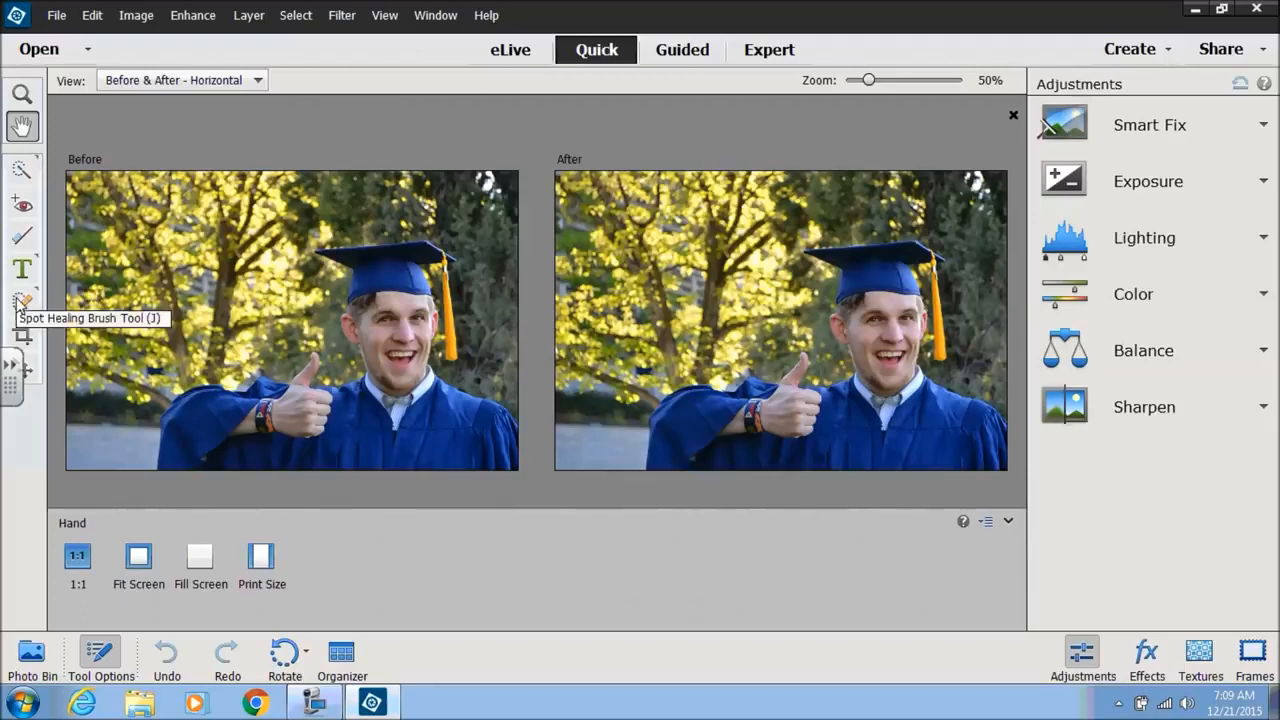
Bring the graduate's face into view at 100% zoom in both the Before and After images for retouching.
left_click(21, 303)
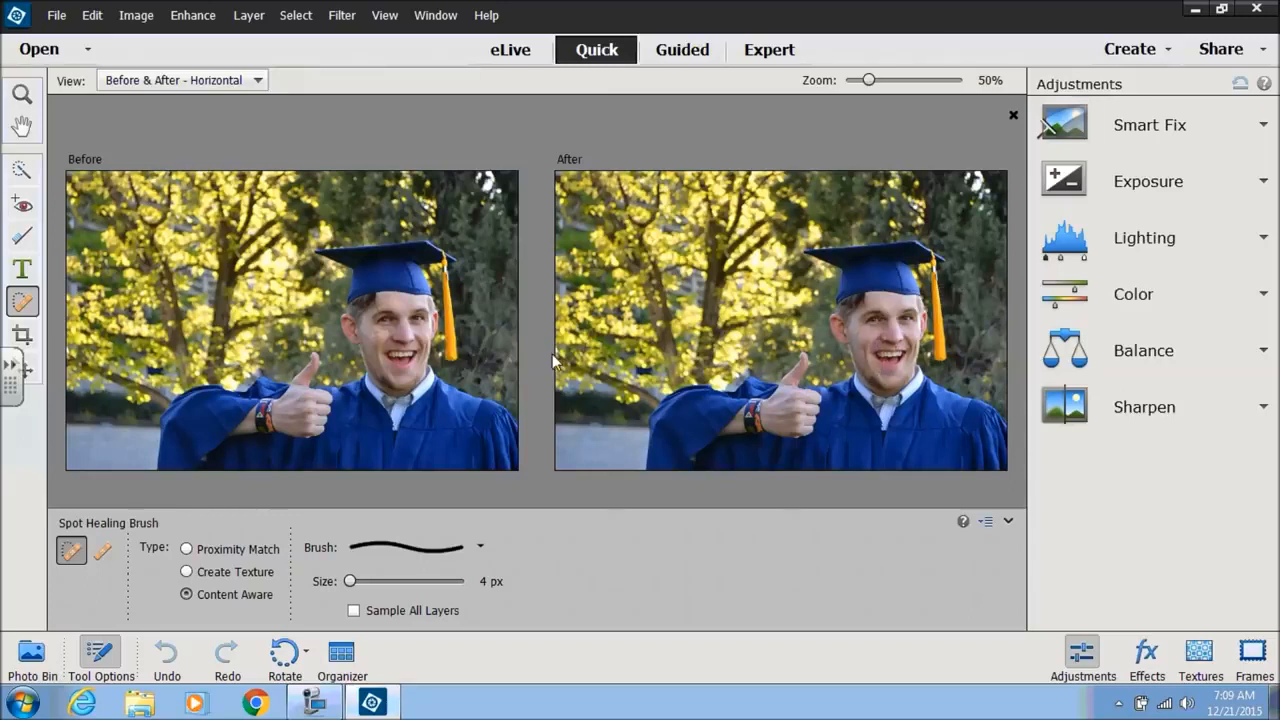
left_click(22, 94)
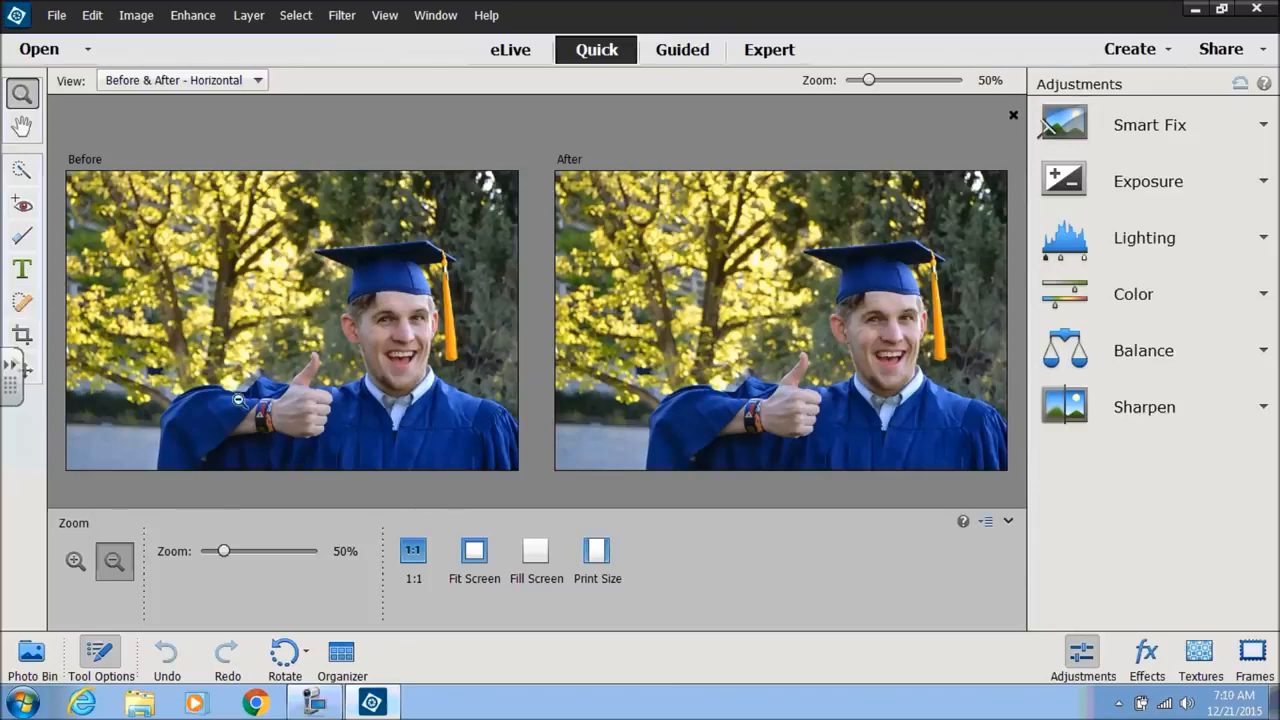
left_click(76, 560)
left_click(868, 345)
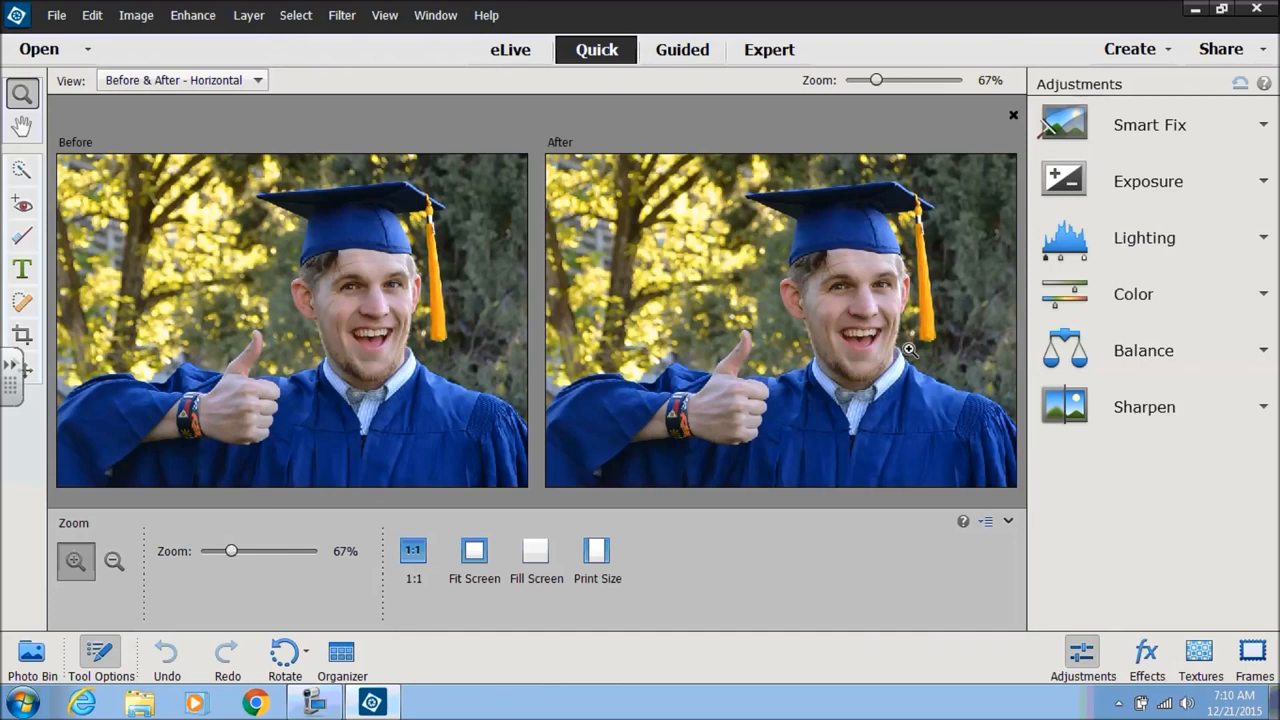
left_click(873, 336)
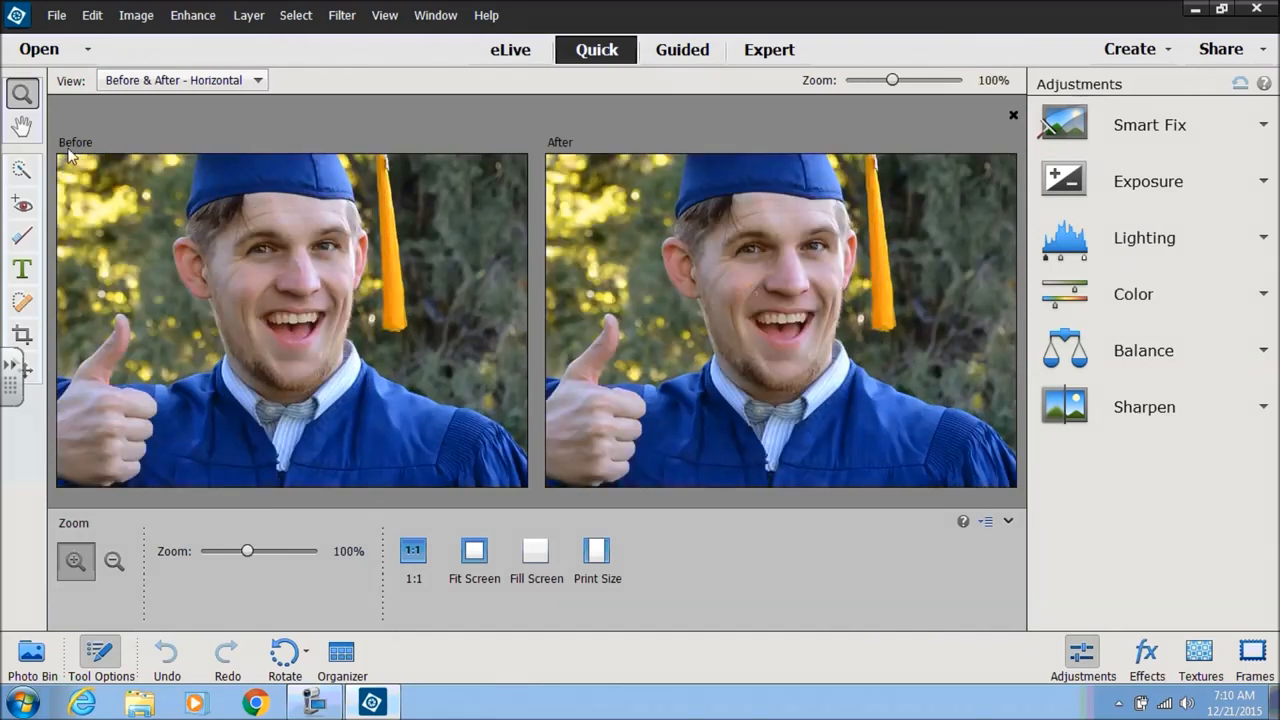
left_click(24, 128)
left_click_drag(382, 305, 467, 332)
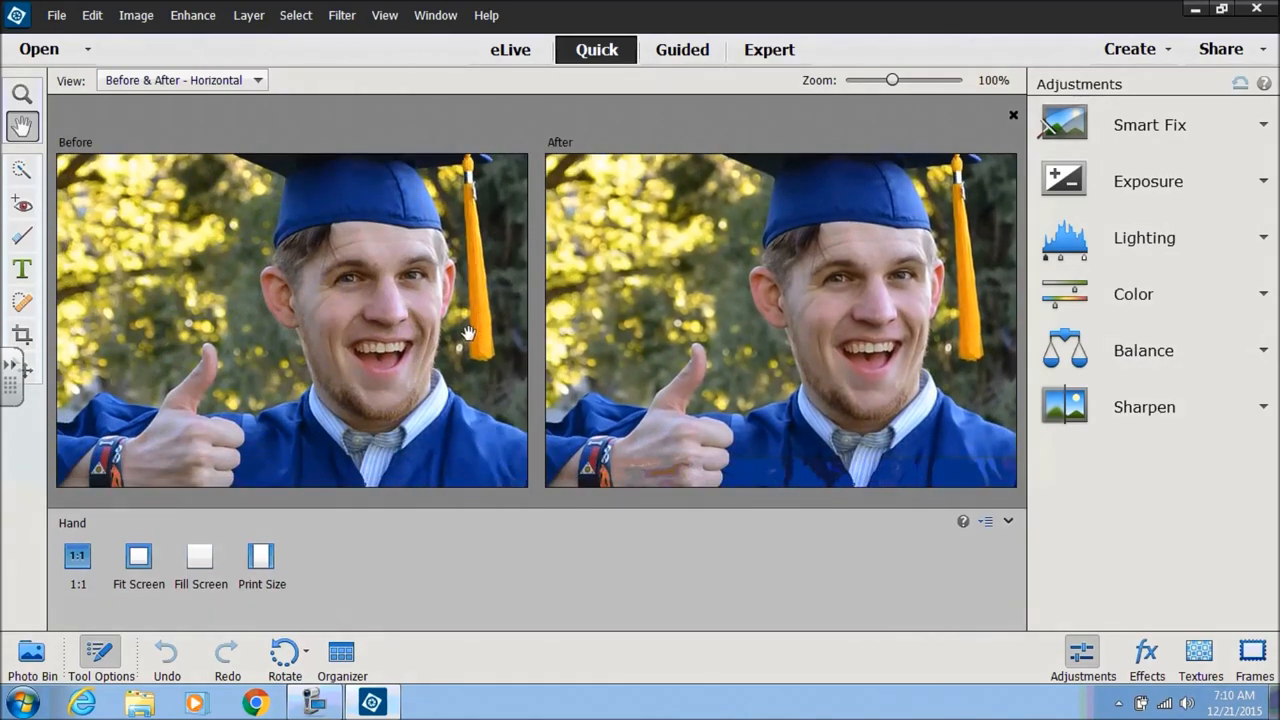
Try the Healing Brush with a Pattern source at 31 px across the graduate's forehead in the After image.
left_click(21, 305)
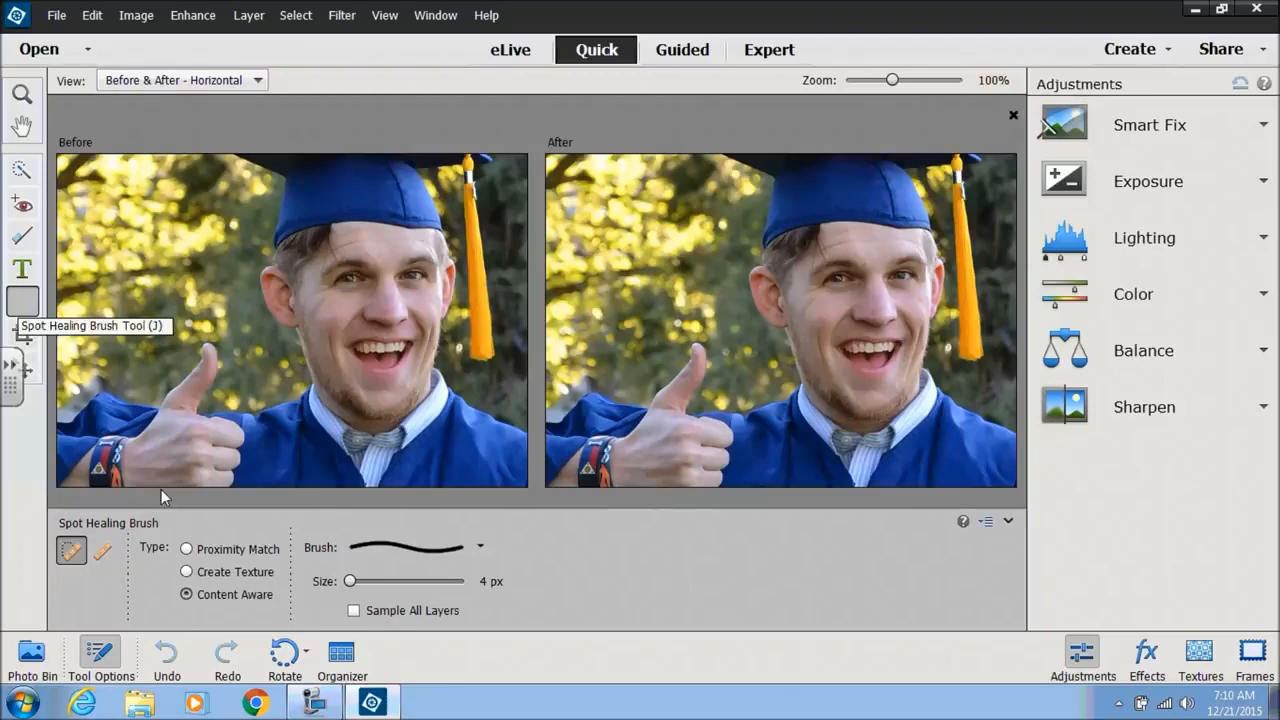
left_click(104, 552)
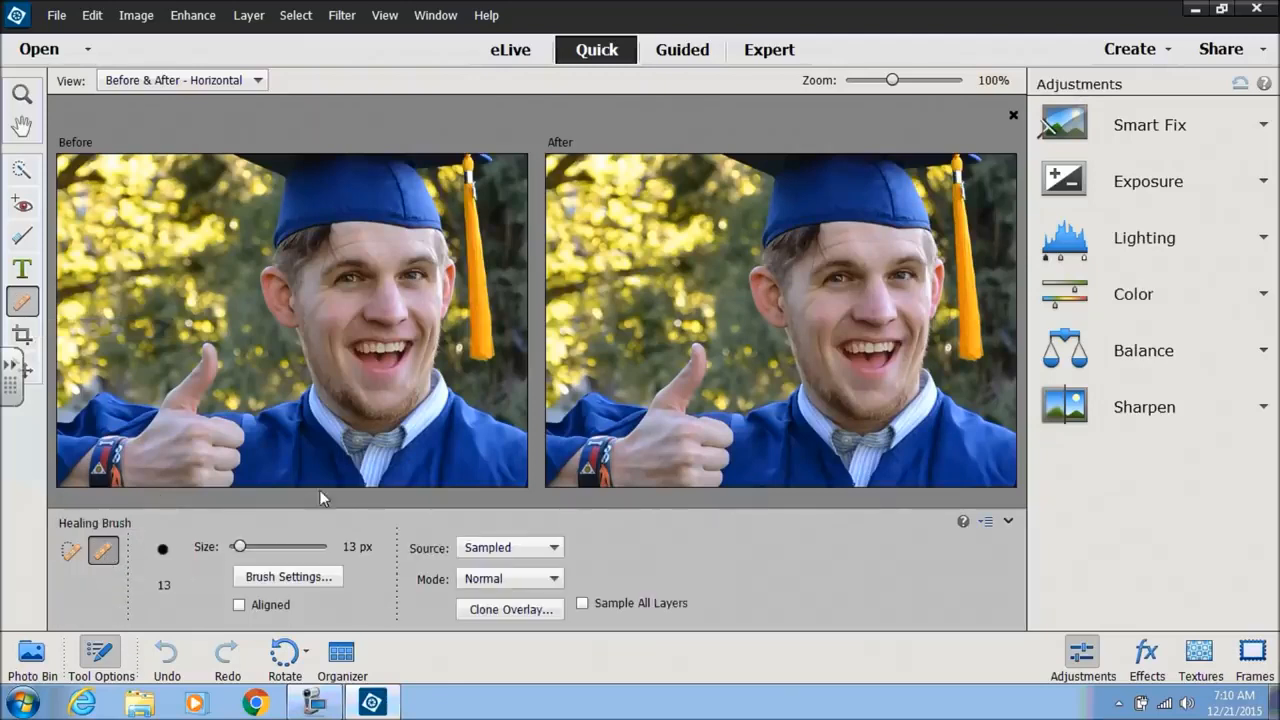
left_click(551, 550)
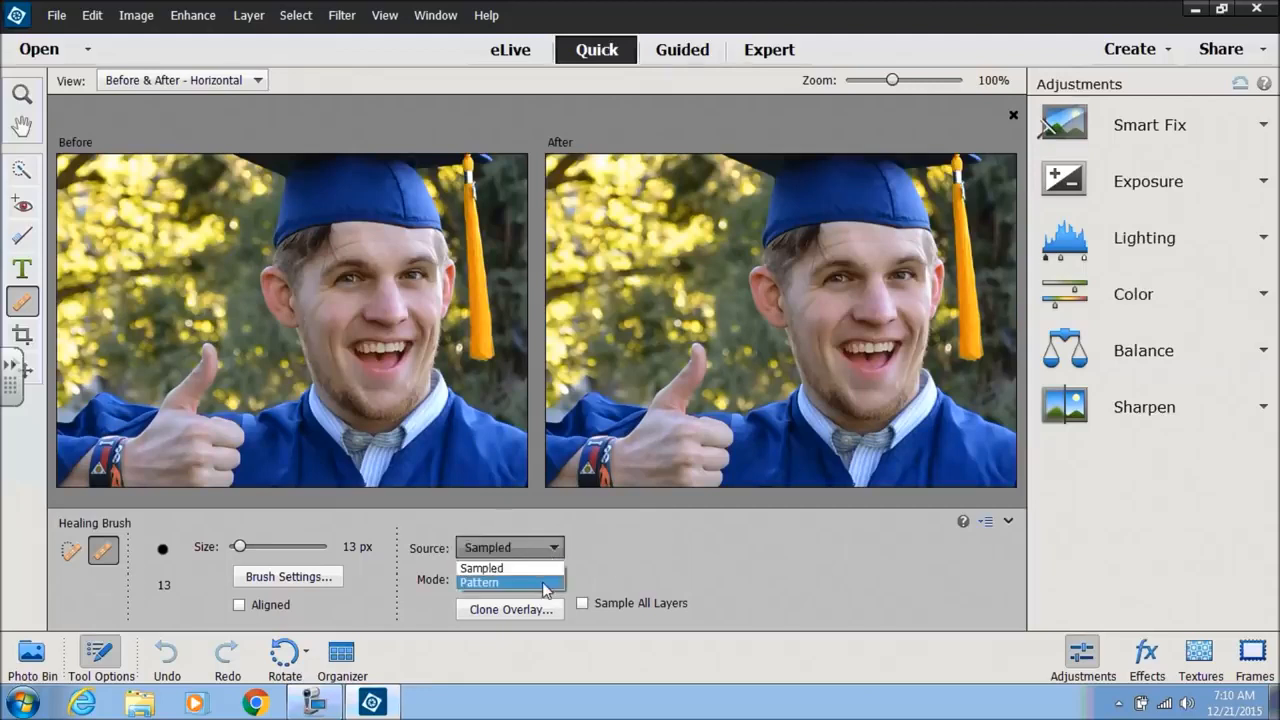
left_click(546, 585)
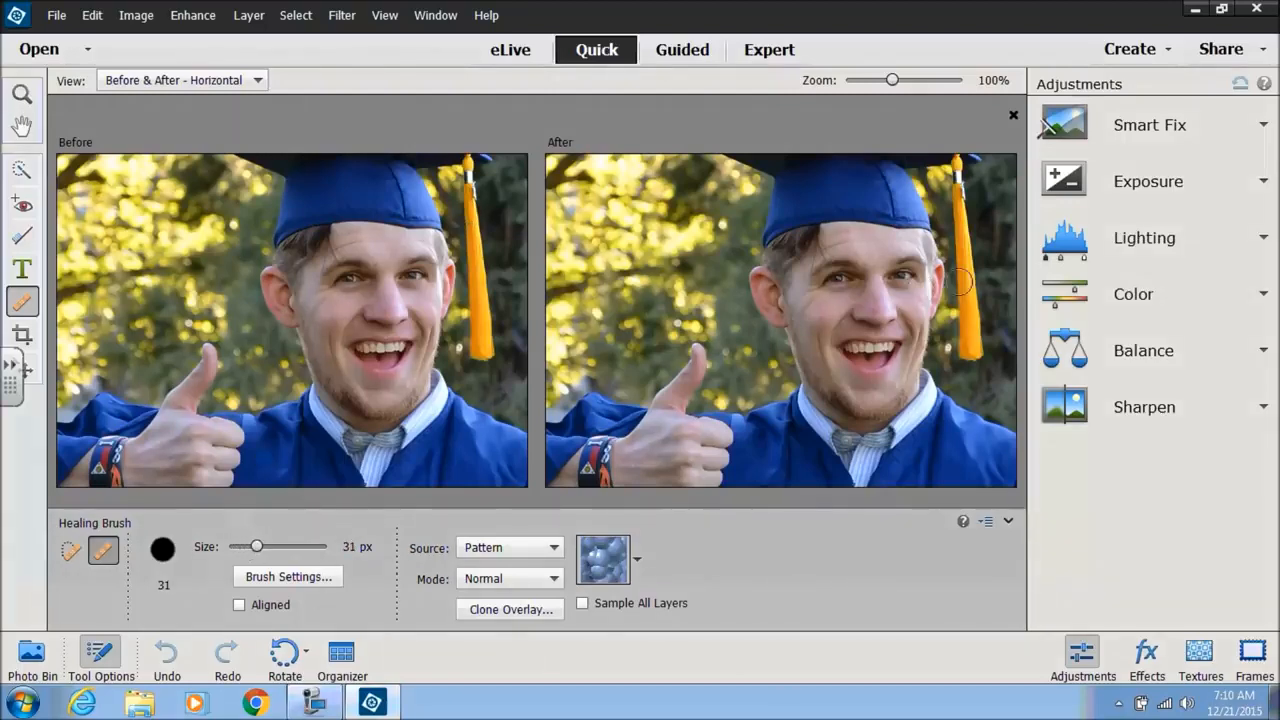
left_click_drag(859, 243, 832, 246)
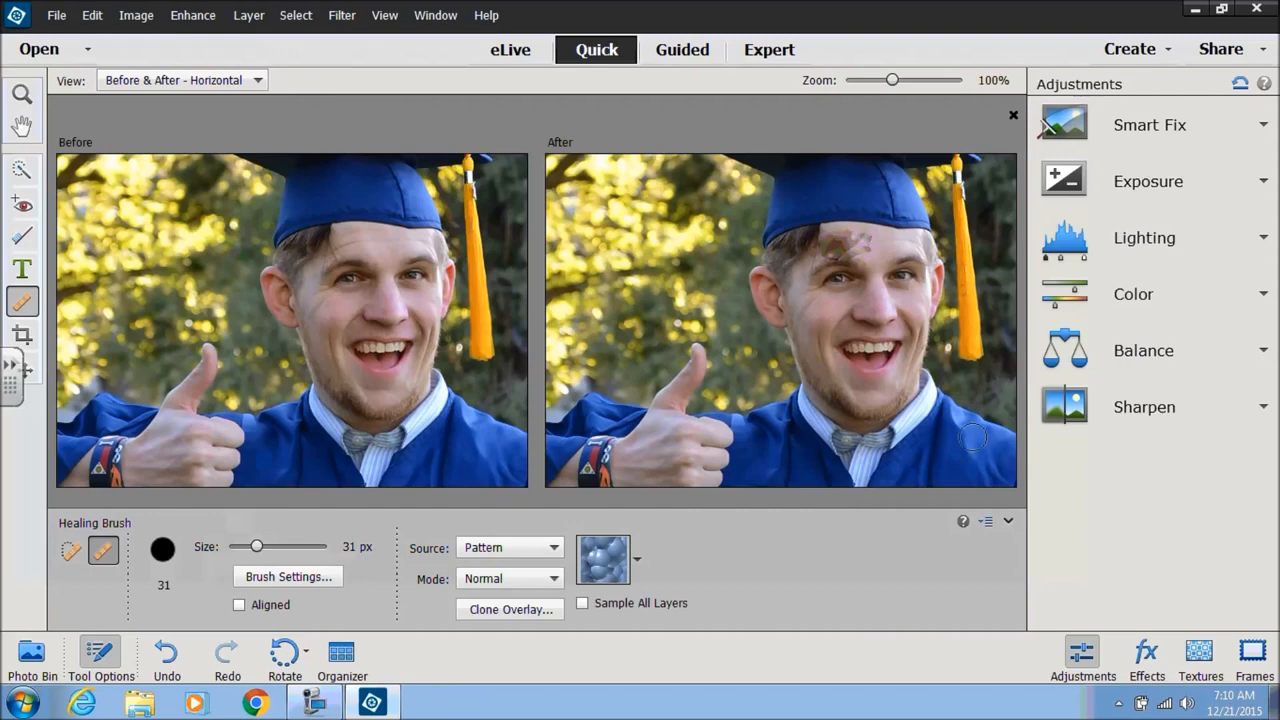
left_click_drag(908, 245, 855, 246)
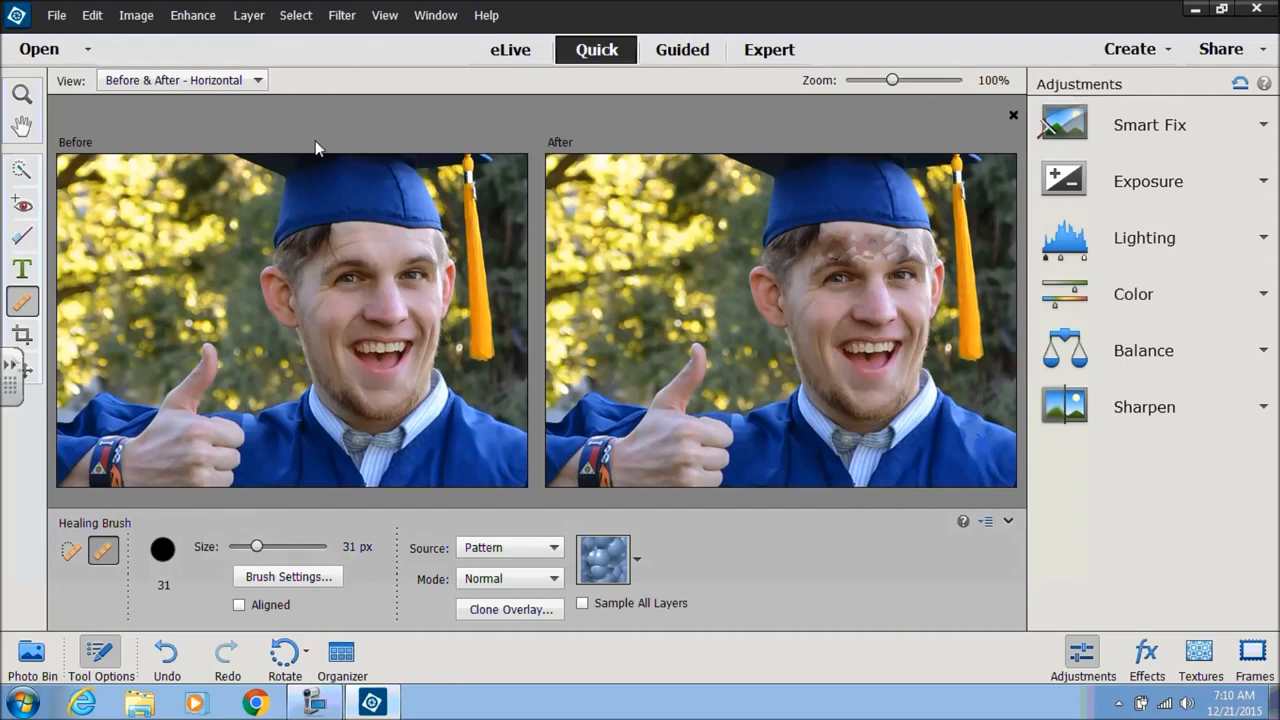
Undo the two Healing Brush strokes on the forehead and return the brush source to Sampled, keeping Normal mode.
left_click(92, 15)
left_click(98, 37)
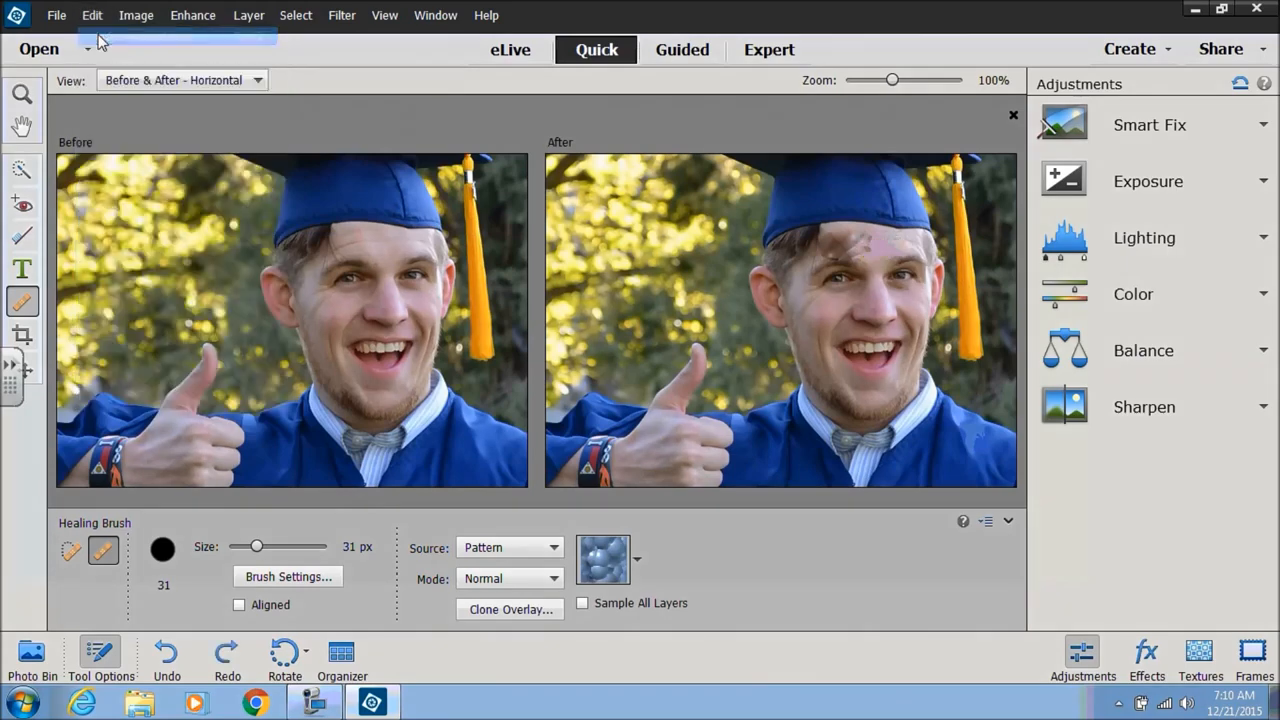
left_click(92, 15)
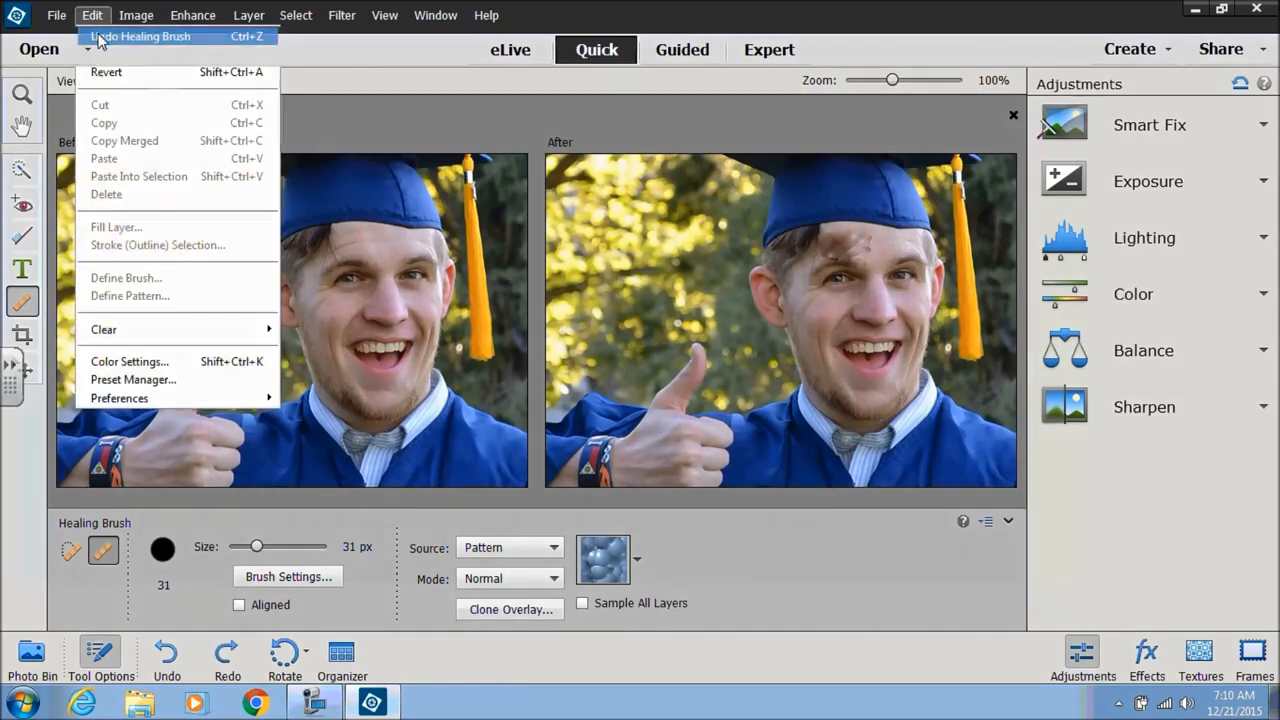
left_click(98, 37)
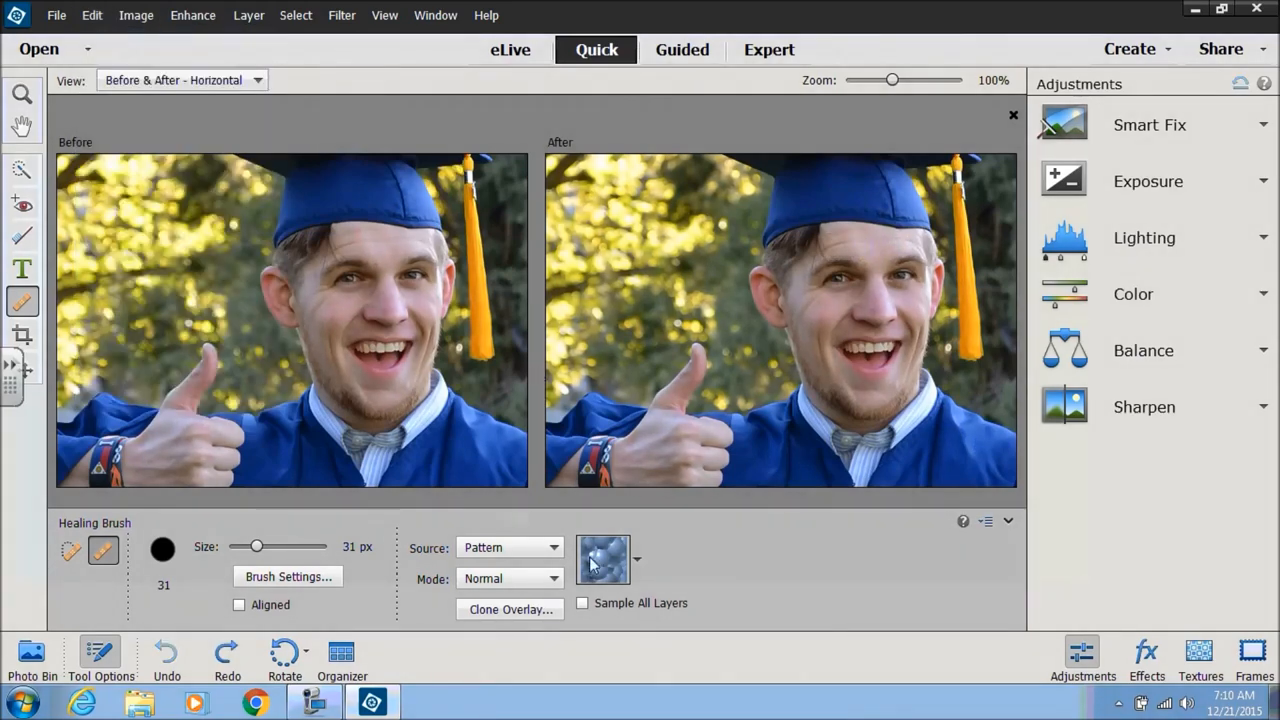
left_click(510, 547)
left_click(488, 563)
left_click(553, 579)
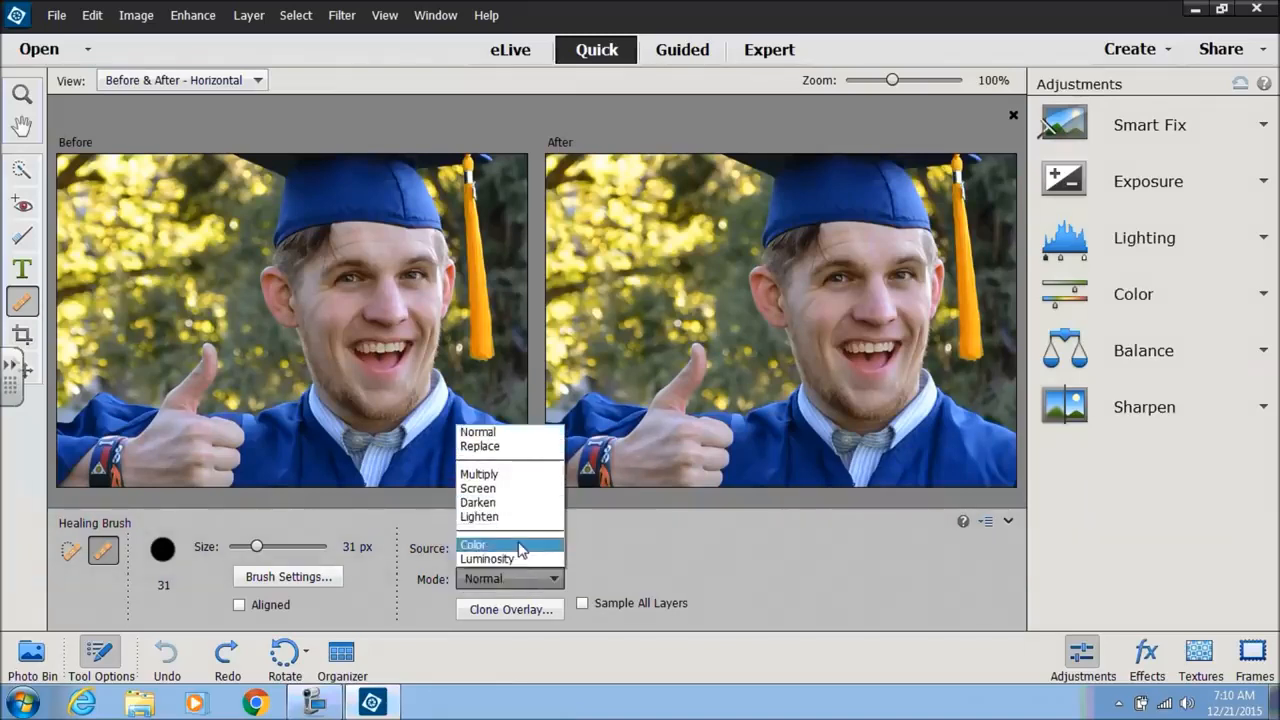
left_click(661, 553)
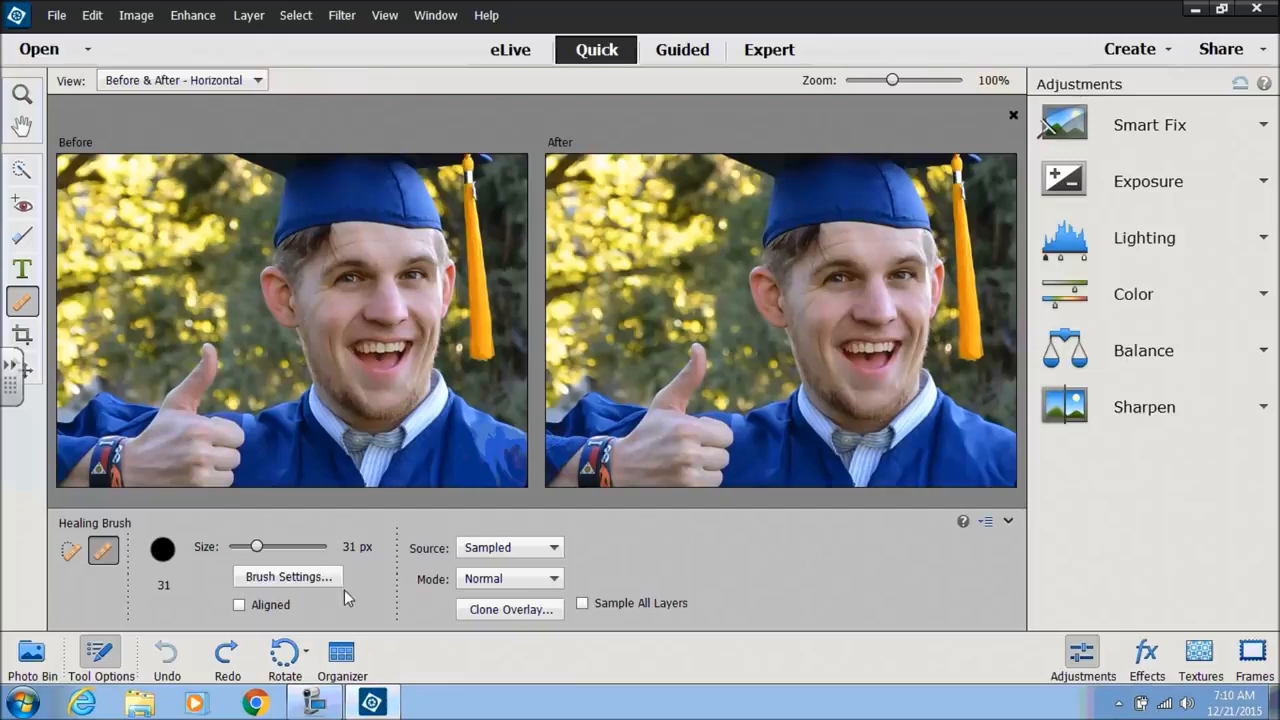
Set up the Spot Healing Brush with the Content Aware type and the 9 px default brush enlarged to 10 px.
left_click(72, 550)
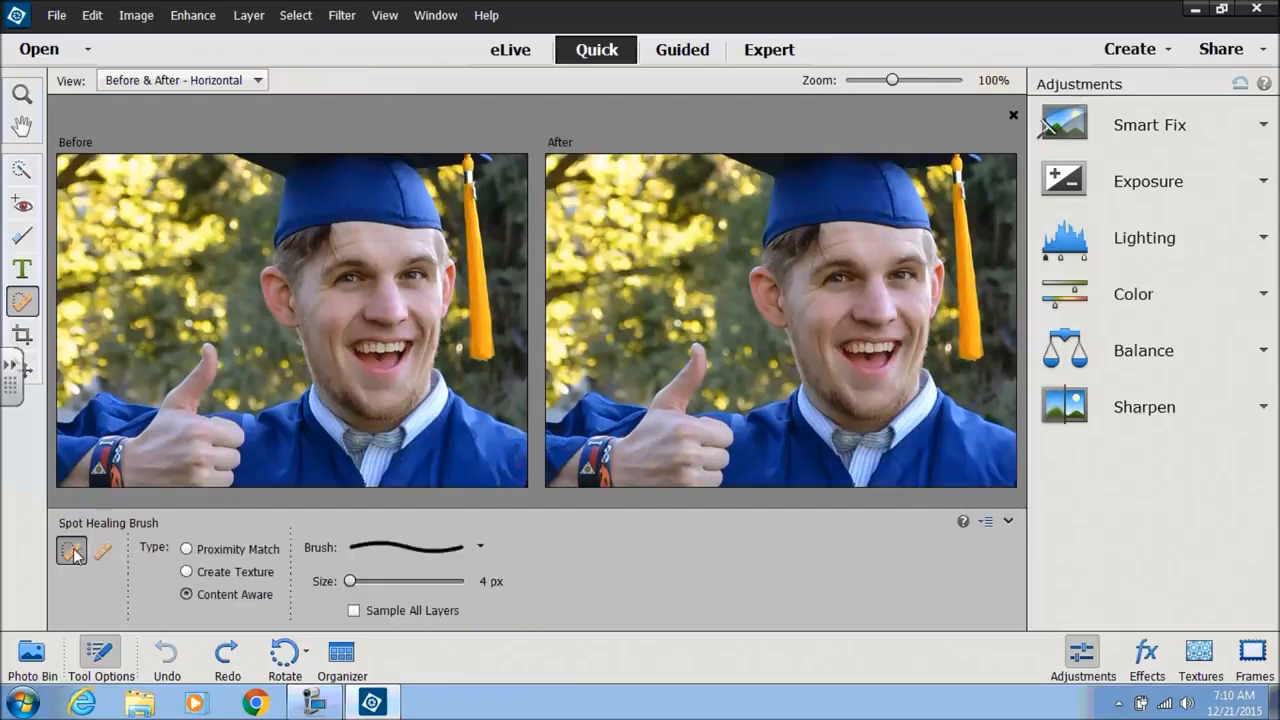
left_click(189, 549)
left_click(186, 595)
left_click(481, 548)
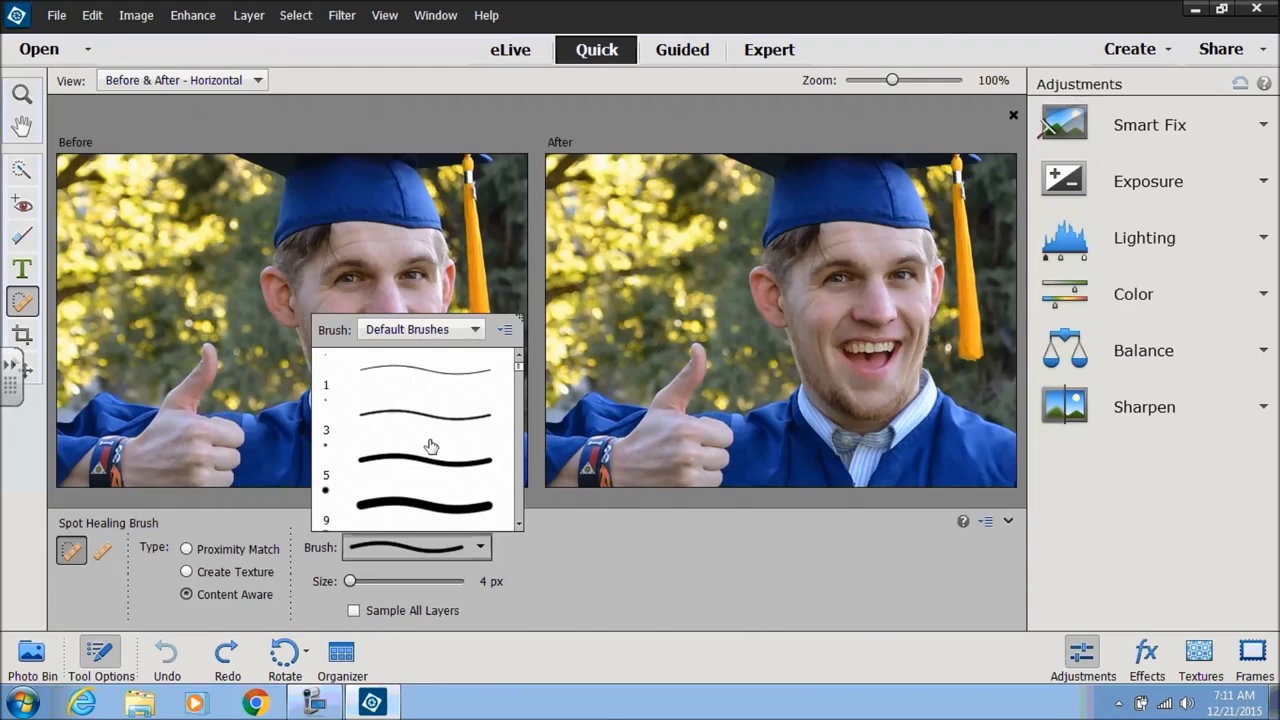
left_click(404, 500)
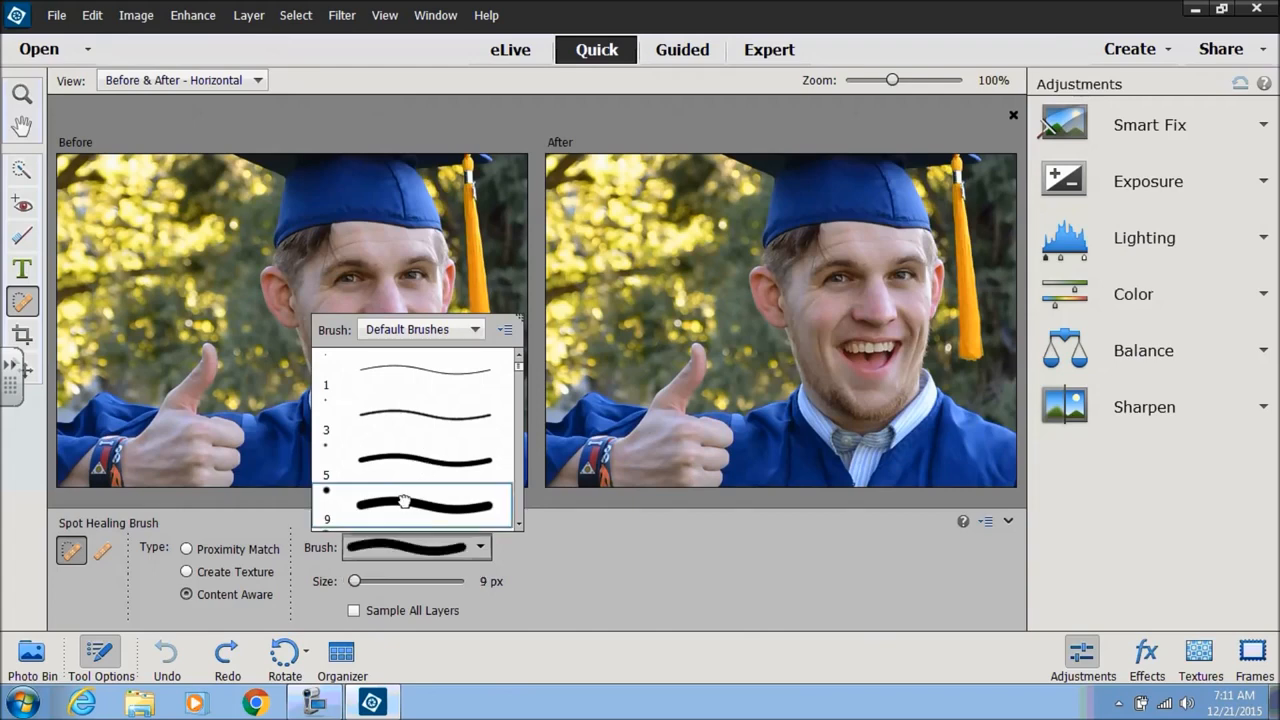
left_click(635, 566)
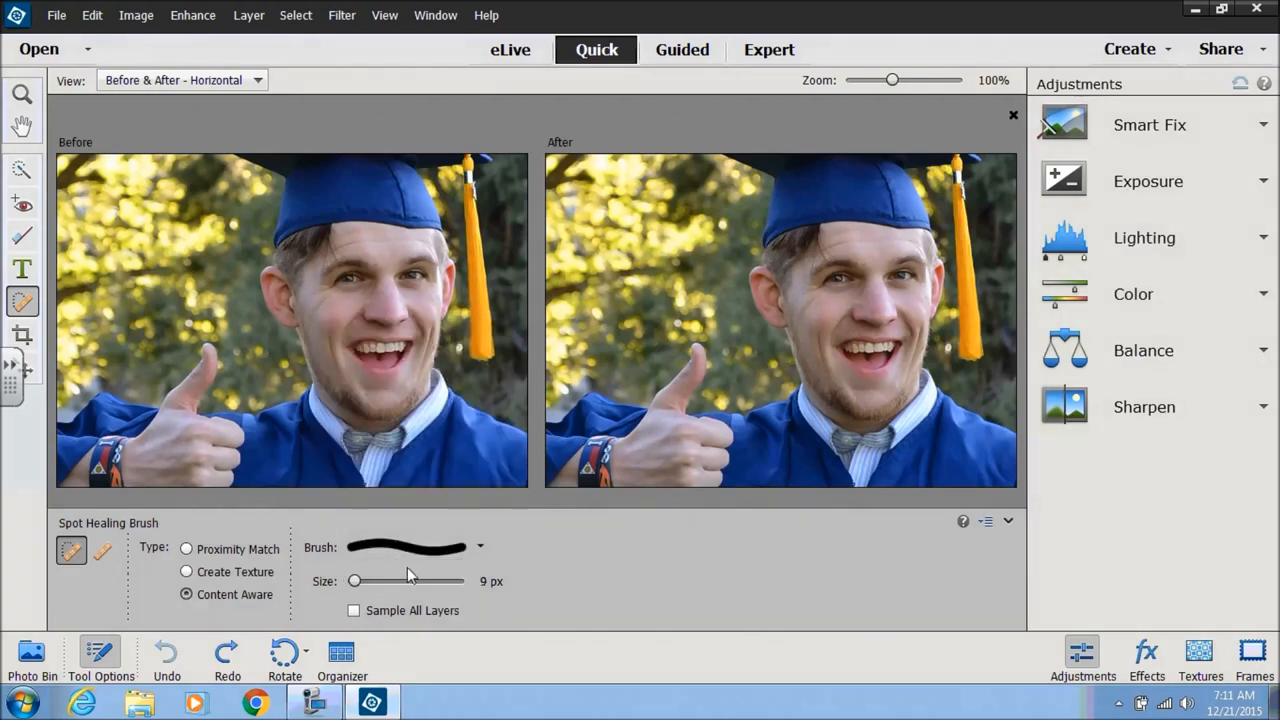
left_click_drag(357, 583, 355, 582)
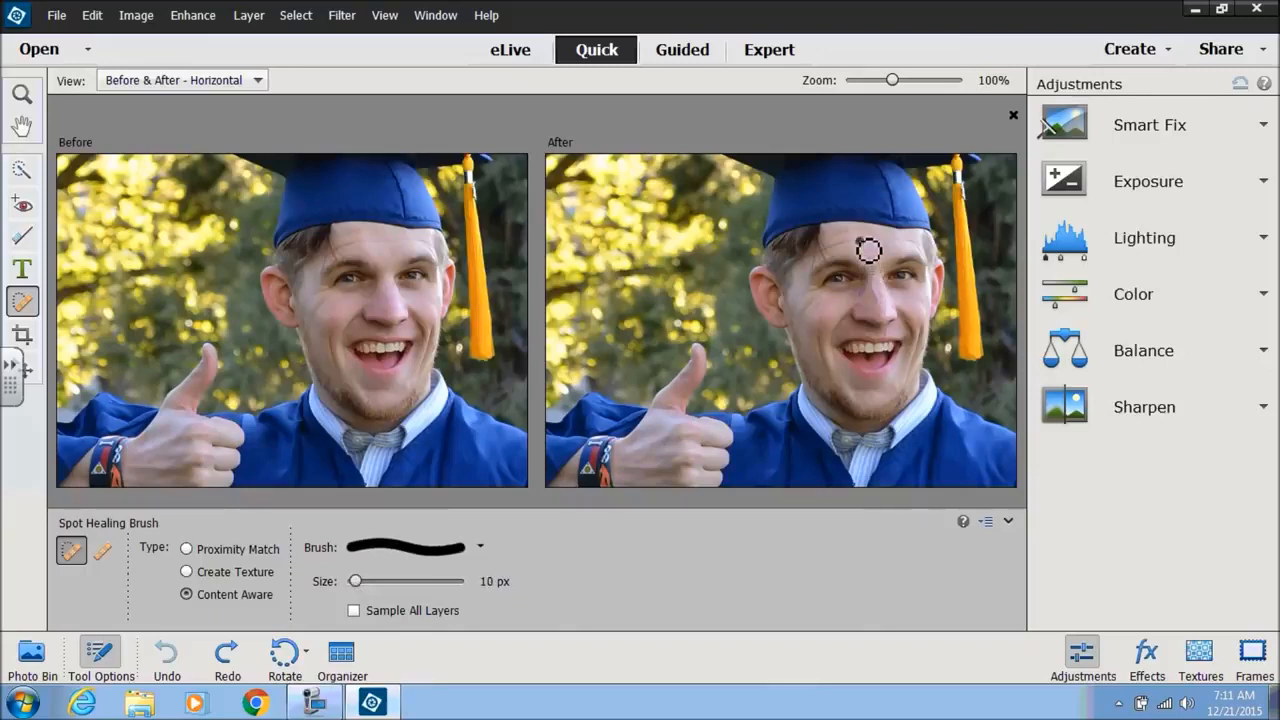
Smooth the lines and blemishes on the graduate's forehead and both cheeks in the After image with the Spot Healing Brush.
mouse_move(859, 250)
left_mouse_down()
mouse_move(834, 251)
mouse_move(923, 246)
mouse_move(836, 244)
left_mouse_up()
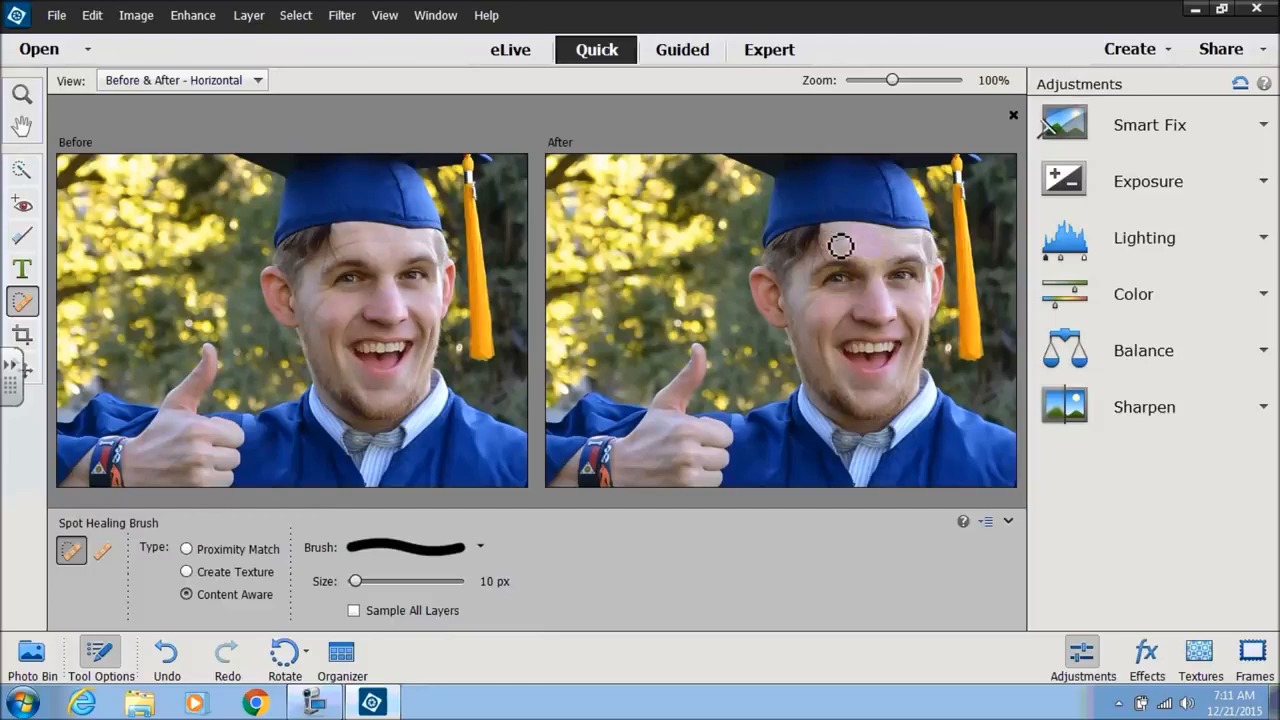
mouse_move(825, 309)
left_mouse_down()
mouse_move(809, 336)
mouse_move(807, 302)
left_mouse_up()
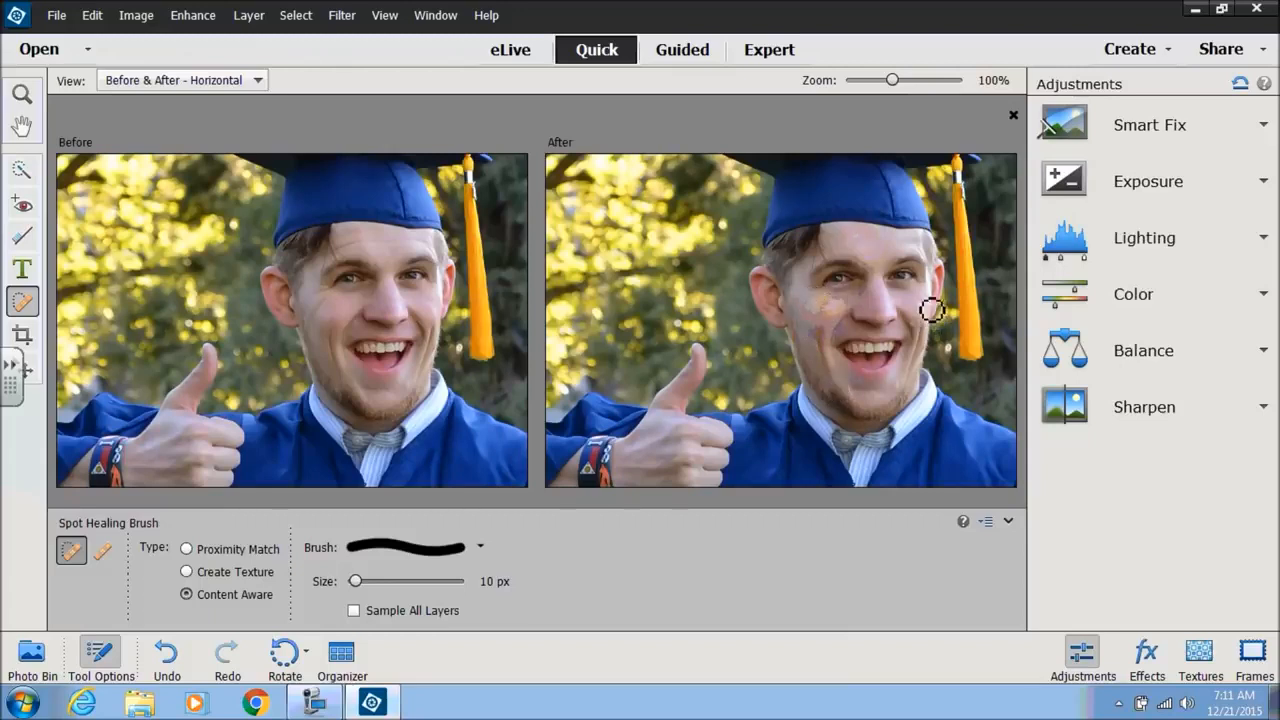
left_click_drag(920, 298, 920, 298)
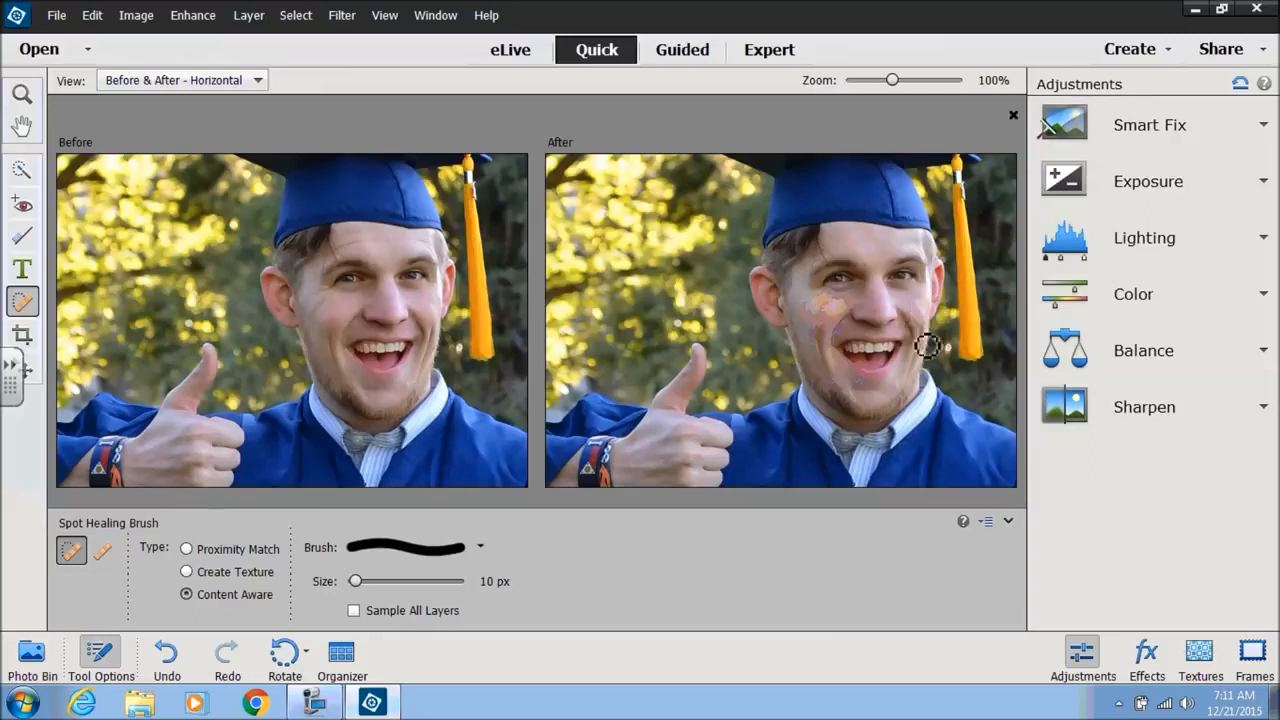
mouse_move(886, 246)
left_mouse_down()
mouse_move(849, 254)
mouse_move(829, 243)
mouse_move(840, 242)
left_mouse_up()
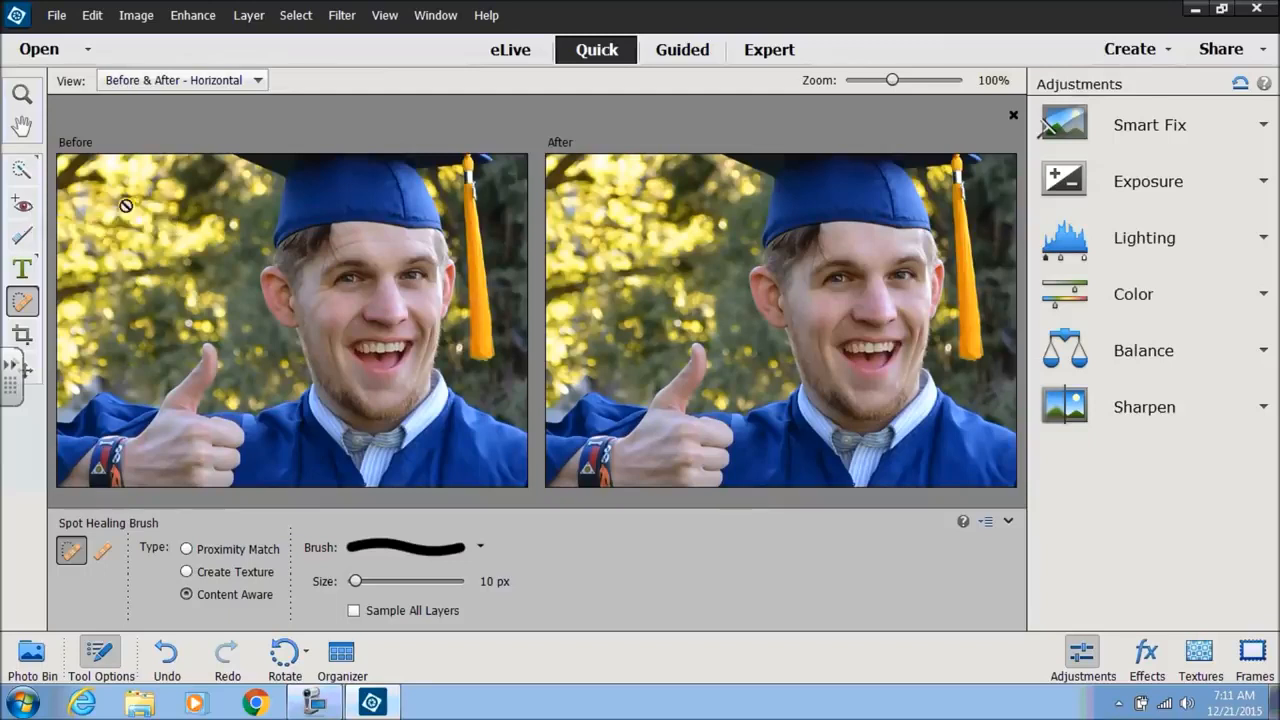
left_click(818, 296)
Apply Red Eye Removal around the graduate's eye nearer the raised thumb in the After image.
left_click(22, 207)
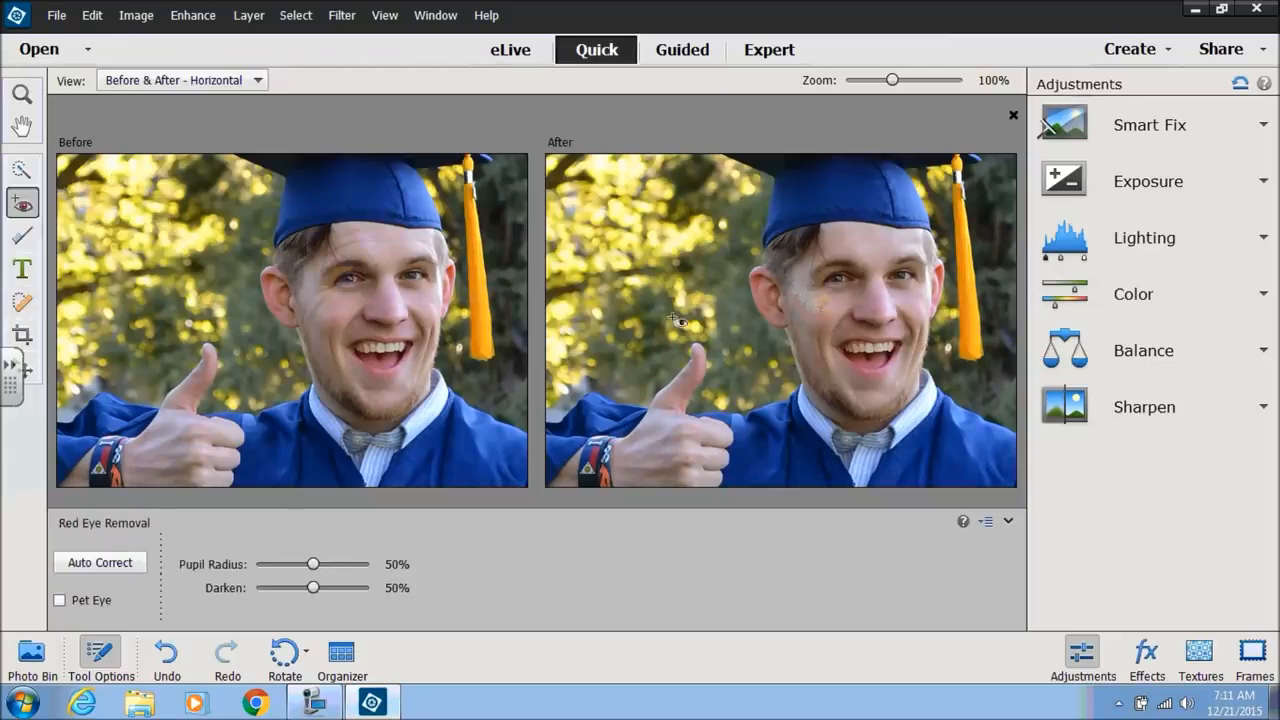
left_click_drag(820, 265, 855, 292)
Whiten the graduate's upper teeth in the After image with a 5 px Whiten Teeth brush, working at 200% zoom.
left_click(22, 238)
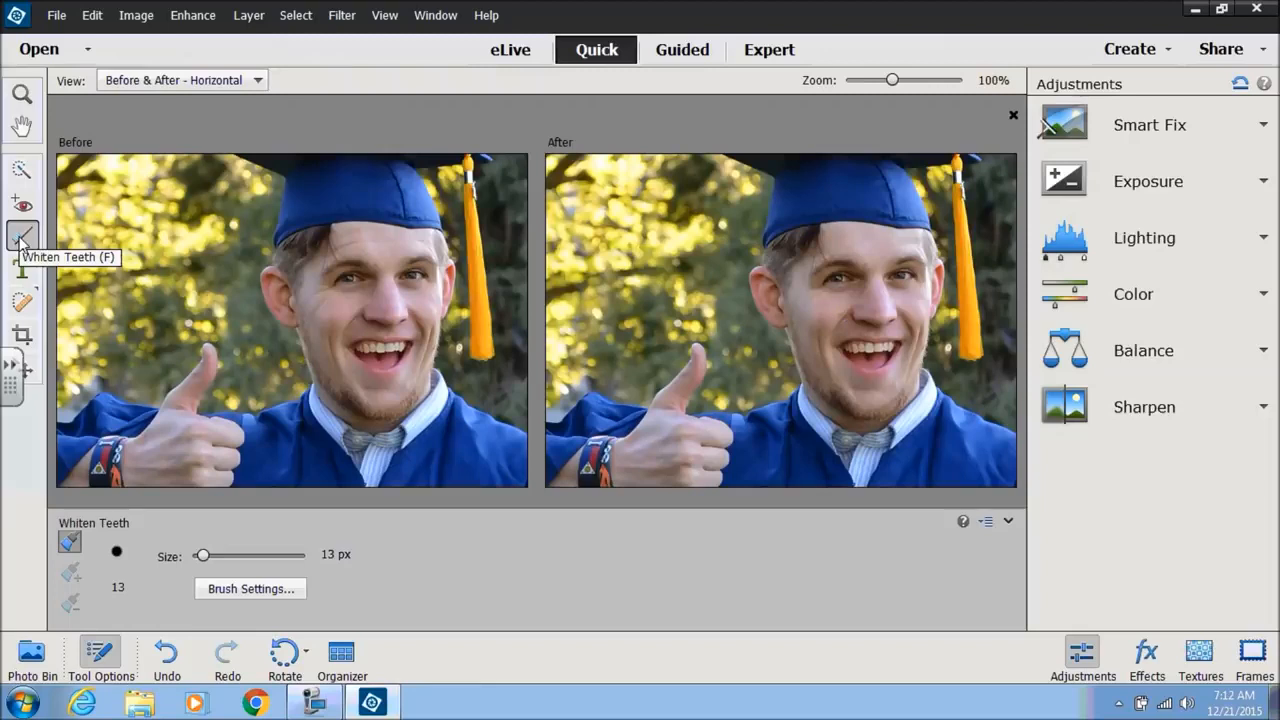
left_click(22, 94)
left_click(862, 352)
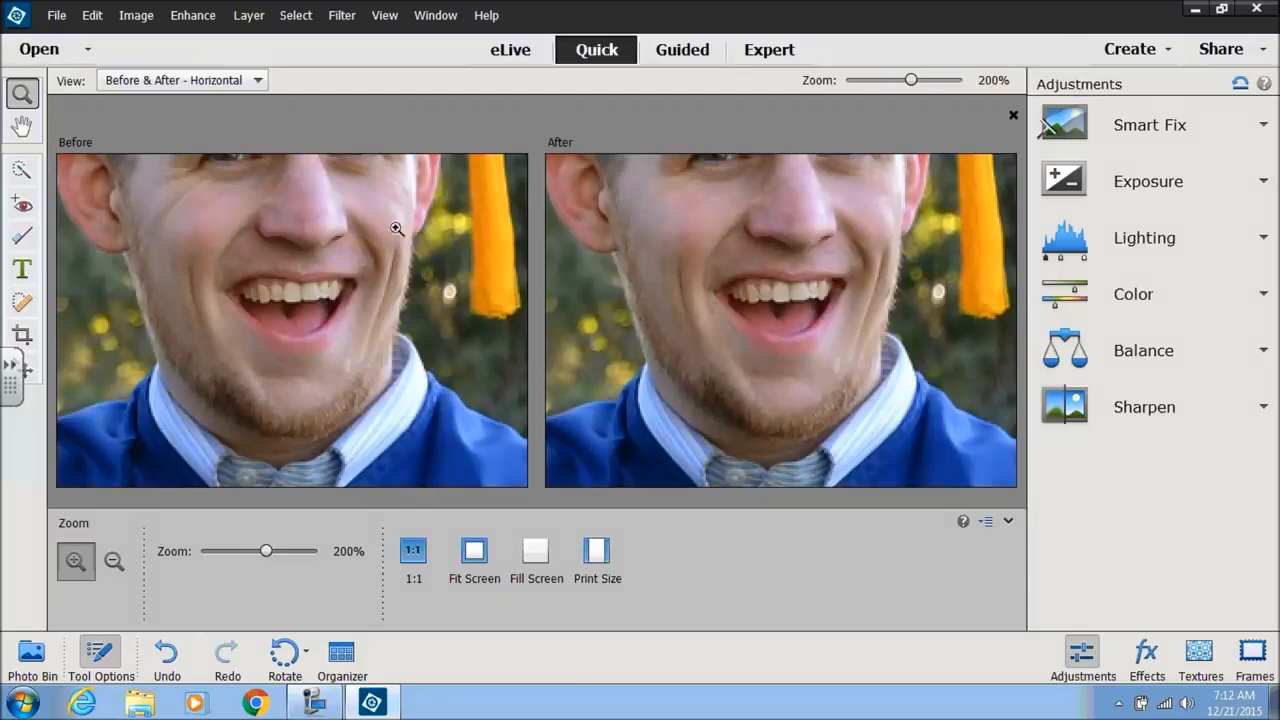
left_click(22, 236)
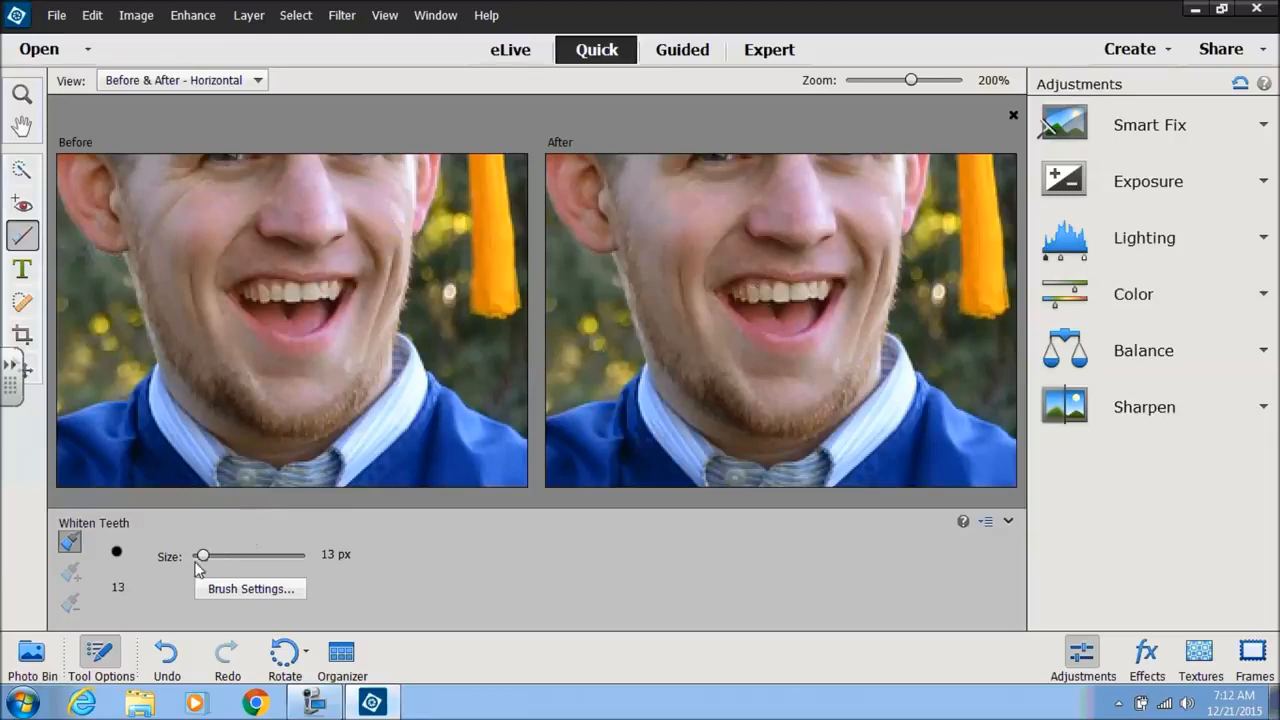
left_click_drag(204, 556, 196, 556)
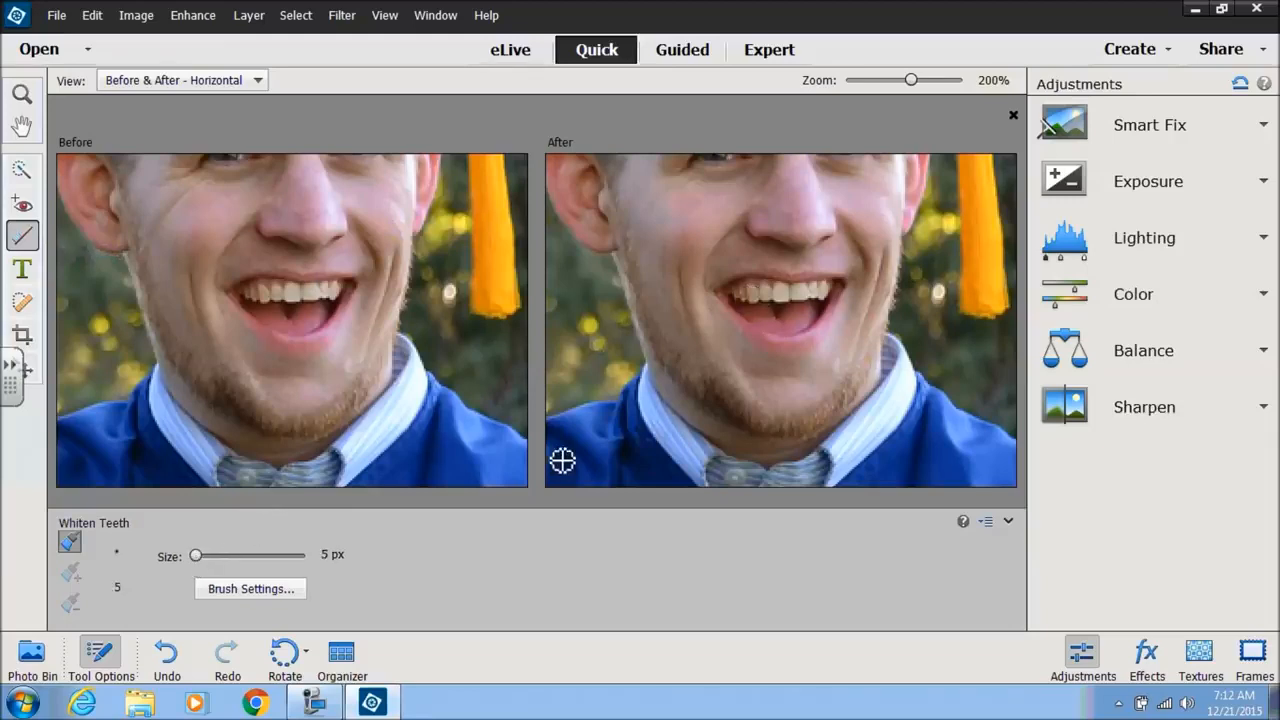
left_click_drag(744, 293, 748, 293)
mouse_move(773, 299)
left_mouse_down()
mouse_move(820, 292)
mouse_move(796, 296)
left_mouse_up()
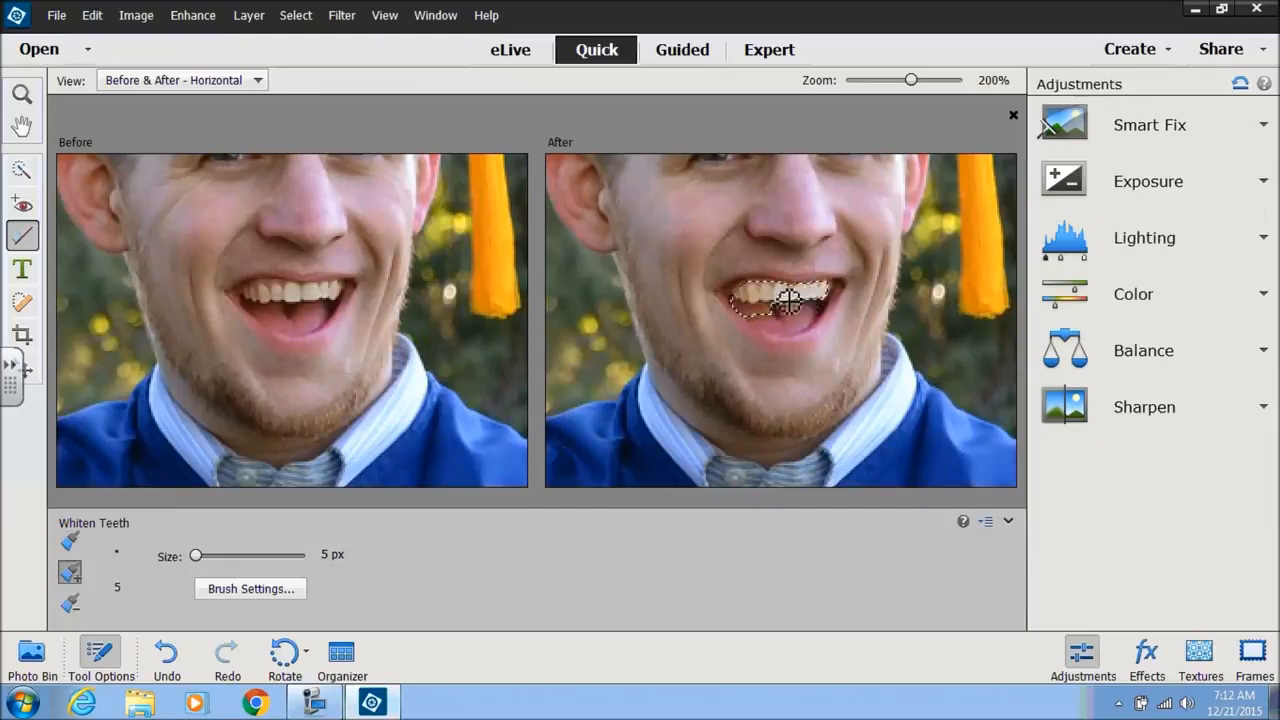
Subtract the mouth area below the teeth from the Whiten Teeth selection.
left_click(70, 602)
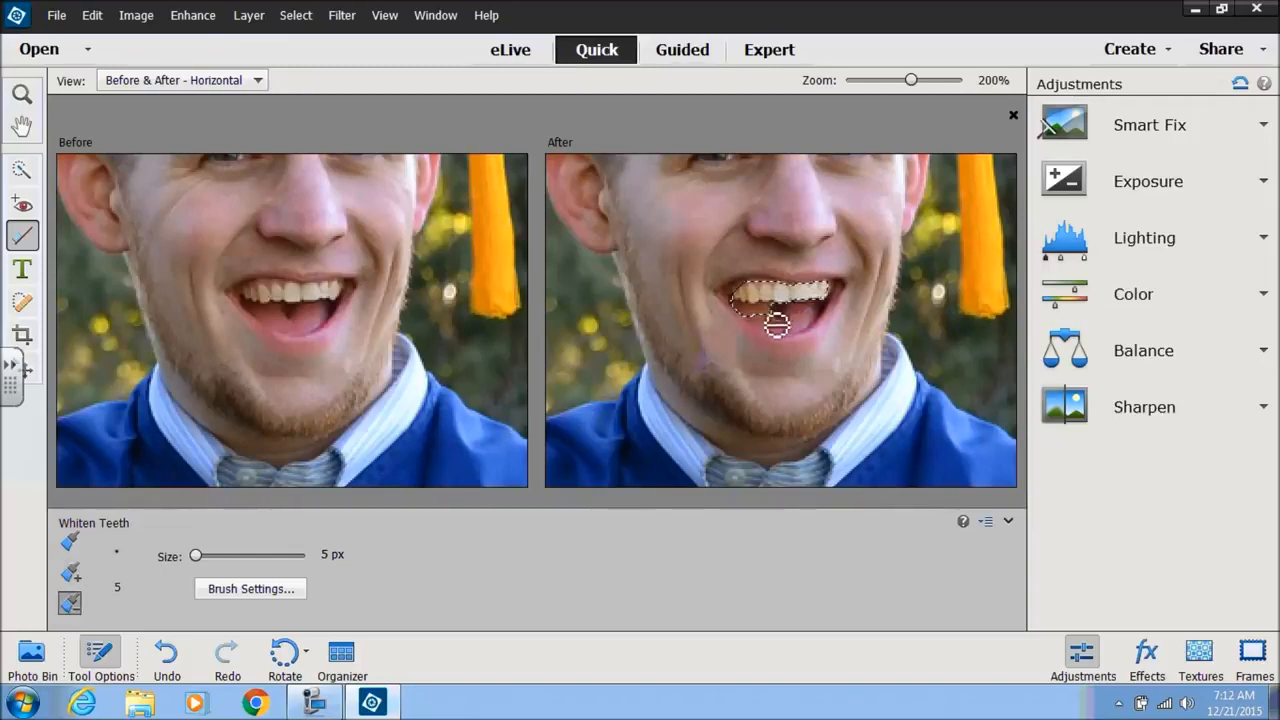
left_click(757, 311)
left_click_drag(779, 317, 749, 320)
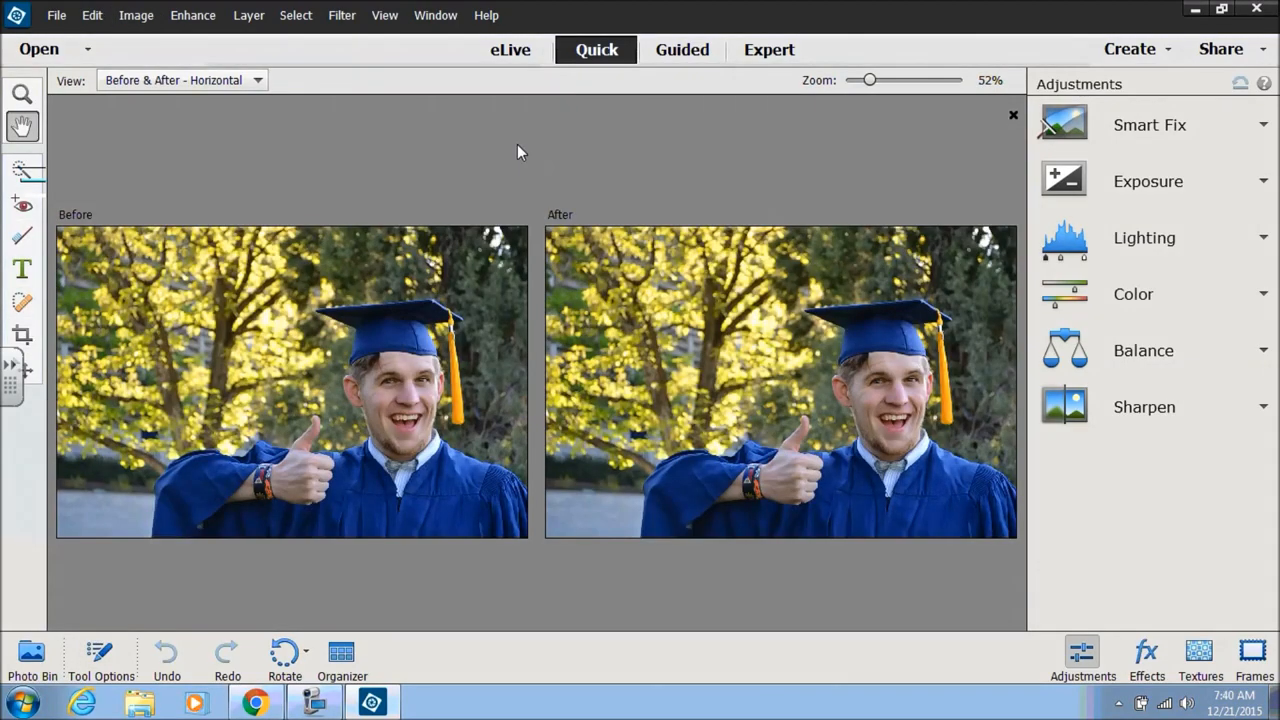
Switch to Guided mode and show the graduate photo in the Before & After - Horizontal view.
left_click(684, 52)
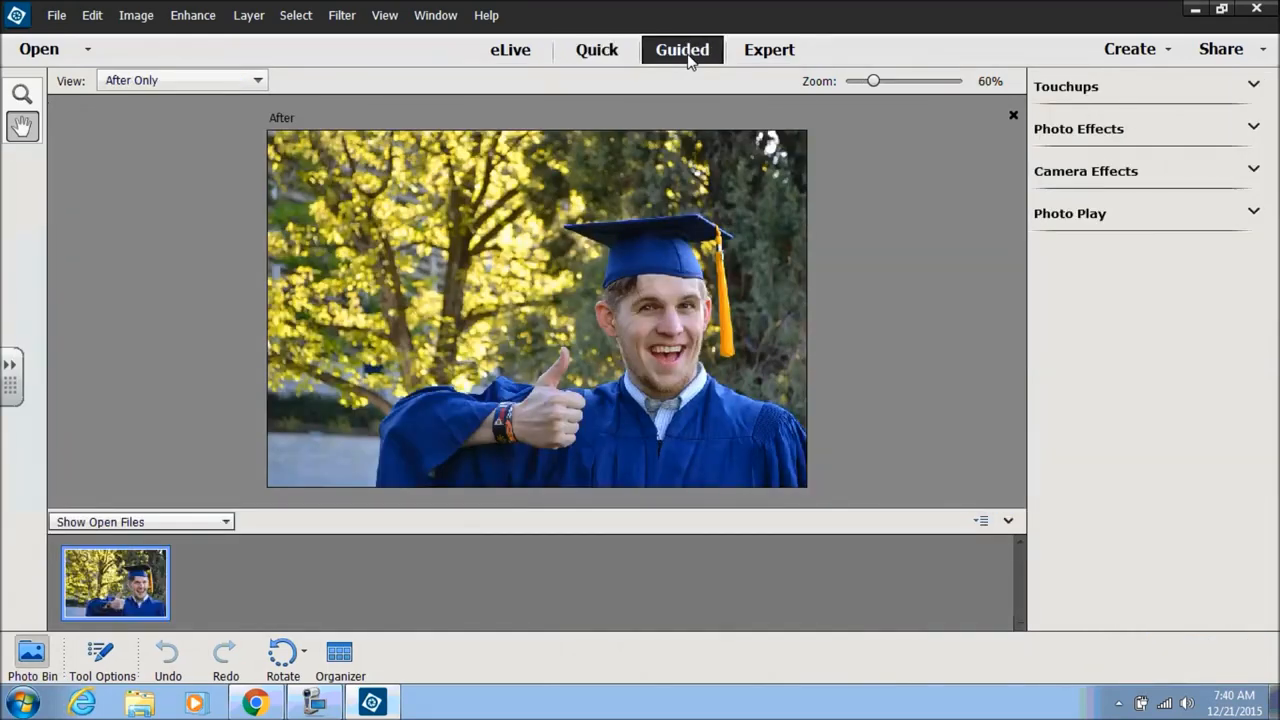
left_click(256, 80)
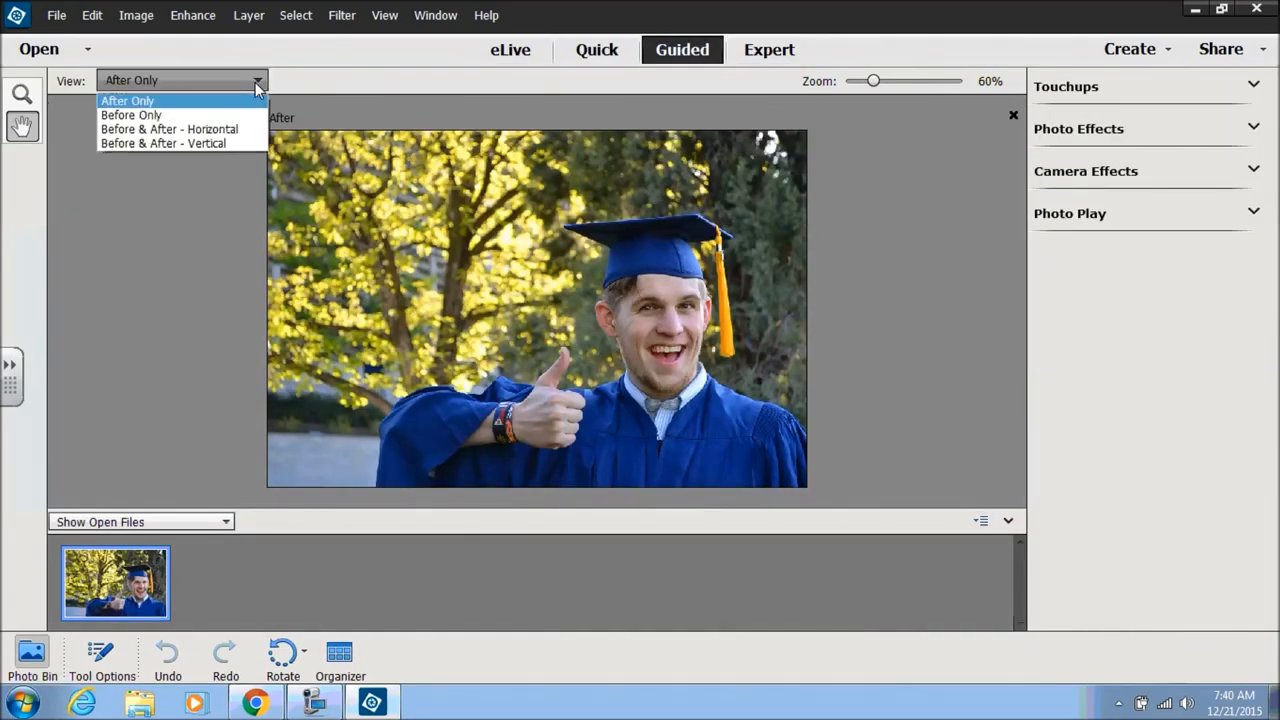
left_click(212, 130)
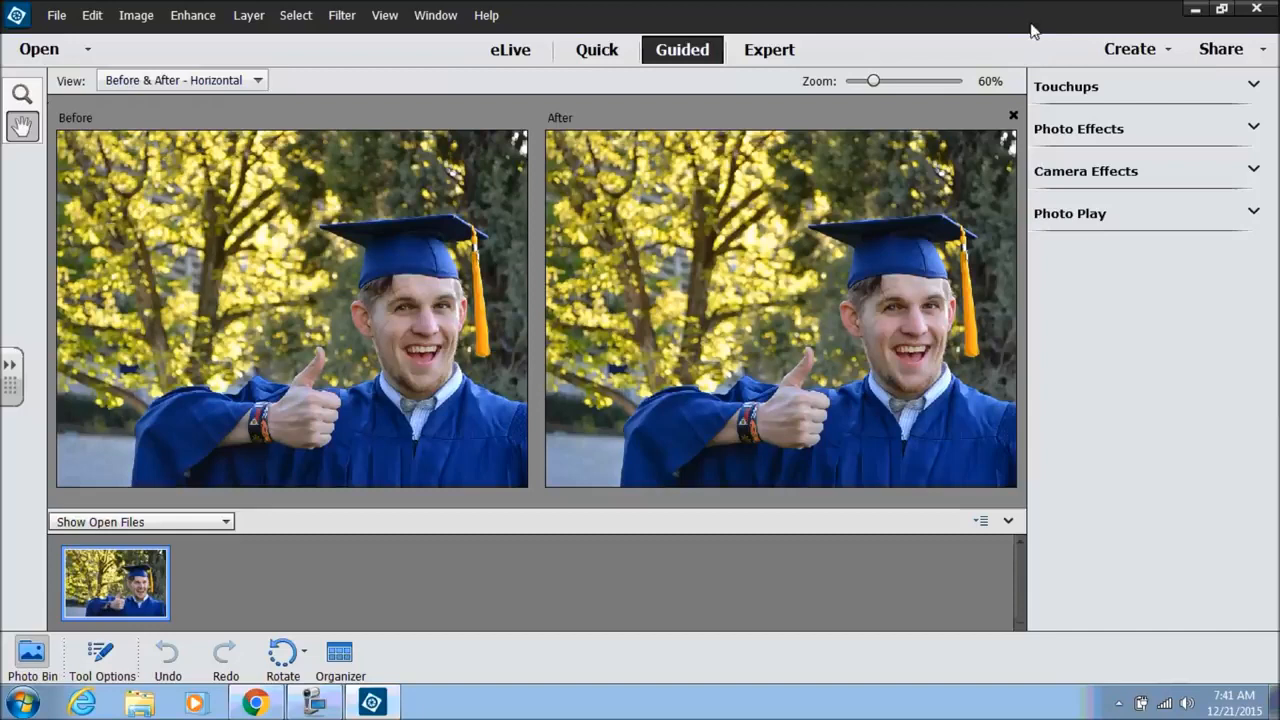
Try the Correct Skin Tones touchup by sampling the skin on the graduate's face in the After image, and cancel it.
left_click(1254, 87)
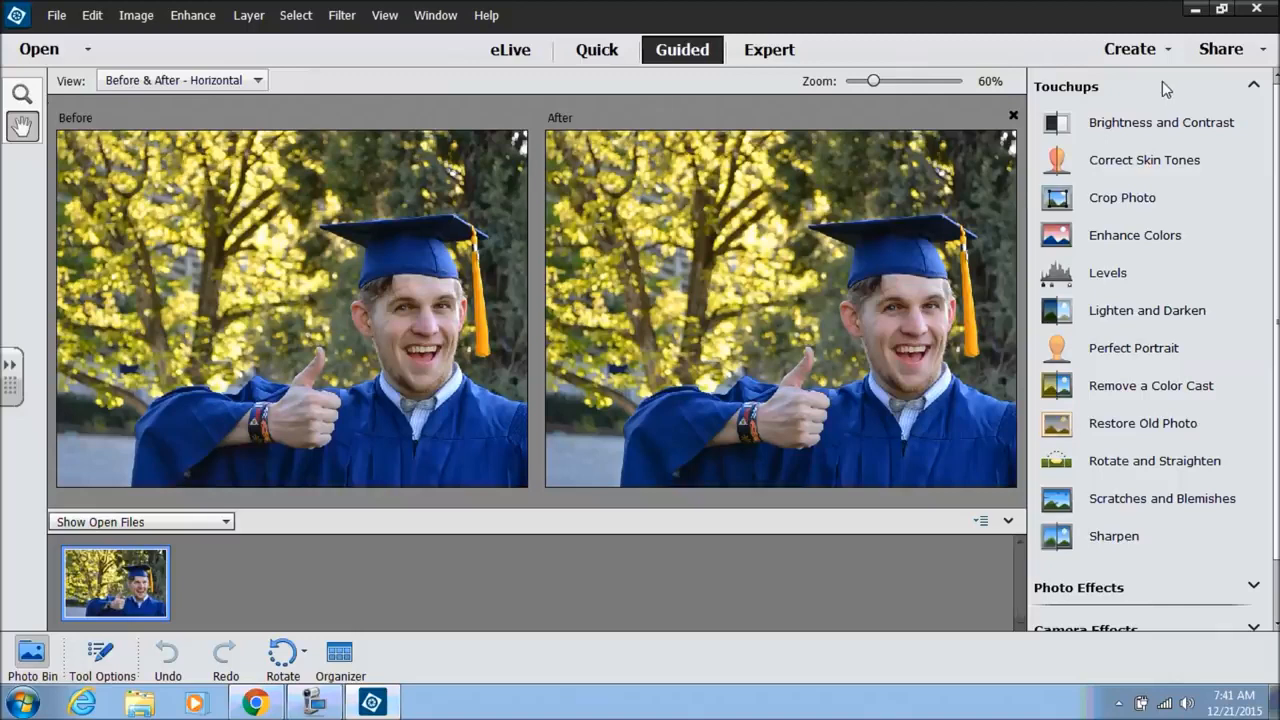
left_click(1143, 165)
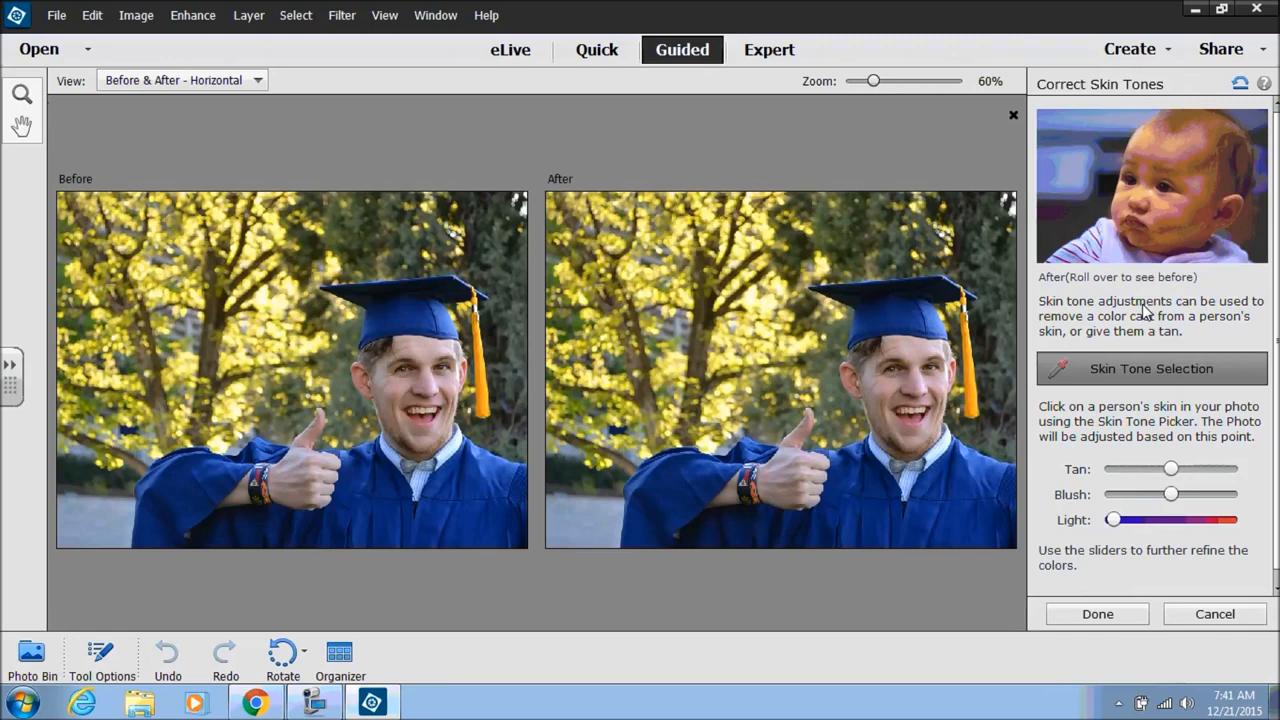
mouse_move(1143, 244)
left_click(897, 383)
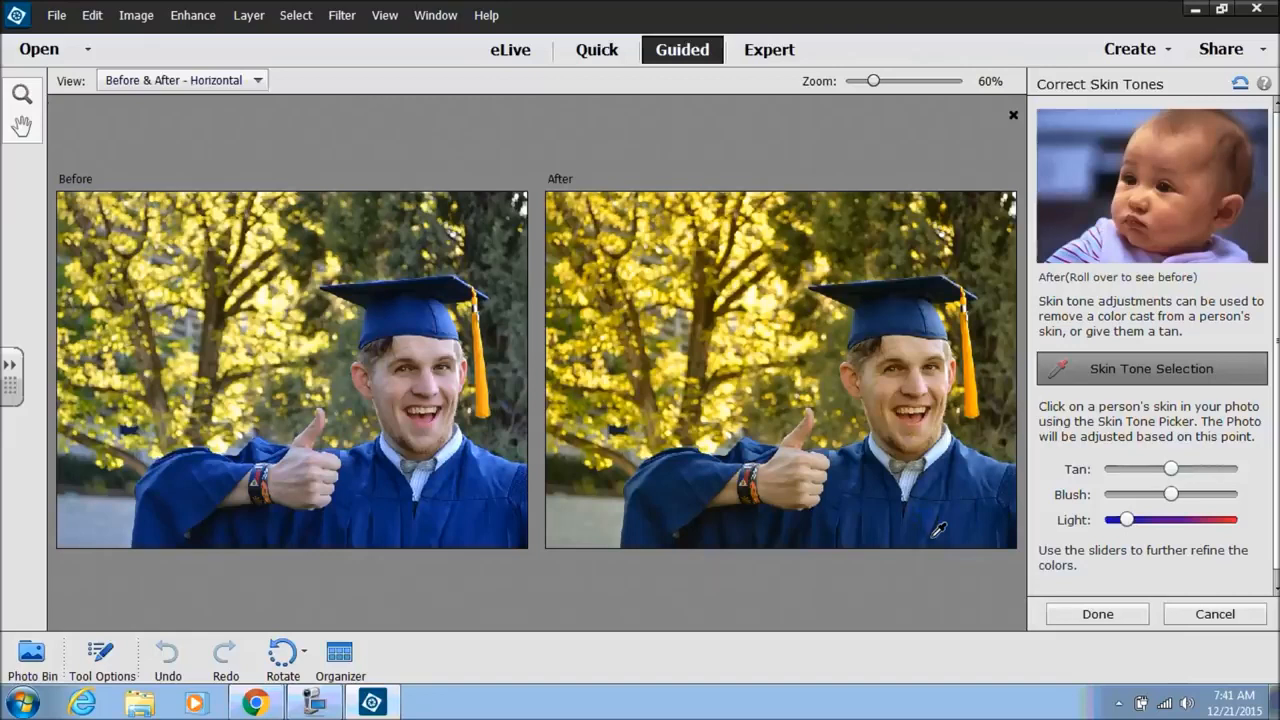
left_click(1217, 616)
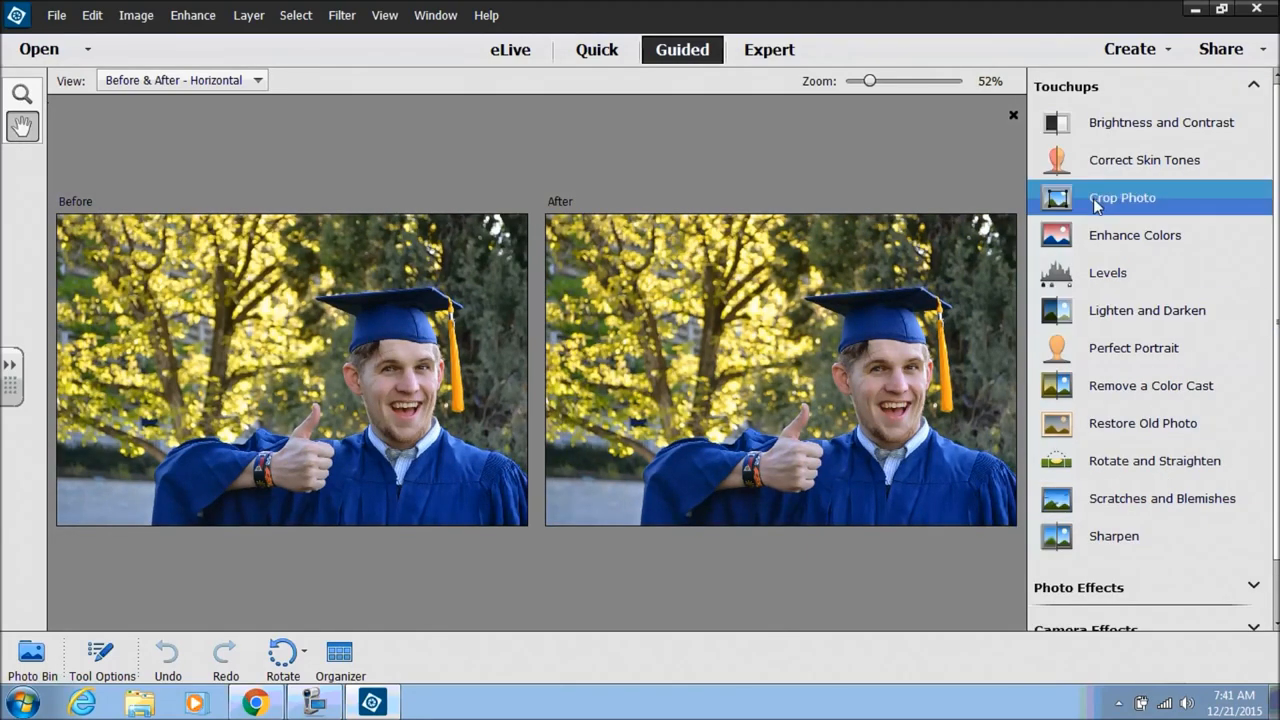
Try the Enhance Colors touchup with Auto Fix, the maximum Hue shift and a slight Hue shift, and cancel it.
left_click(1099, 238)
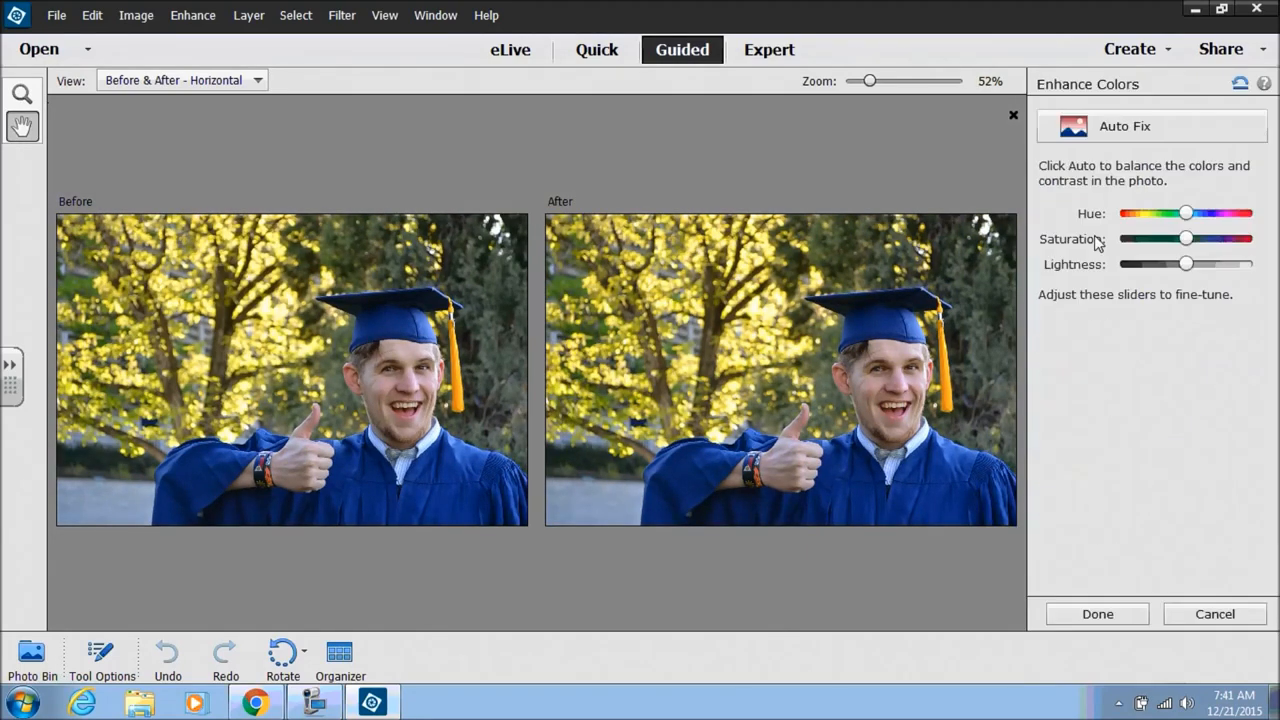
left_click(1131, 136)
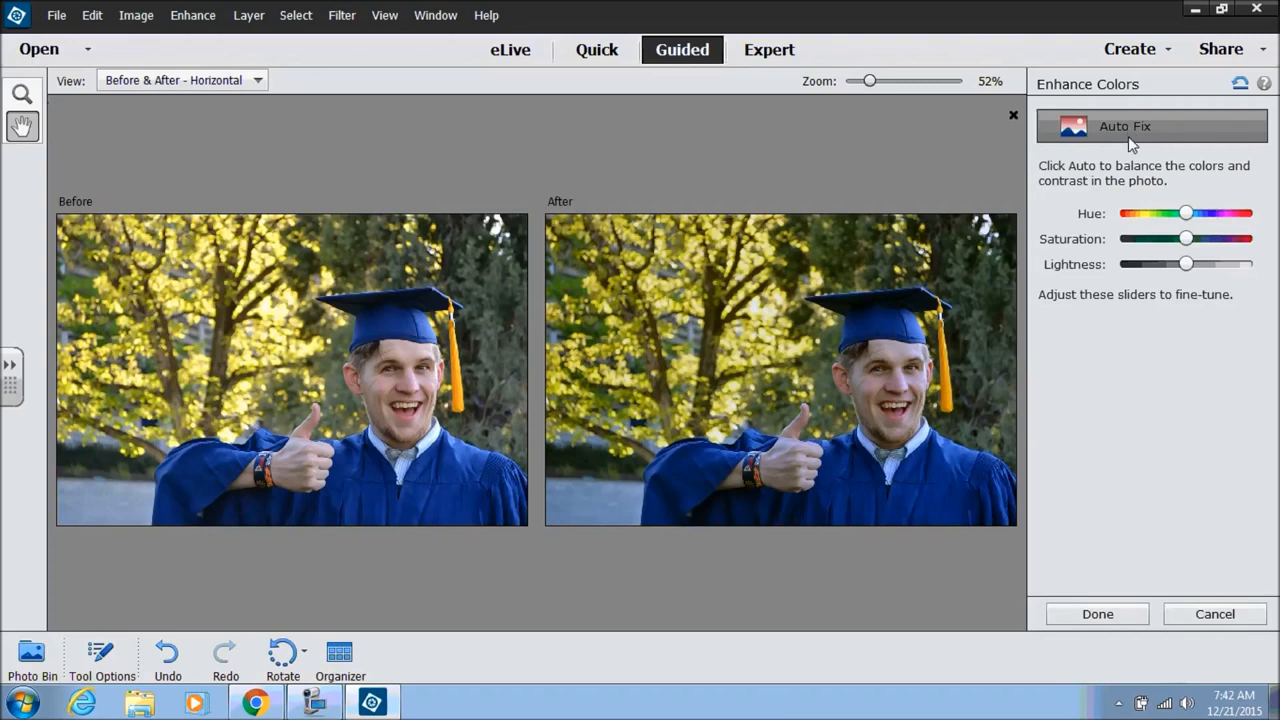
mouse_move(1183, 214)
left_click_drag(1184, 214, 1251, 220)
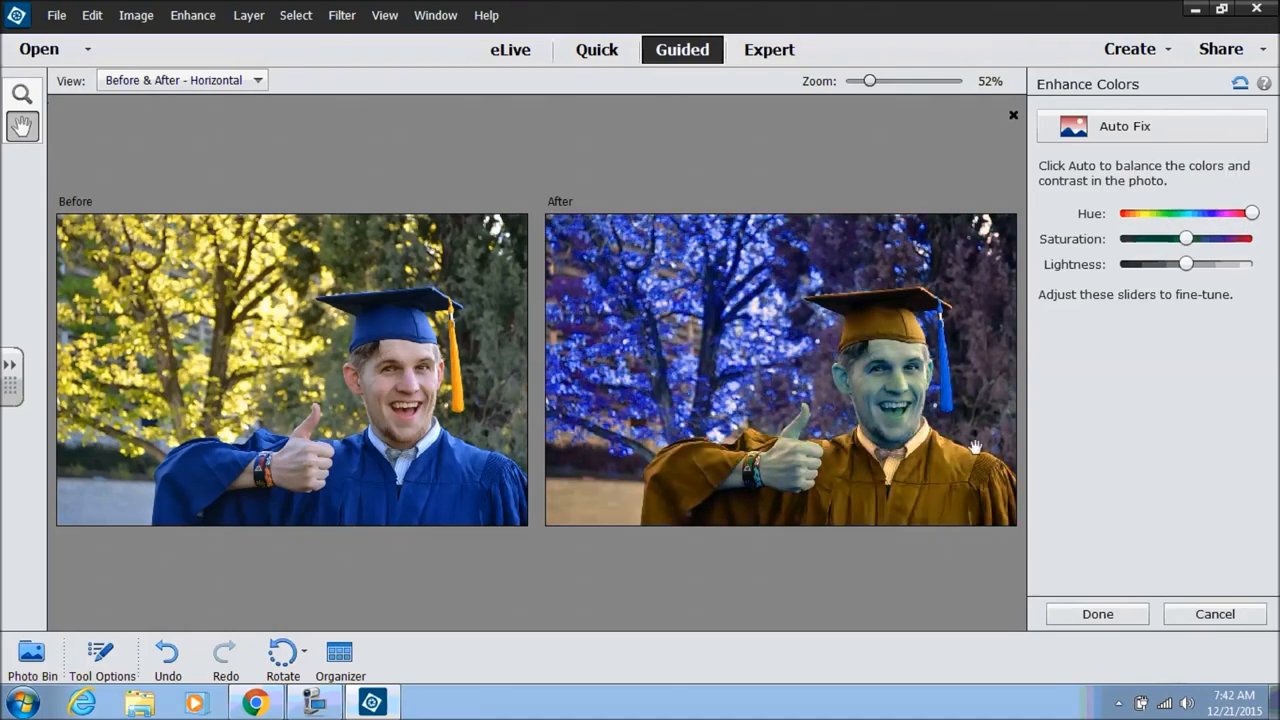
mouse_move(1185, 237)
left_mouse_down()
mouse_move(1162, 237)
mouse_move(1250, 233)
mouse_move(1187, 229)
mouse_move(1238, 212)
mouse_move(1175, 217)
mouse_move(1197, 221)
left_mouse_up()
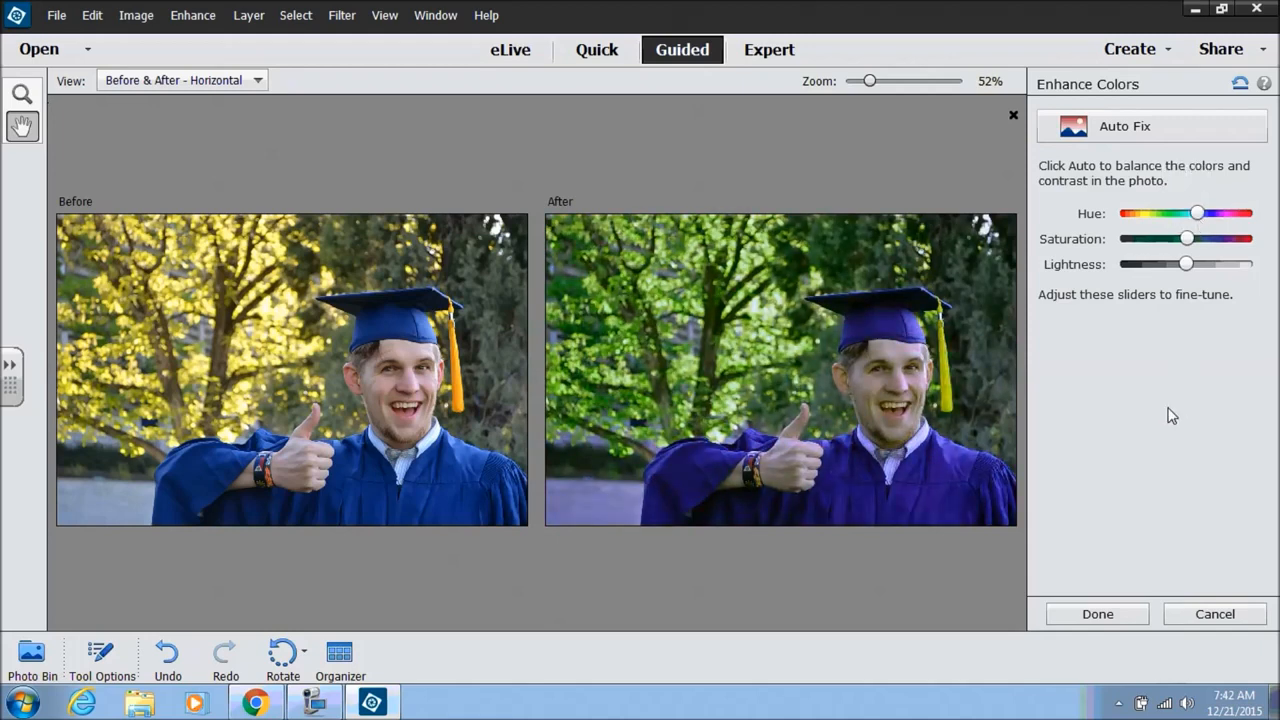
left_click(1213, 613)
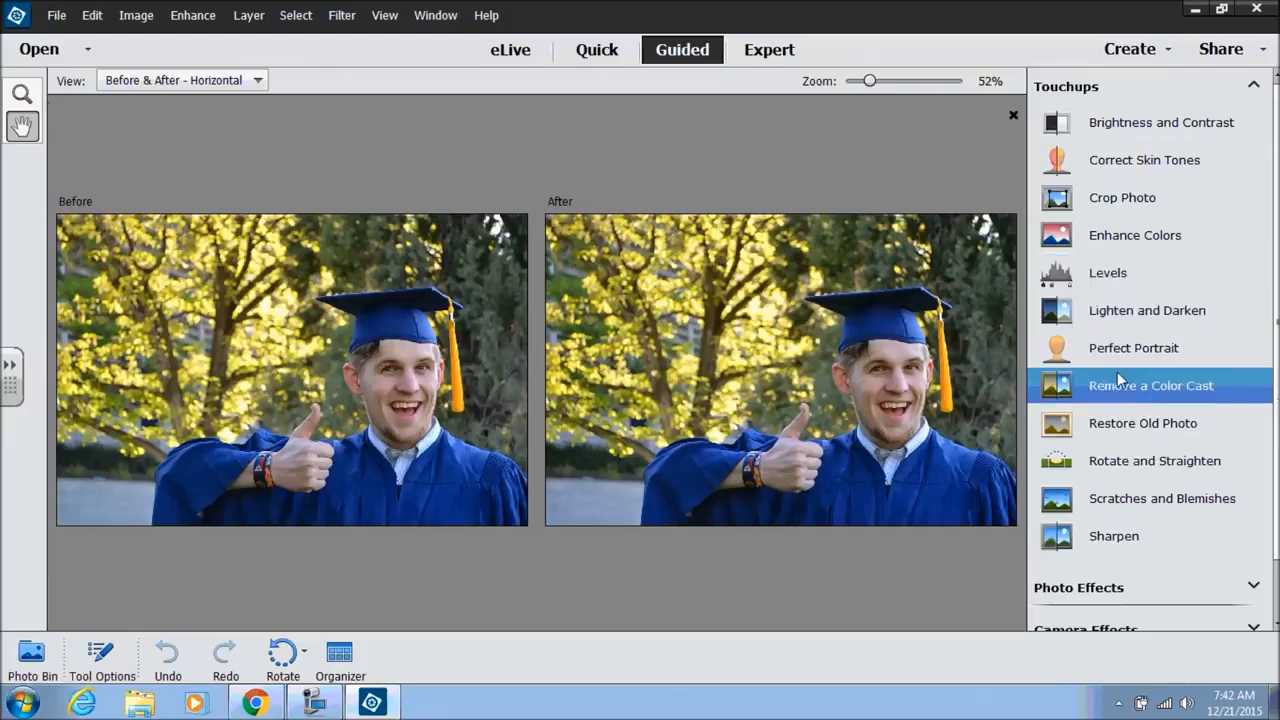
Examine the Restore Old Photo touchup and its before and after sample, and leave it without changes.
left_click(1128, 440)
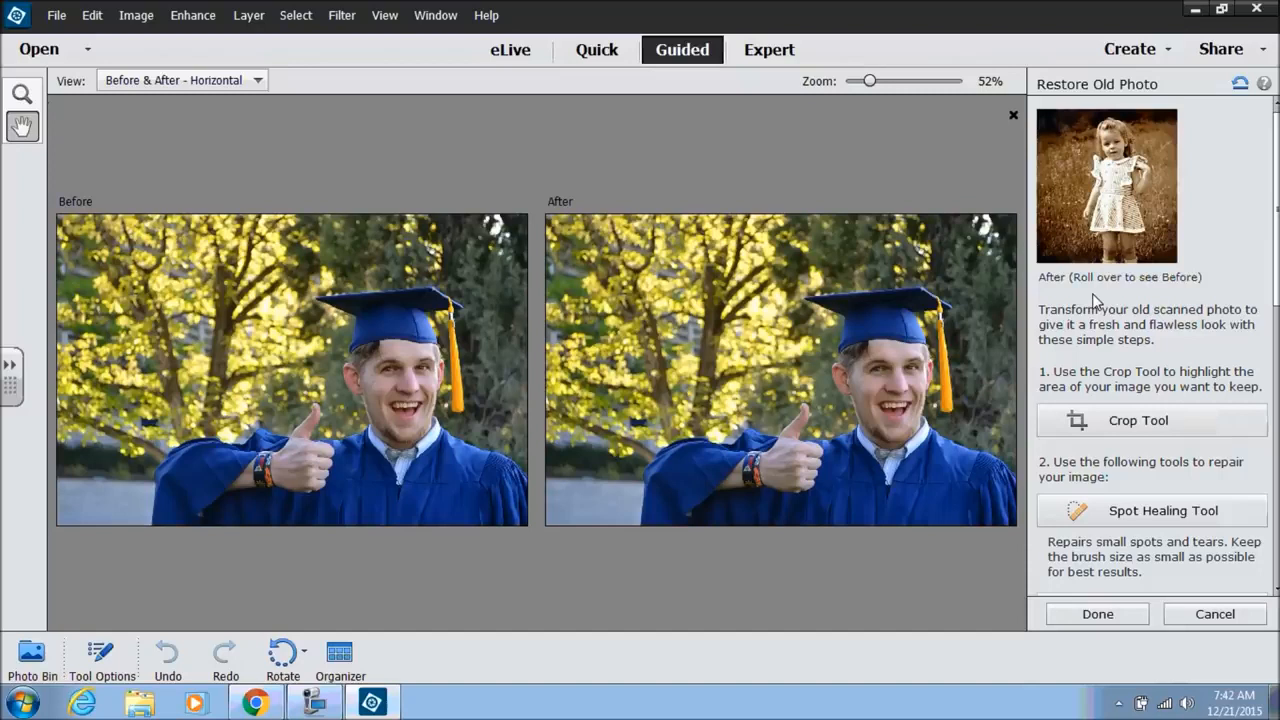
mouse_move(1109, 198)
mouse_move(1112, 258)
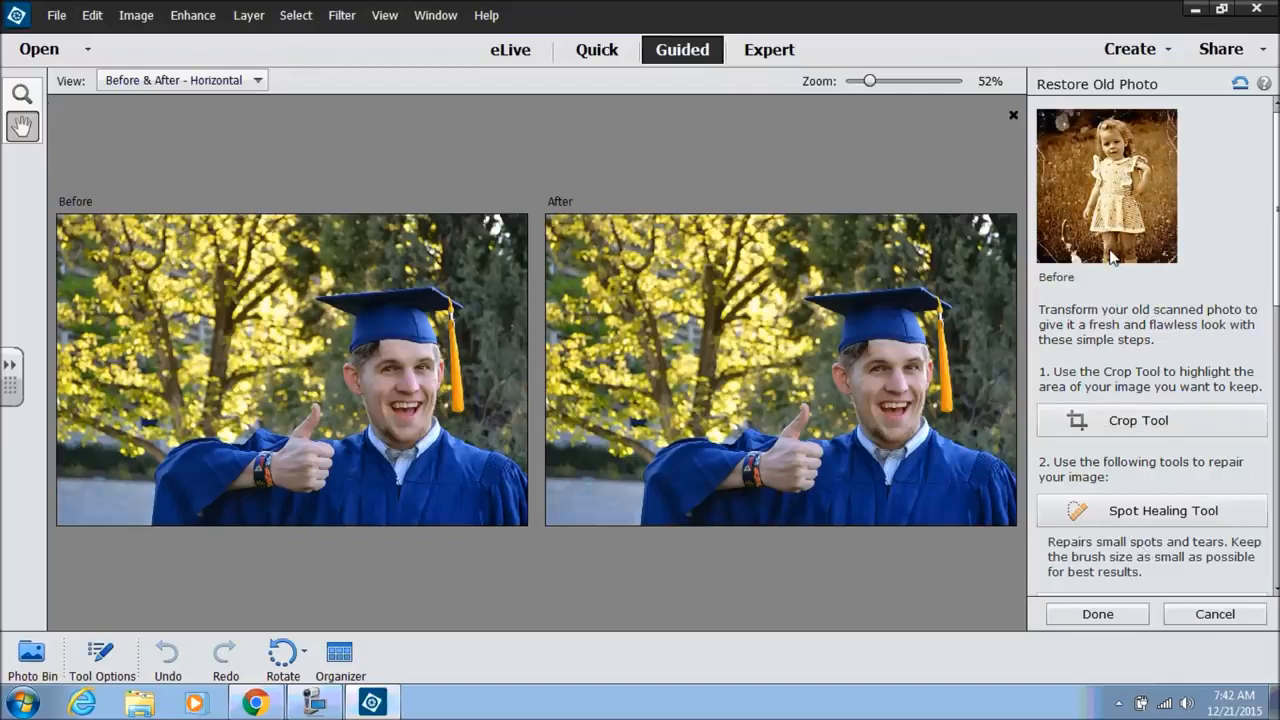
left_click(1212, 615)
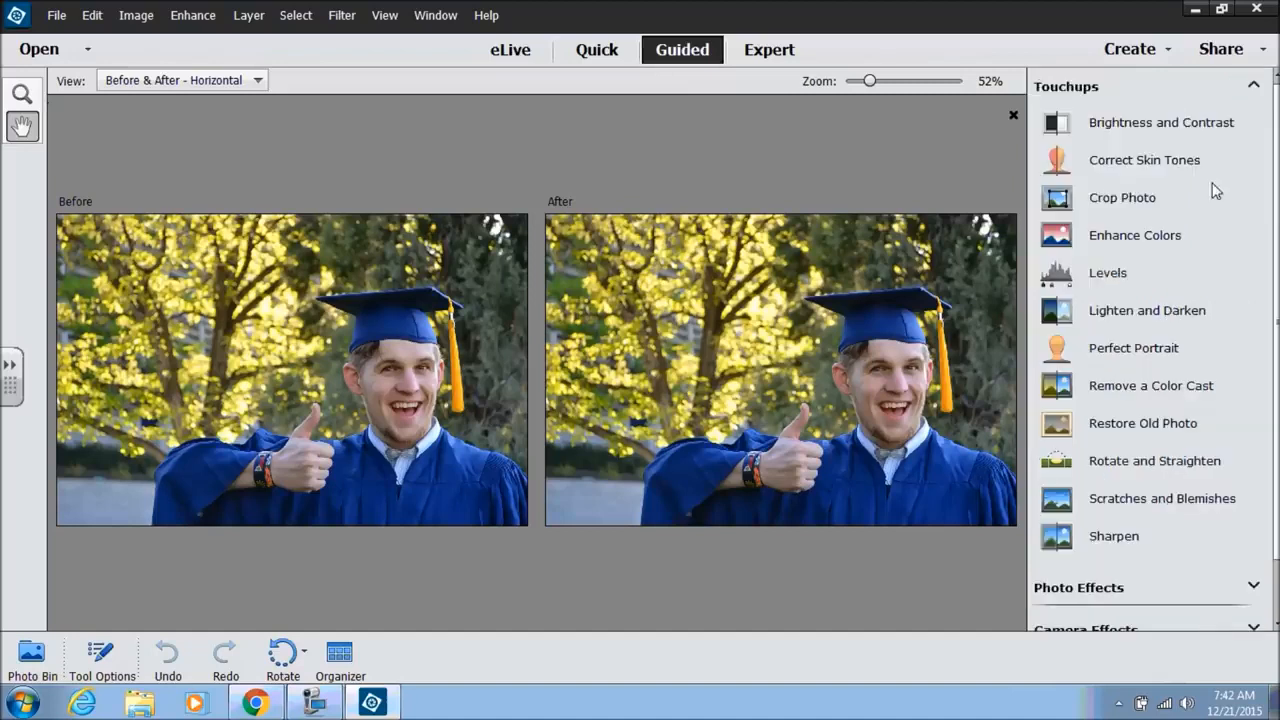
Turn the background around the graduate black and white with the B&W Selection effect's B&W Selection Brush.
left_click(1253, 88)
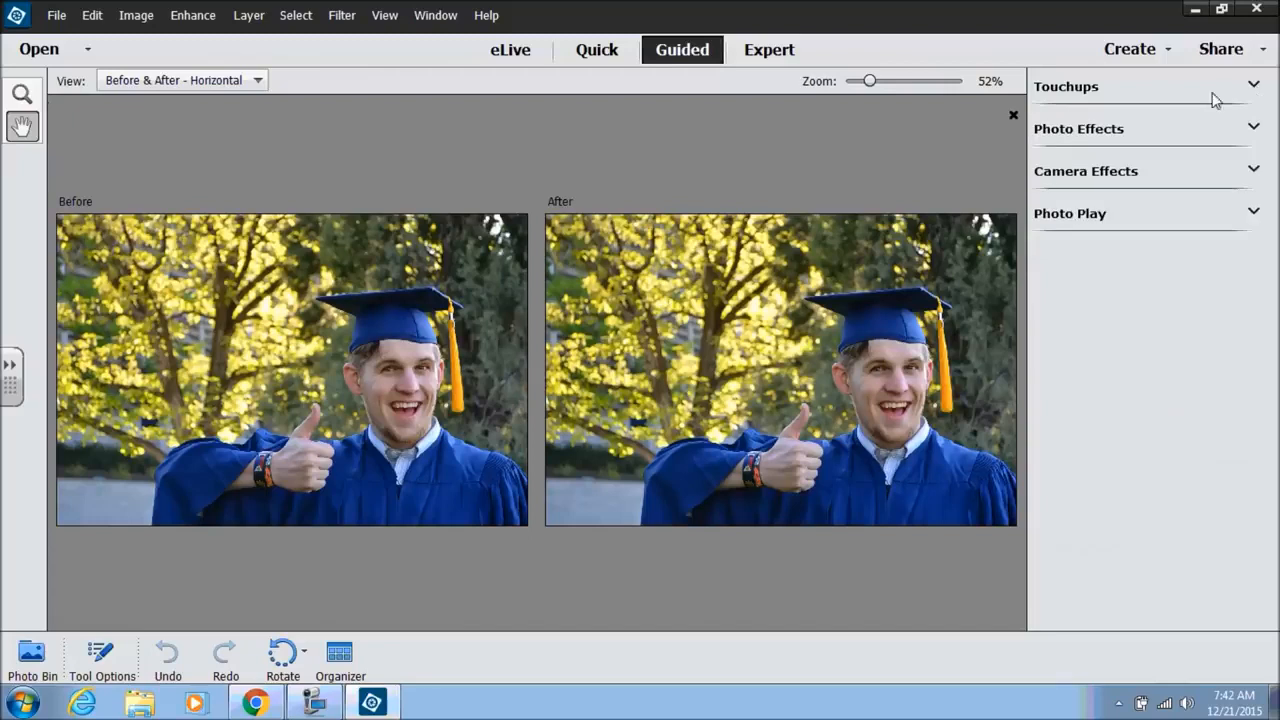
left_click(1254, 128)
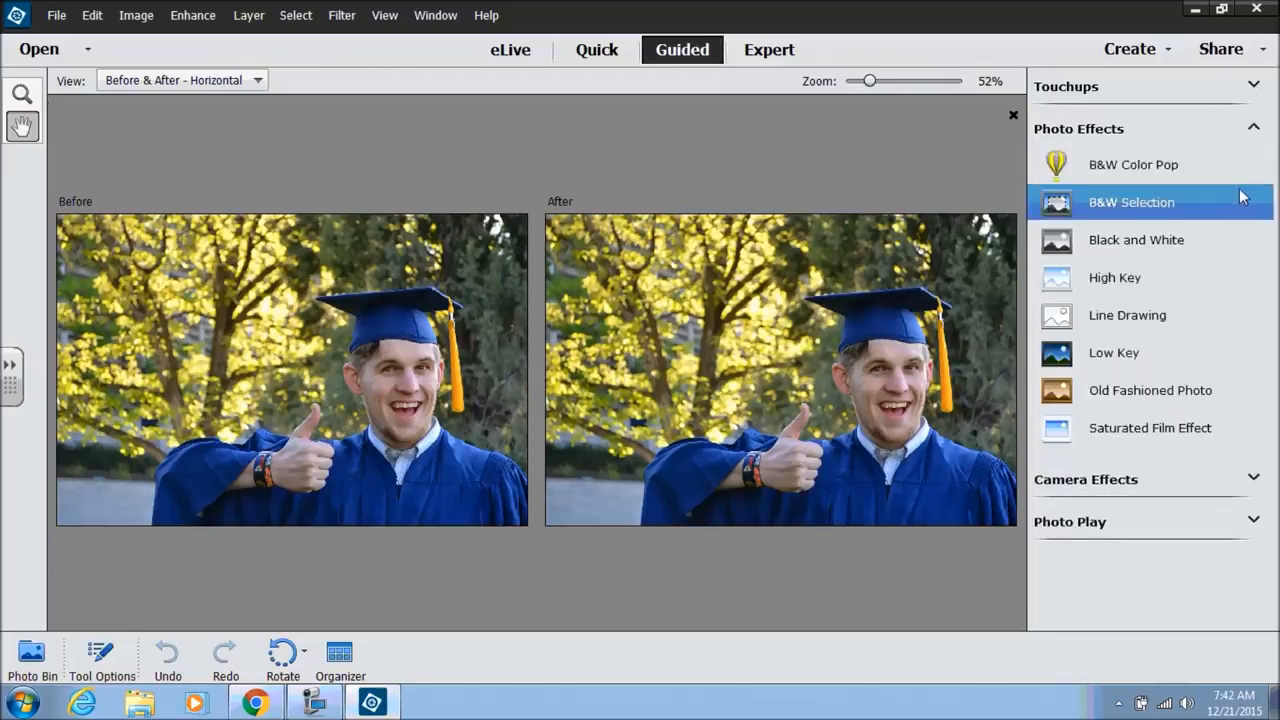
left_click(1158, 203)
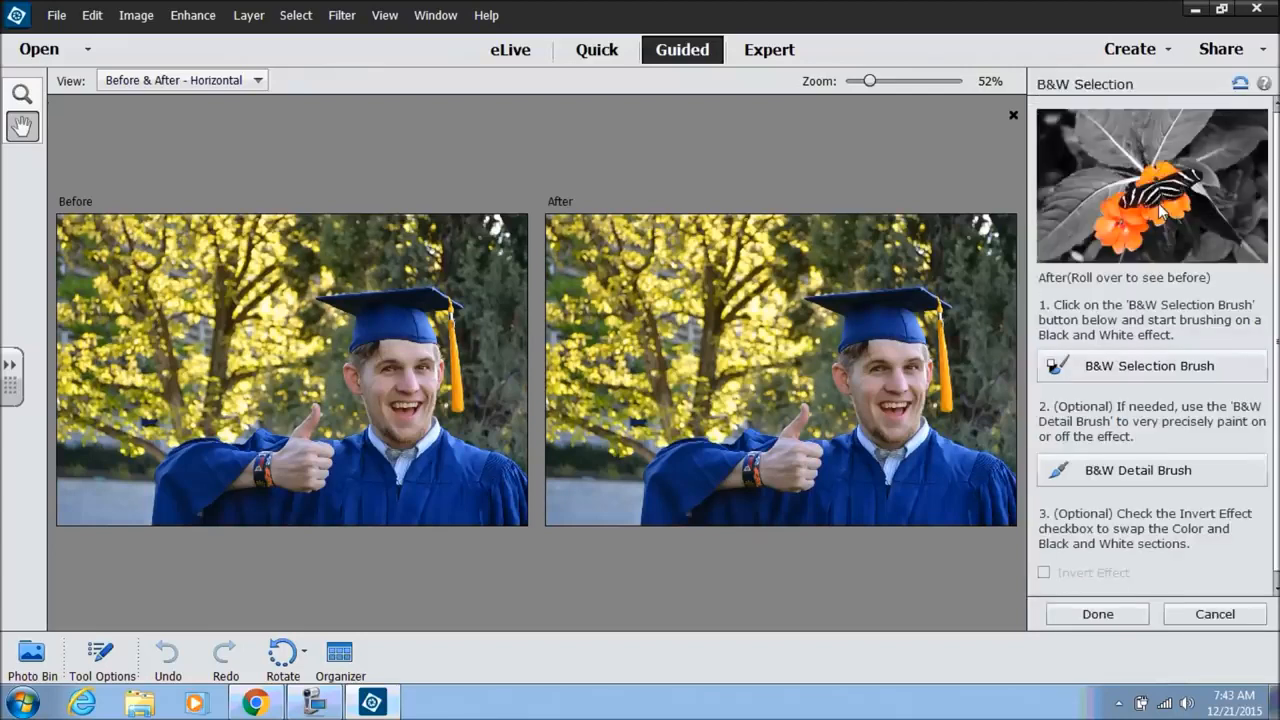
mouse_move(1204, 232)
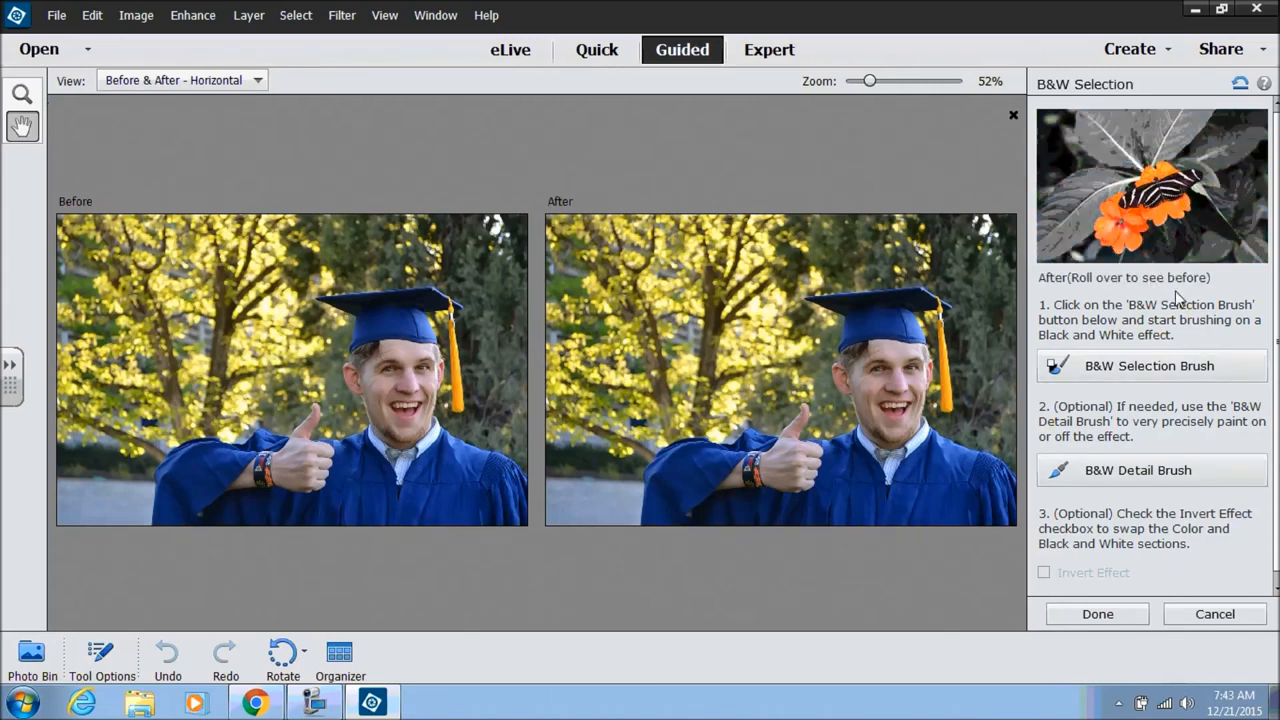
left_click(1180, 368)
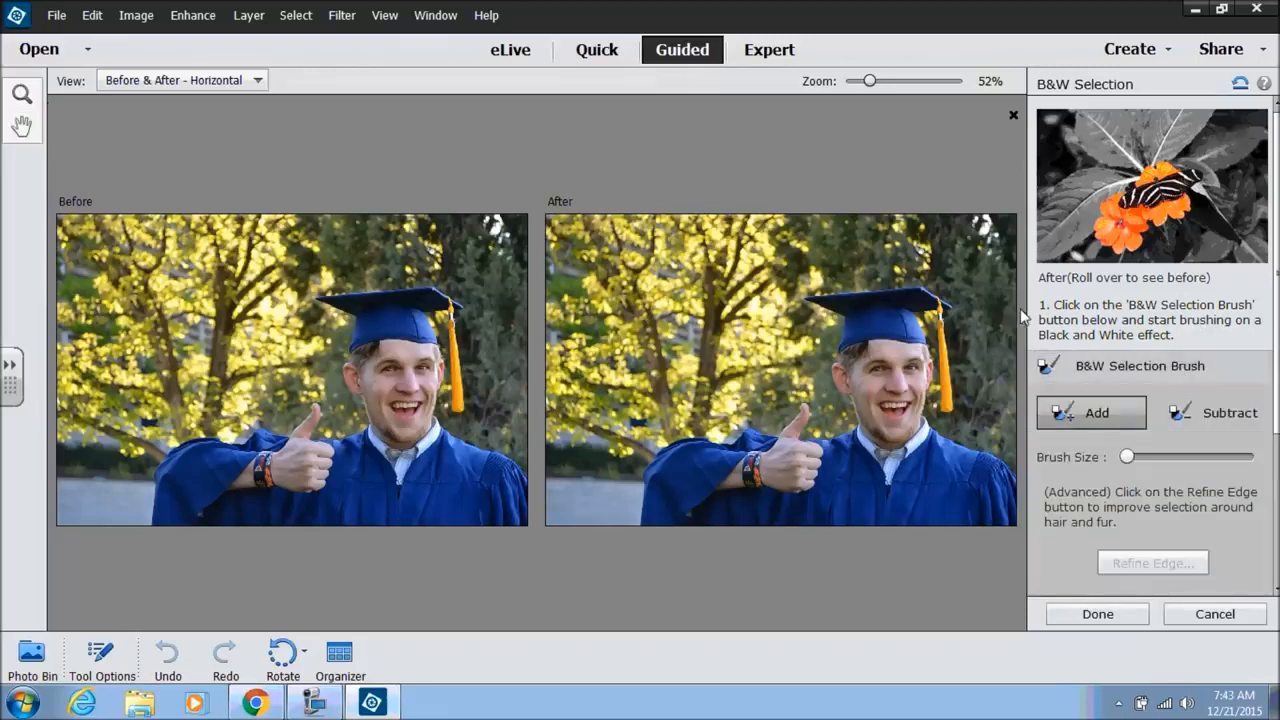
mouse_move(987, 275)
left_mouse_down()
mouse_move(991, 331)
mouse_move(923, 234)
mouse_move(757, 243)
mouse_move(968, 238)
mouse_move(748, 238)
mouse_move(613, 276)
mouse_move(580, 263)
mouse_move(574, 337)
mouse_move(597, 500)
mouse_move(617, 457)
mouse_move(700, 391)
mouse_move(680, 403)
mouse_move(783, 289)
mouse_move(751, 296)
mouse_move(760, 343)
mouse_move(772, 325)
mouse_move(811, 366)
mouse_move(826, 346)
mouse_move(804, 350)
mouse_move(806, 380)
mouse_move(836, 412)
mouse_move(751, 400)
mouse_move(765, 403)
left_mouse_up()
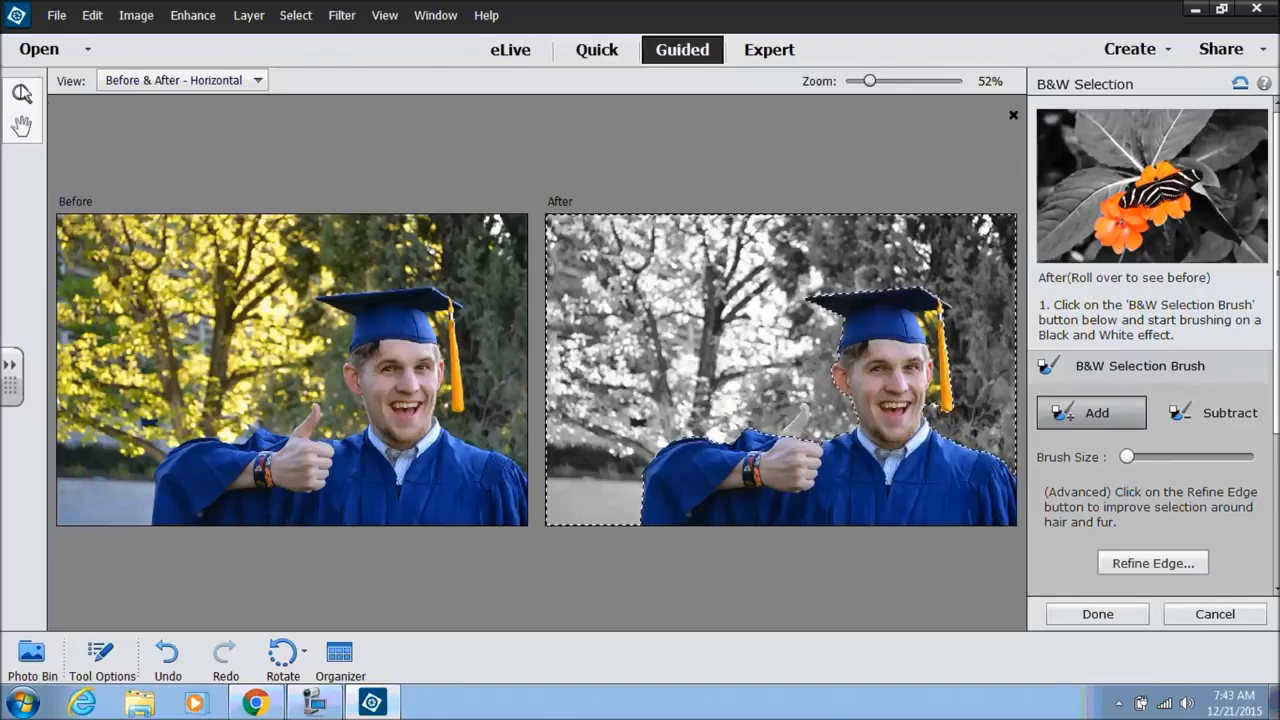
At 100% zoom, restore color to the thumb and hand and make the patch between face and tassel black and white with the B&W Detail Brush.
left_click(22, 125)
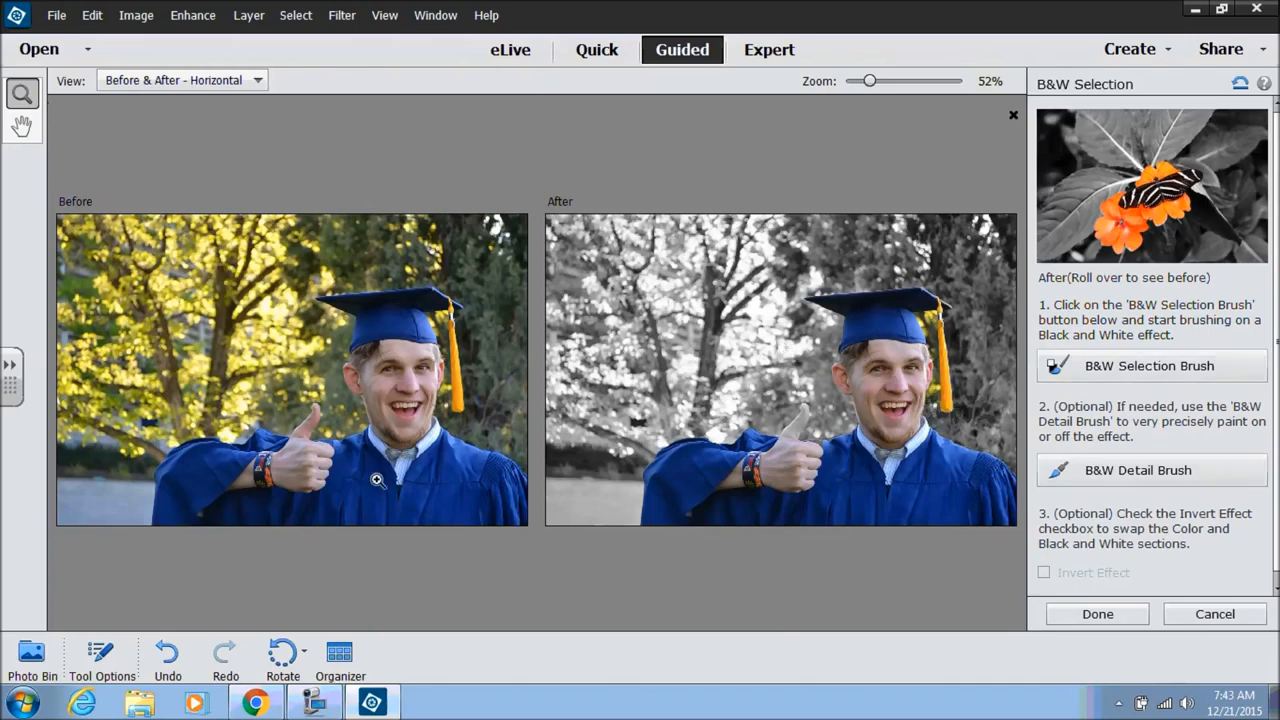
left_click(95, 677)
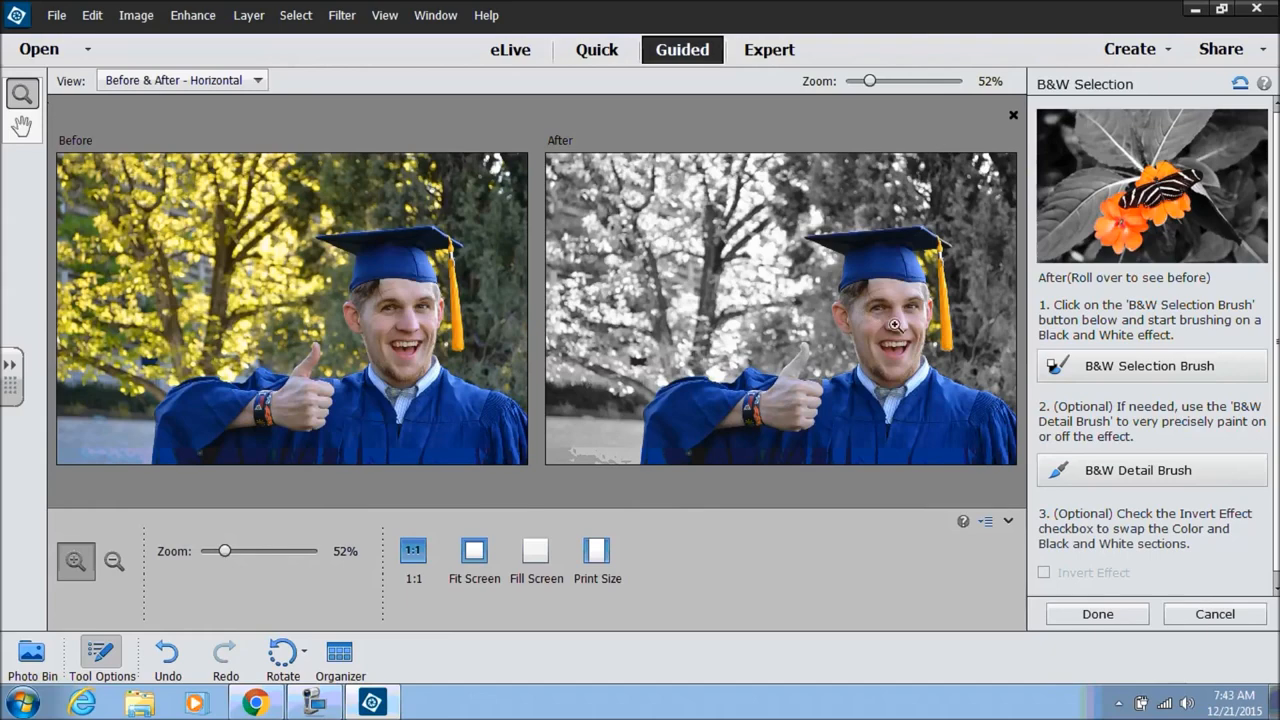
left_click(899, 338)
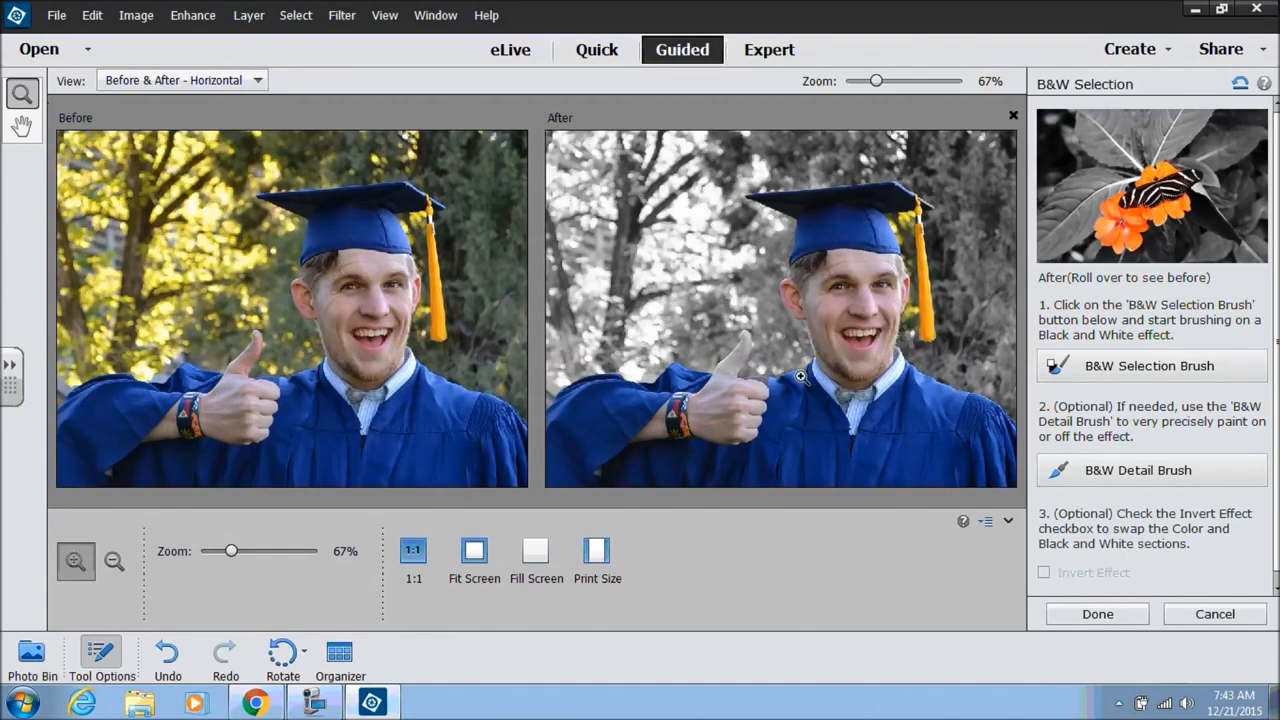
left_click(854, 360)
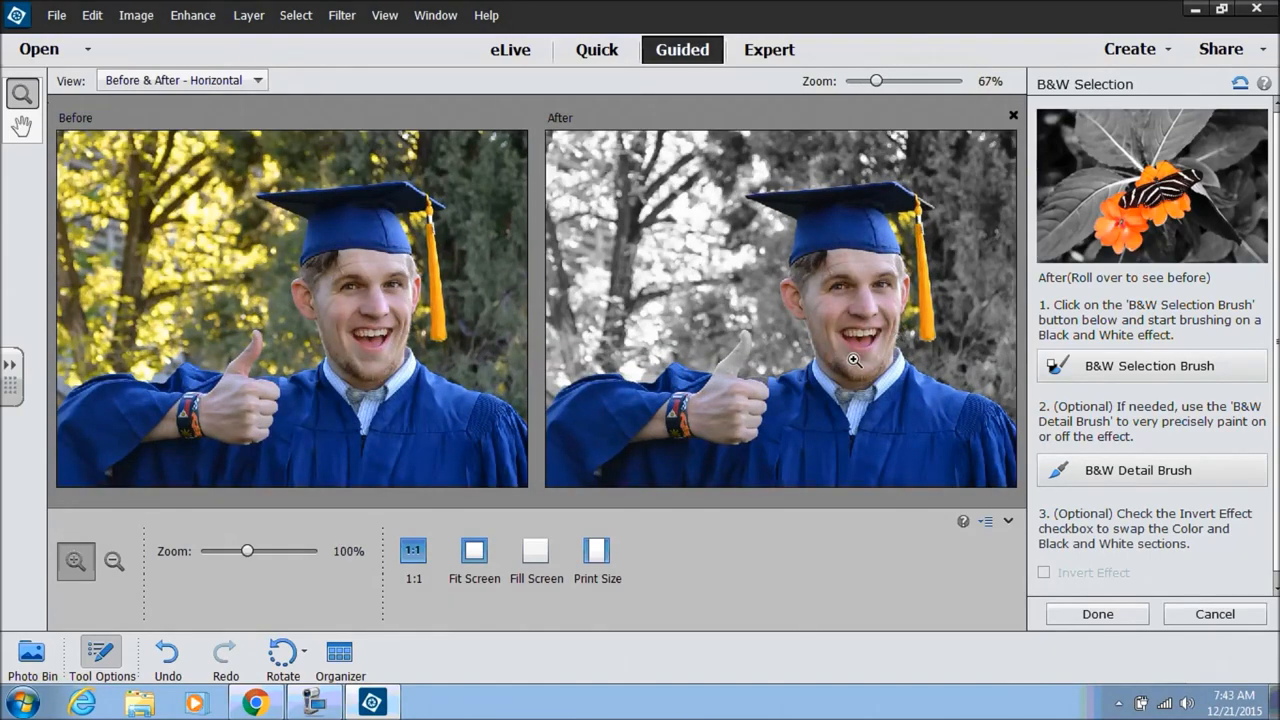
left_click(18, 126)
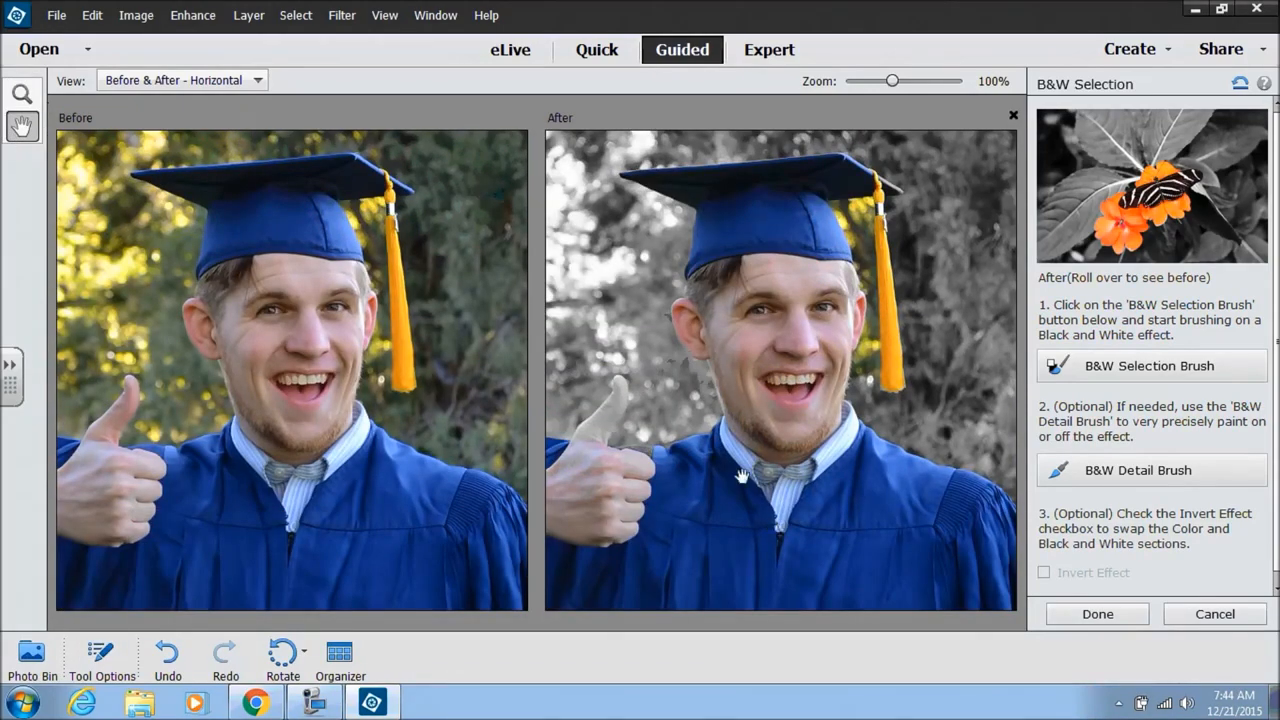
left_click(1124, 477)
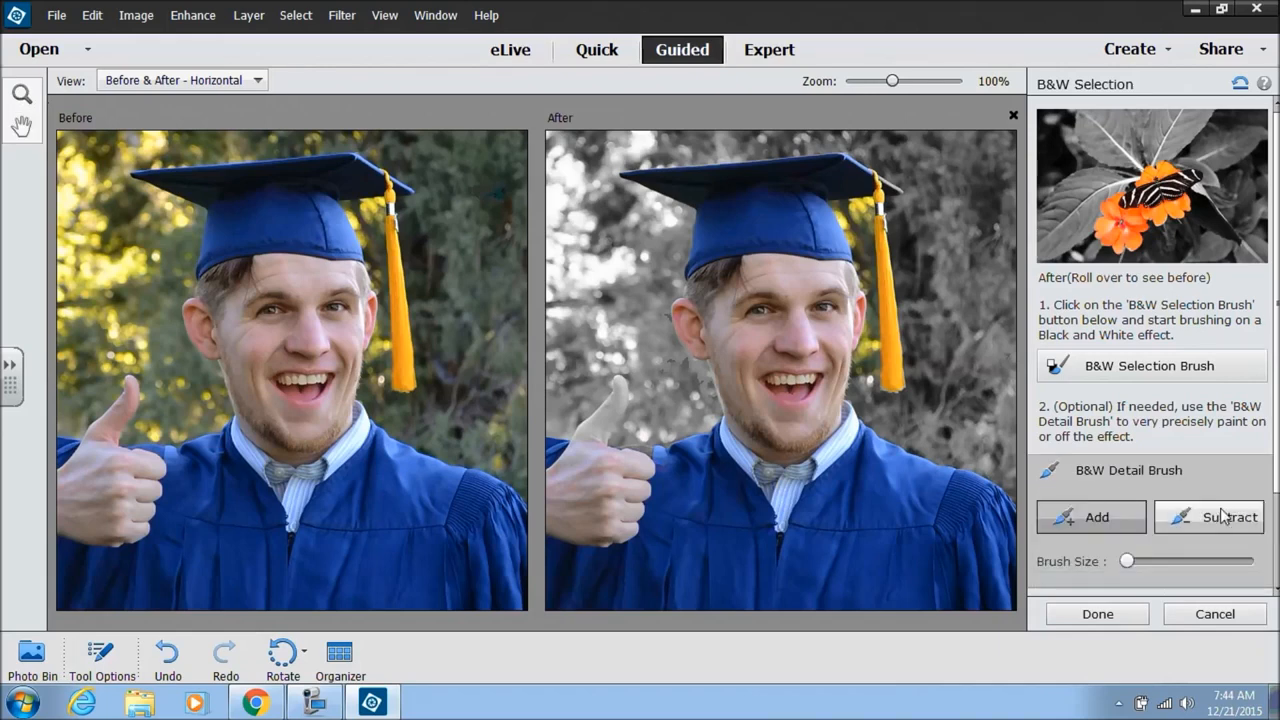
left_click(1222, 516)
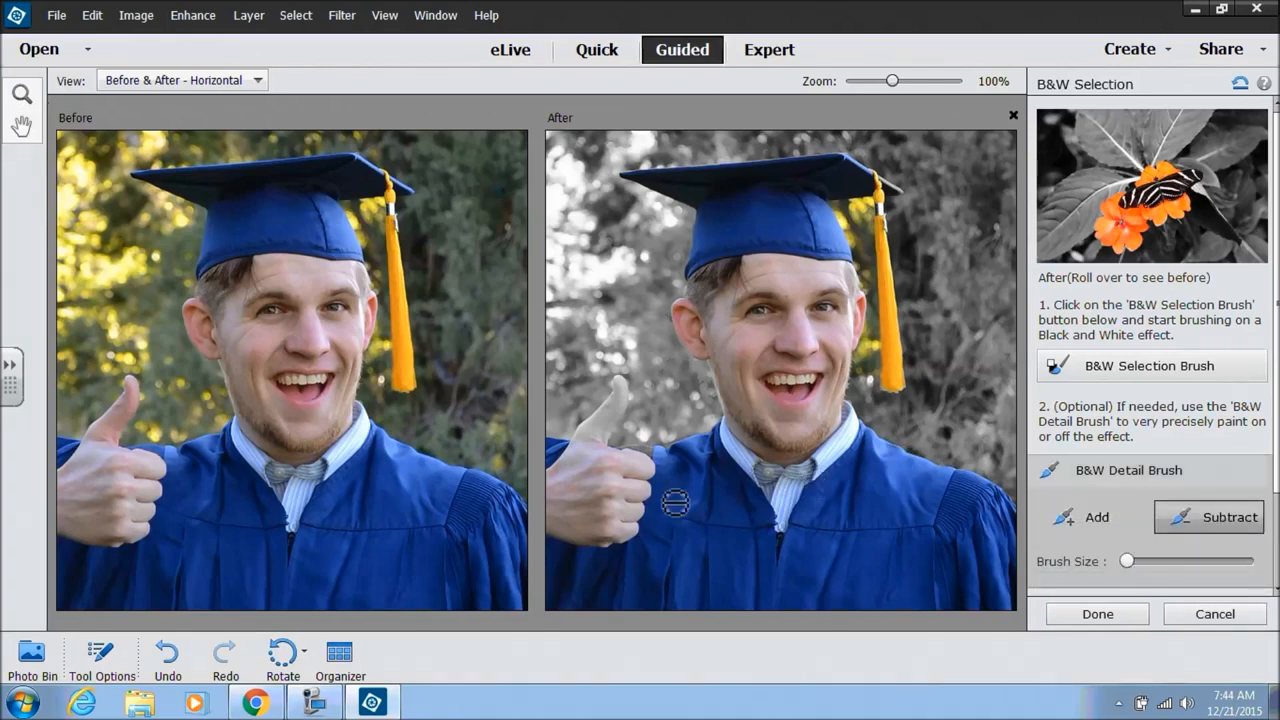
mouse_move(600, 456)
left_mouse_down()
mouse_move(622, 386)
mouse_move(581, 470)
mouse_move(609, 431)
mouse_move(640, 474)
mouse_move(686, 479)
mouse_move(658, 460)
mouse_move(606, 466)
left_mouse_up()
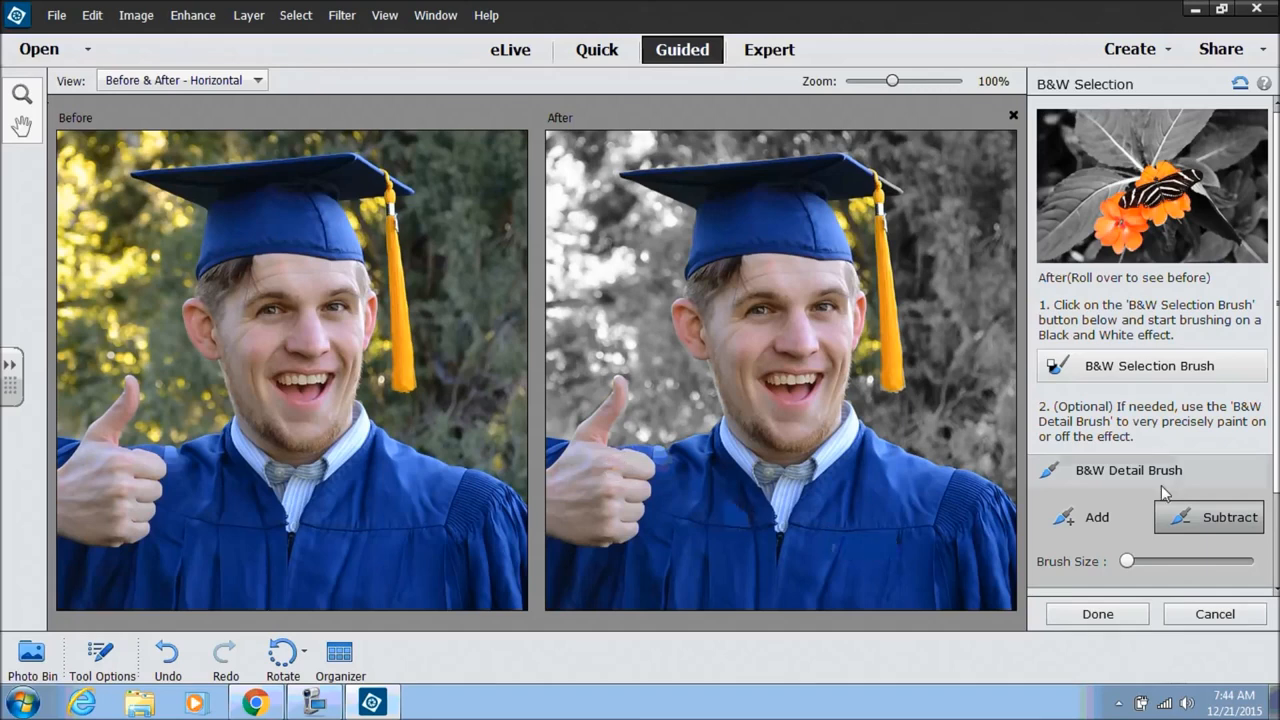
left_click(1073, 520)
mouse_move(861, 408)
left_mouse_down()
mouse_move(878, 372)
mouse_move(872, 357)
mouse_move(863, 380)
mouse_move(879, 336)
mouse_move(874, 215)
mouse_move(848, 212)
mouse_move(872, 278)
mouse_move(863, 222)
mouse_move(870, 238)
left_mouse_up()
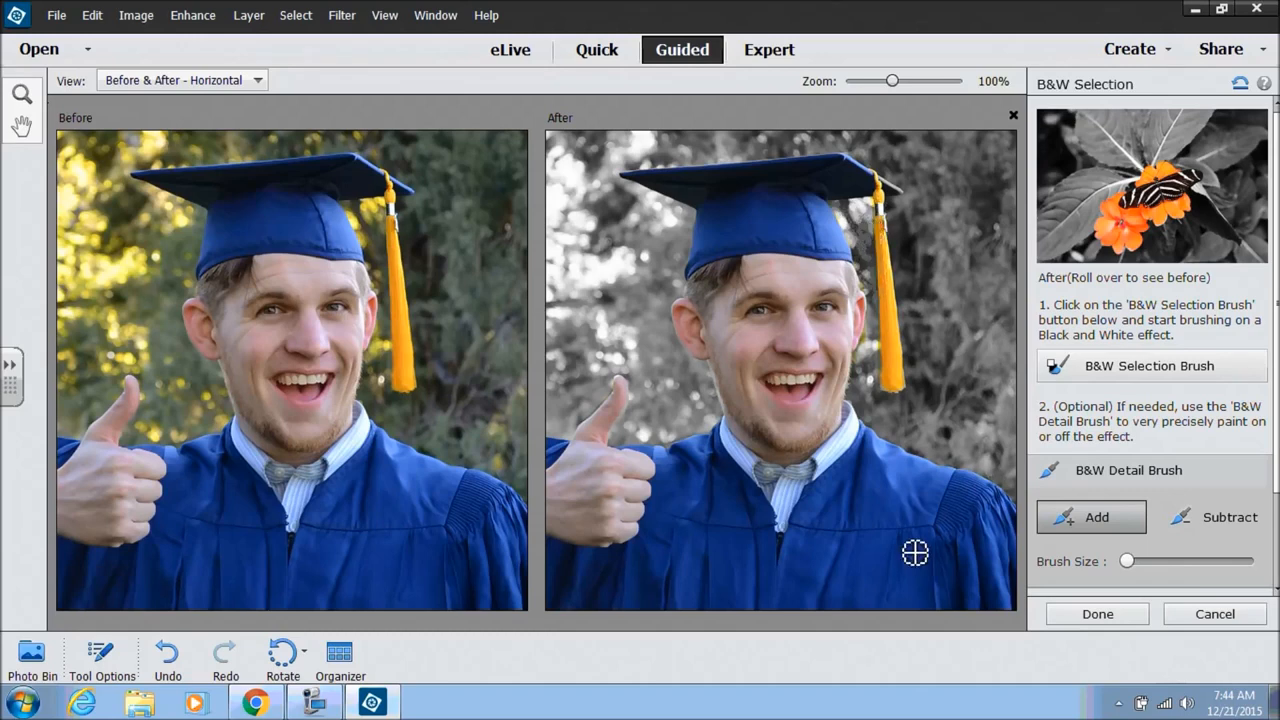
Preview the swapped color and black-and-white areas with Invert Effect at 50% zoom, and turn the option back off.
left_click(20, 95)
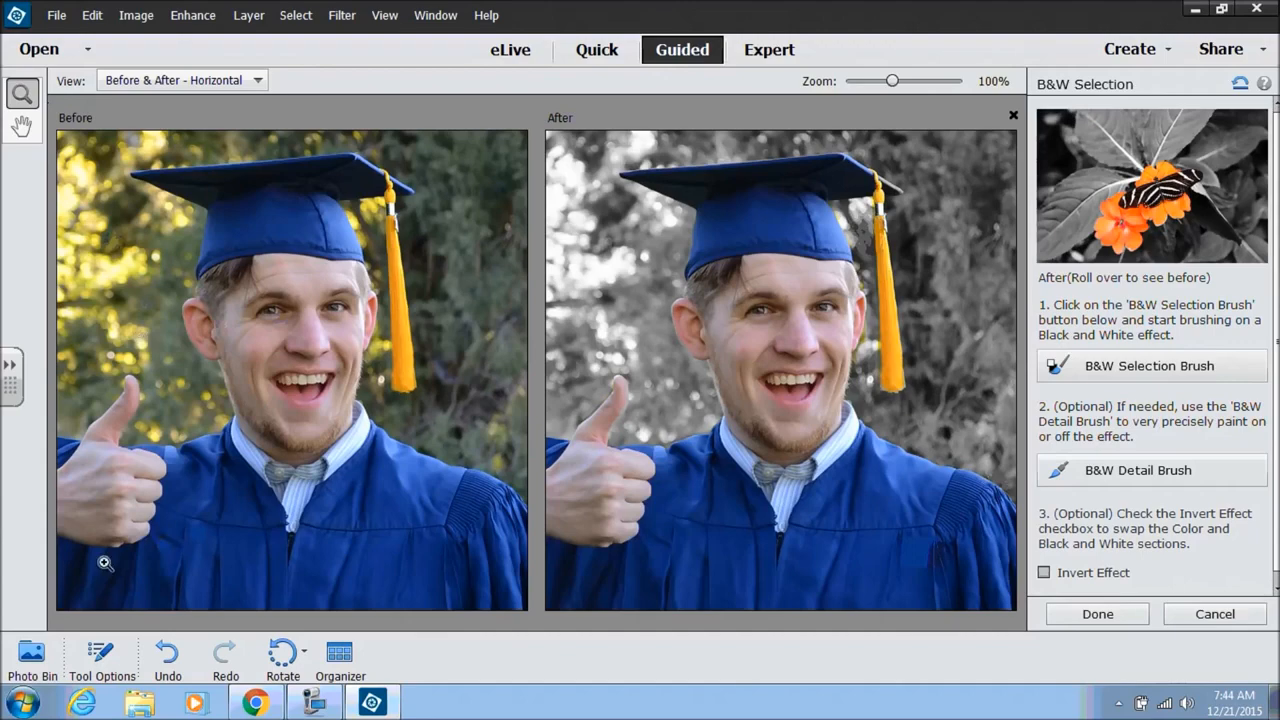
left_click(100, 655)
left_click(114, 560)
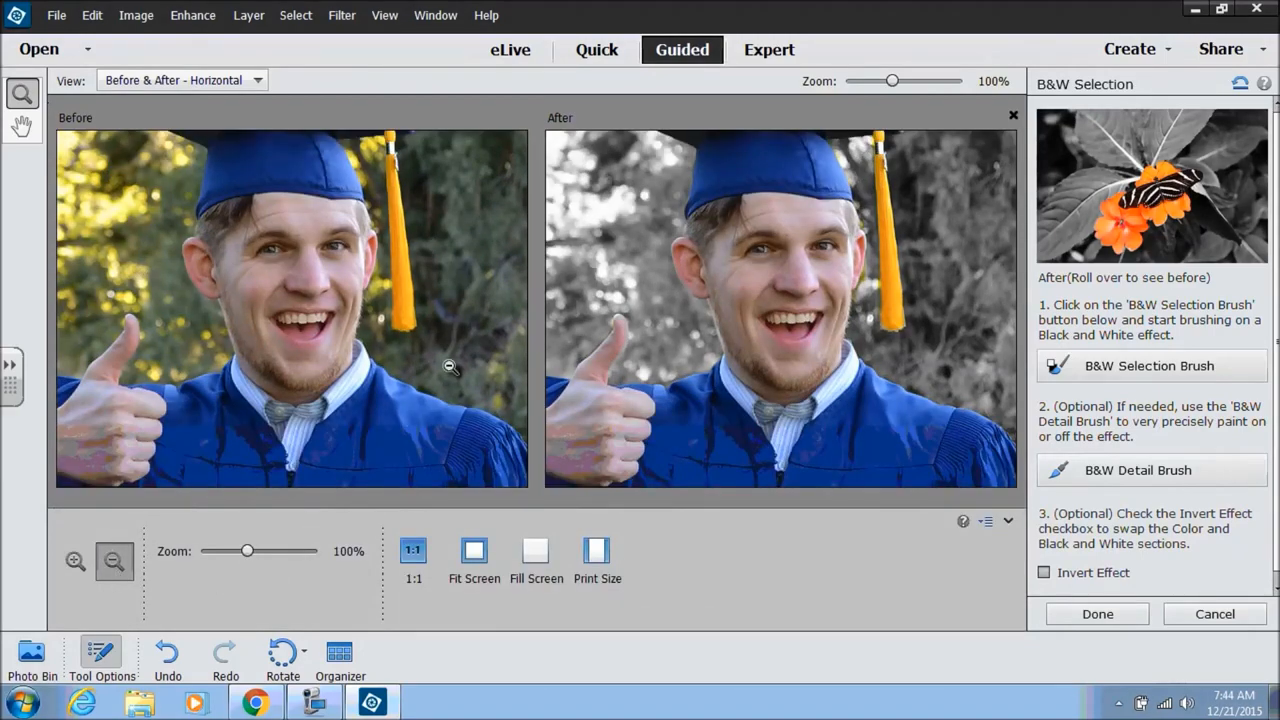
left_click(814, 375)
left_click(812, 375)
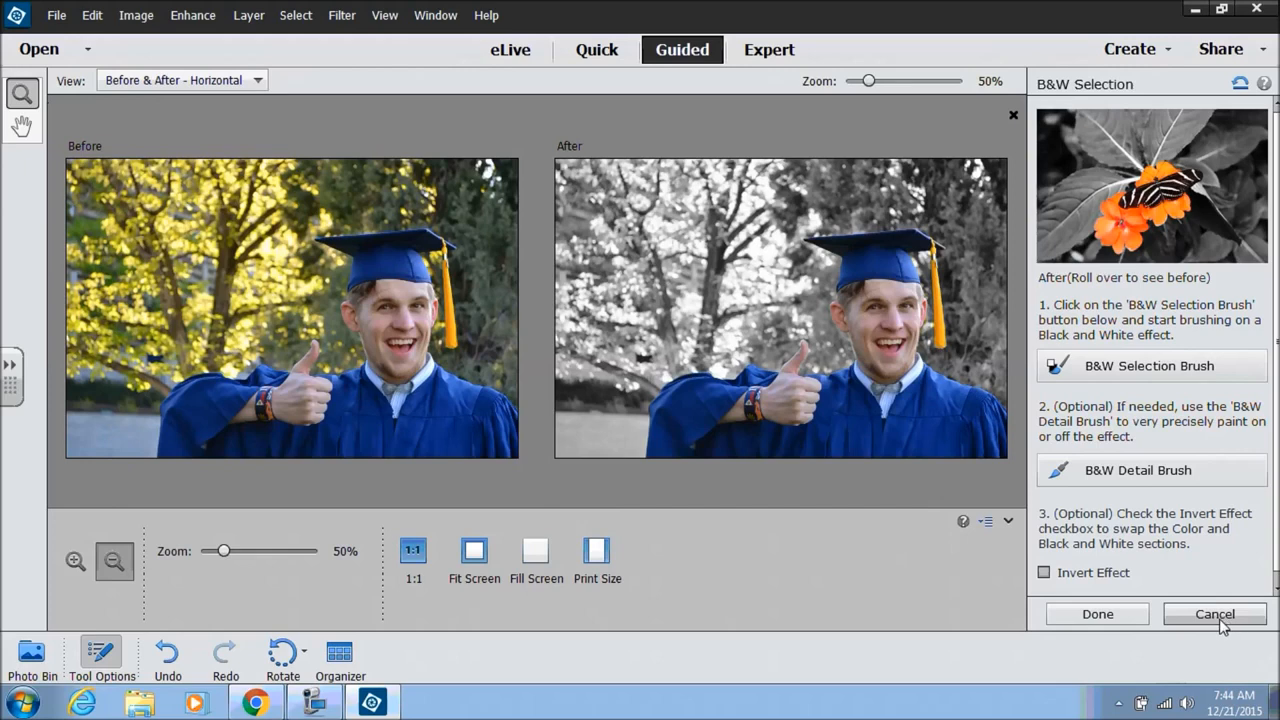
left_click(1045, 574)
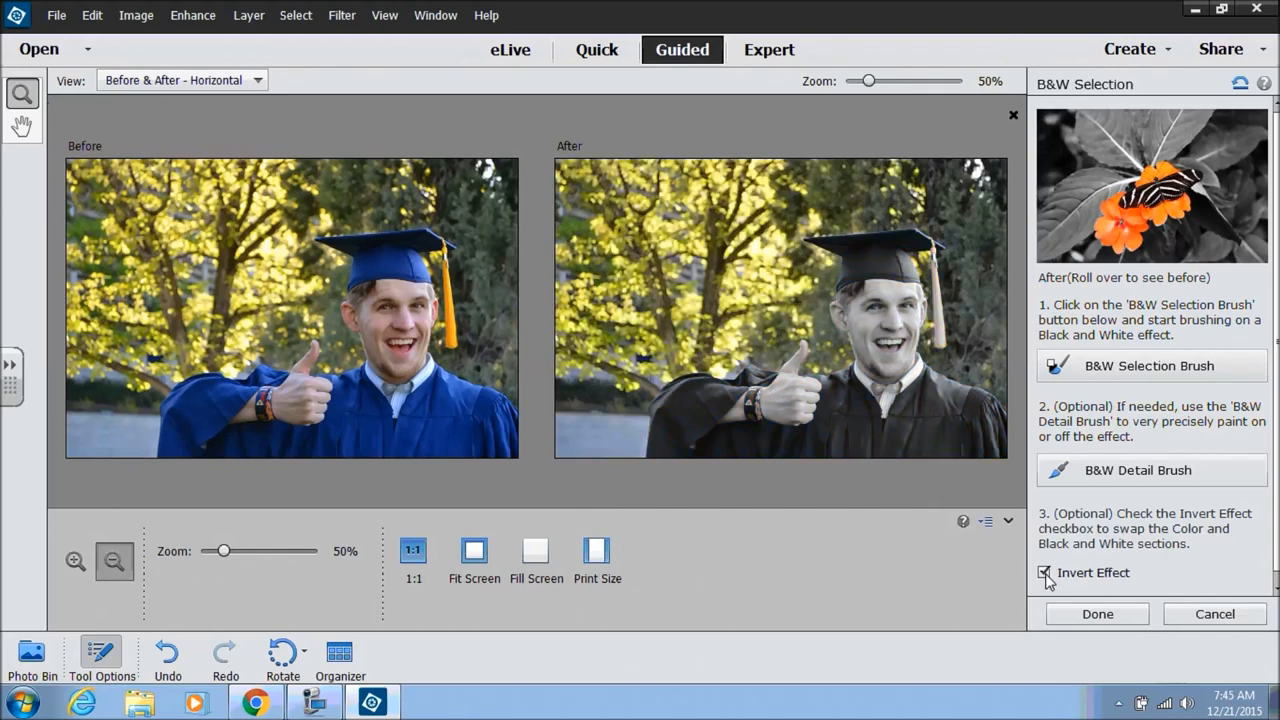
left_click(1045, 574)
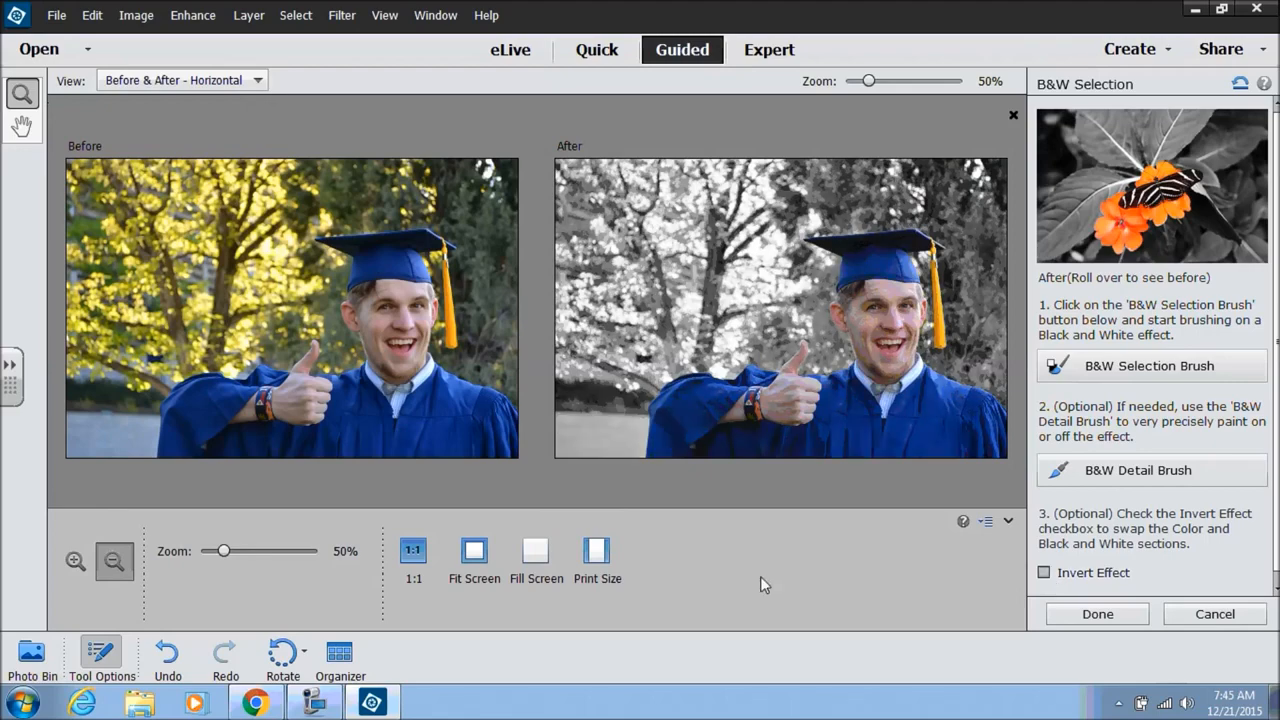
Discard the B&W Selection effect and show the list of Camera Effects instead of Photo Effects.
left_click(1222, 618)
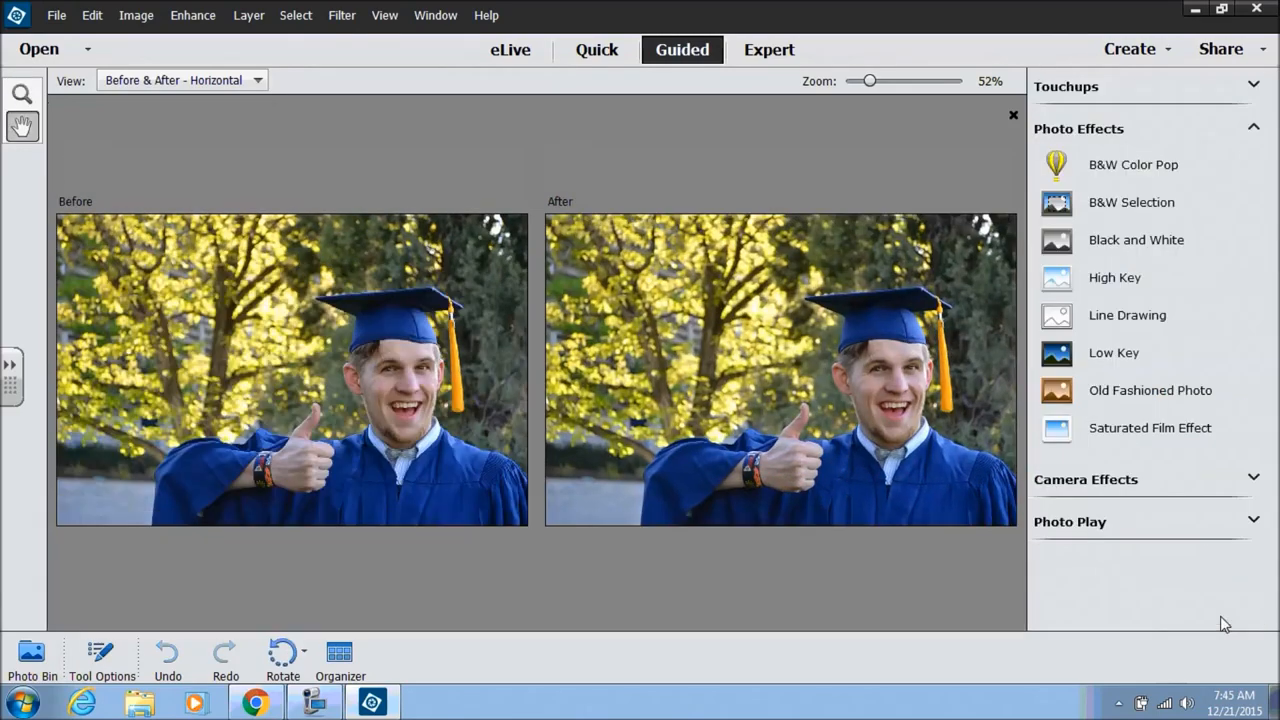
left_click(1256, 130)
left_click(1090, 171)
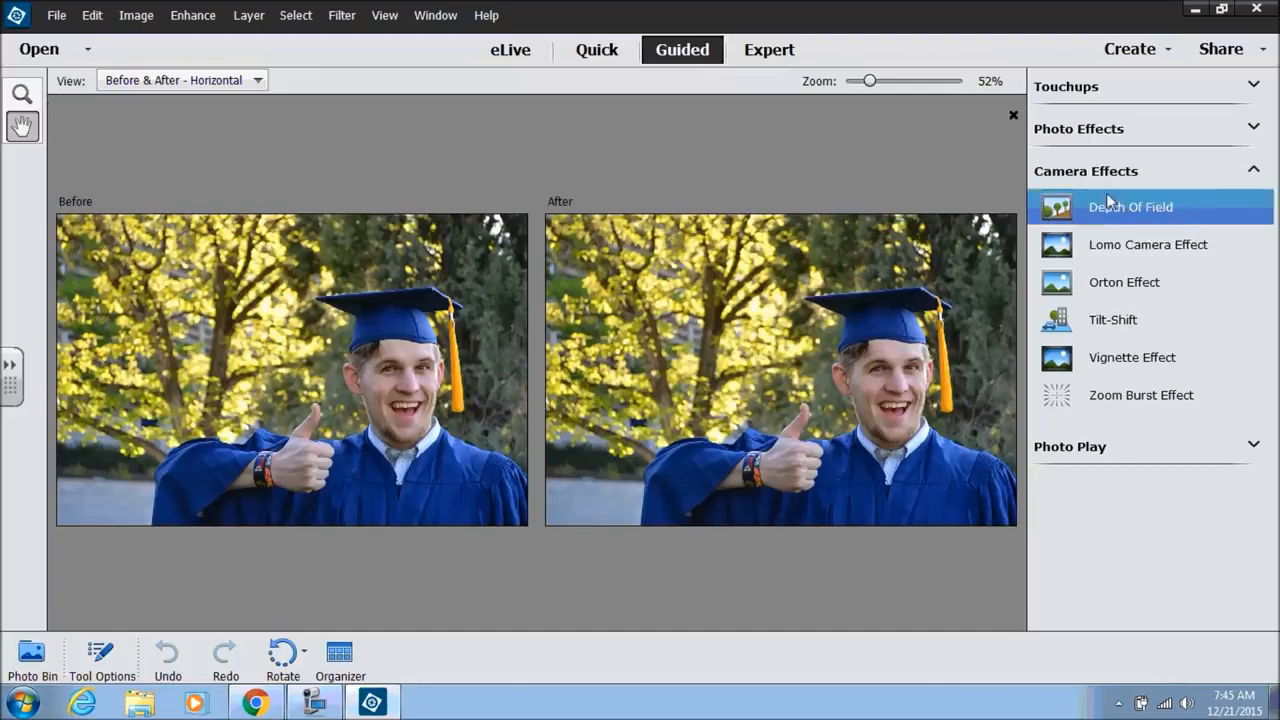
Try the Lomo Camera Effect with one vignette application on the graduate photo, and cancel it.
left_click(1114, 246)
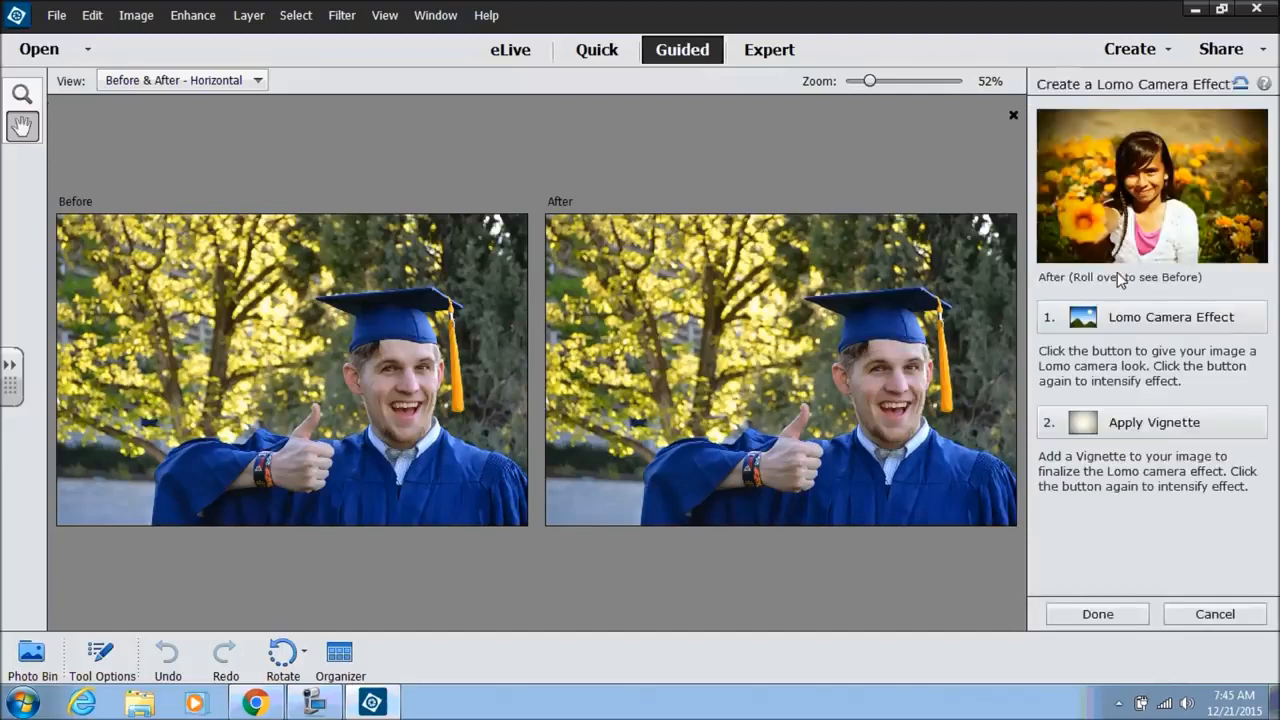
left_click(1160, 325)
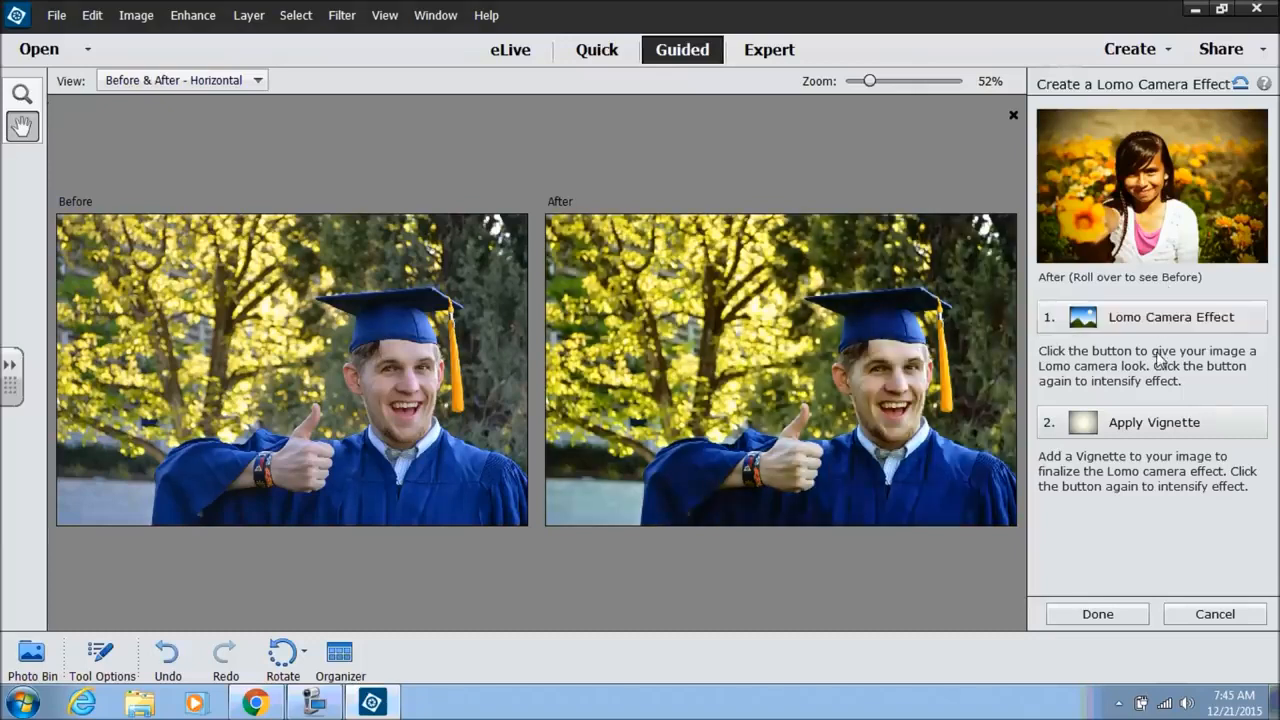
left_click(1157, 436)
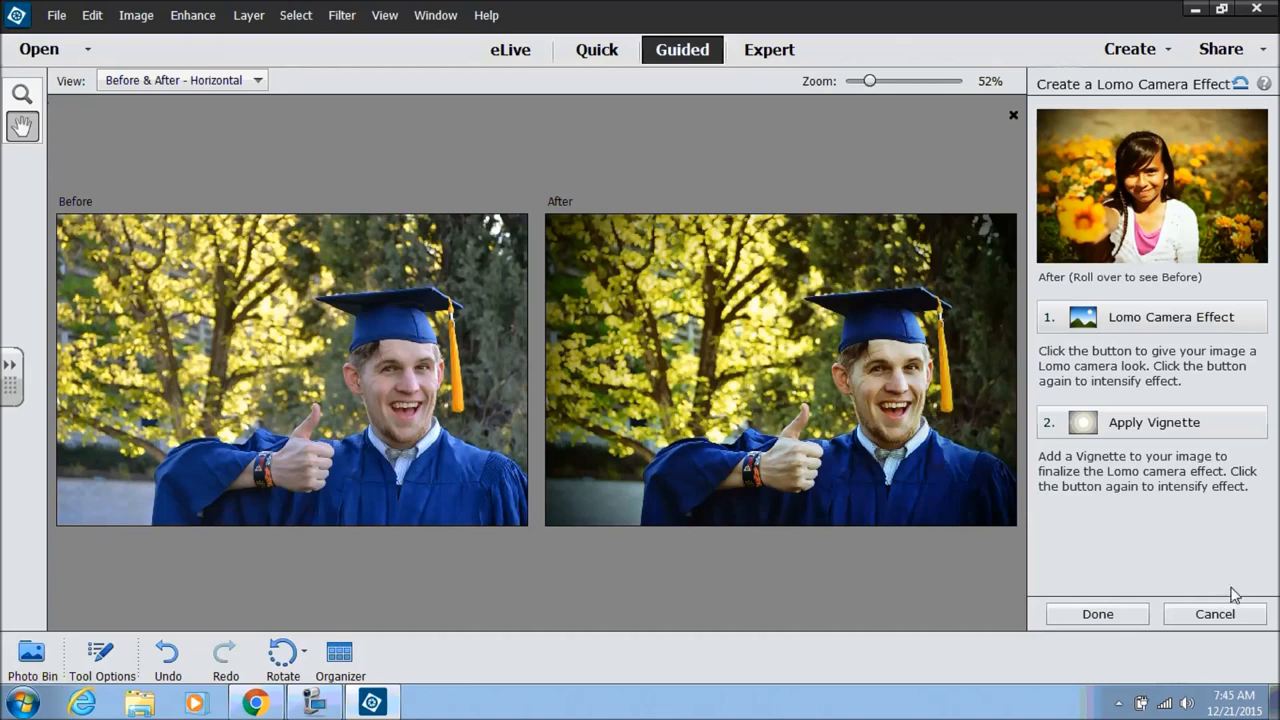
left_click(1238, 618)
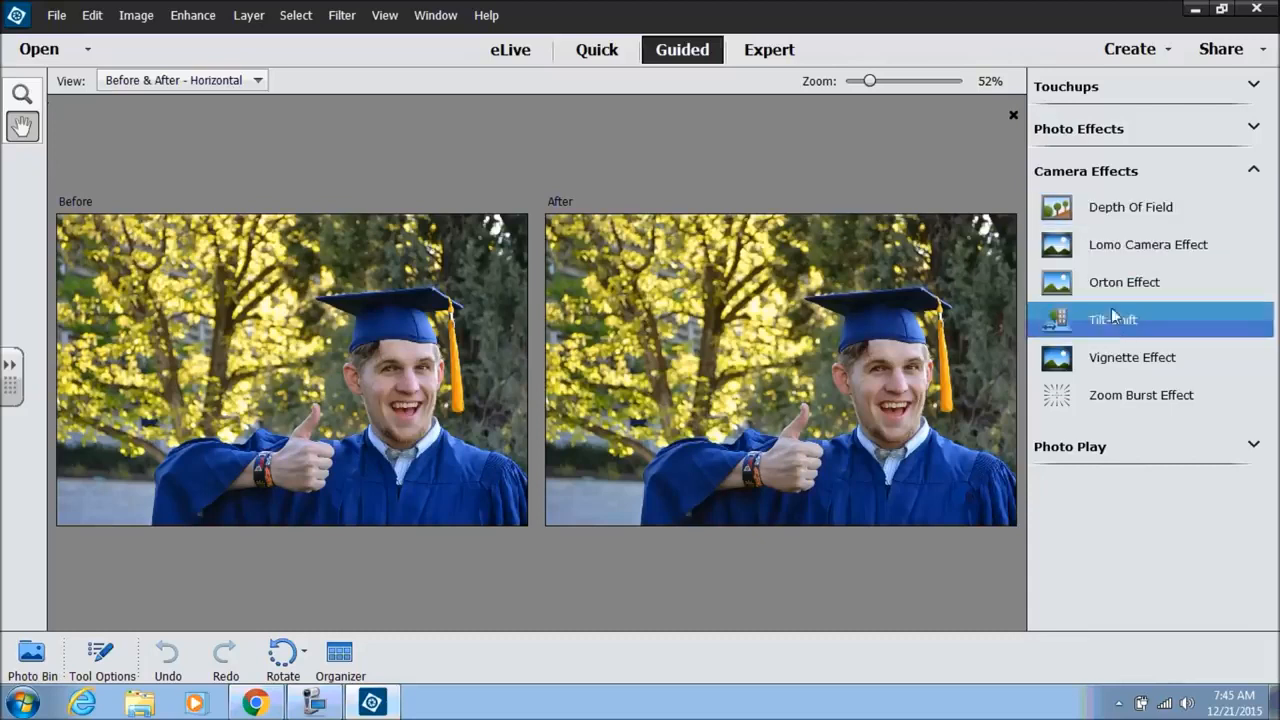
For the Zoom Burst Effect, crop the photo around the graduate, trimming the upper and outer background beside the tree, and commit the crop.
left_click(1125, 398)
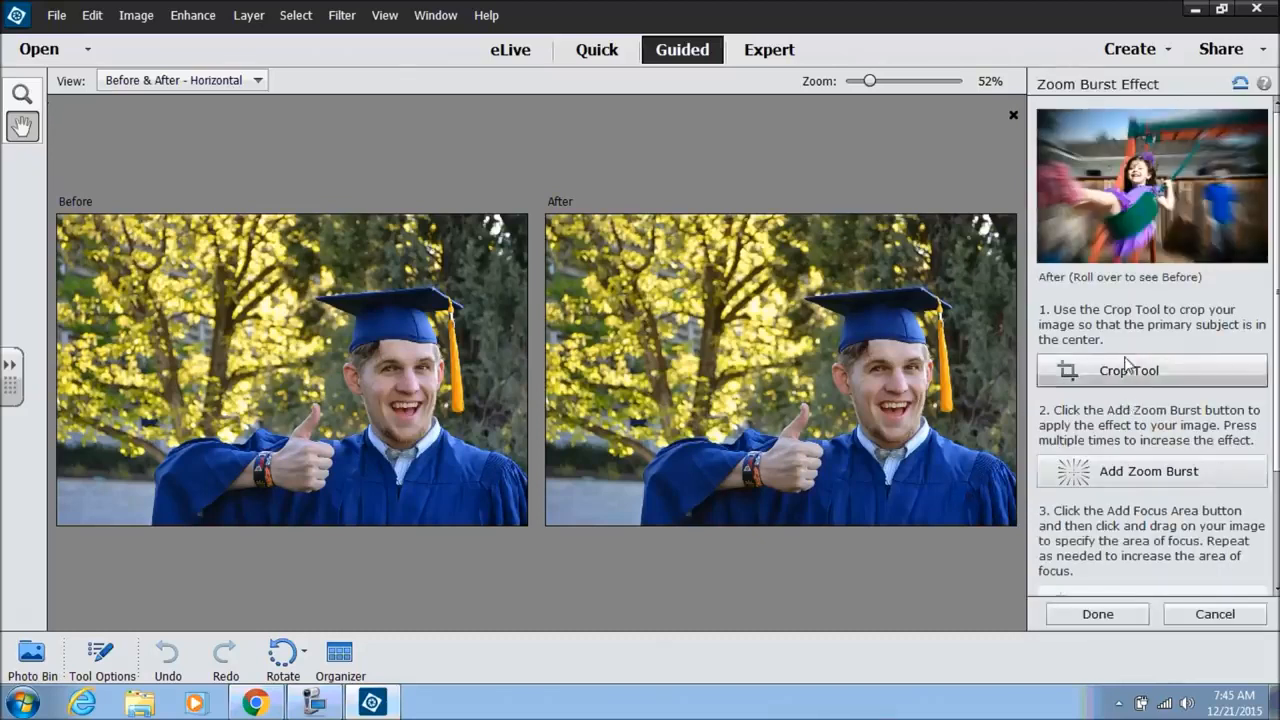
left_click(1123, 372)
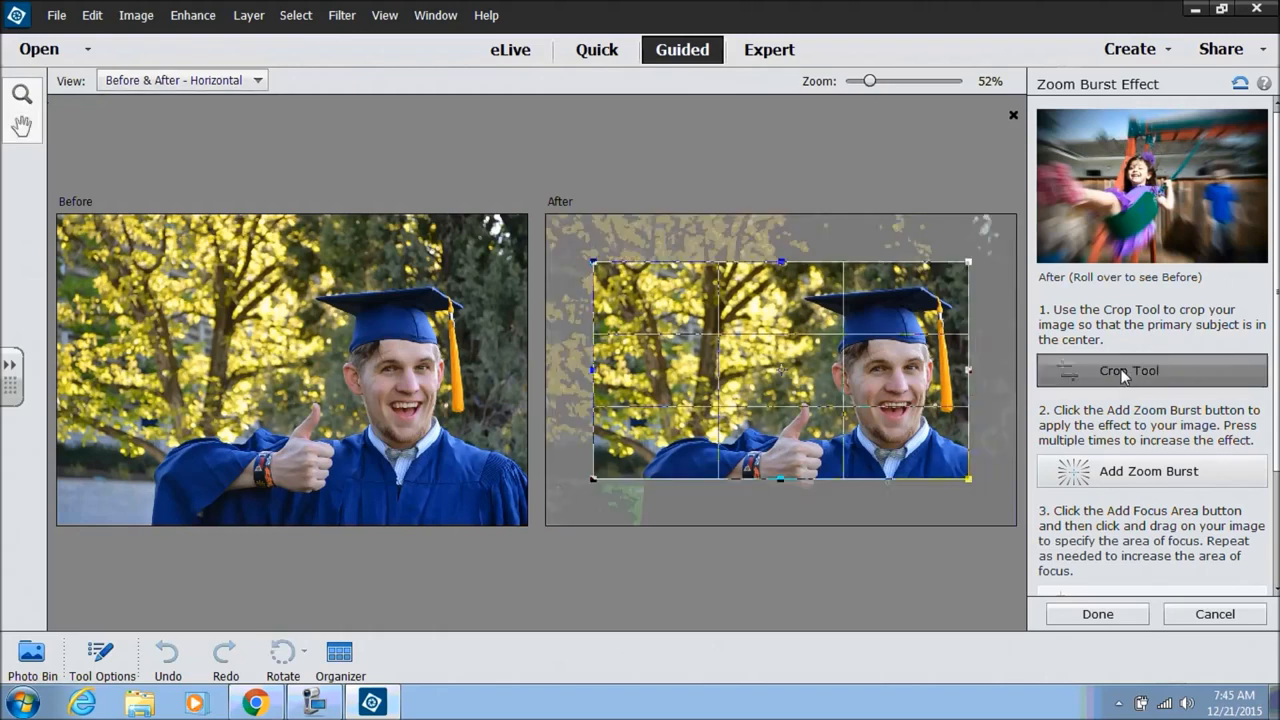
left_click_drag(888, 338, 888, 378)
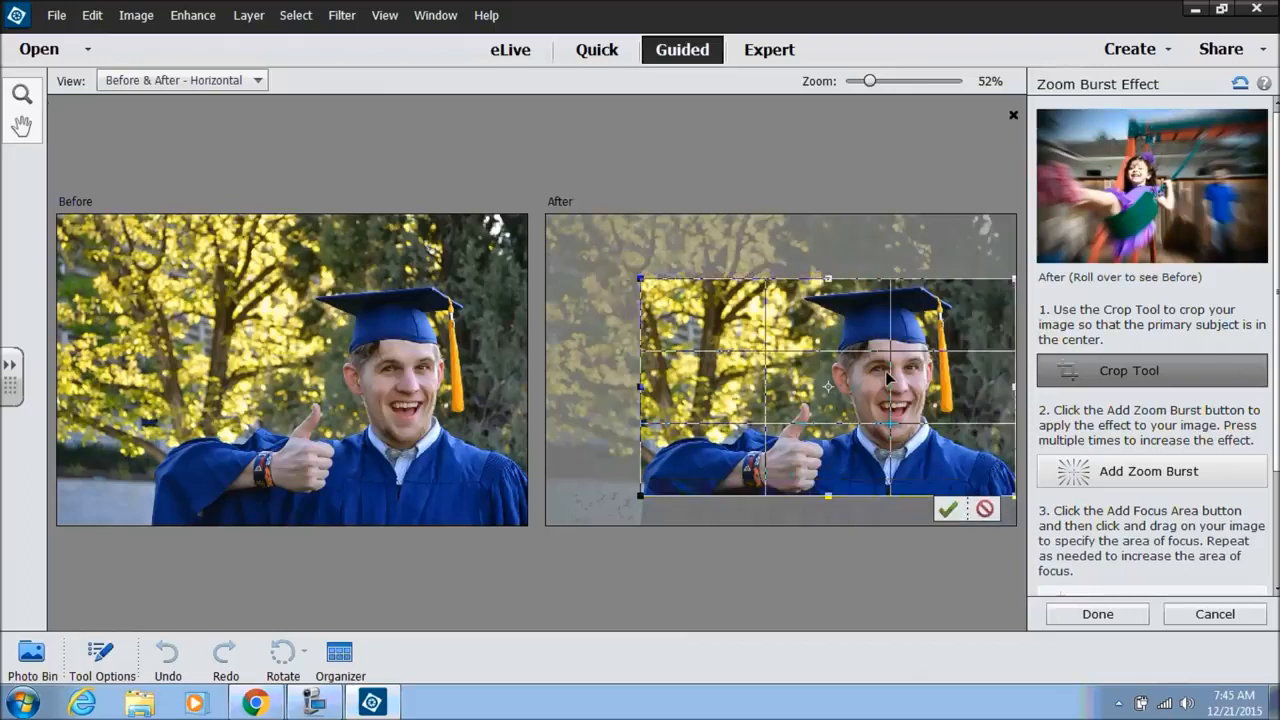
left_click_drag(646, 499, 611, 520)
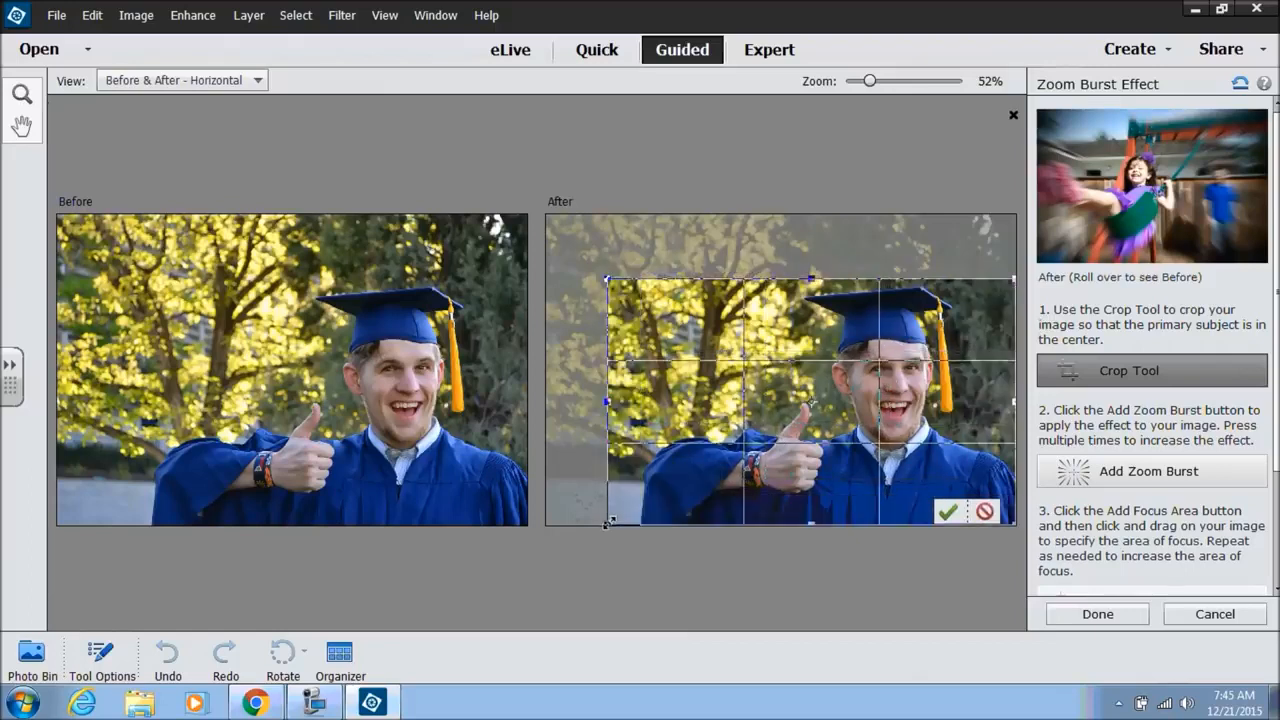
left_click(1151, 482)
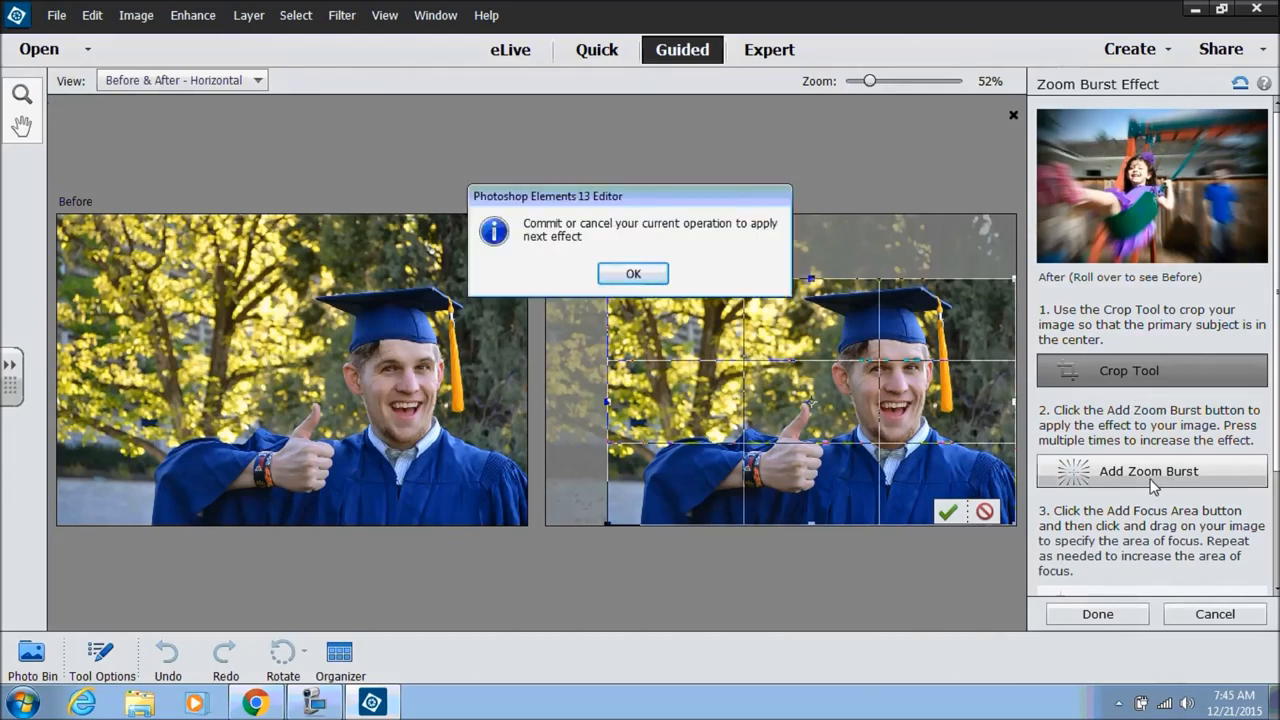
left_click(633, 273)
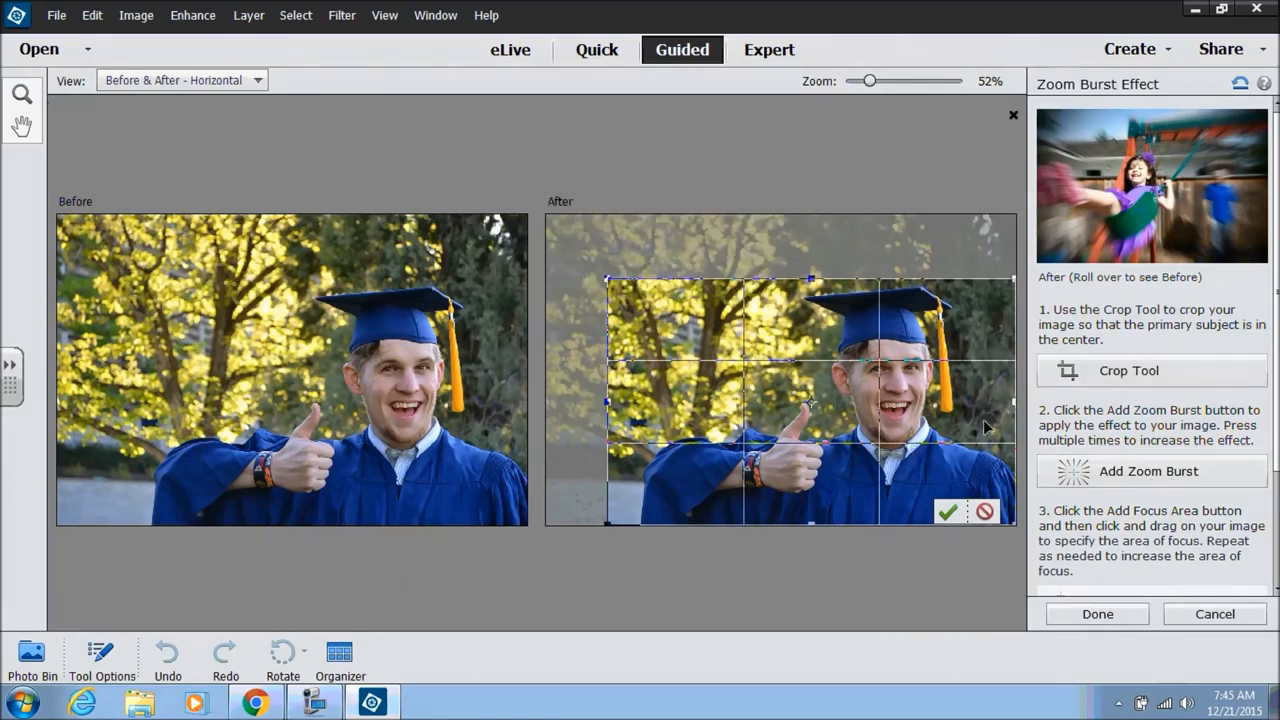
left_click(949, 512)
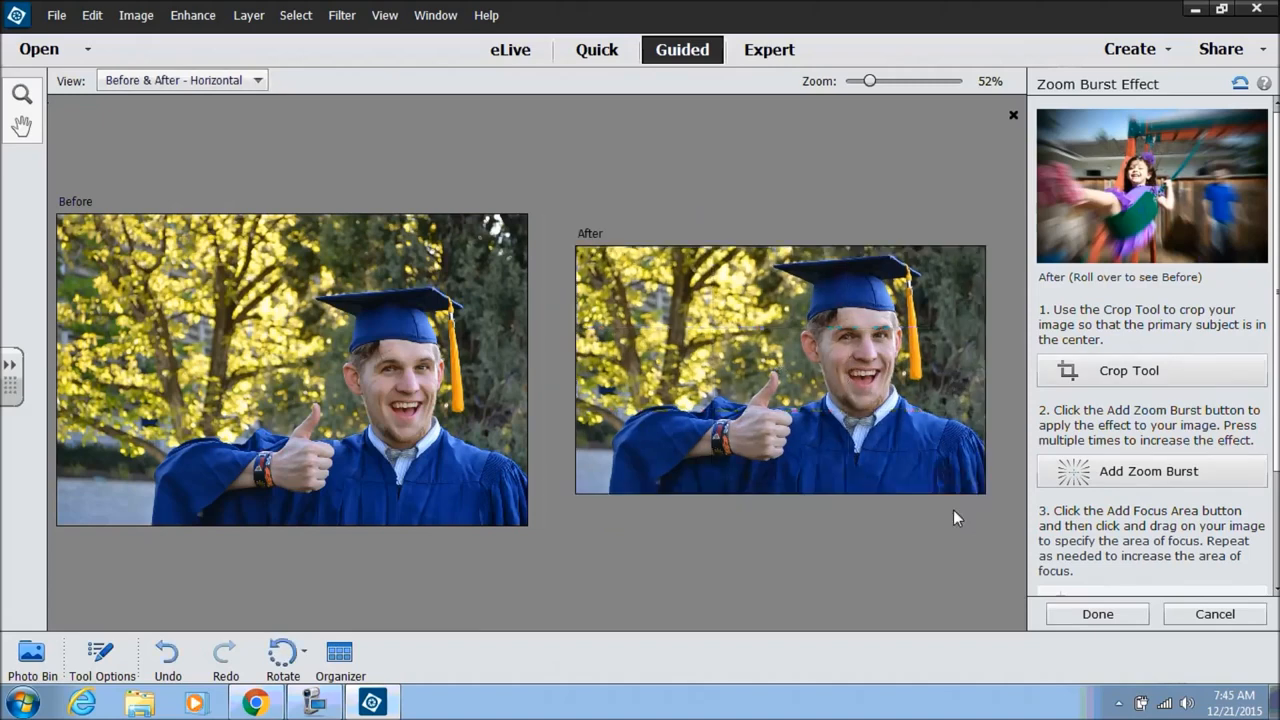
Try a zoom burst on the cropped photo with a focus area over the face and a vignette, and cancel the effect.
left_click(1108, 481)
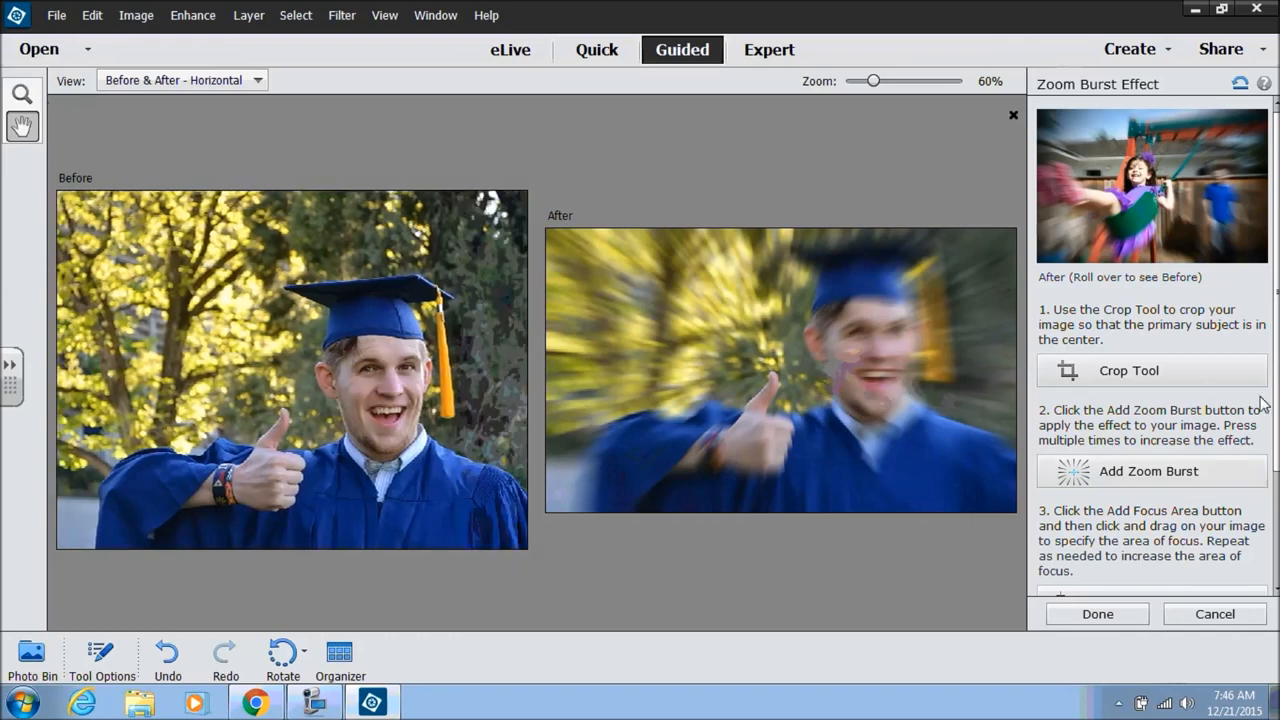
scroll(1272, 412, "down", 3)
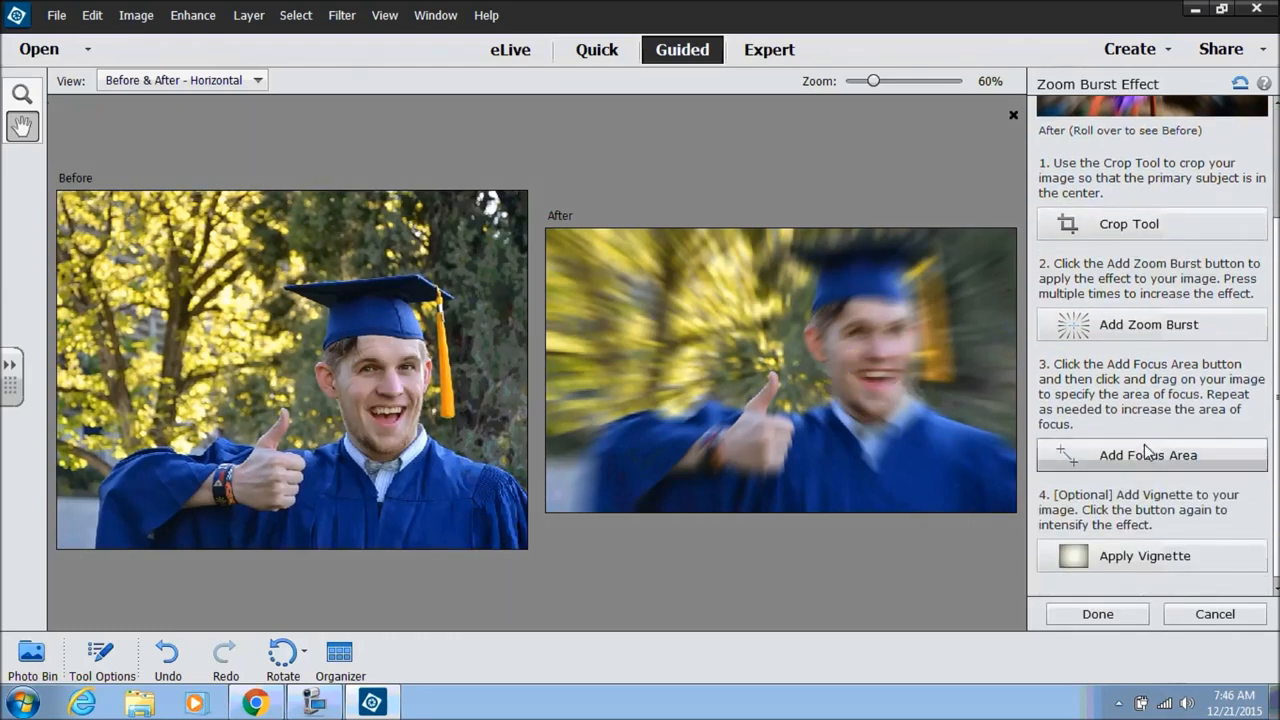
left_click(1146, 457)
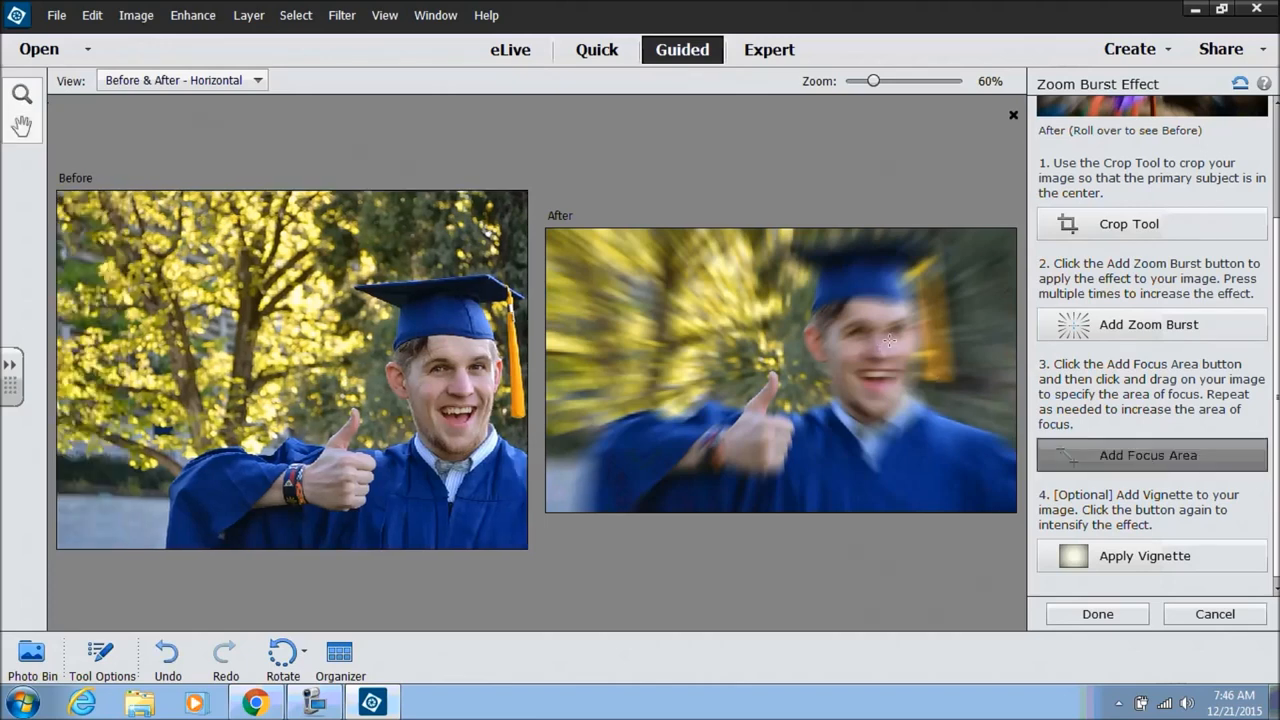
left_click_drag(881, 340, 940, 440)
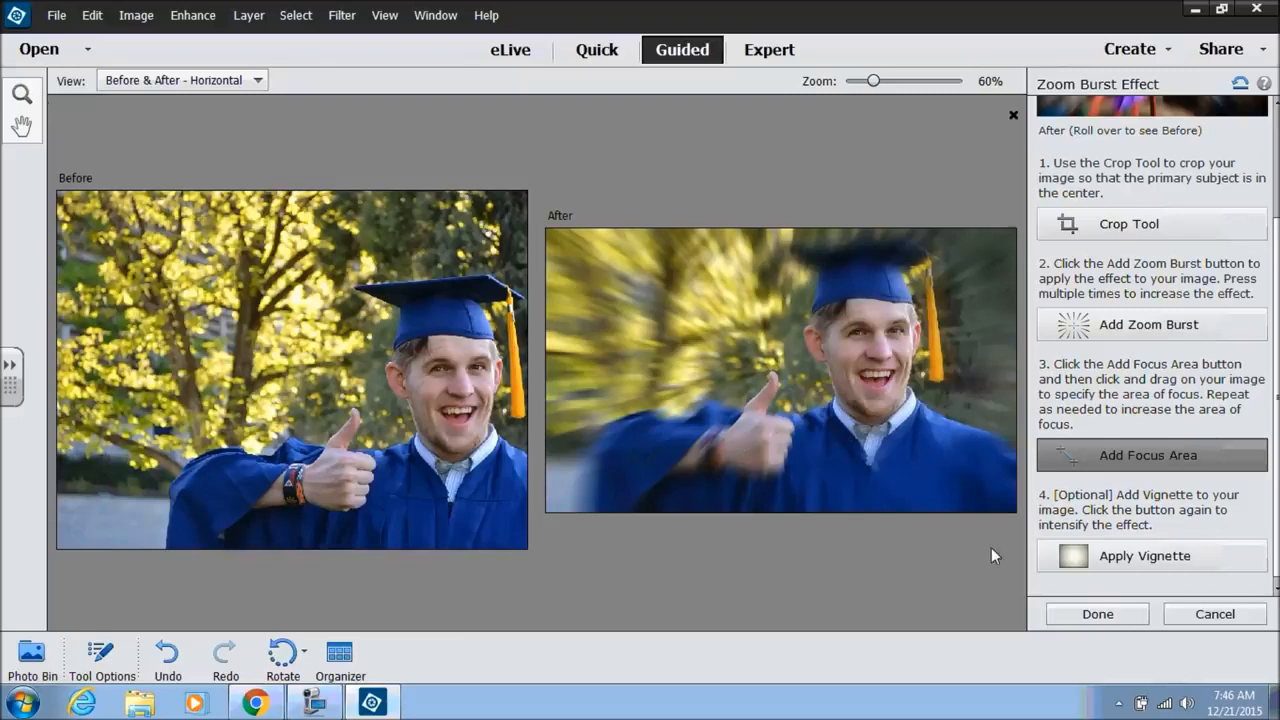
left_click(1144, 556)
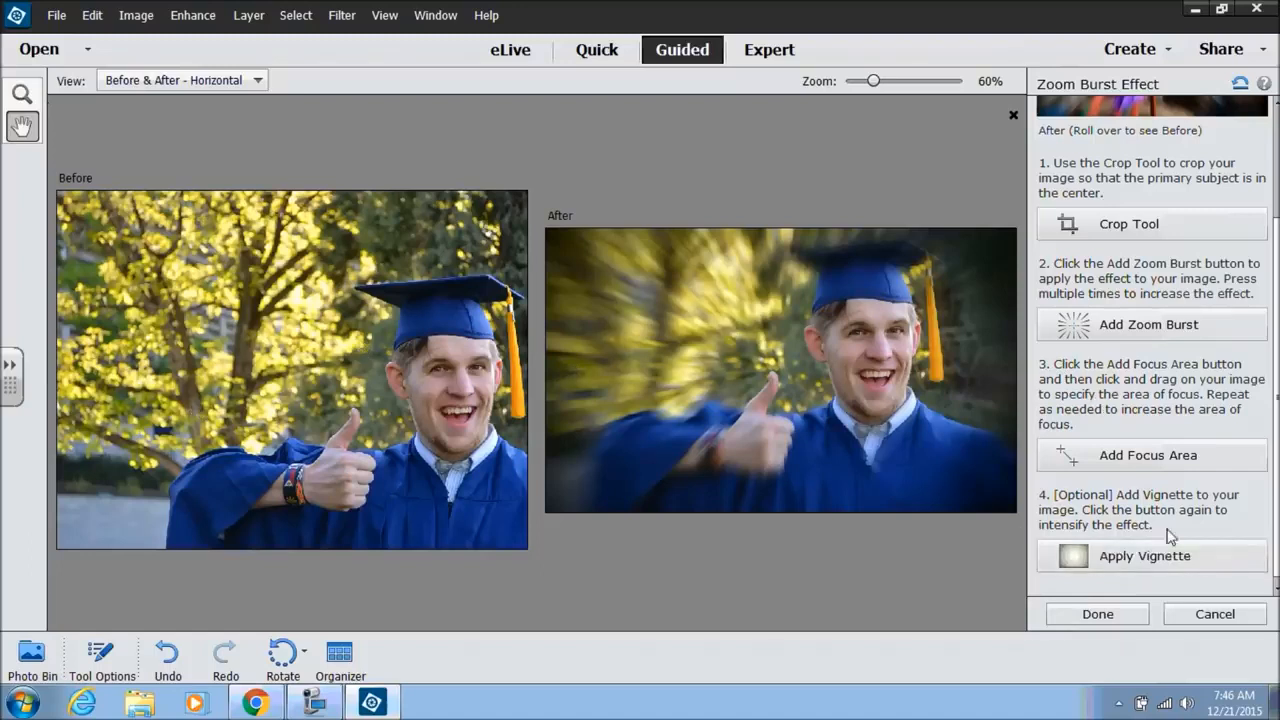
left_click(1214, 615)
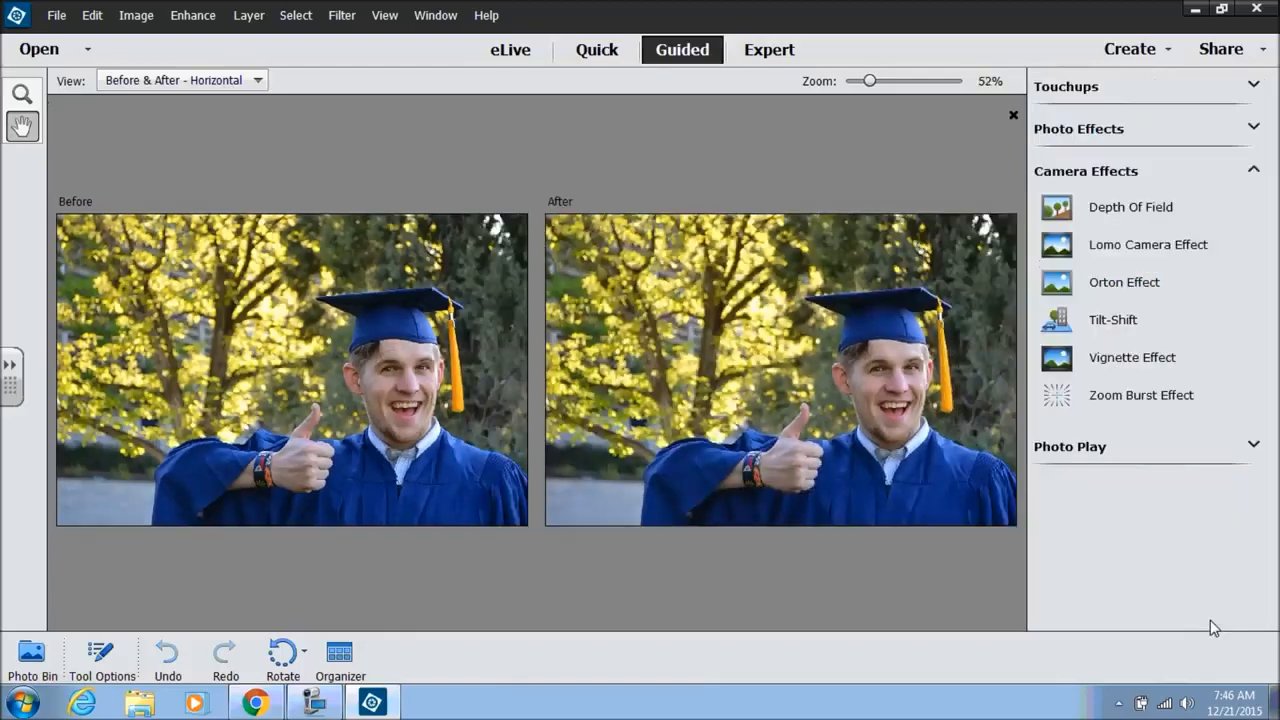
Try the Photo Play Picture Stack effect with 4 pictures and with 8 pictures, and cancel it.
left_click(1254, 175)
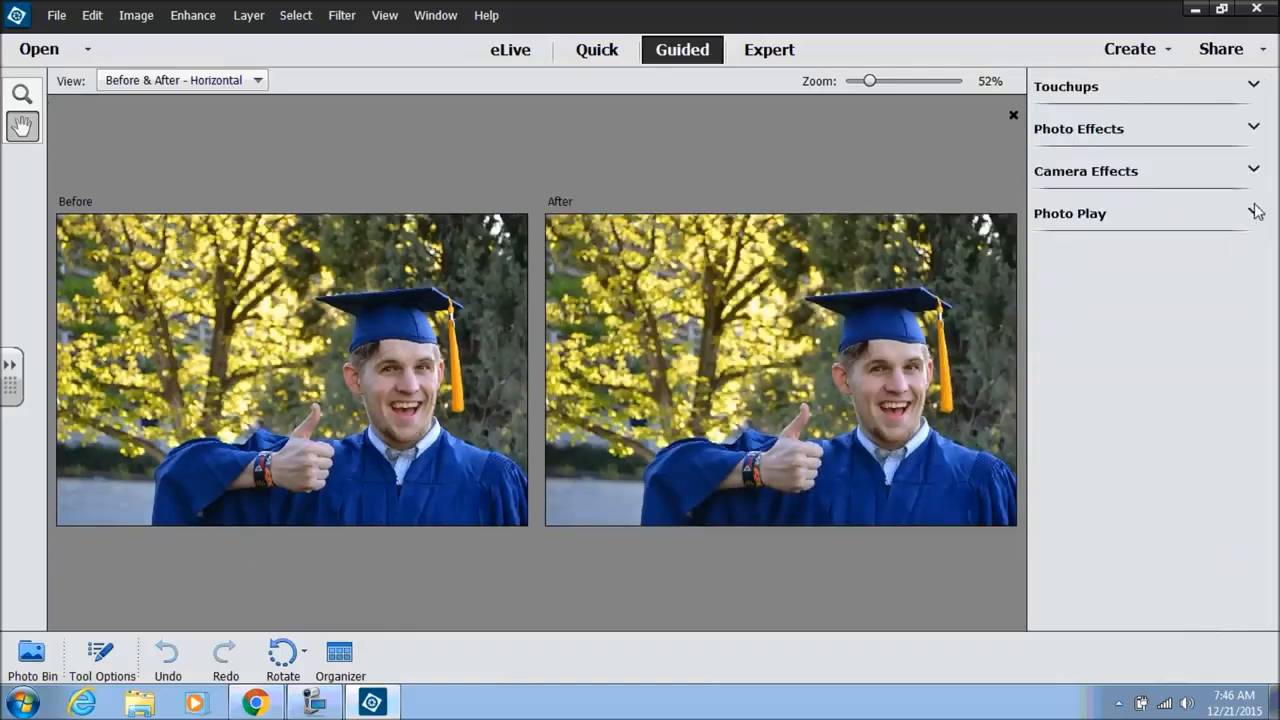
left_click(1254, 212)
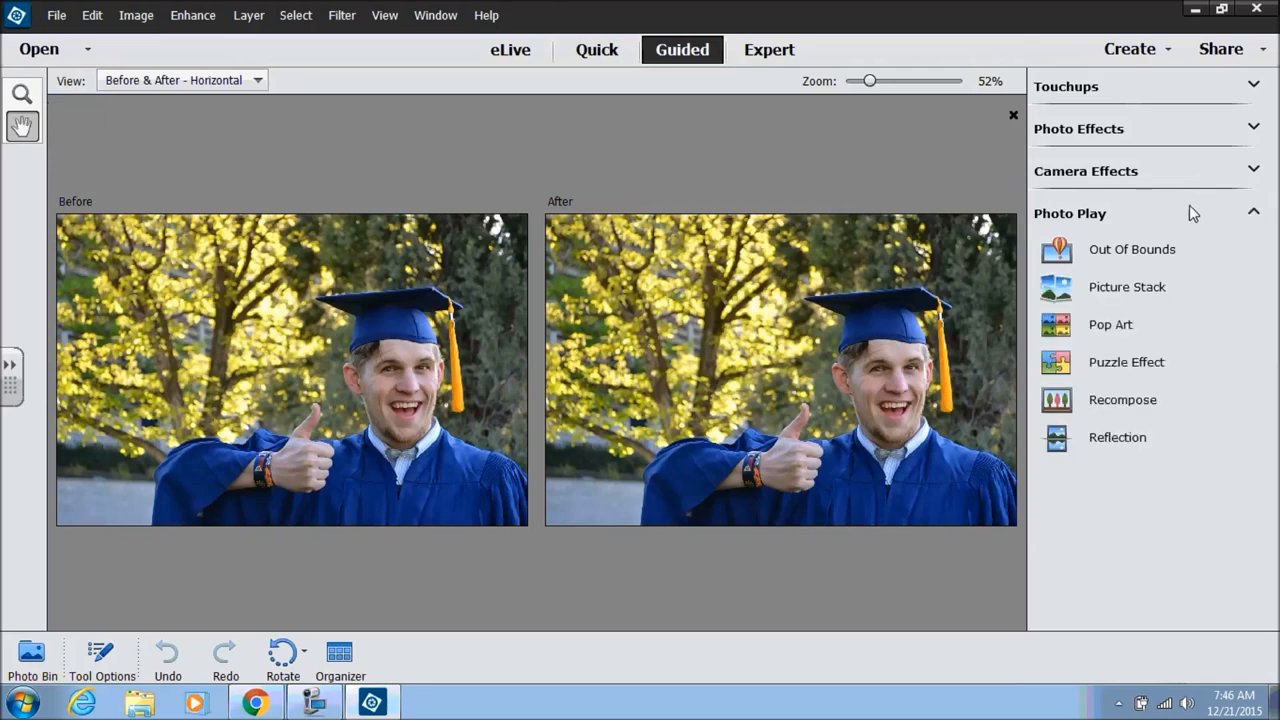
left_click(1128, 287)
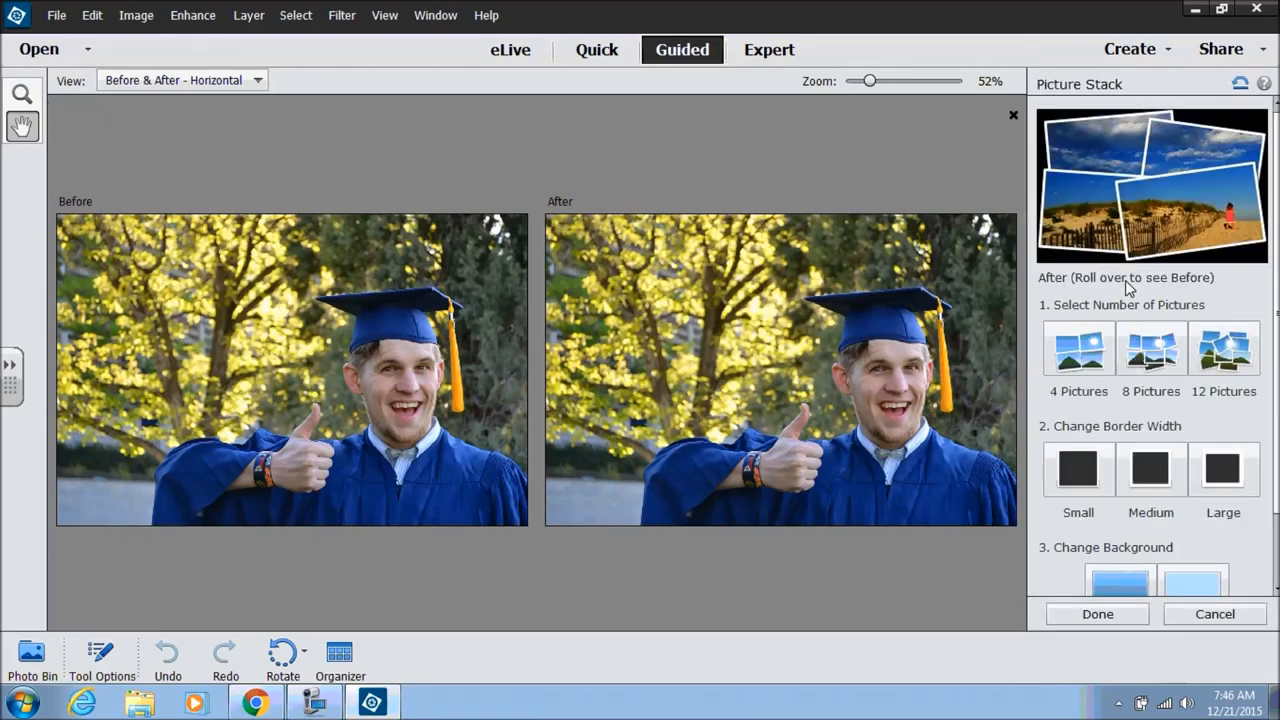
left_click(1083, 352)
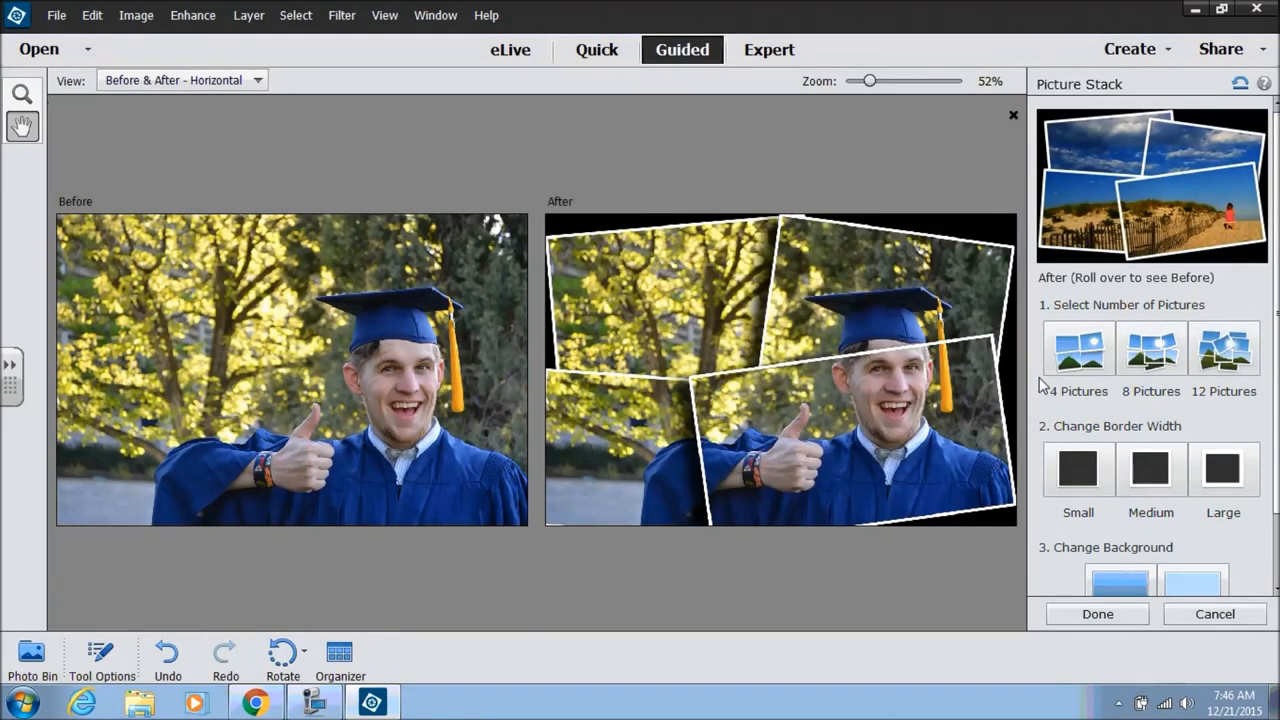
left_click(1146, 370)
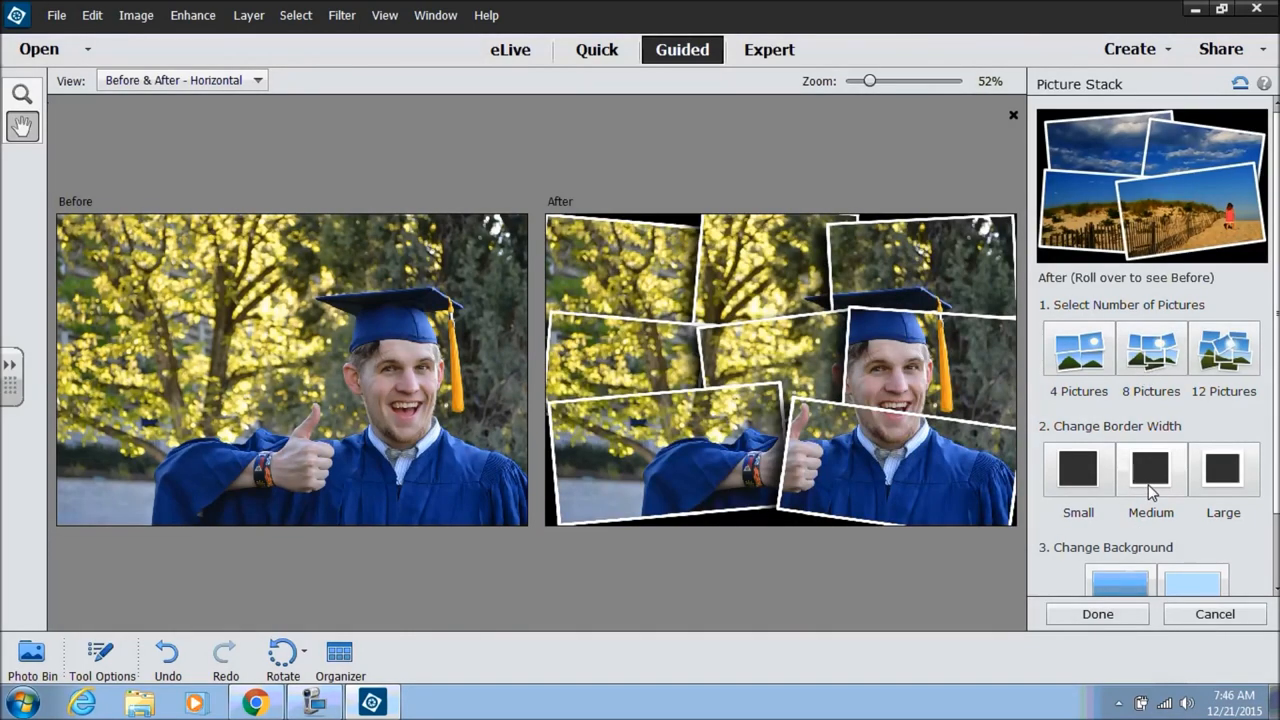
left_click(1207, 615)
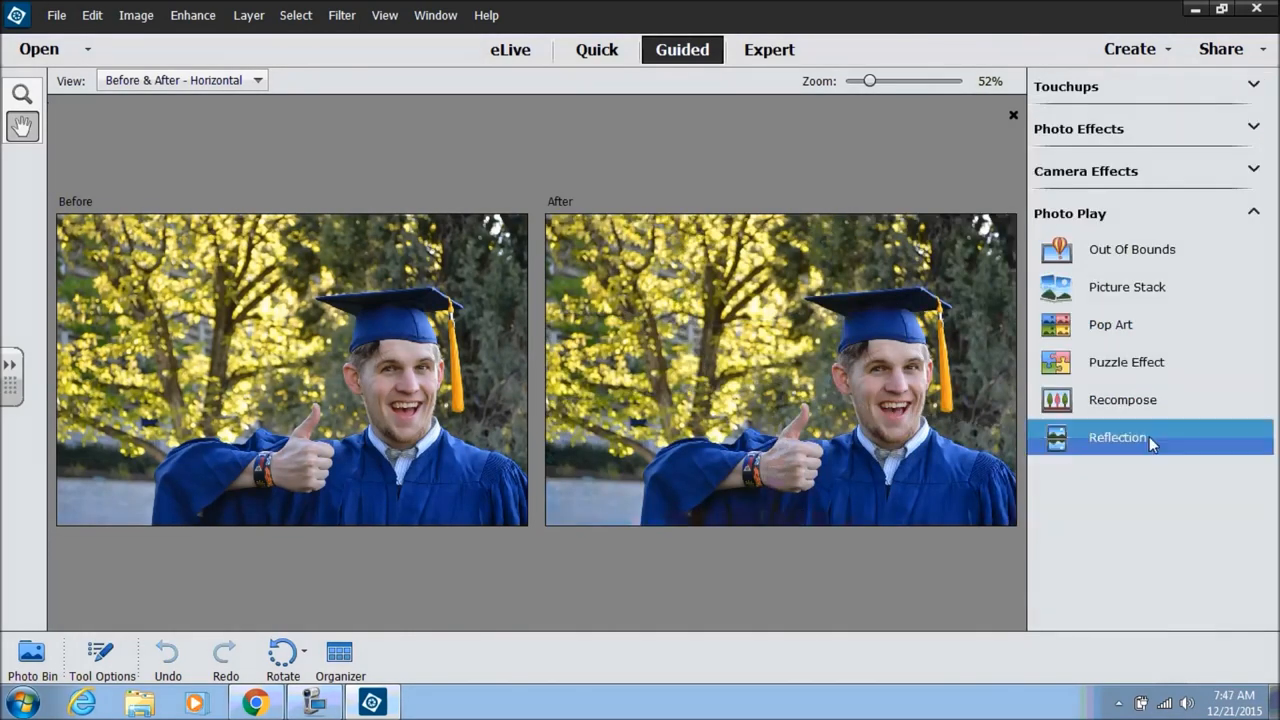
Apply the Photo Play Puzzle Effect to the graduate photo with Medium pieces.
left_click(1138, 362)
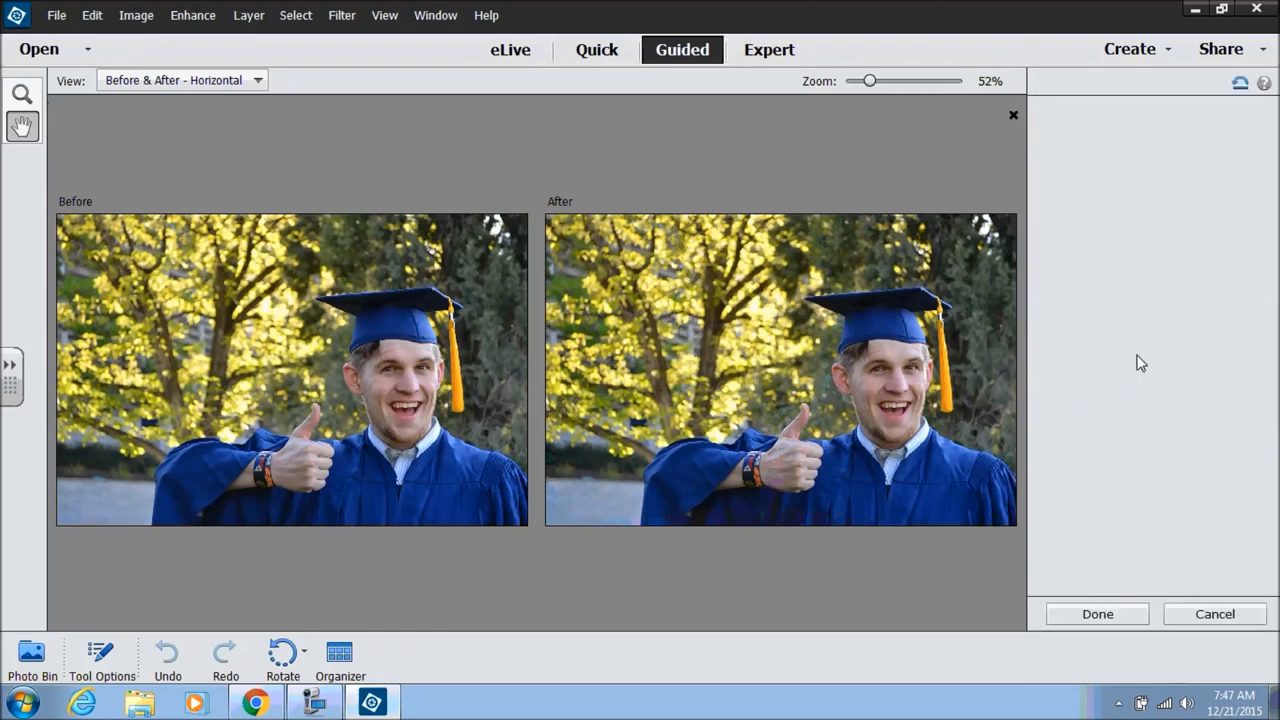
mouse_move(1114, 172)
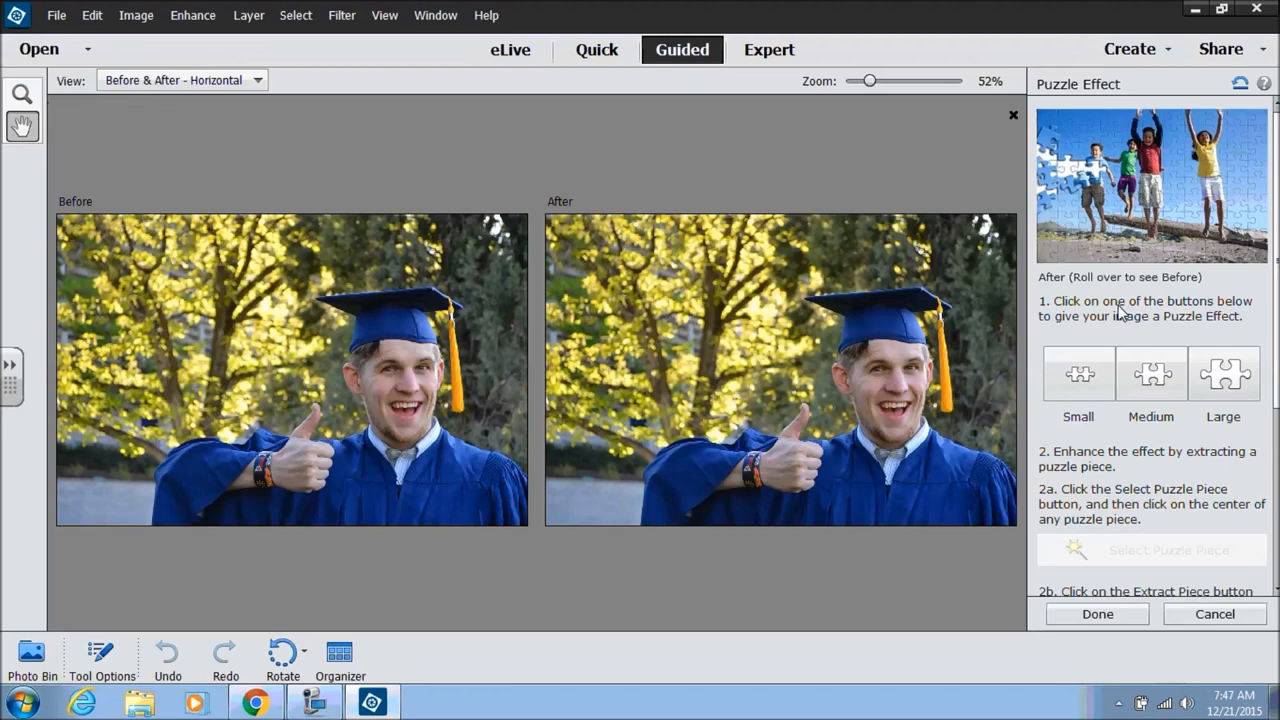
left_click(1152, 373)
left_click(1164, 380)
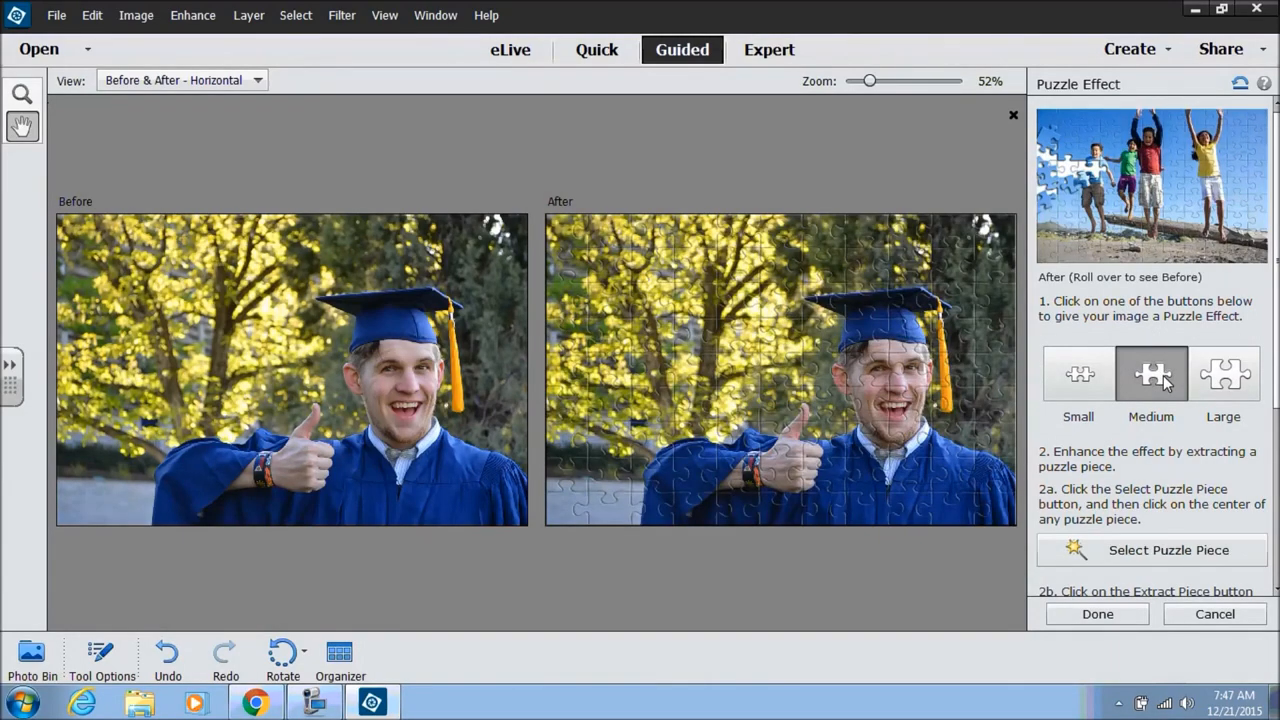
Extract the puzzle piece over the tree trunk above the thumb, and move it out of its gap toward the graduate's face.
left_click(1135, 558)
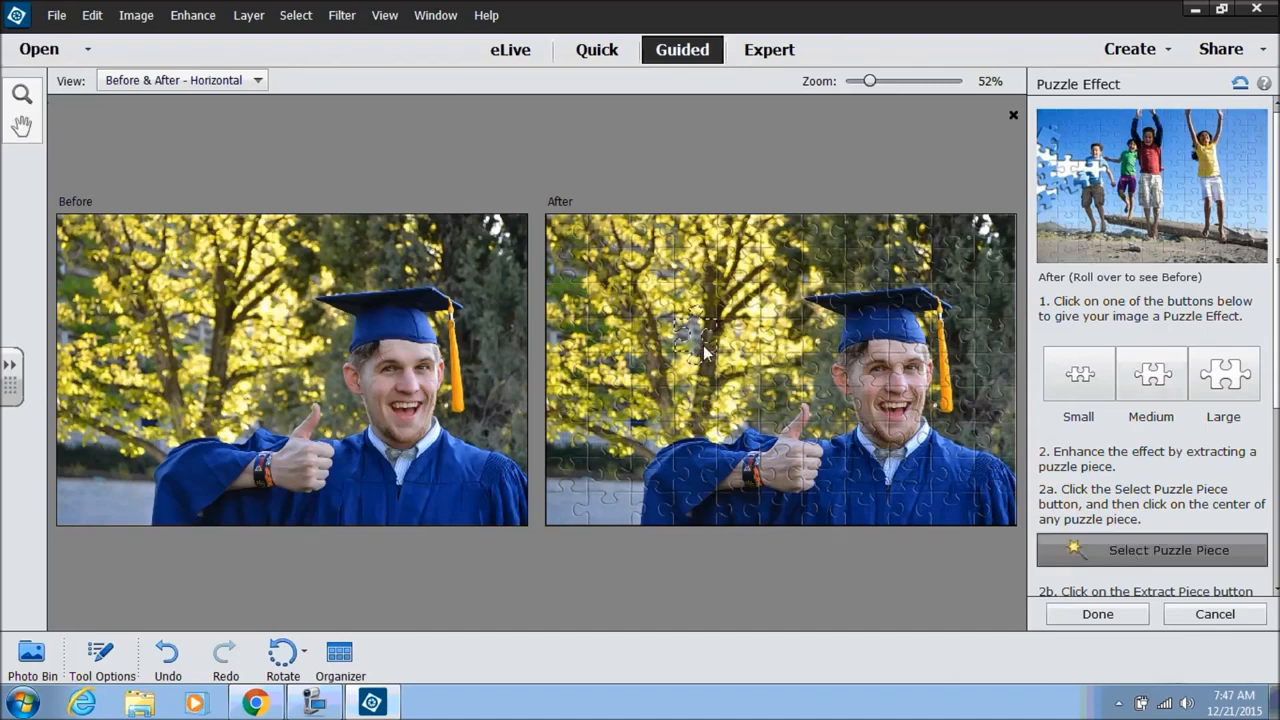
left_click(742, 362)
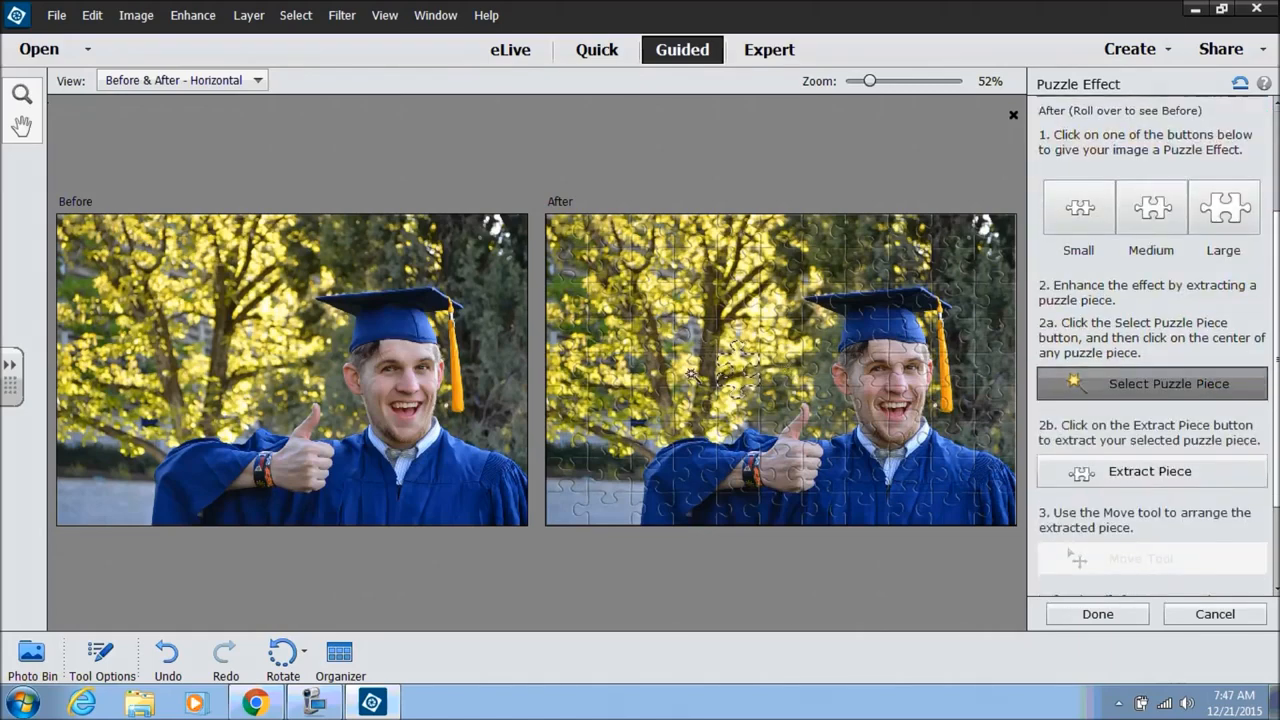
left_click(706, 378)
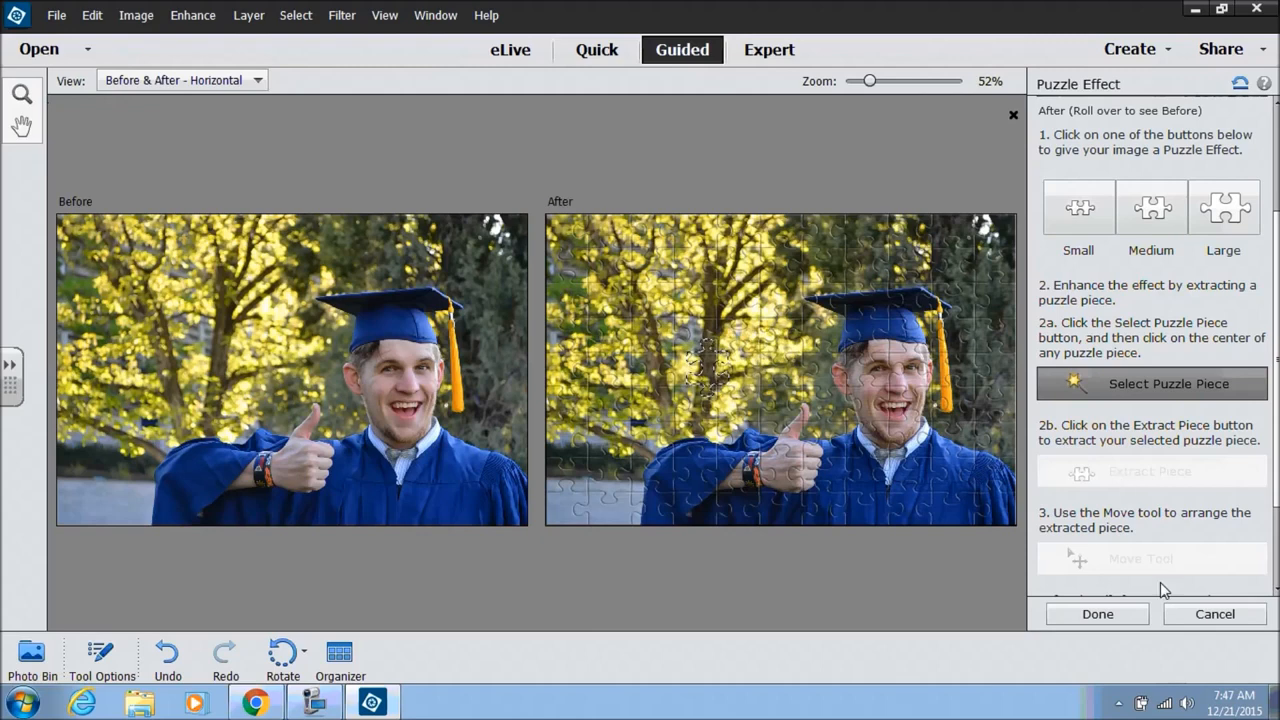
scroll(1265, 505, "down", 3)
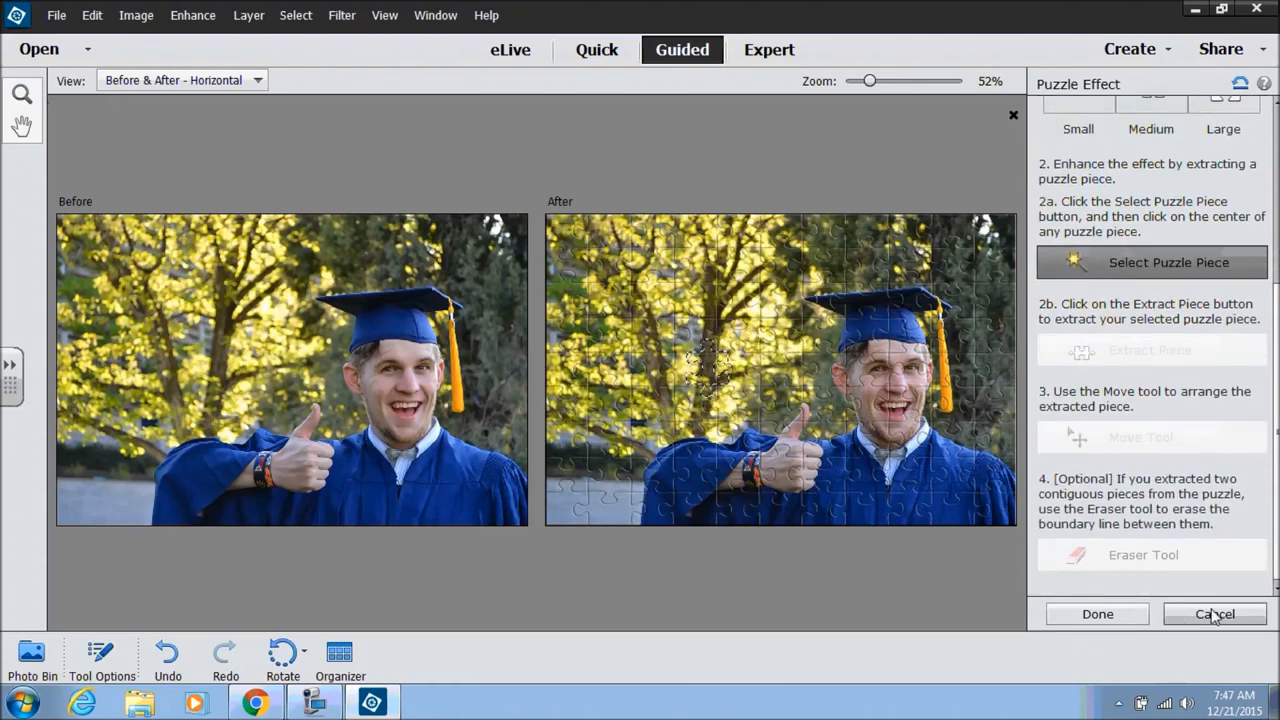
left_click(705, 372)
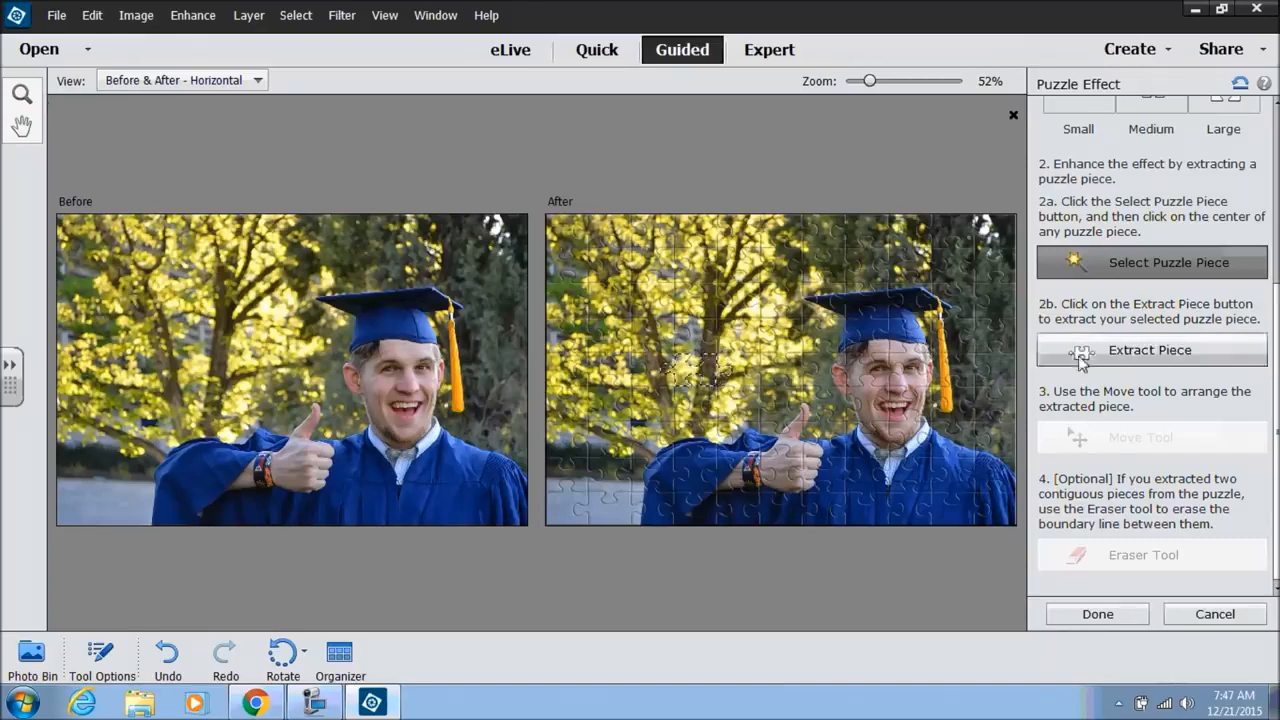
left_click(1115, 345)
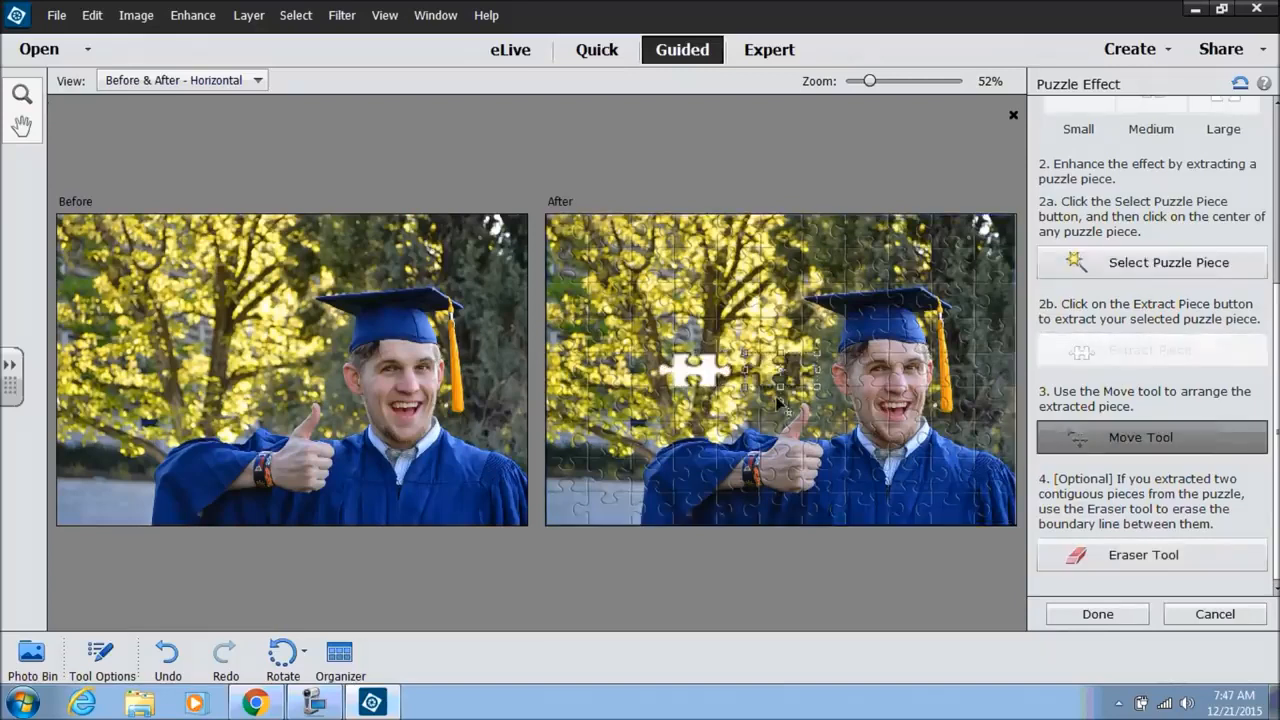
mouse_move(788, 370)
left_mouse_down()
mouse_move(724, 388)
mouse_move(795, 369)
left_mouse_up()
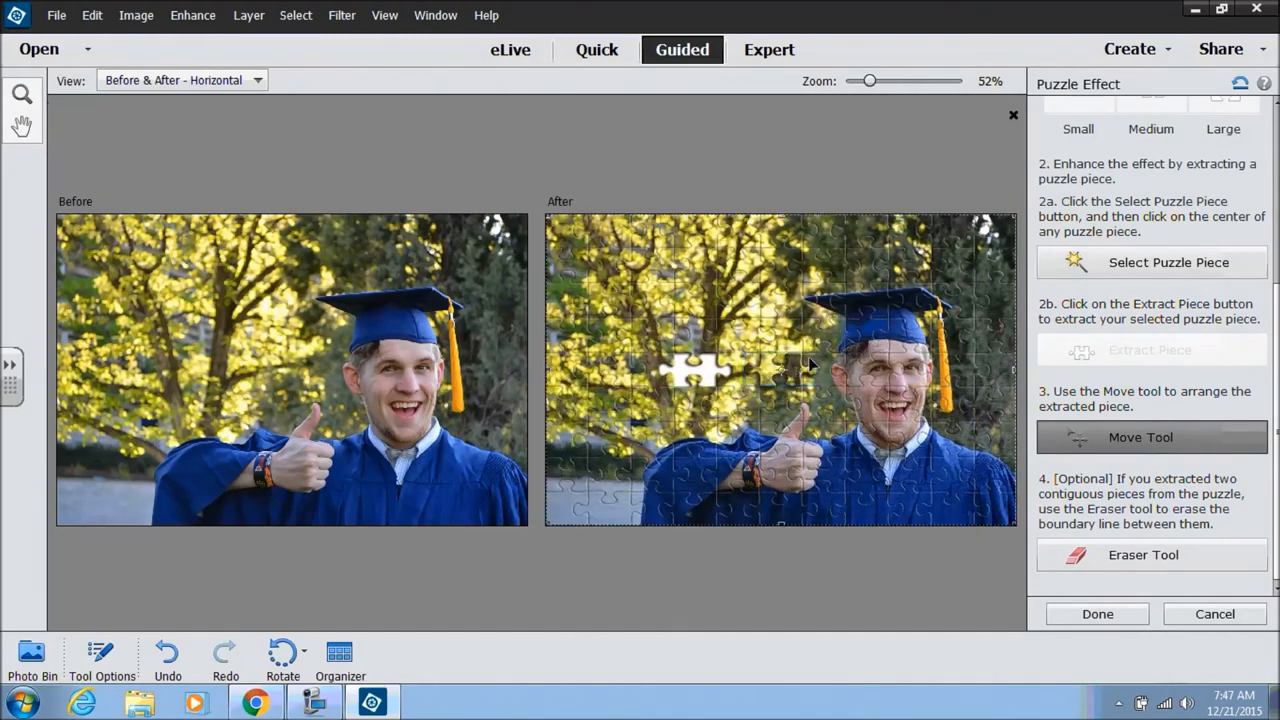
Choose the Eraser Tool in the Puzzle Effect, and cancel the effect on the graduate photo.
left_click(1170, 550)
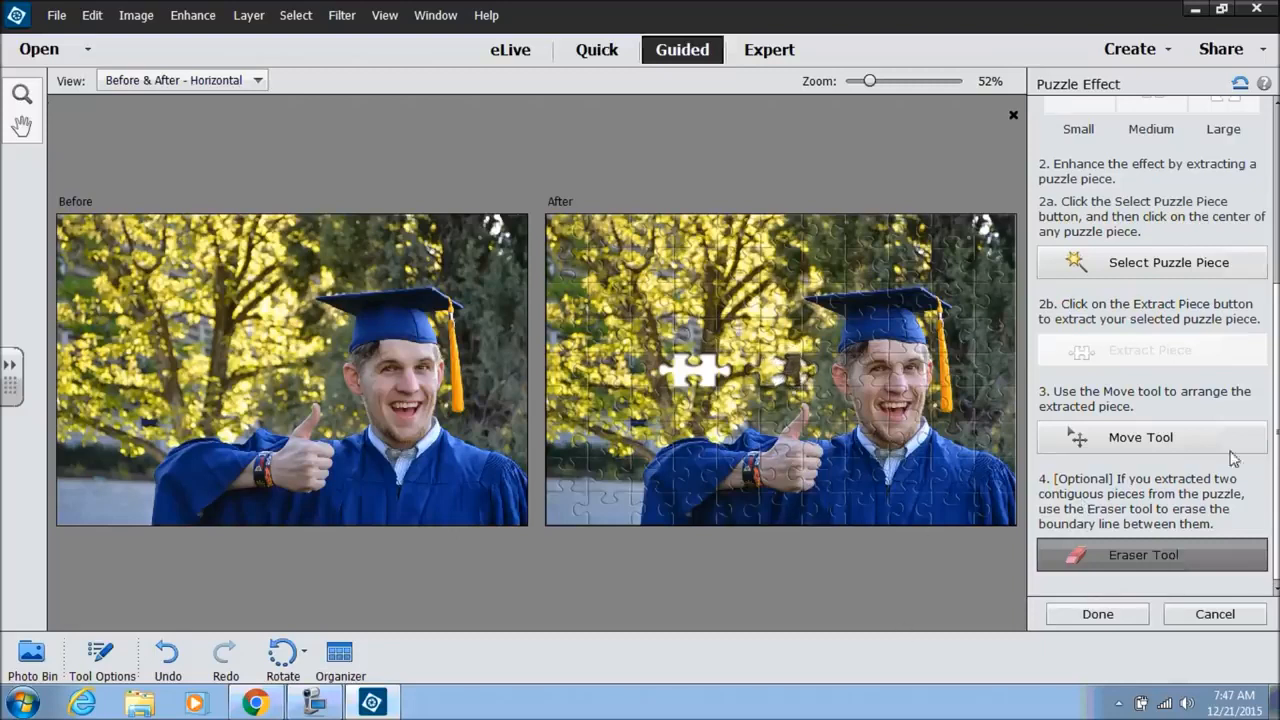
left_click(1203, 630)
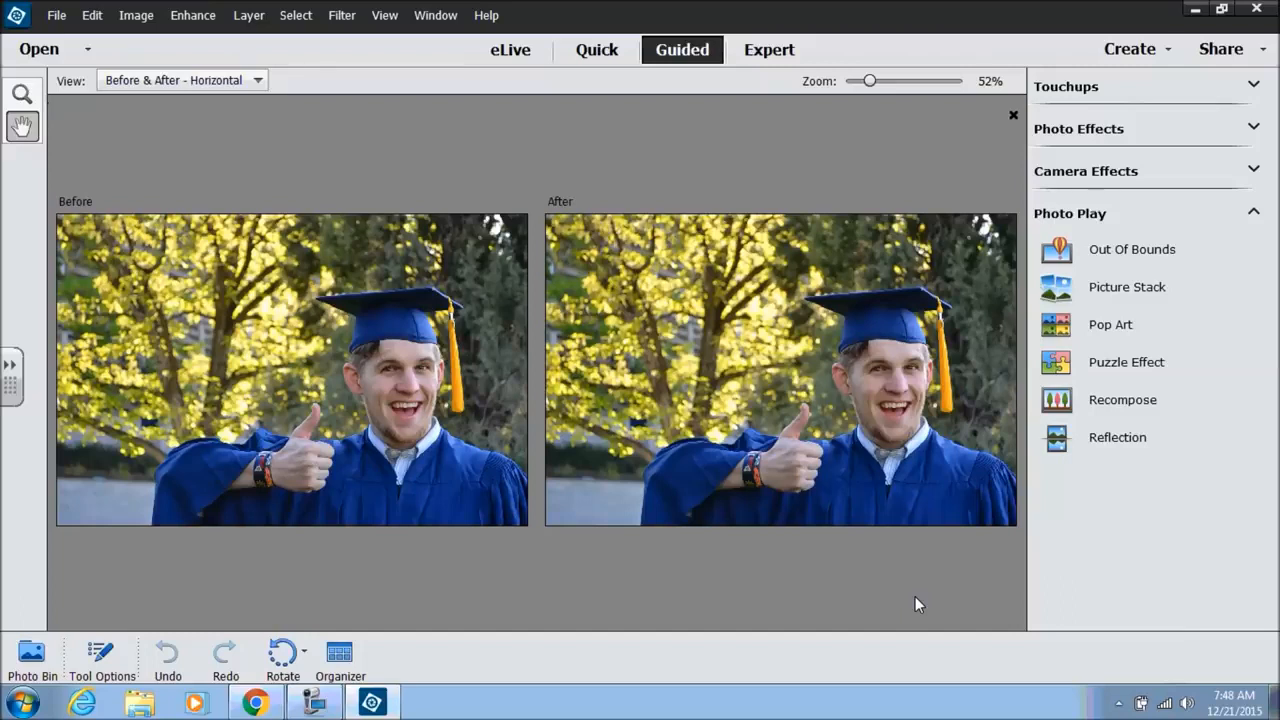
Switch to Expert mode and close graduate.jpg.
left_click(769, 50)
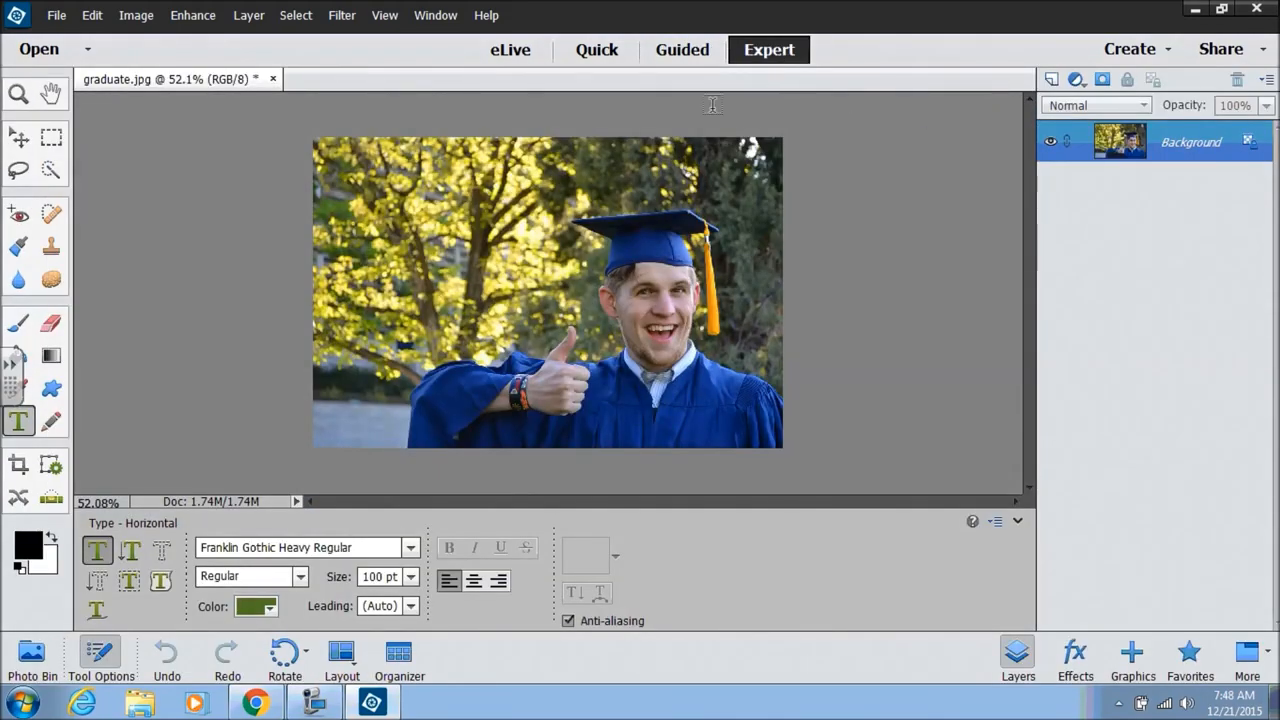
left_click(272, 79)
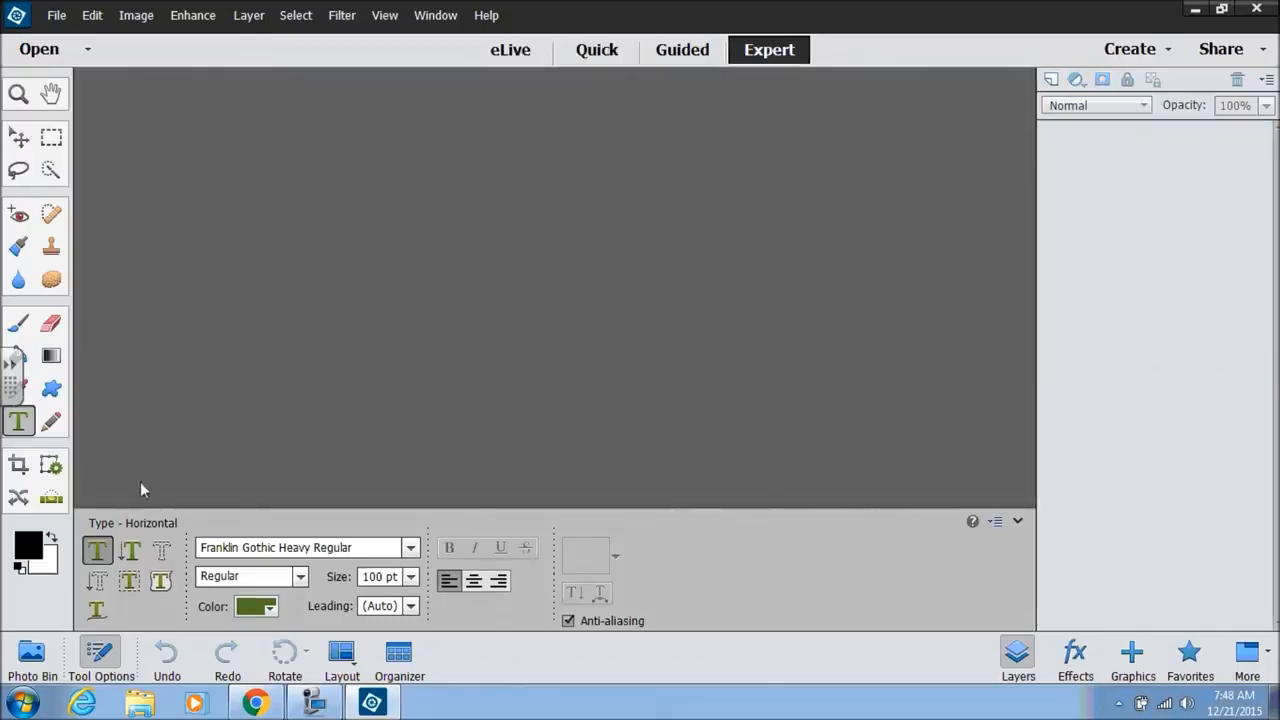
Show the Photo Bin and open the recent gorilla photo example (4).jpg.
left_click(32, 654)
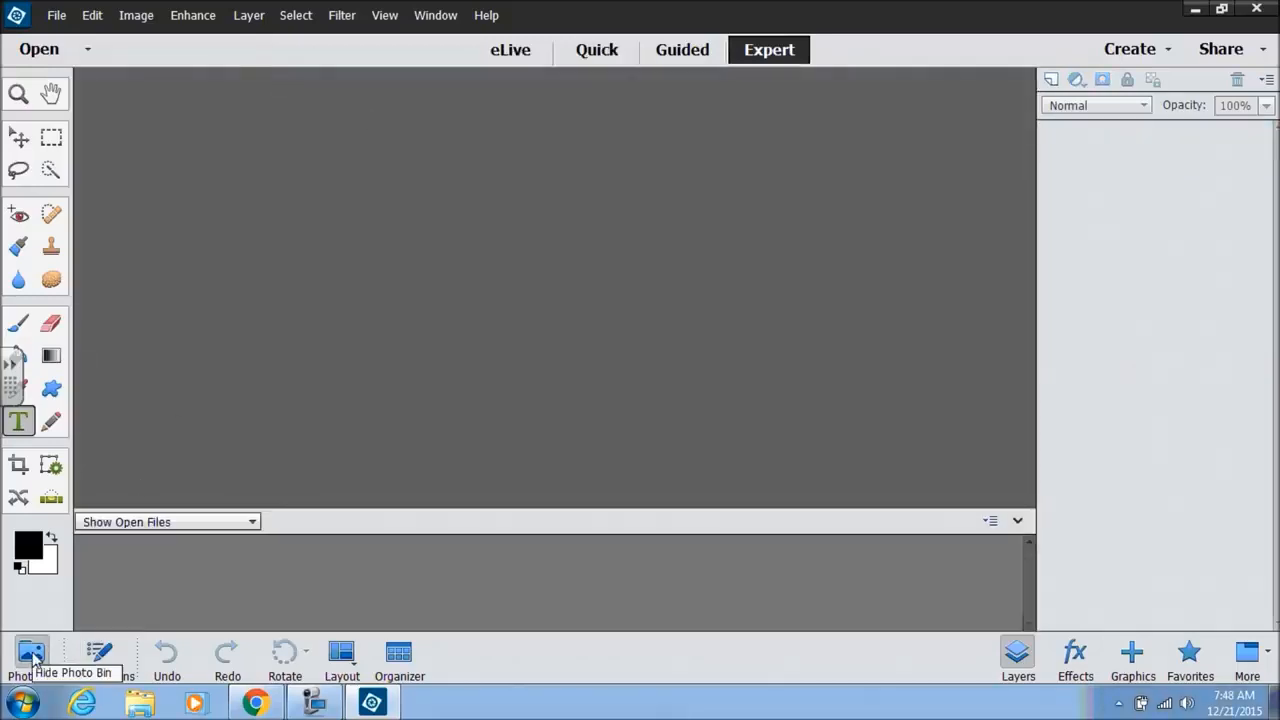
left_click(88, 52)
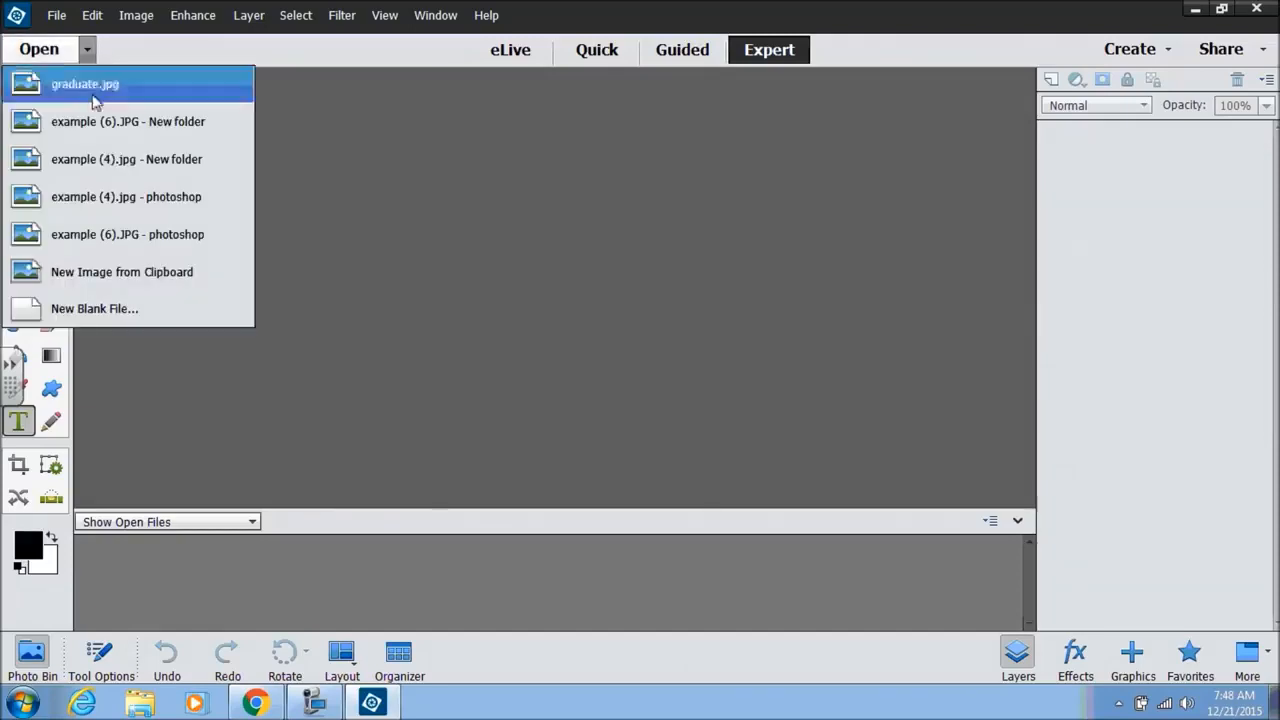
left_click(90, 150)
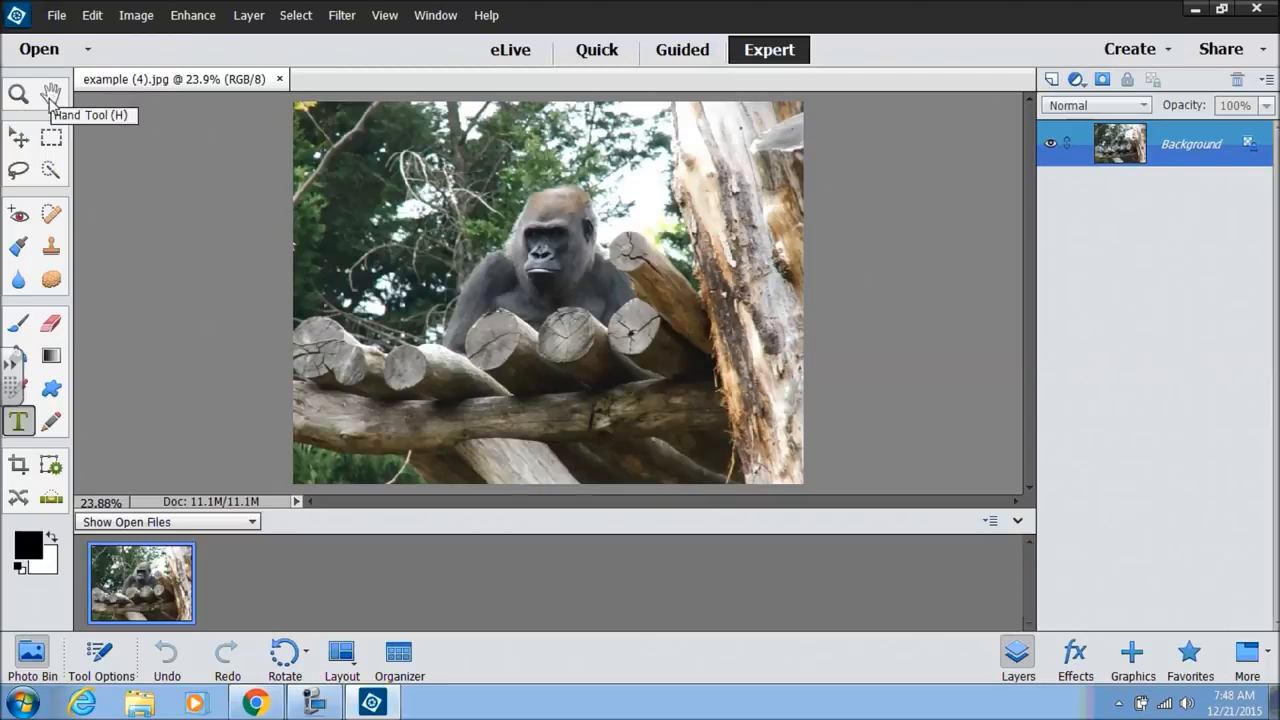
Select the gorilla's face with the Elliptical Marquee tool and fit the oval selection around it.
left_click(18, 140)
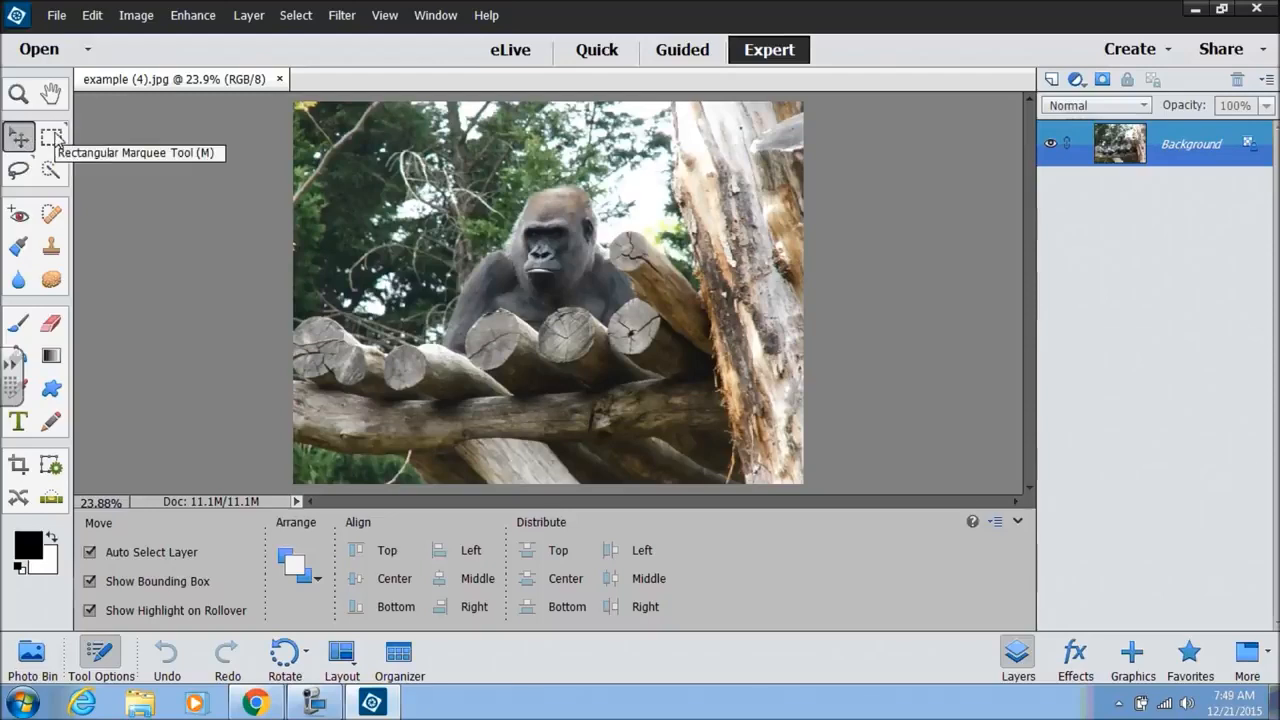
left_click(53, 138)
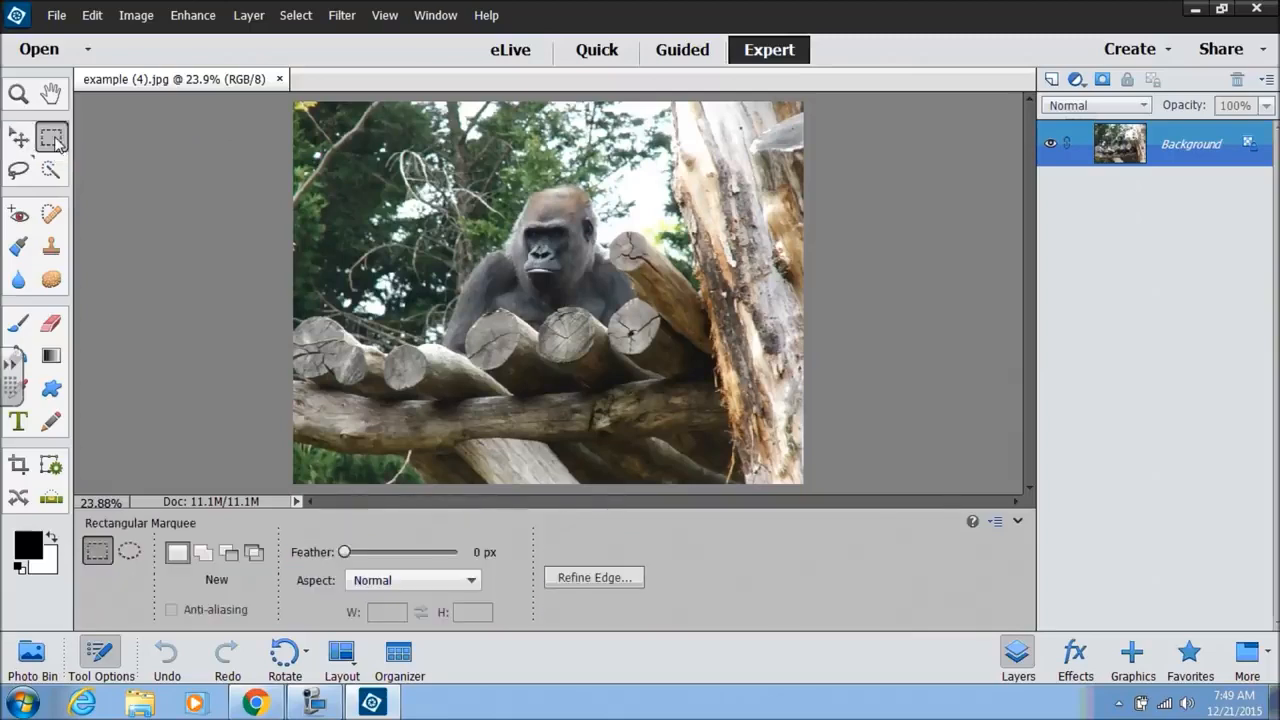
left_click(129, 552)
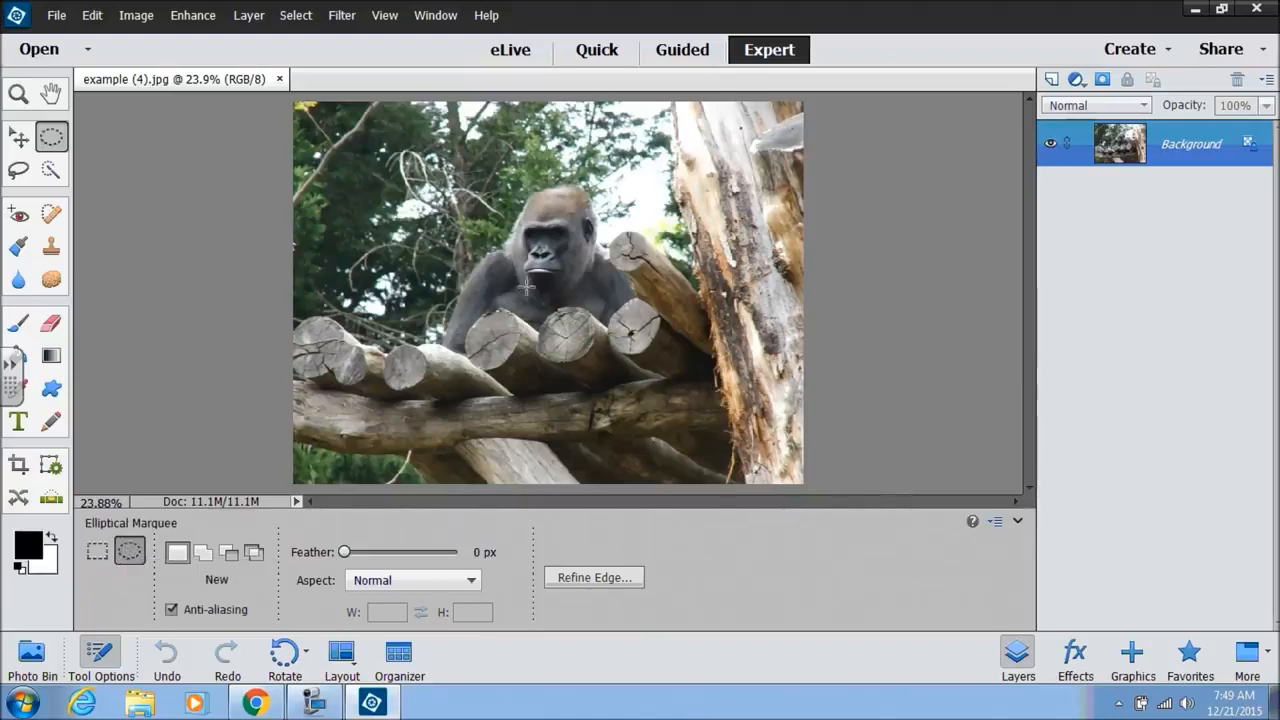
left_click_drag(526, 202, 542, 261)
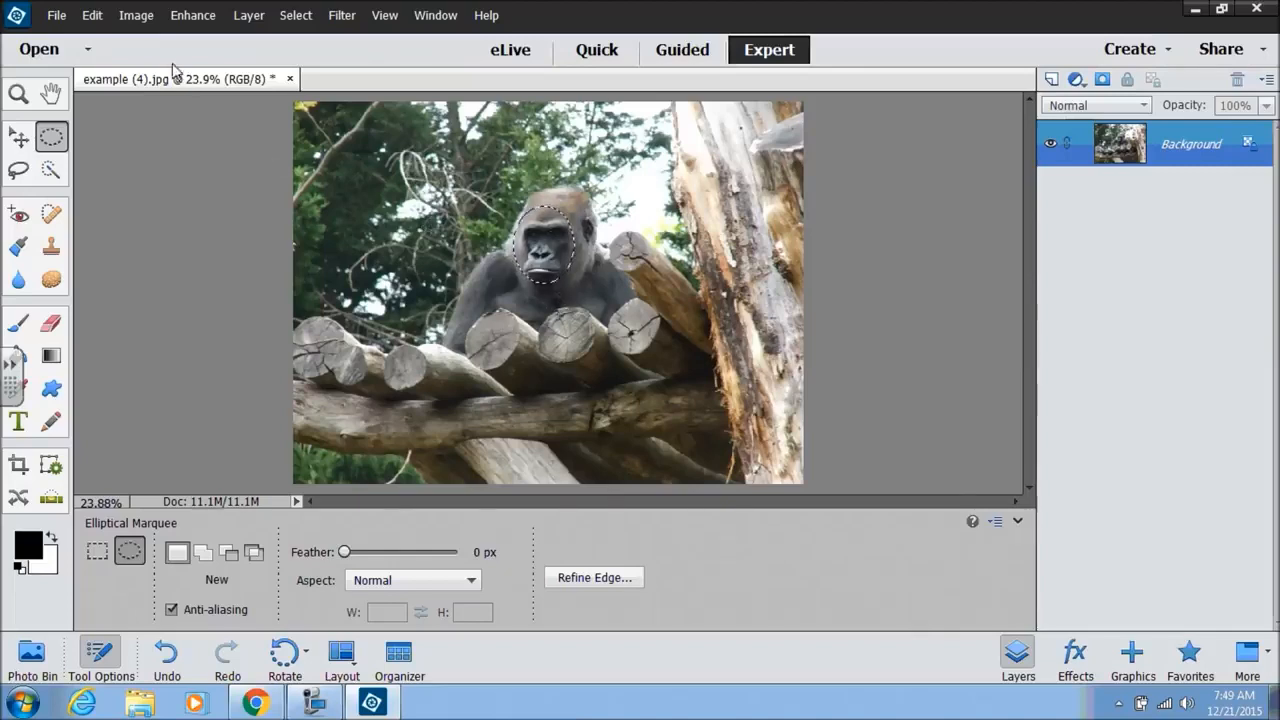
Copy the selected gorilla face and paste it as a new layer.
left_click(93, 16)
left_click(104, 123)
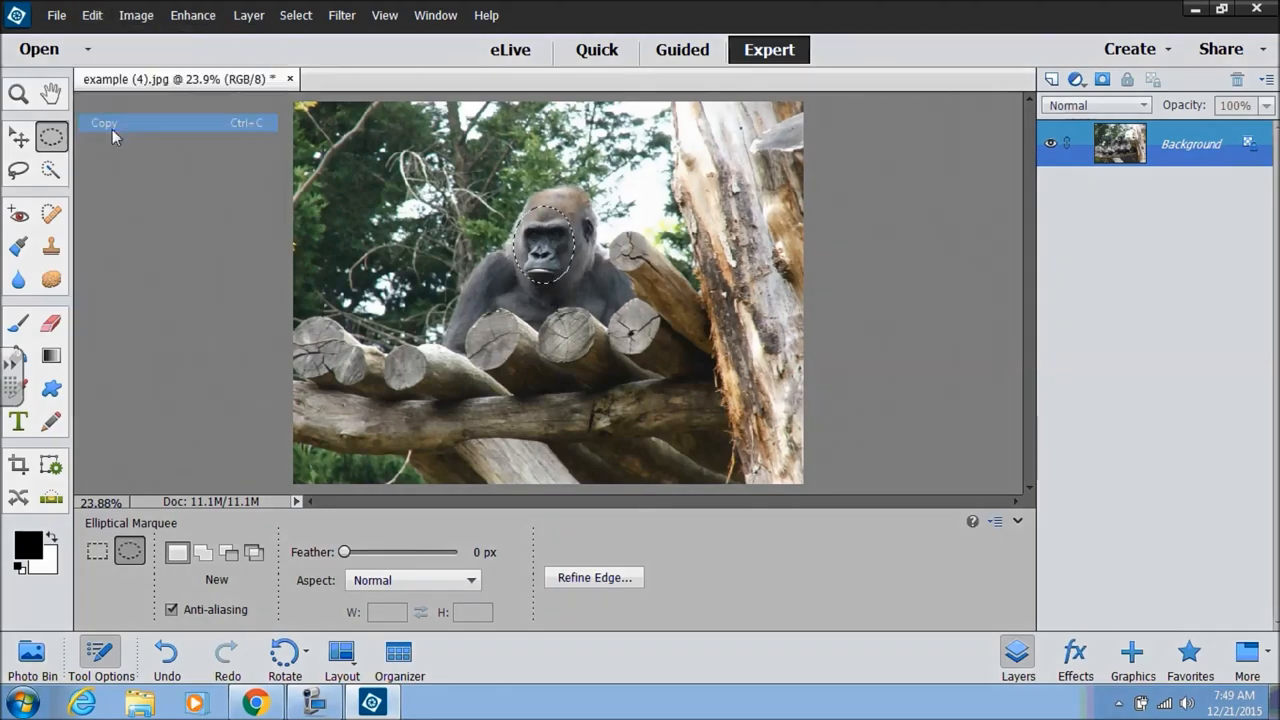
left_click(93, 16)
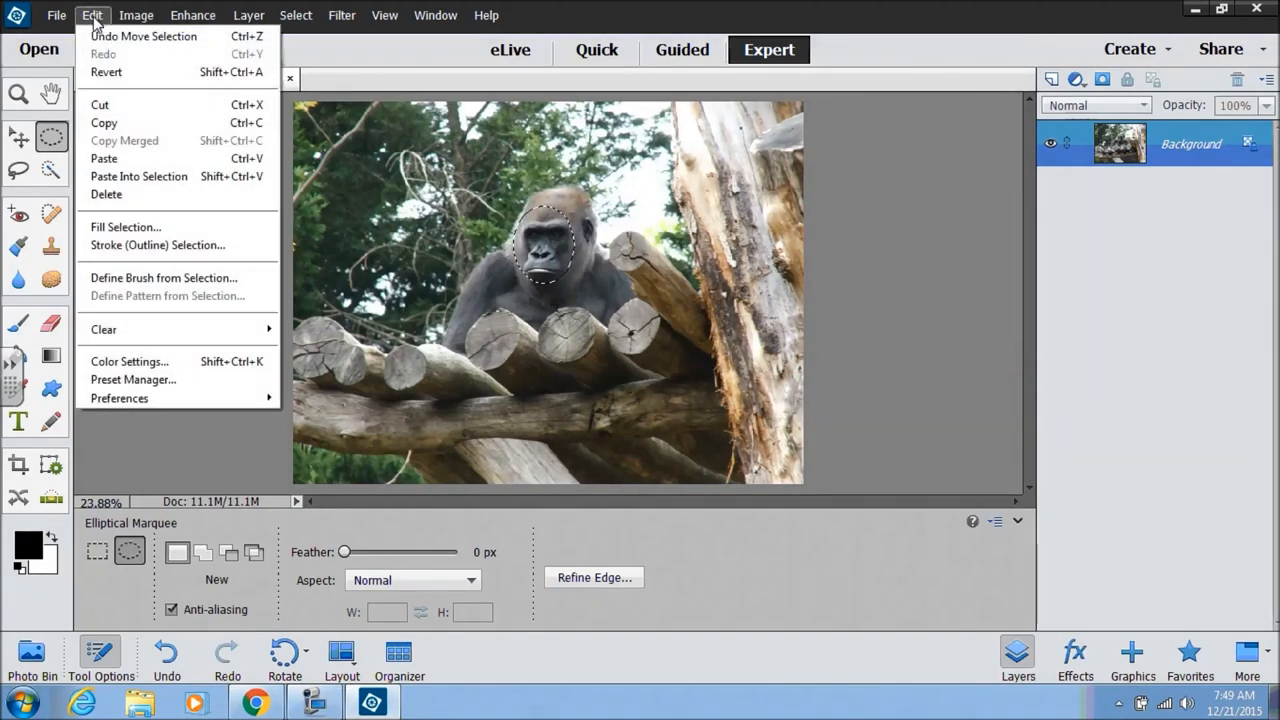
left_click(109, 159)
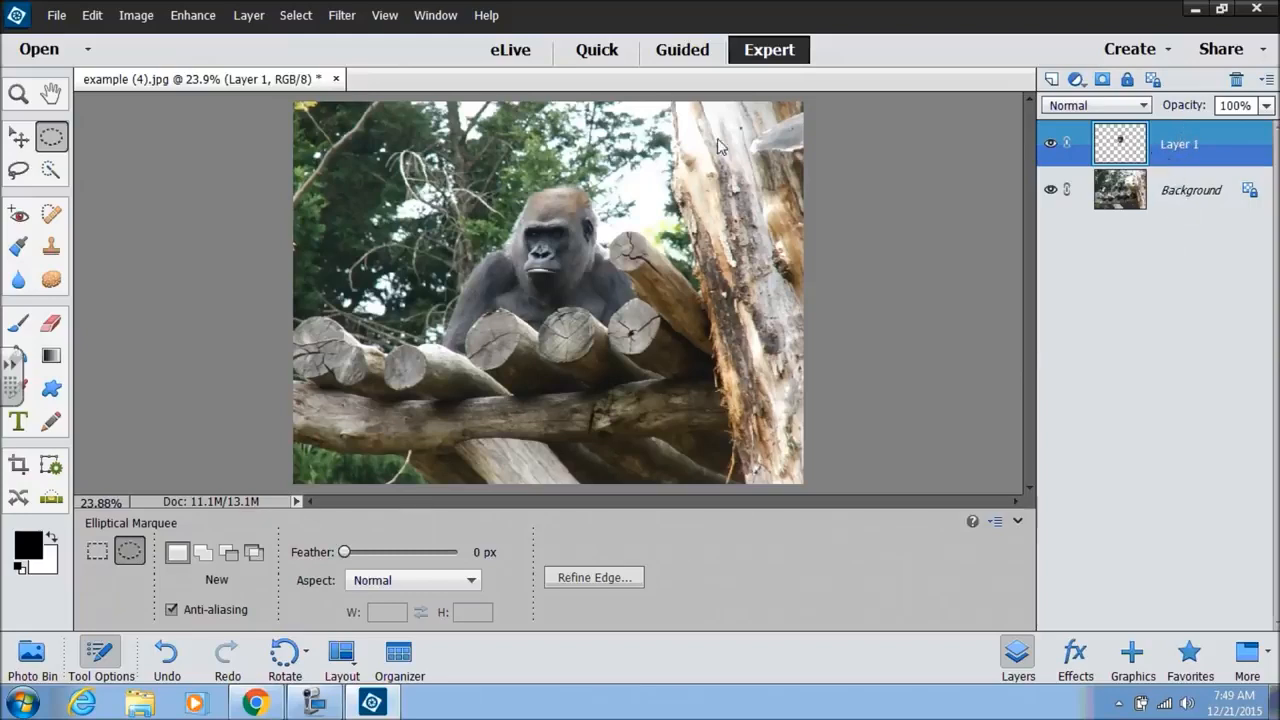
Move the pasted face onto the rightmost log end, and shrink it to fit the log.
left_click(18, 137)
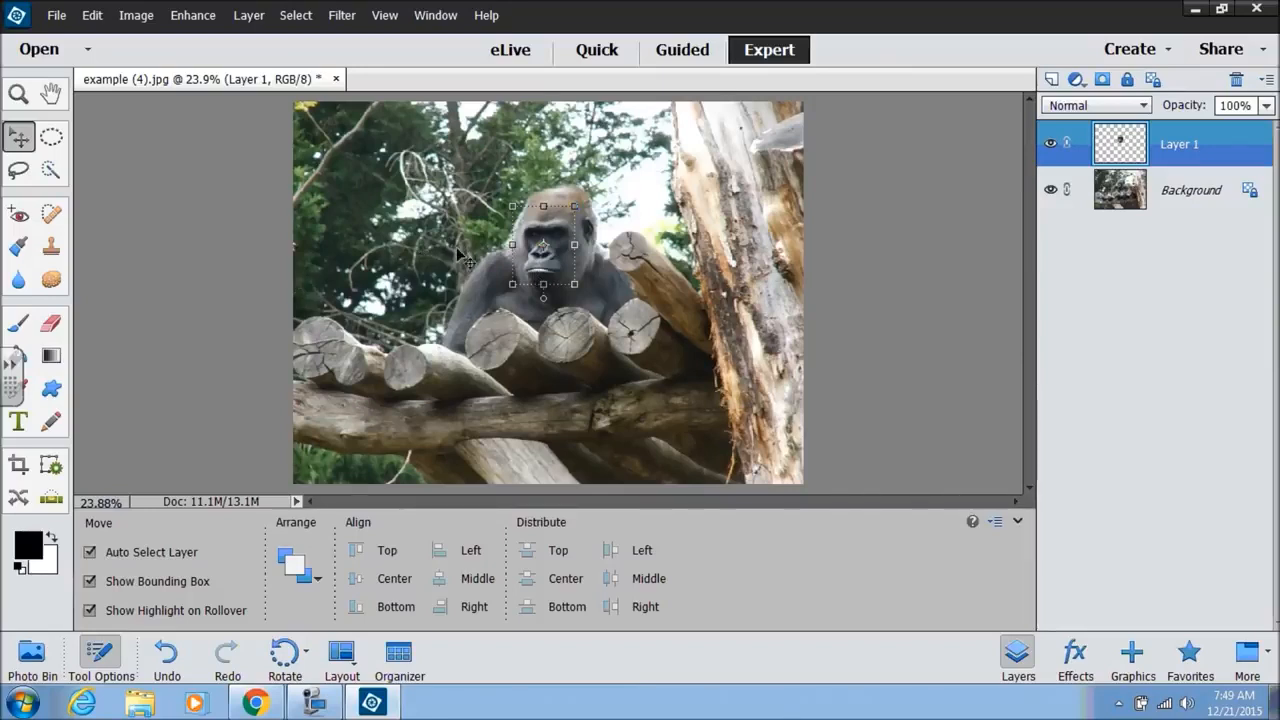
left_click_drag(539, 243, 637, 322)
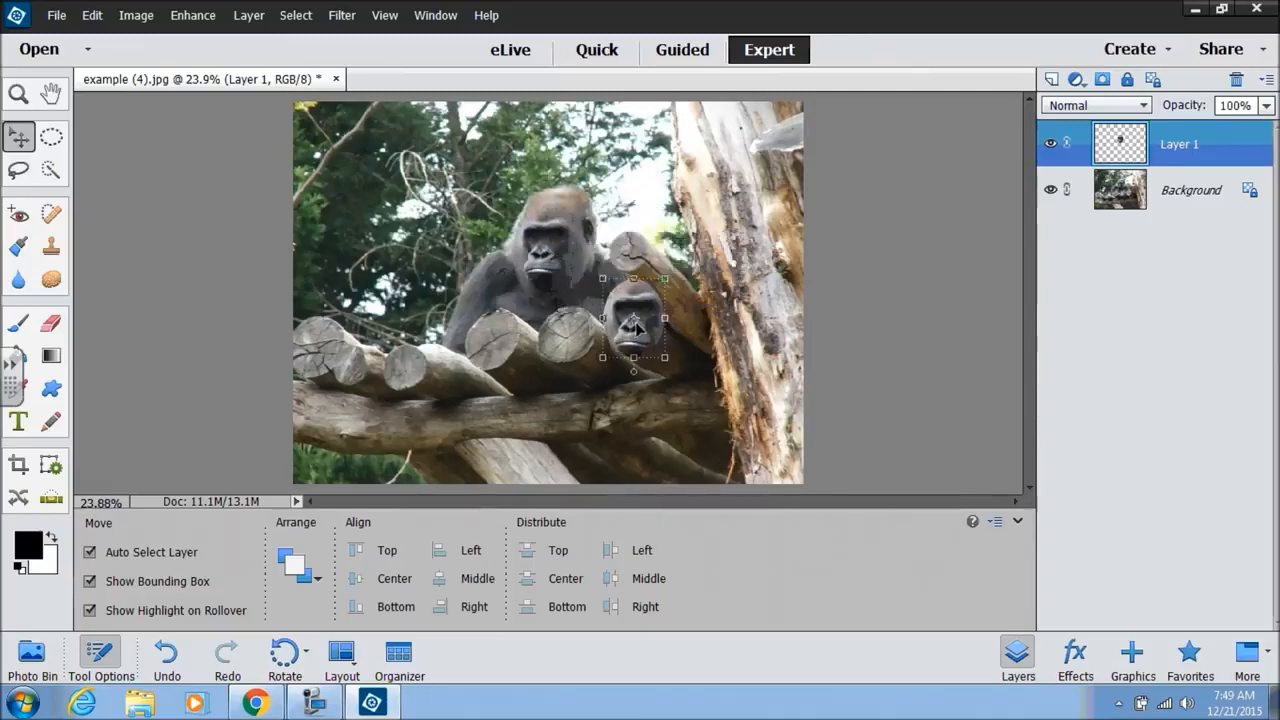
mouse_move(665, 279)
left_mouse_down()
mouse_move(664, 262)
mouse_move(652, 298)
left_mouse_up()
left_click(581, 391)
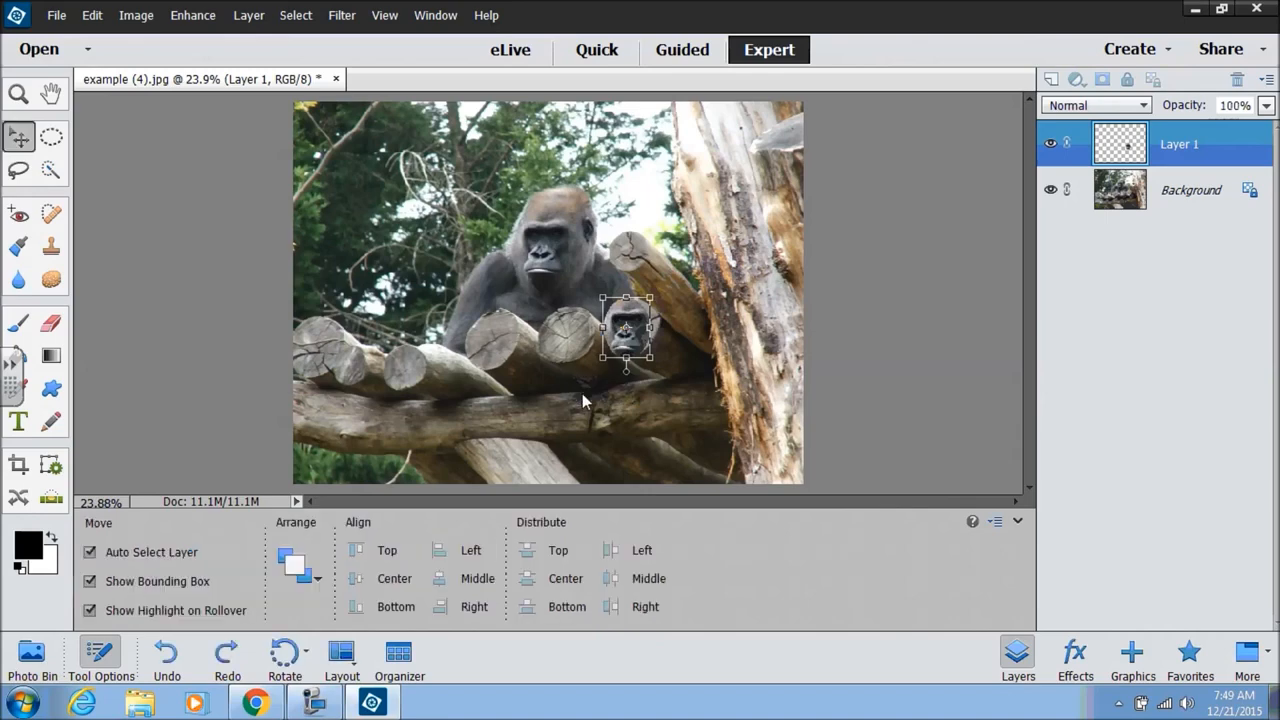
Duplicate the small face layer three times and move the copies onto the other log ends.
right_click(1148, 138)
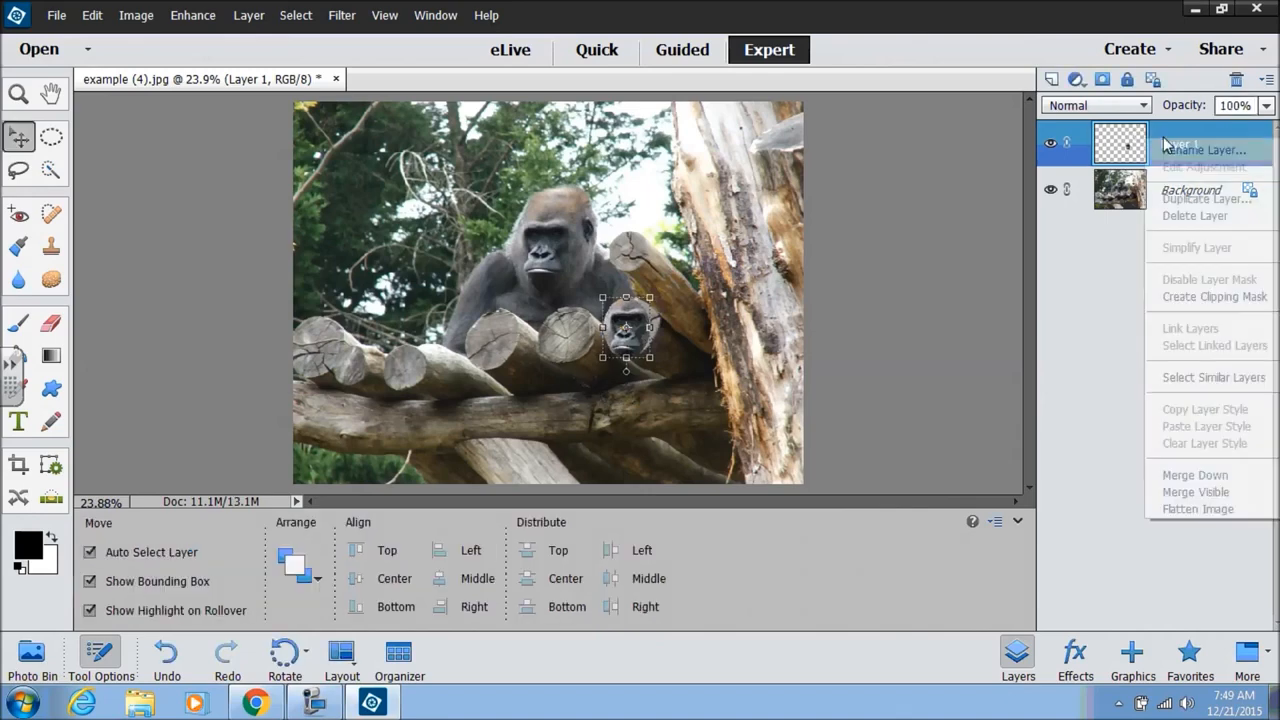
left_click(1190, 199)
left_click(808, 209)
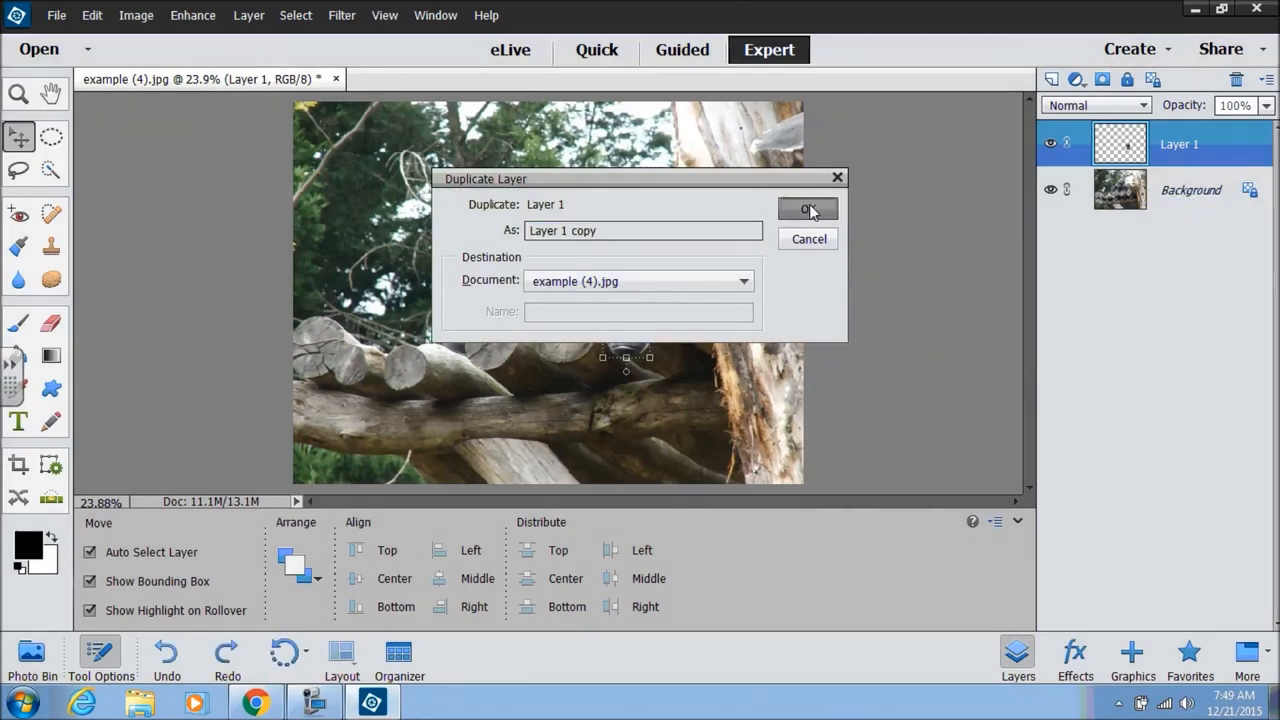
right_click(1180, 146)
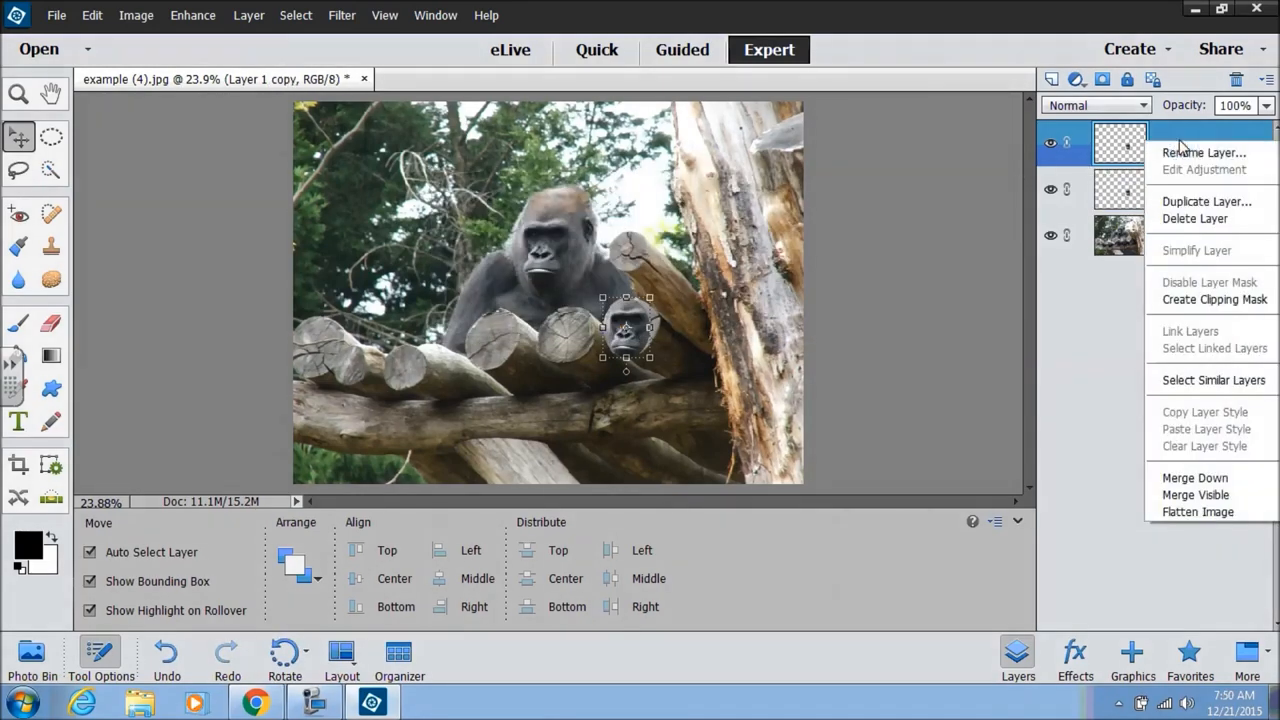
left_click(1195, 201)
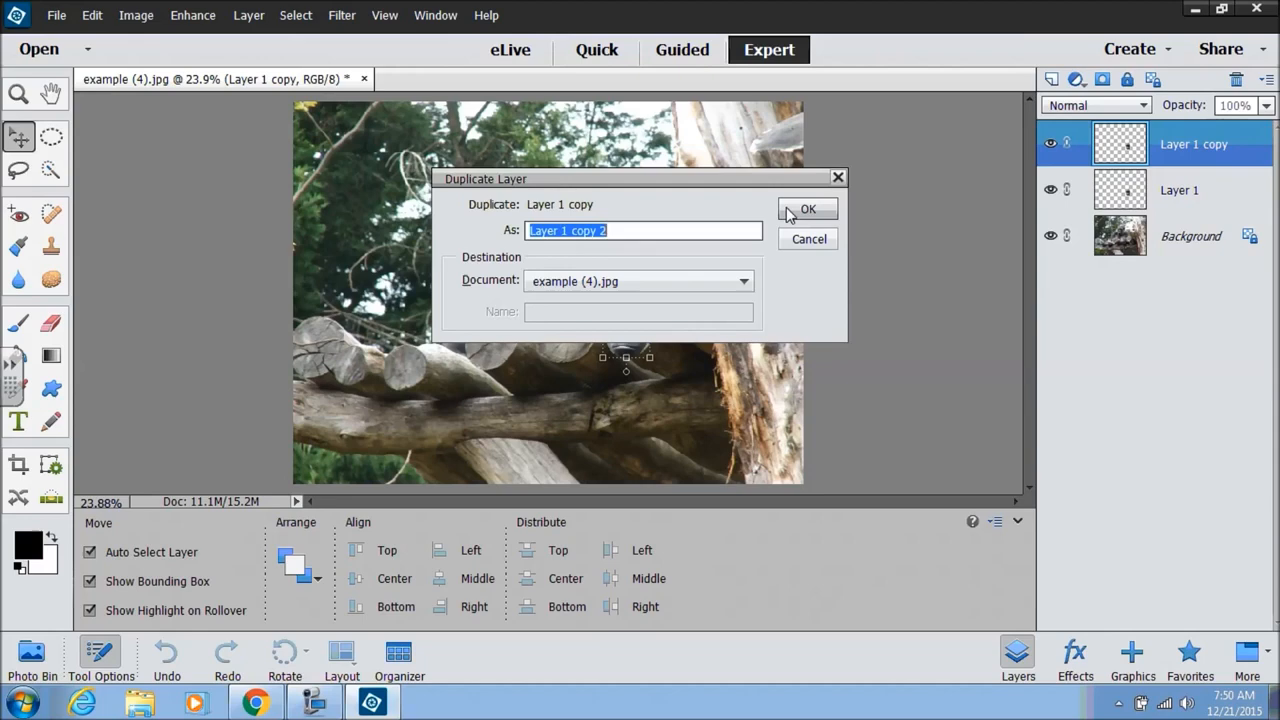
left_click(790, 208)
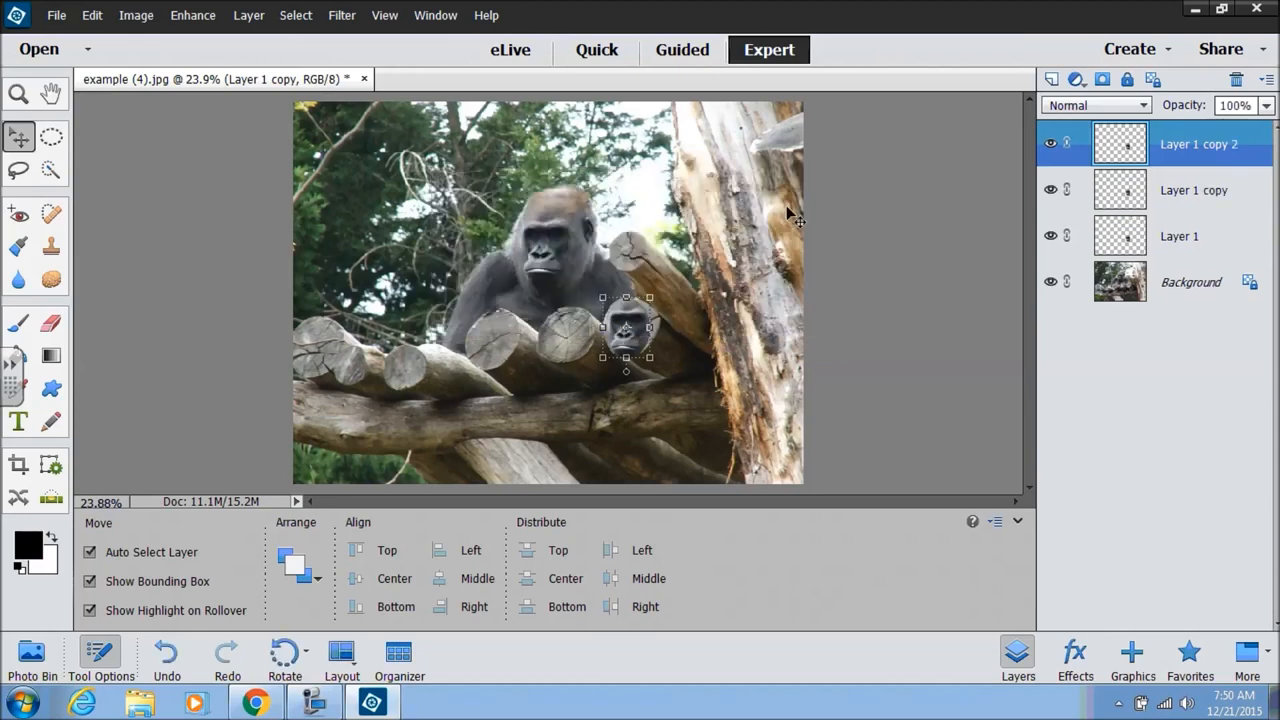
right_click(1187, 145)
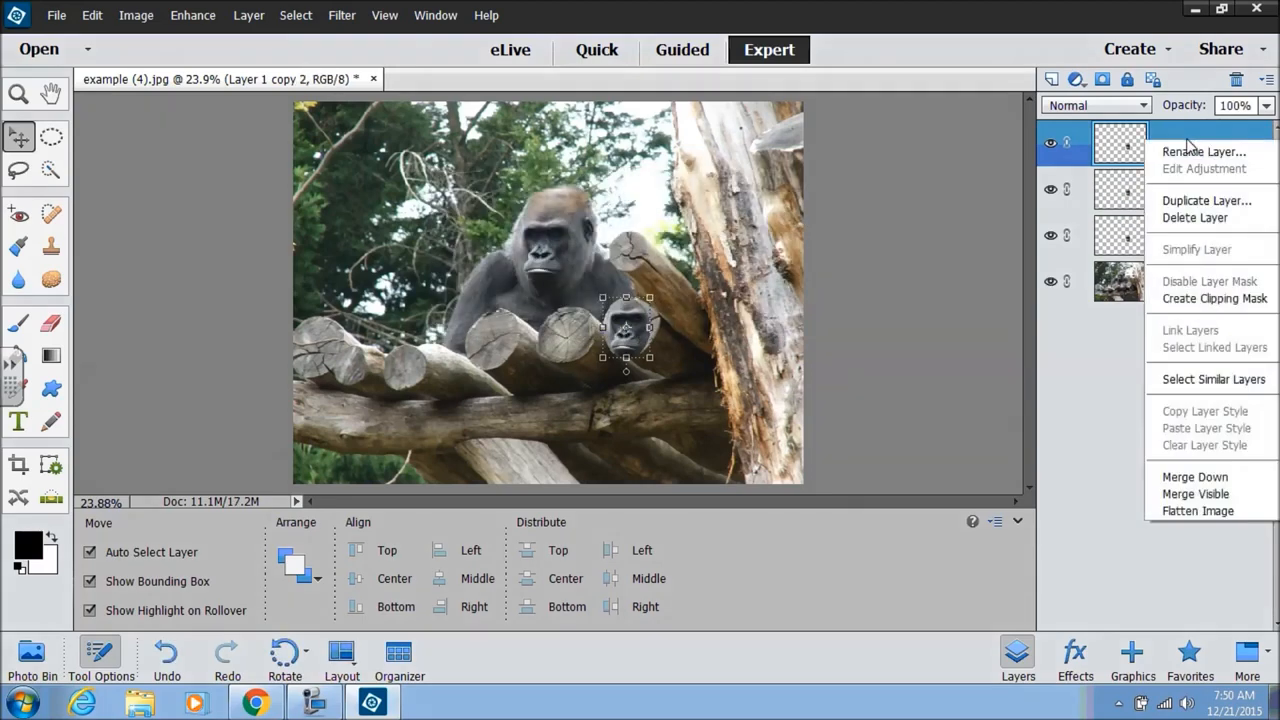
left_click(1197, 201)
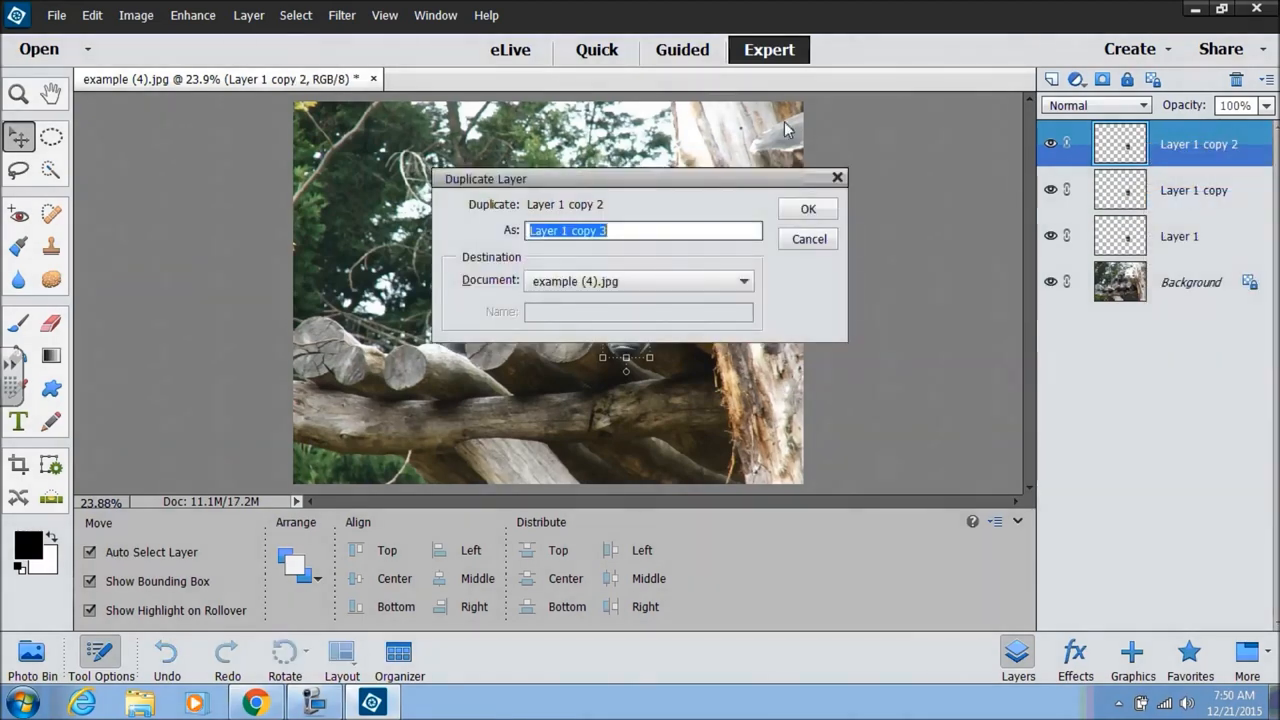
left_click(808, 208)
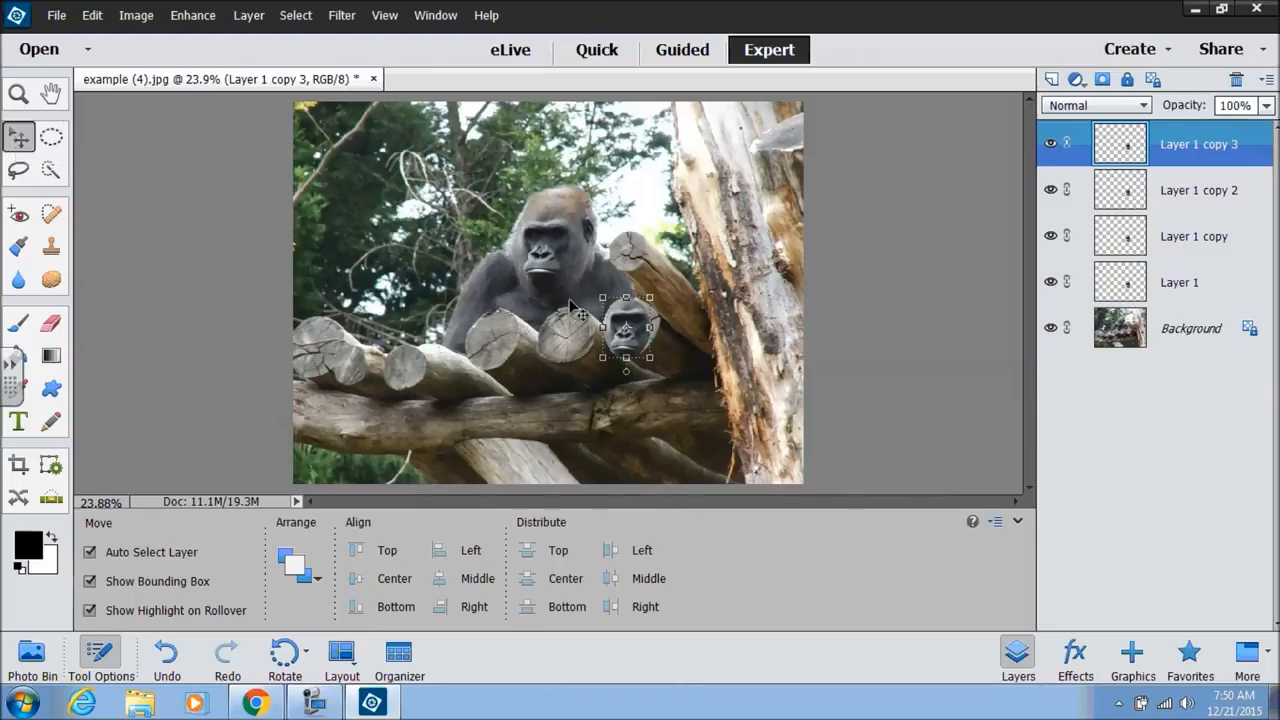
left_click_drag(630, 336, 404, 377)
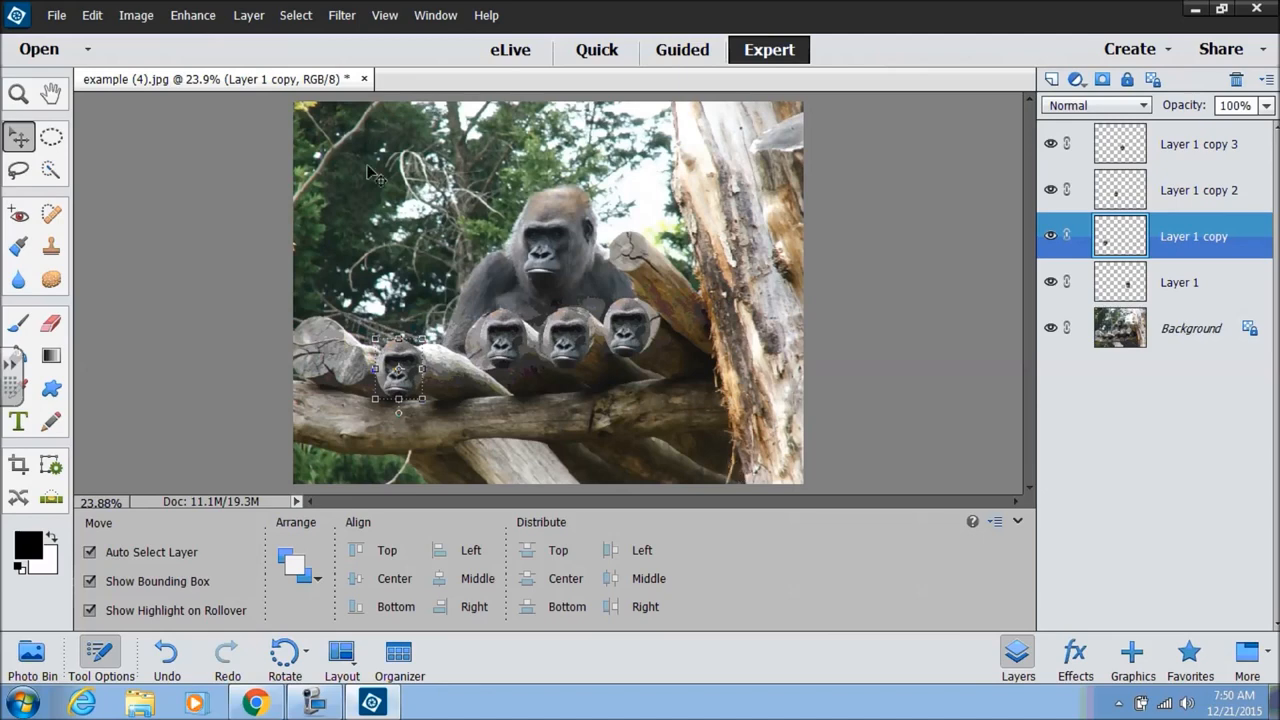
Undo the face edits one by one, from the last layer move back through the elliptical selection.
left_click(93, 16)
left_click(115, 36)
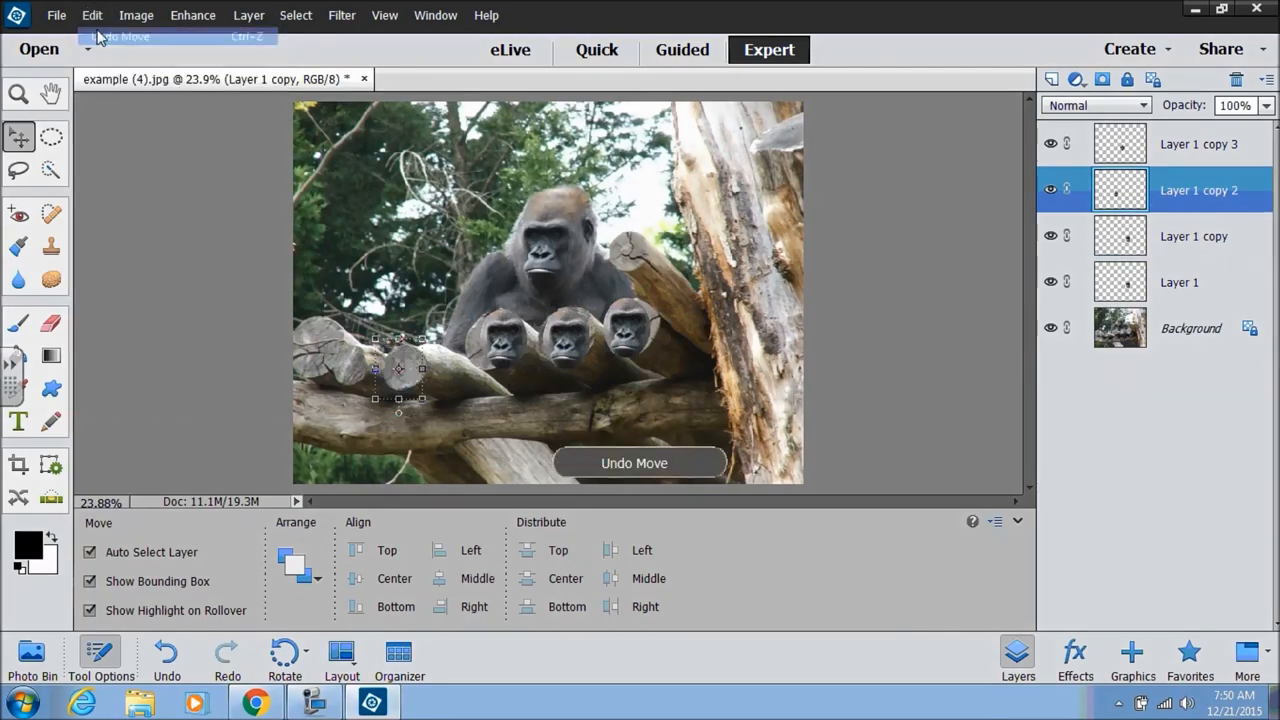
left_click(92, 15)
left_click(92, 15)
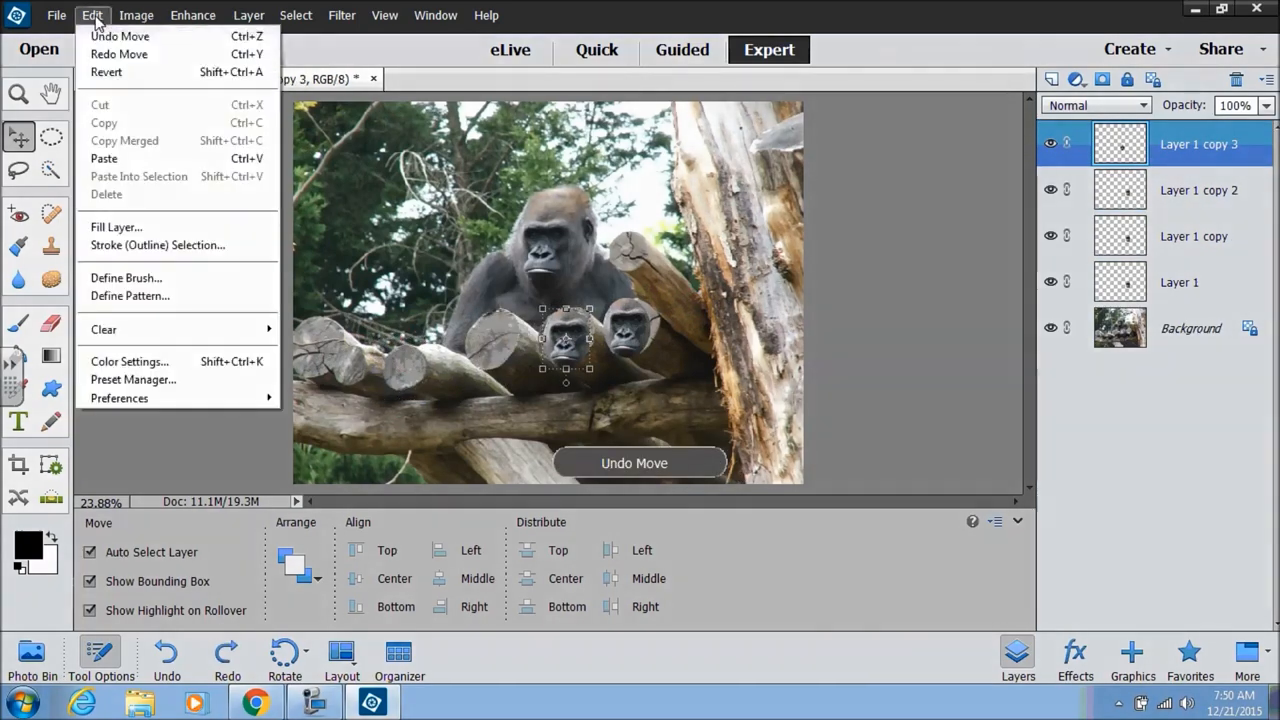
left_click(112, 36)
left_click(92, 15)
left_click(103, 36)
left_click(92, 15)
left_click(112, 36)
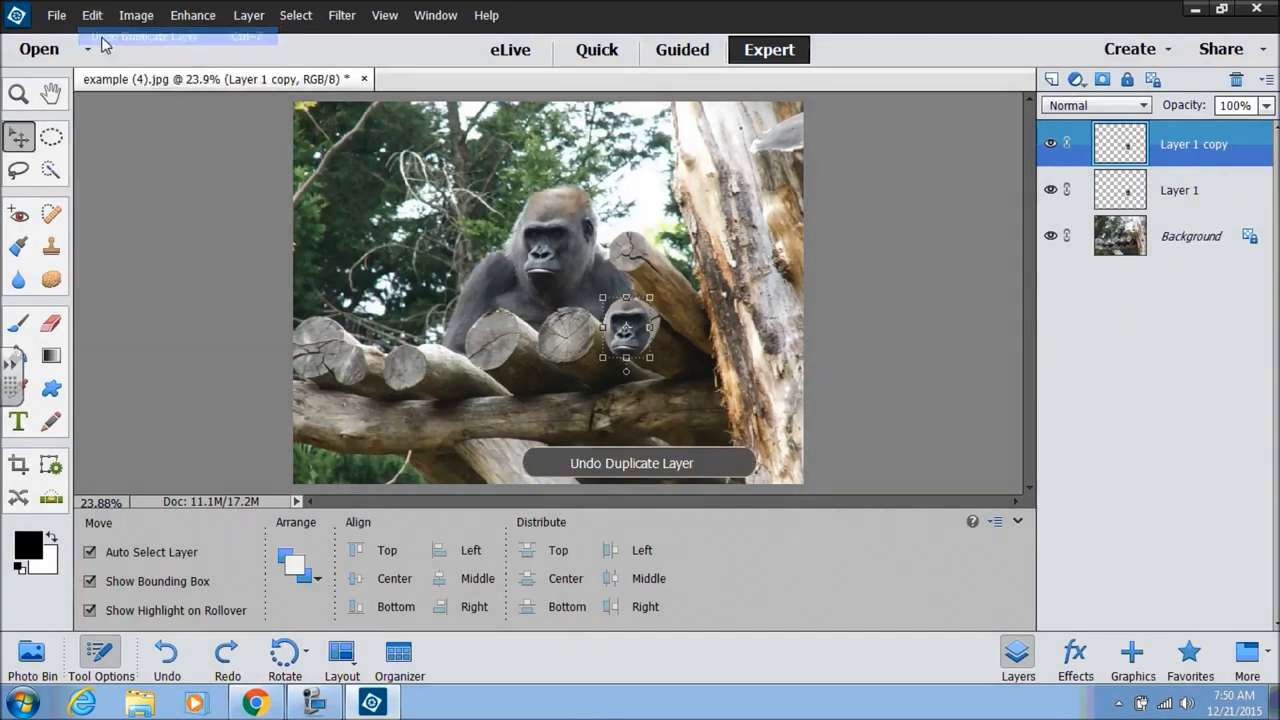
left_click(92, 15)
left_click(112, 36)
left_click(92, 15)
left_click(94, 36)
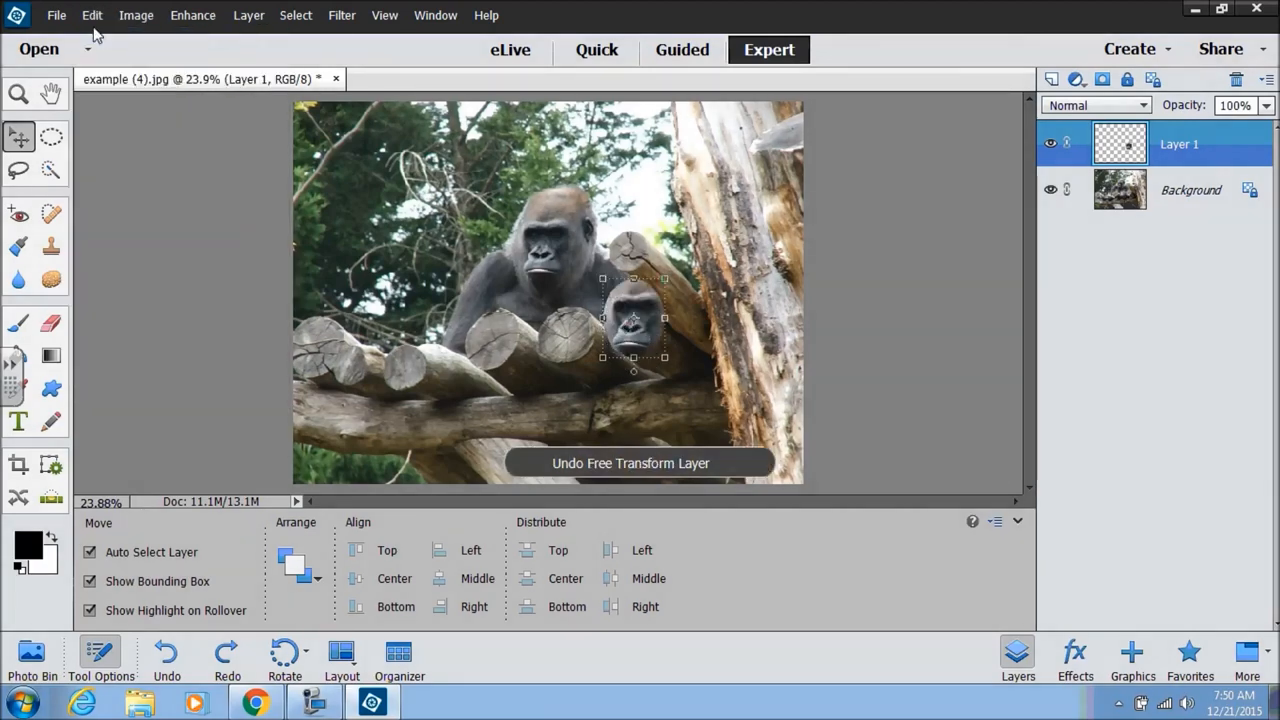
left_click(92, 15)
left_click(102, 37)
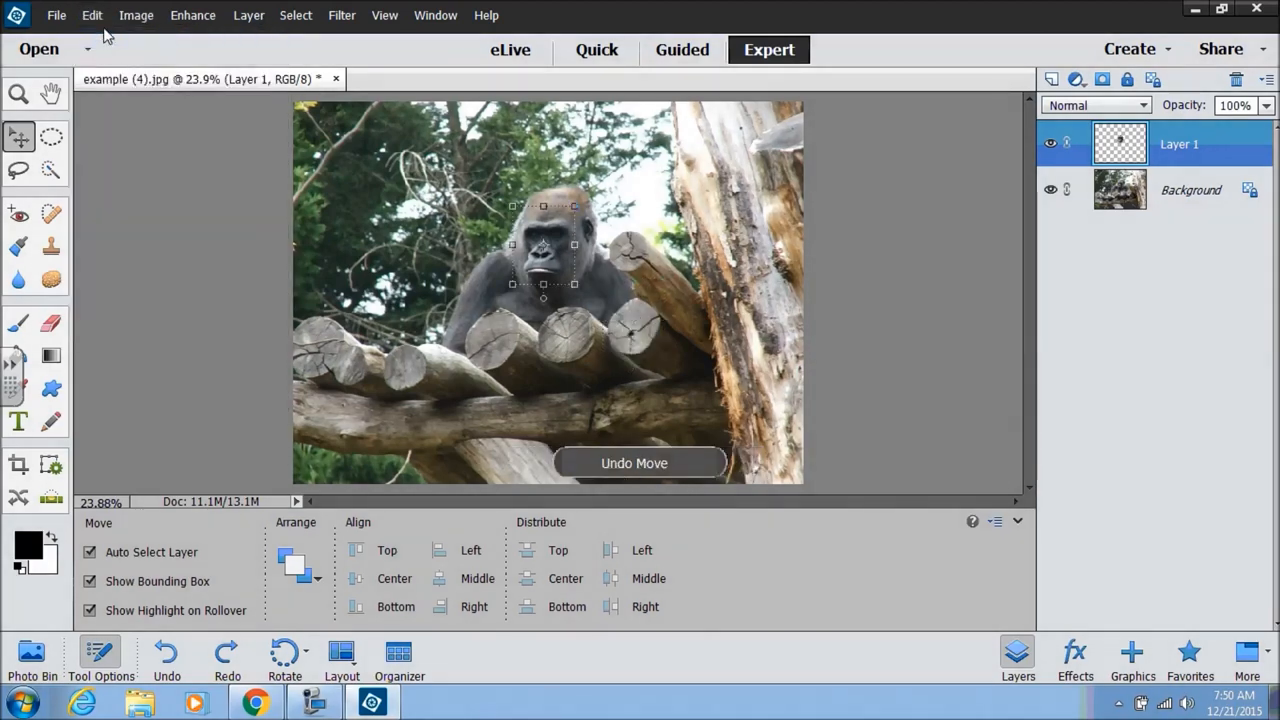
left_click(100, 22)
left_click(106, 36)
left_click(98, 22)
left_click(101, 36)
left_click(93, 15)
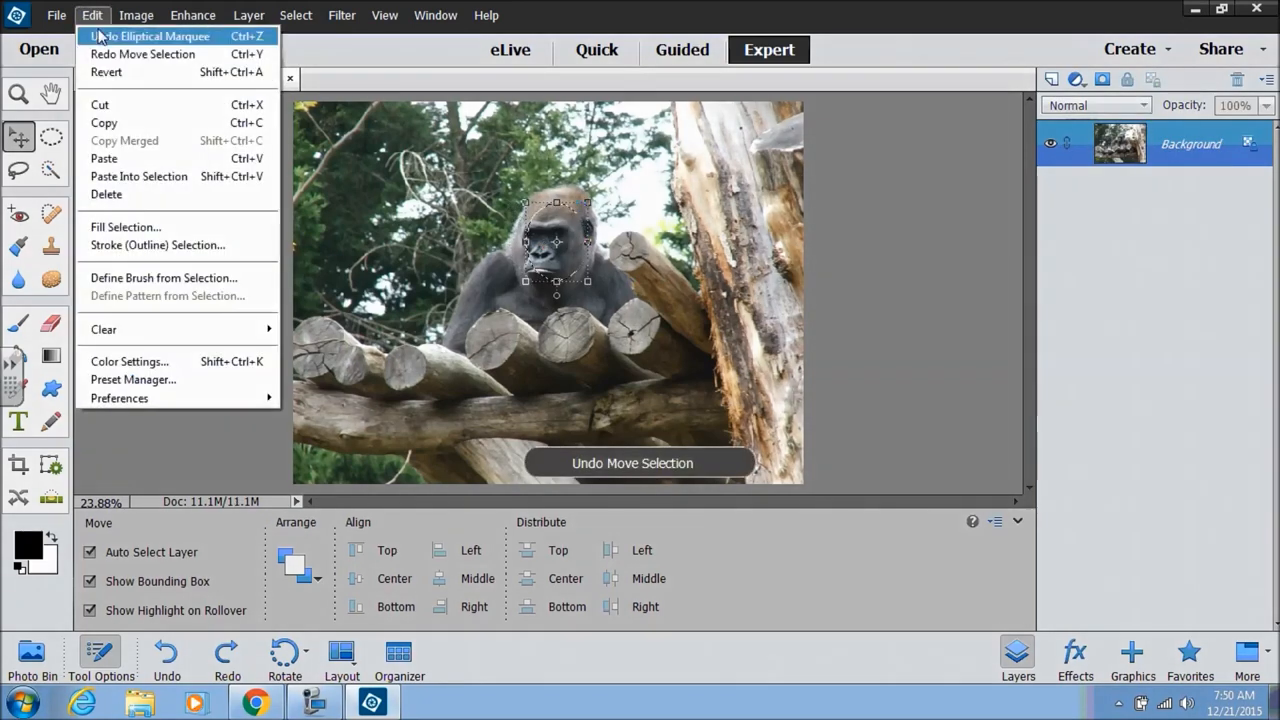
left_click(100, 36)
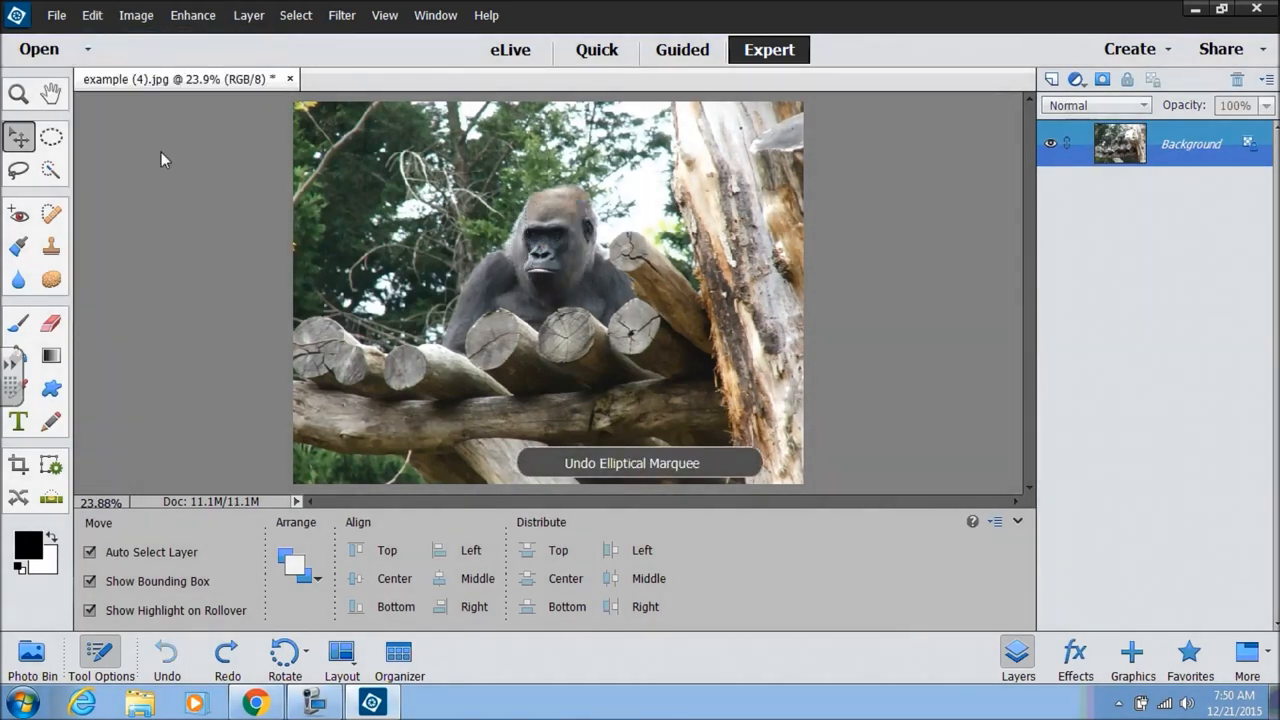
Try outlining the whole gorilla with the Magnetic Lasso, and undo the resulting selection.
left_click(18, 171)
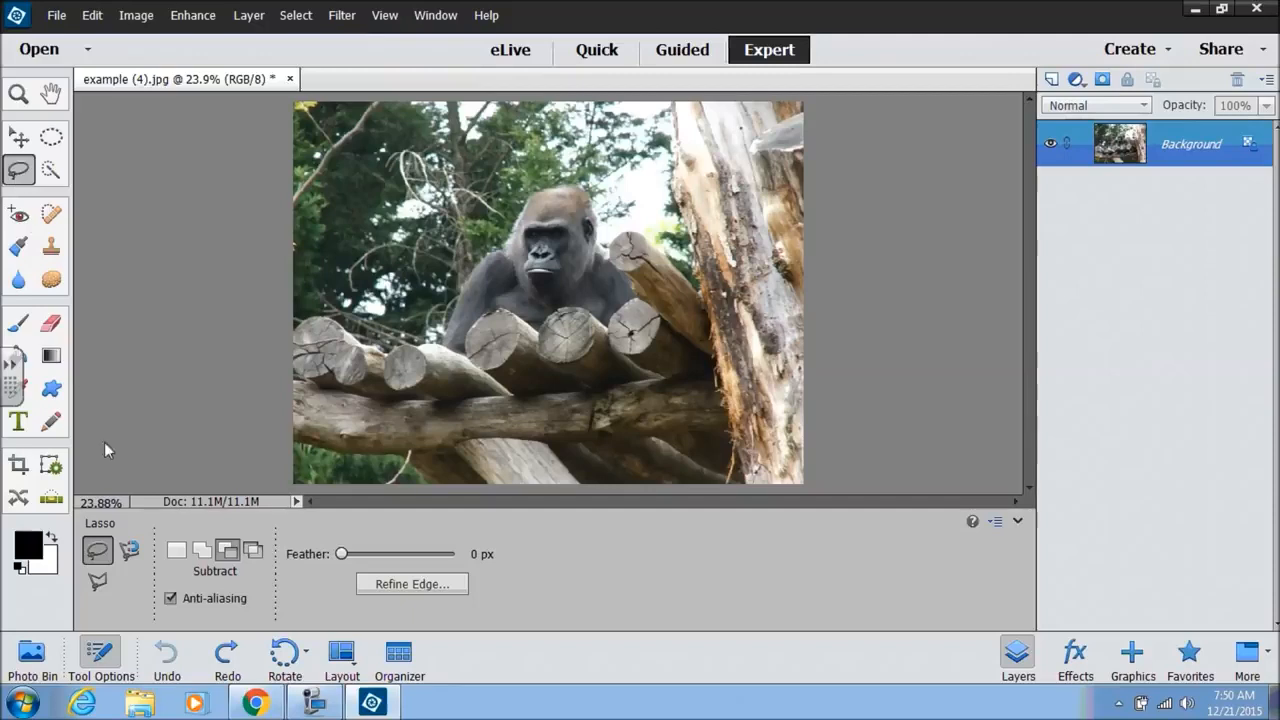
left_click(129, 550)
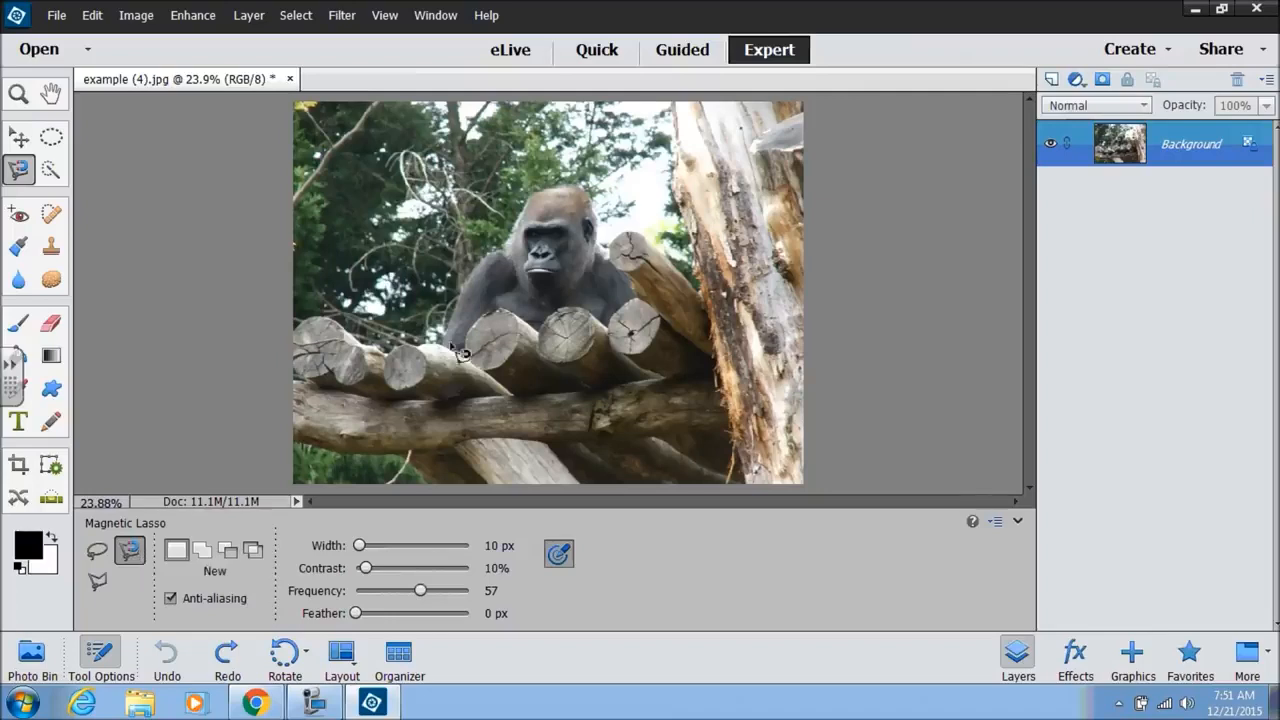
left_click(496, 254)
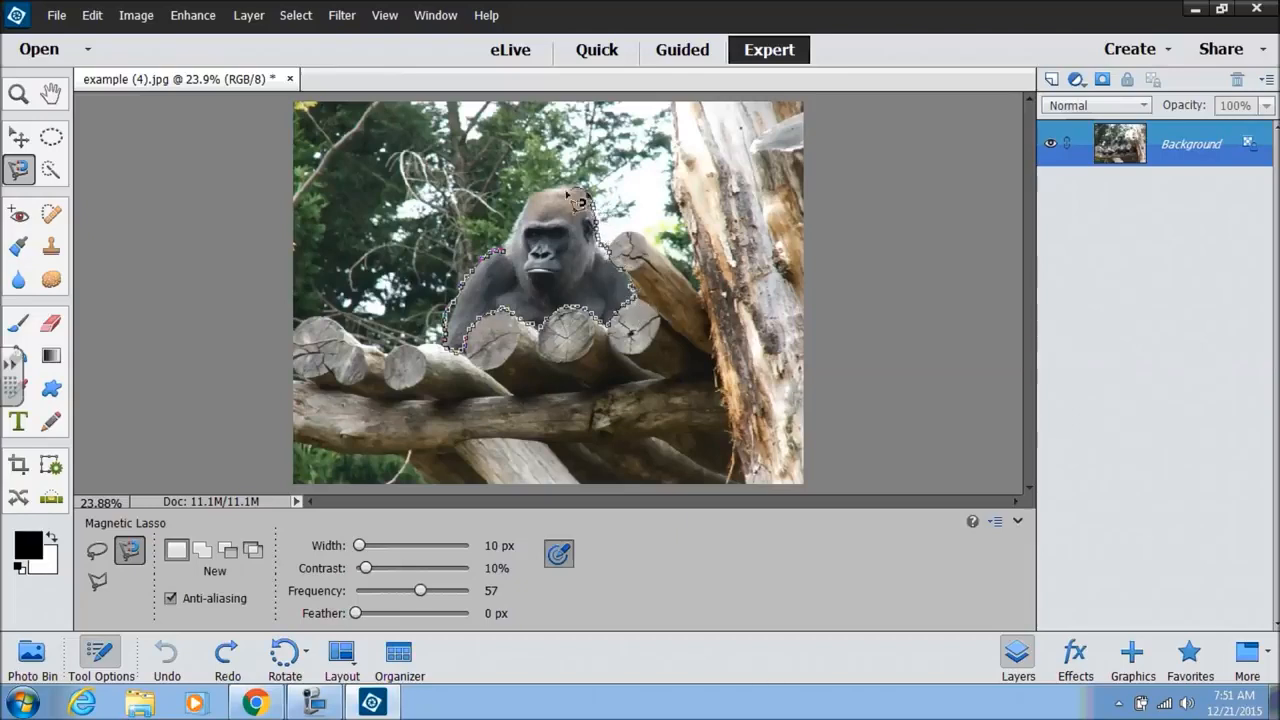
left_click(506, 259)
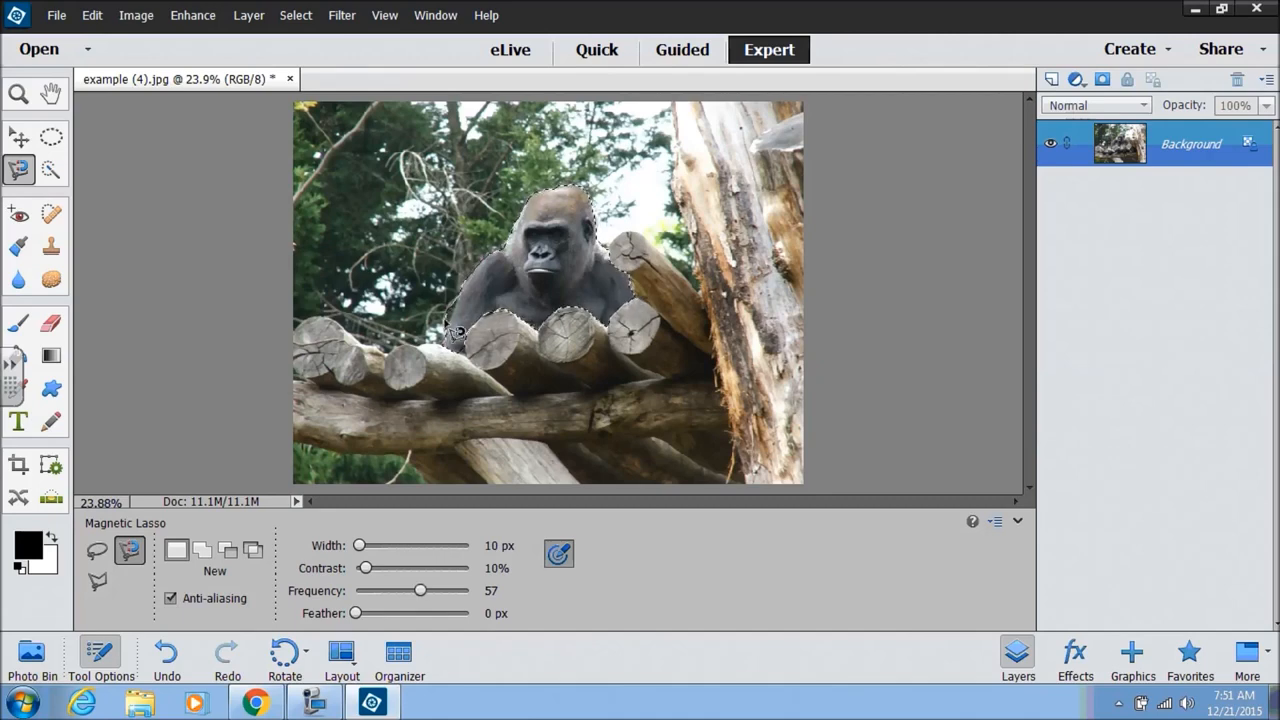
left_click(92, 14)
left_click(106, 40)
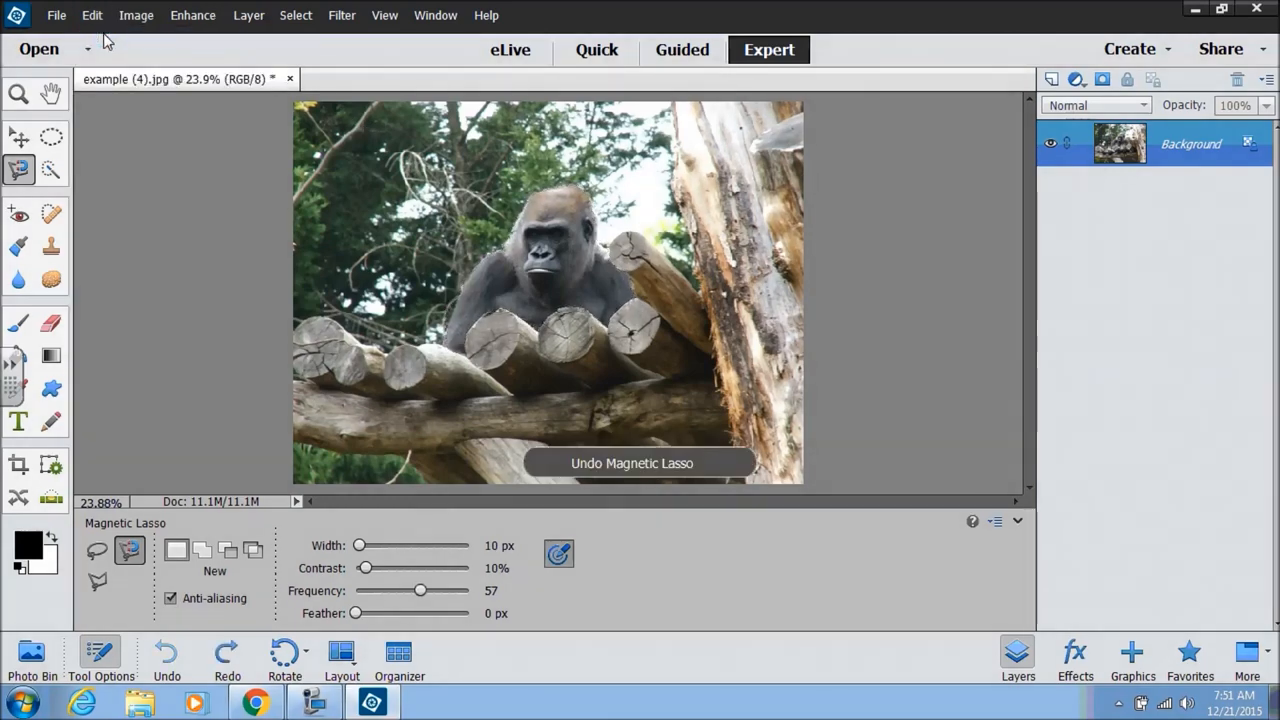
Select the gorilla's body, face and top of the head with the Quick Selection tool.
left_click(50, 172)
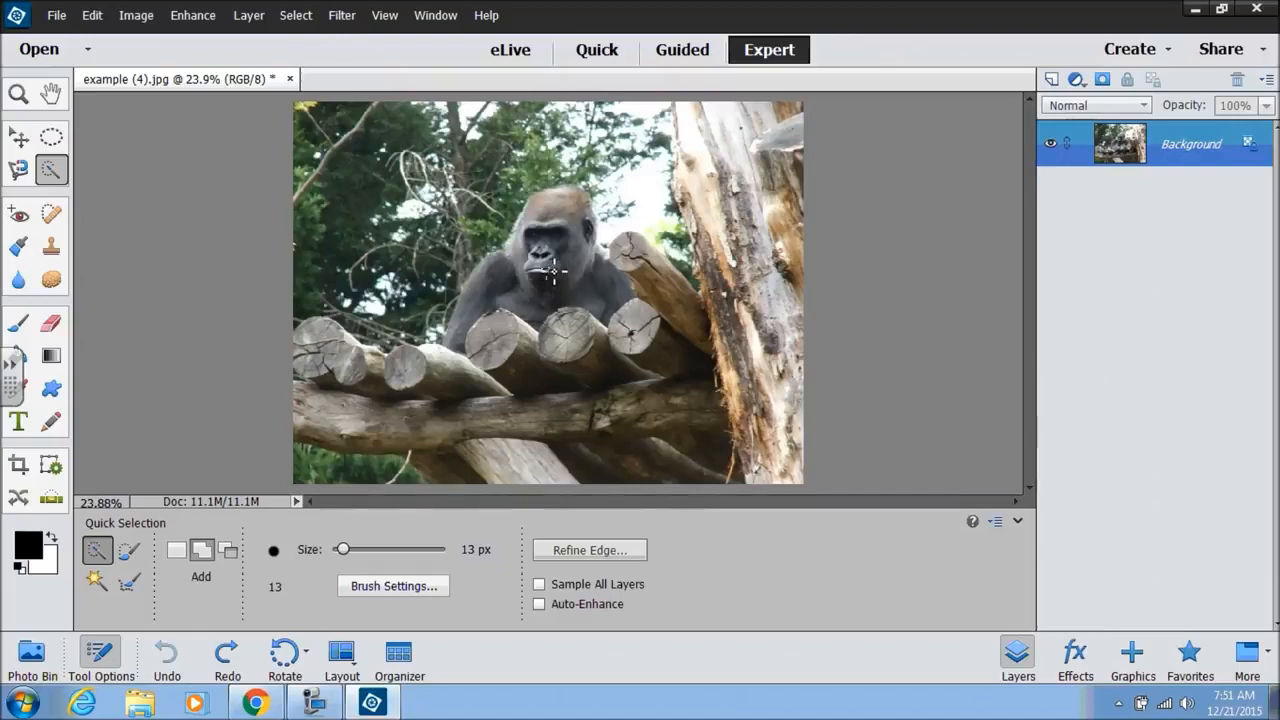
left_click_drag(584, 273, 595, 290)
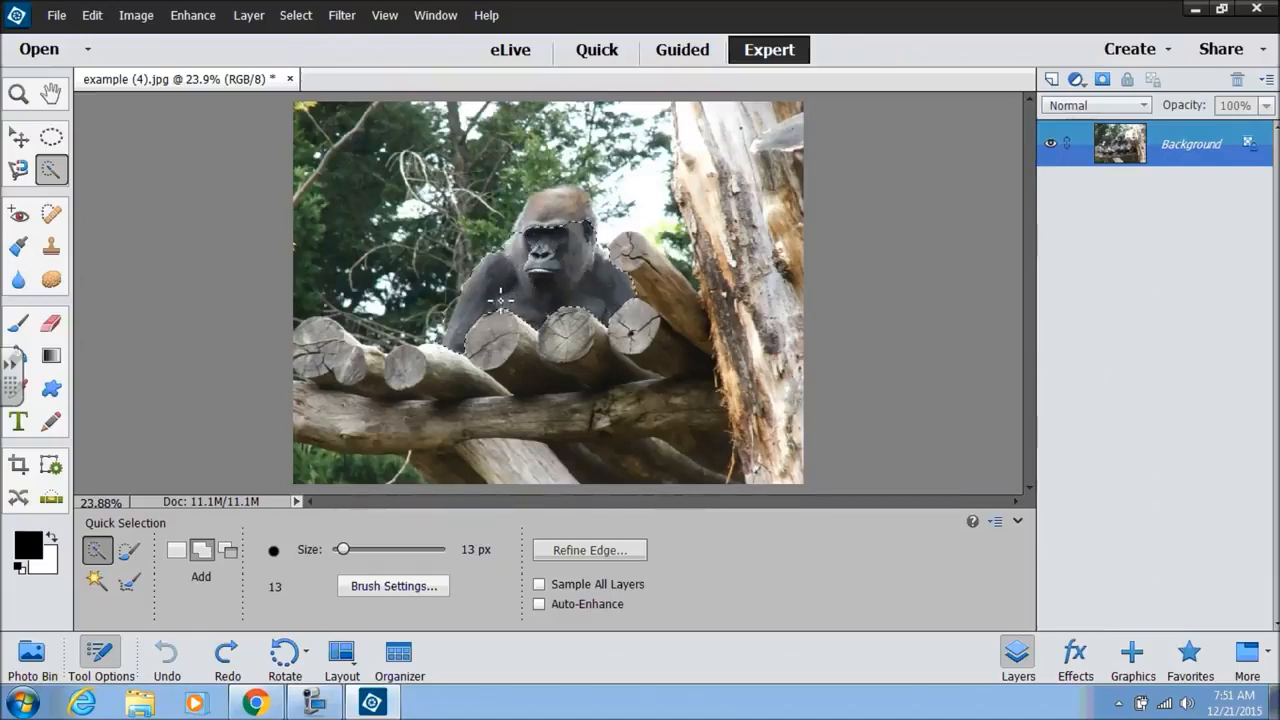
left_click_drag(579, 230, 590, 205)
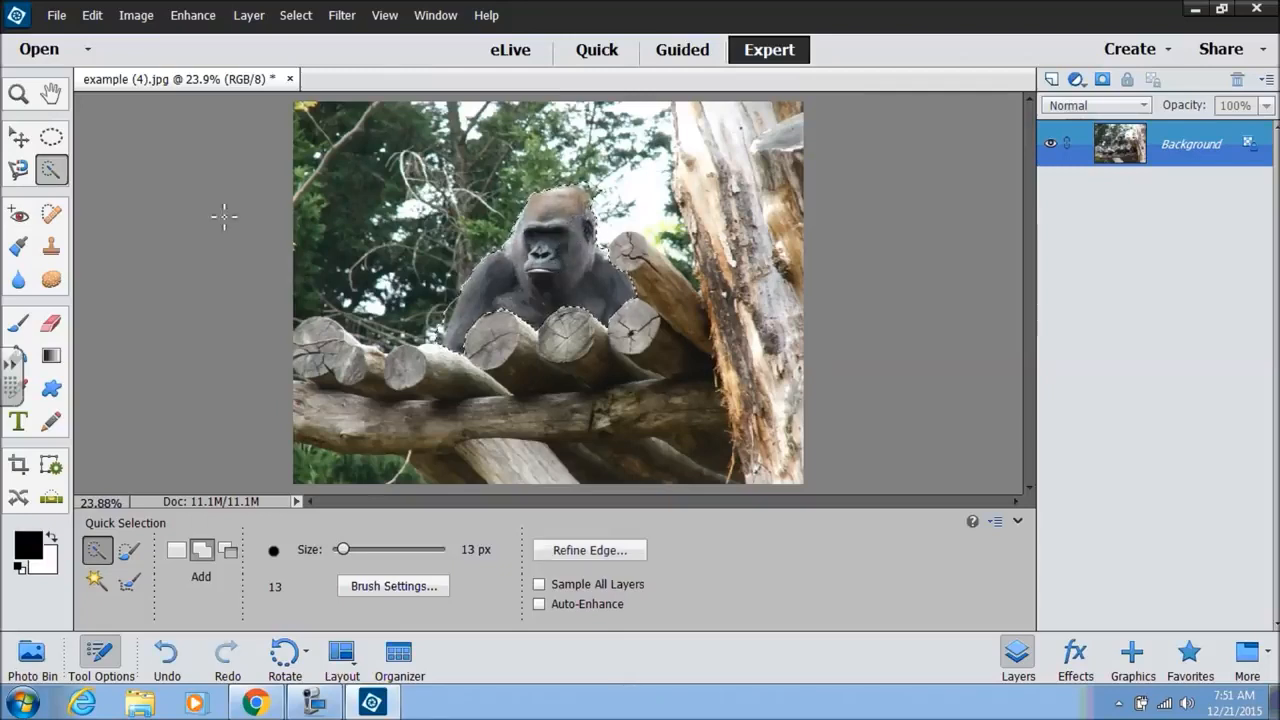
Trim the stray background around the gorilla's head and shoulder from the selection, using the Lasso in Subtract mode.
left_click(18, 95)
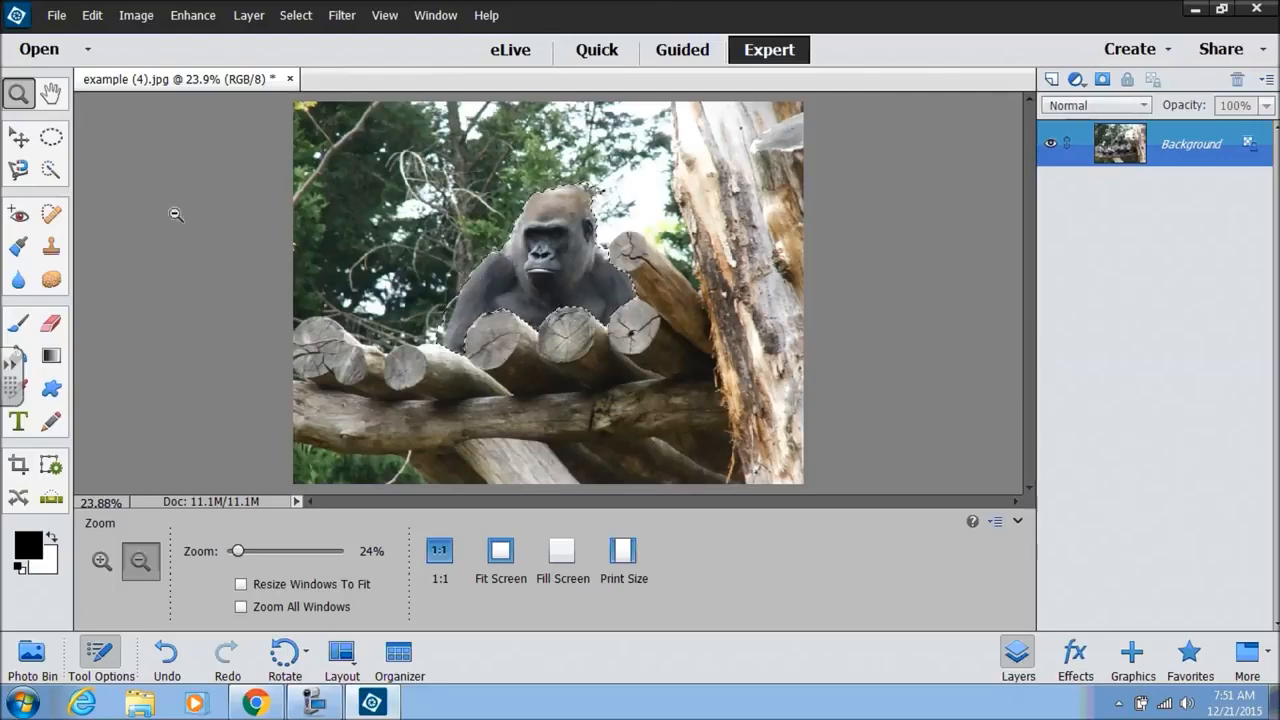
left_click(101, 560)
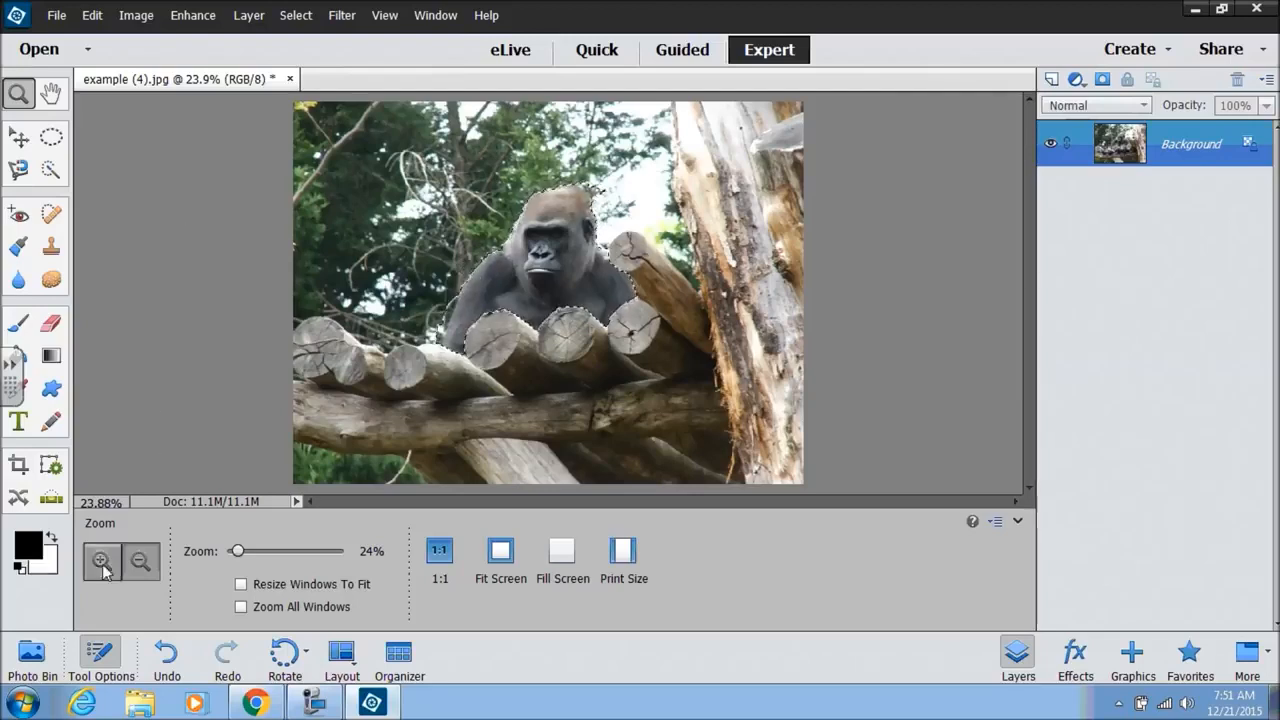
left_click(534, 303)
left_click(531, 297)
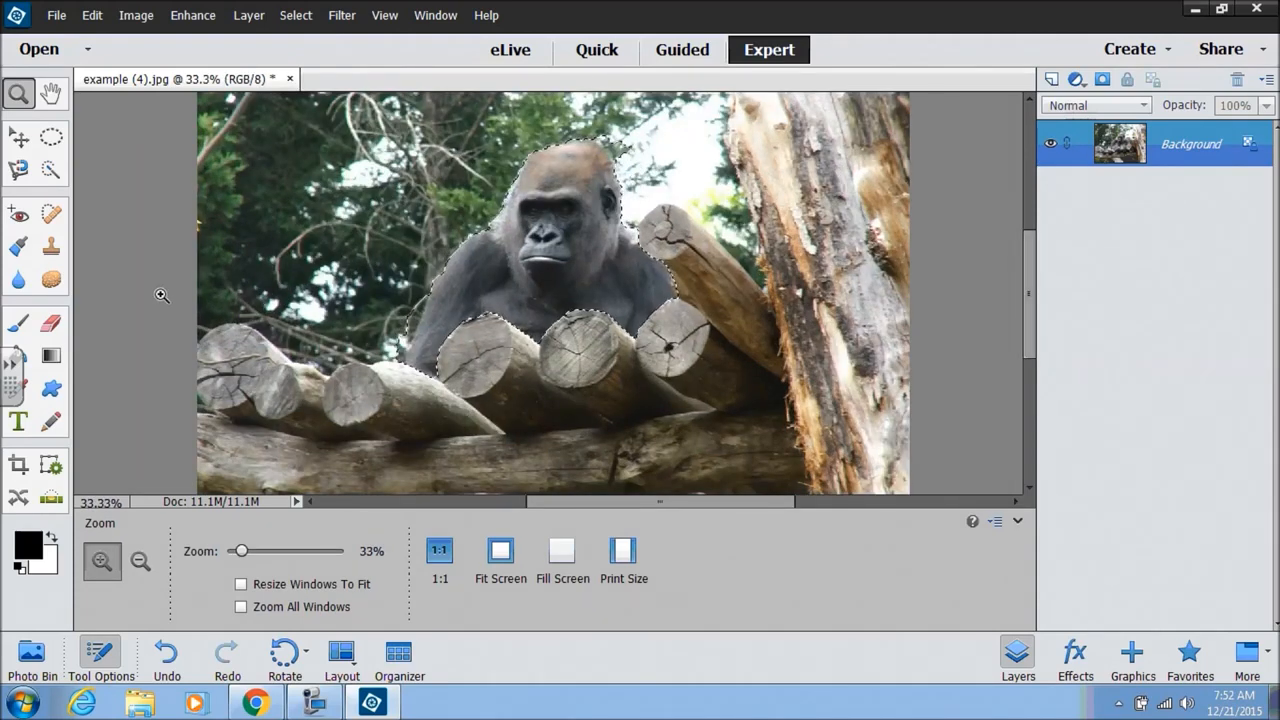
left_click(19, 172)
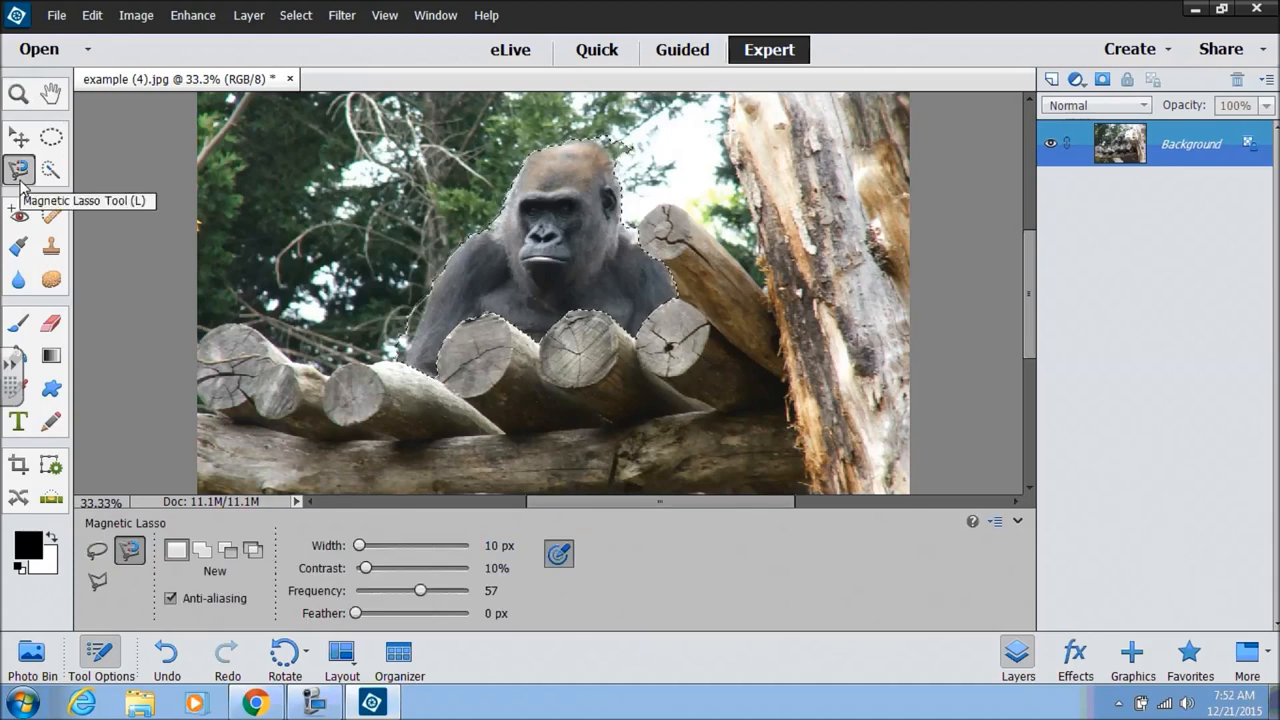
left_click(97, 551)
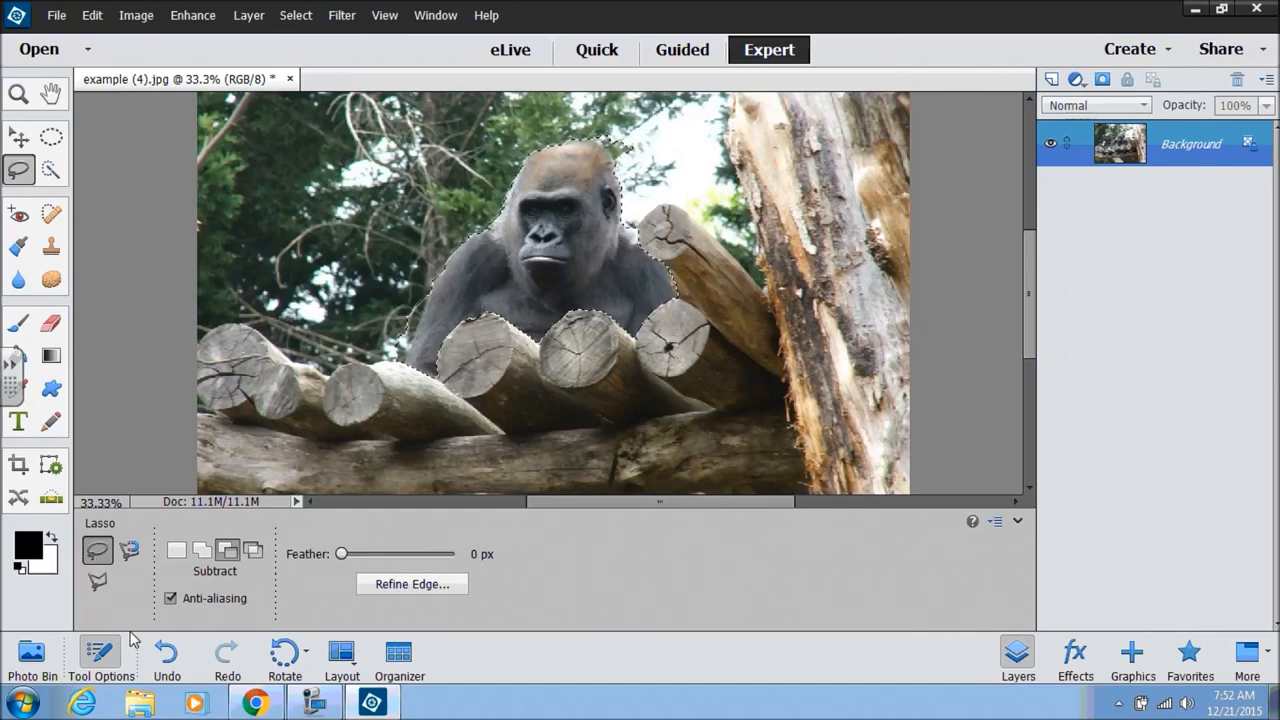
left_click(229, 550)
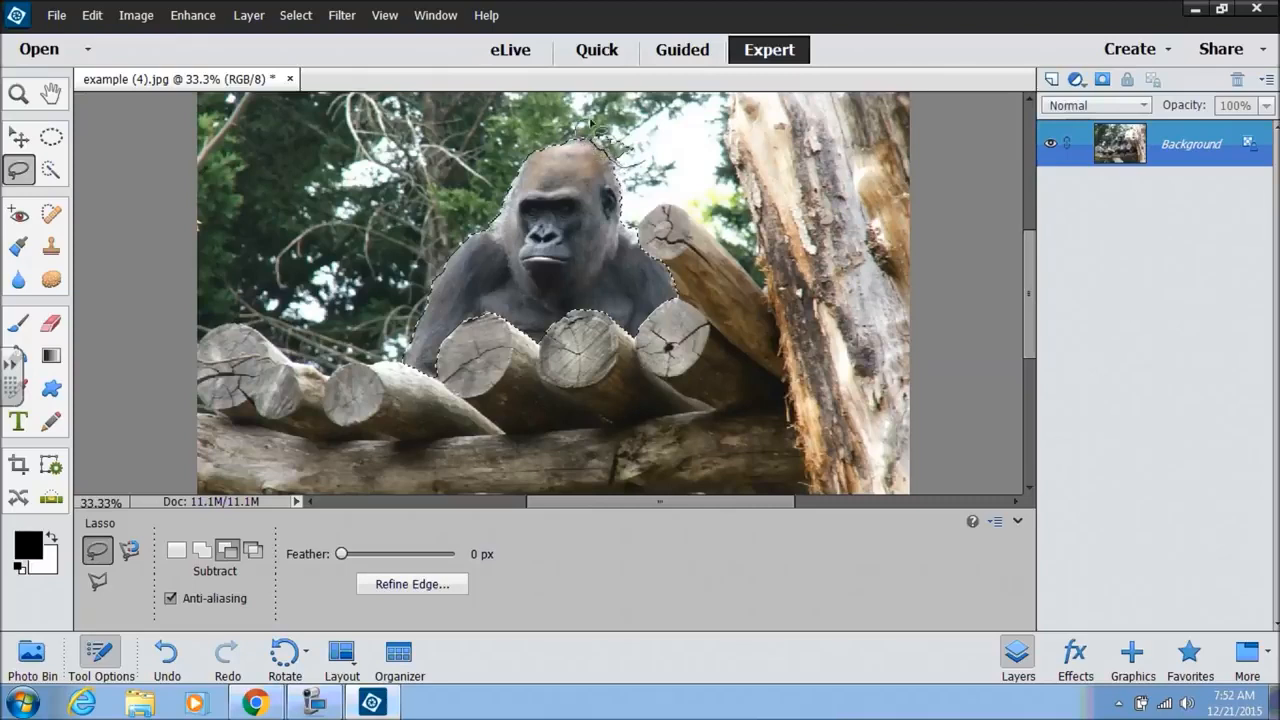
left_click_drag(655, 175, 640, 198)
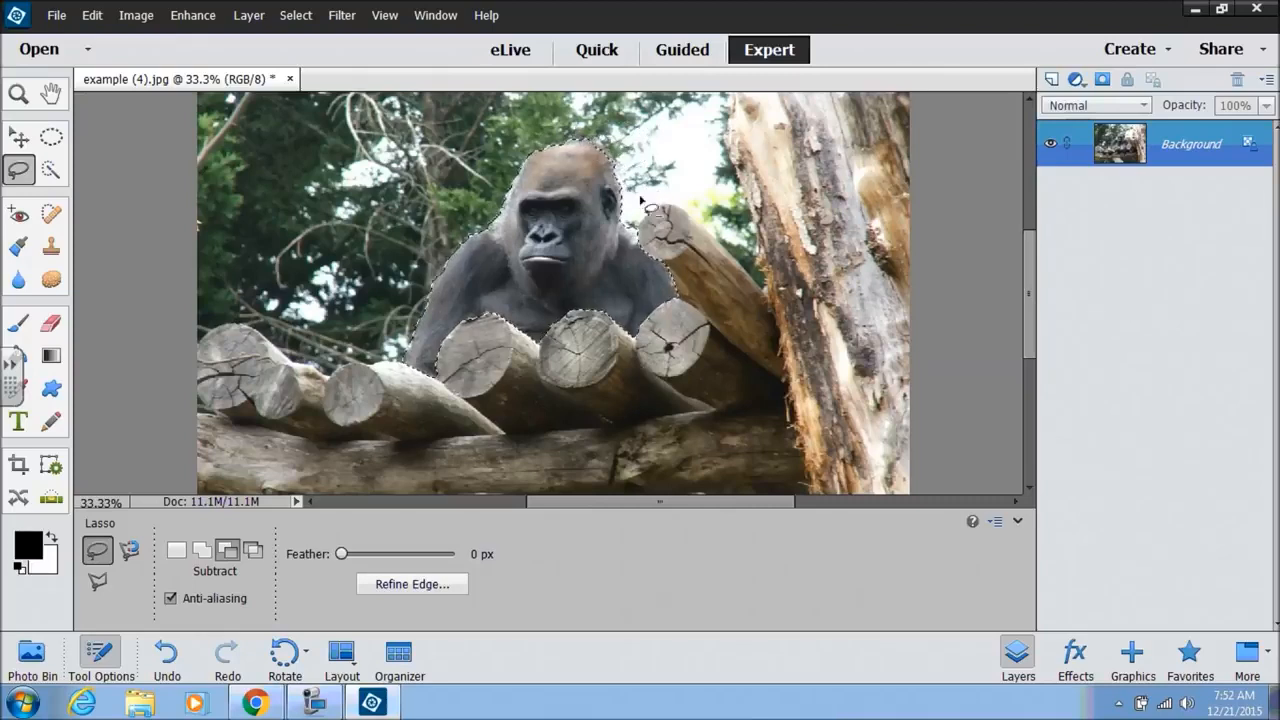
mouse_move(625, 210)
left_mouse_down()
mouse_move(650, 255)
mouse_move(640, 210)
left_mouse_up()
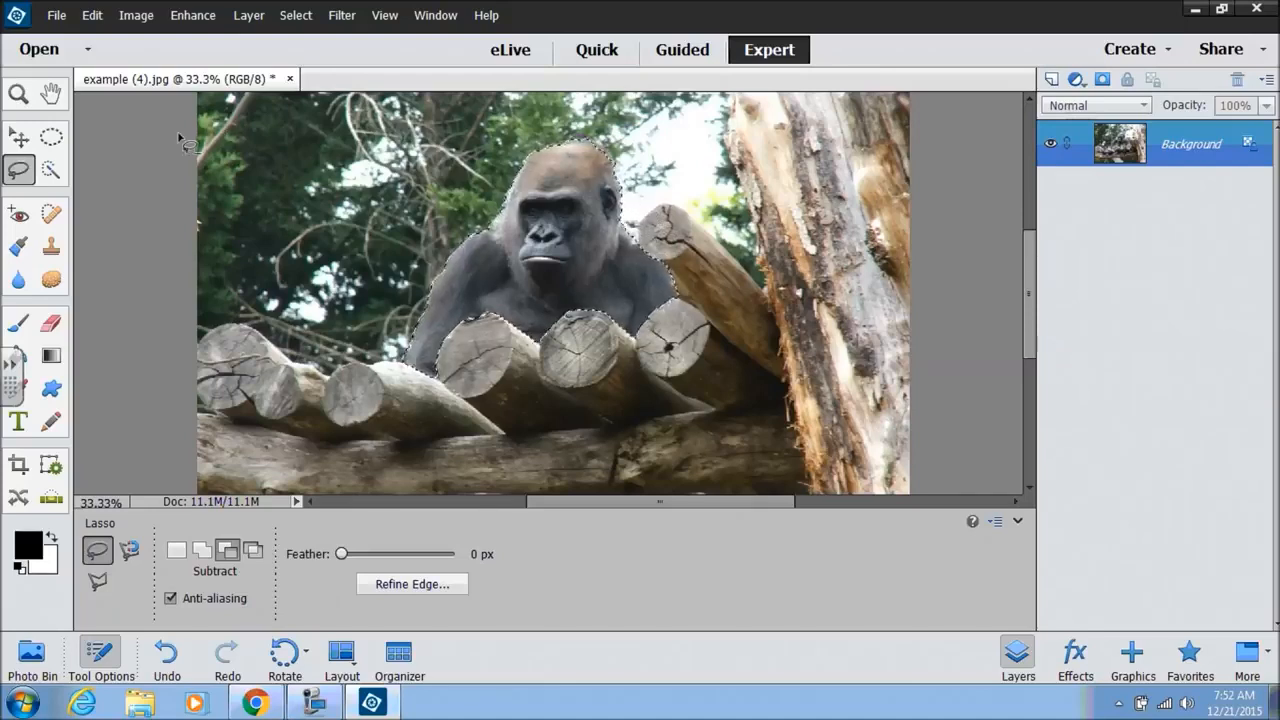
Copy the selected gorilla and paste it as a new layer.
left_click(22, 96)
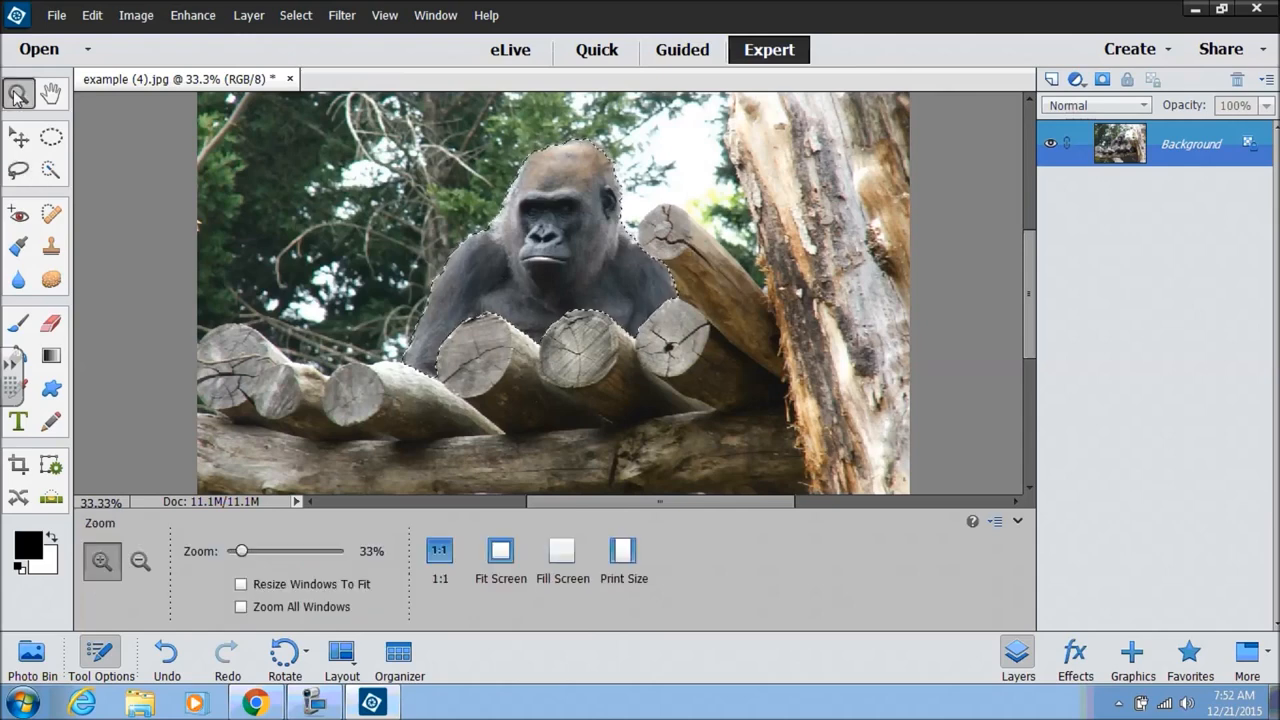
left_click(140, 561)
left_click(527, 416)
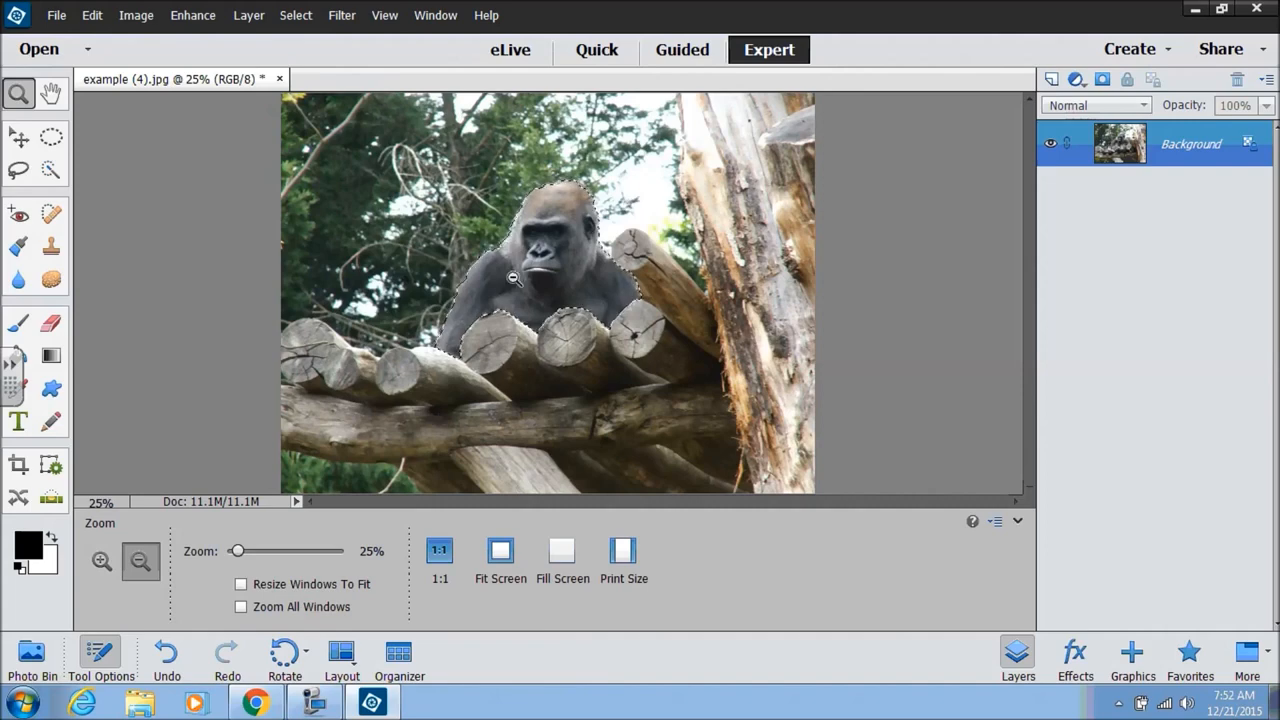
left_click(93, 15)
left_click(92, 15)
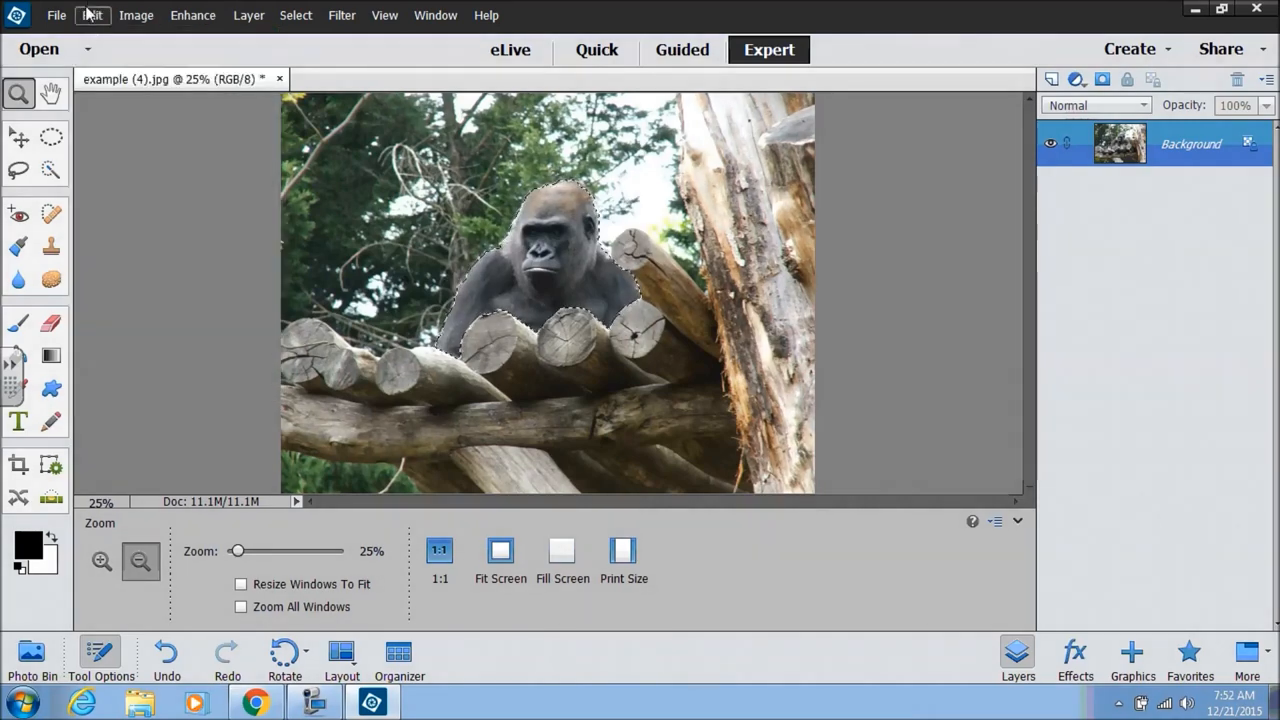
left_click(92, 15)
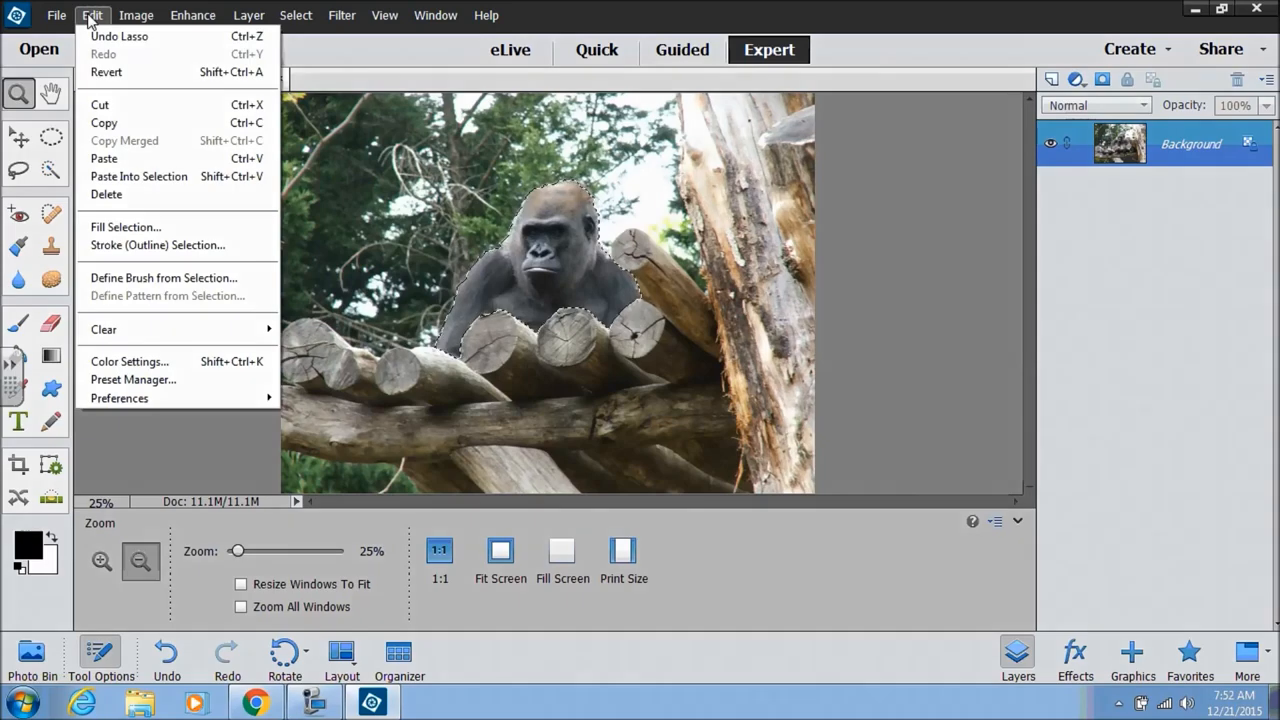
left_click(102, 157)
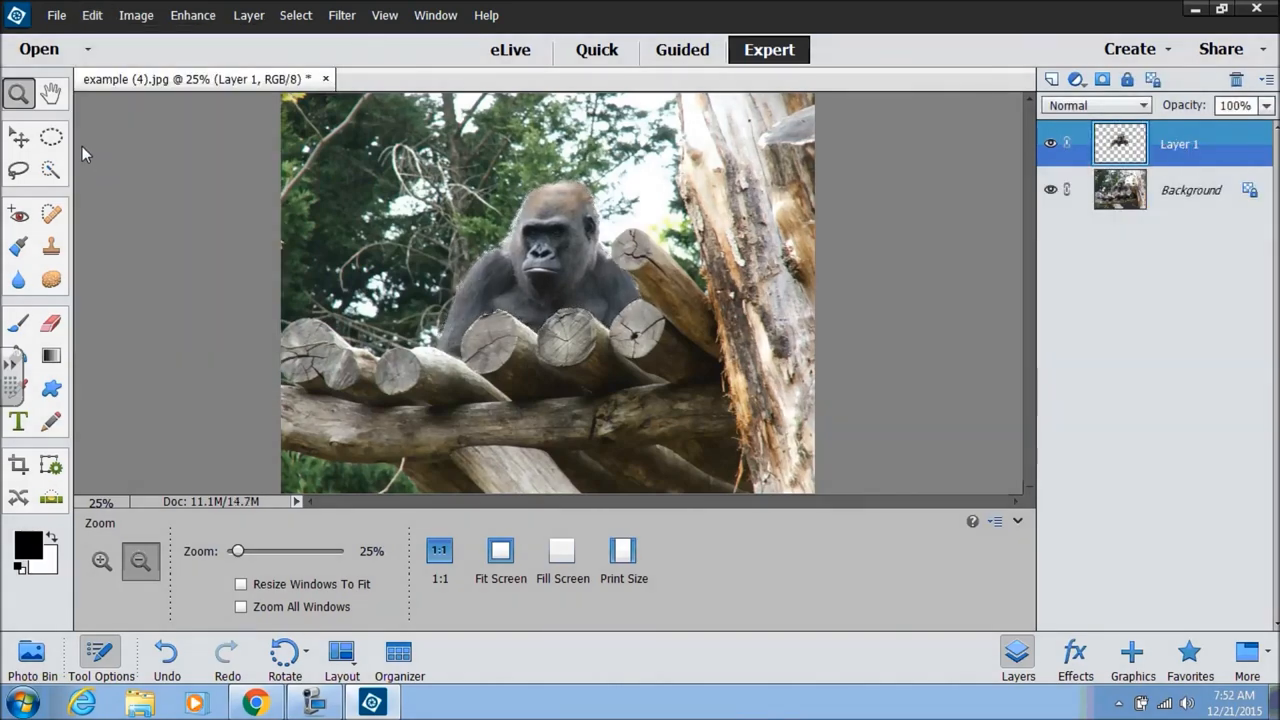
Move the pasted gorilla up and to the right, partly over the tree trunk, and lower its layer opacity to 34%.
left_click(17, 143)
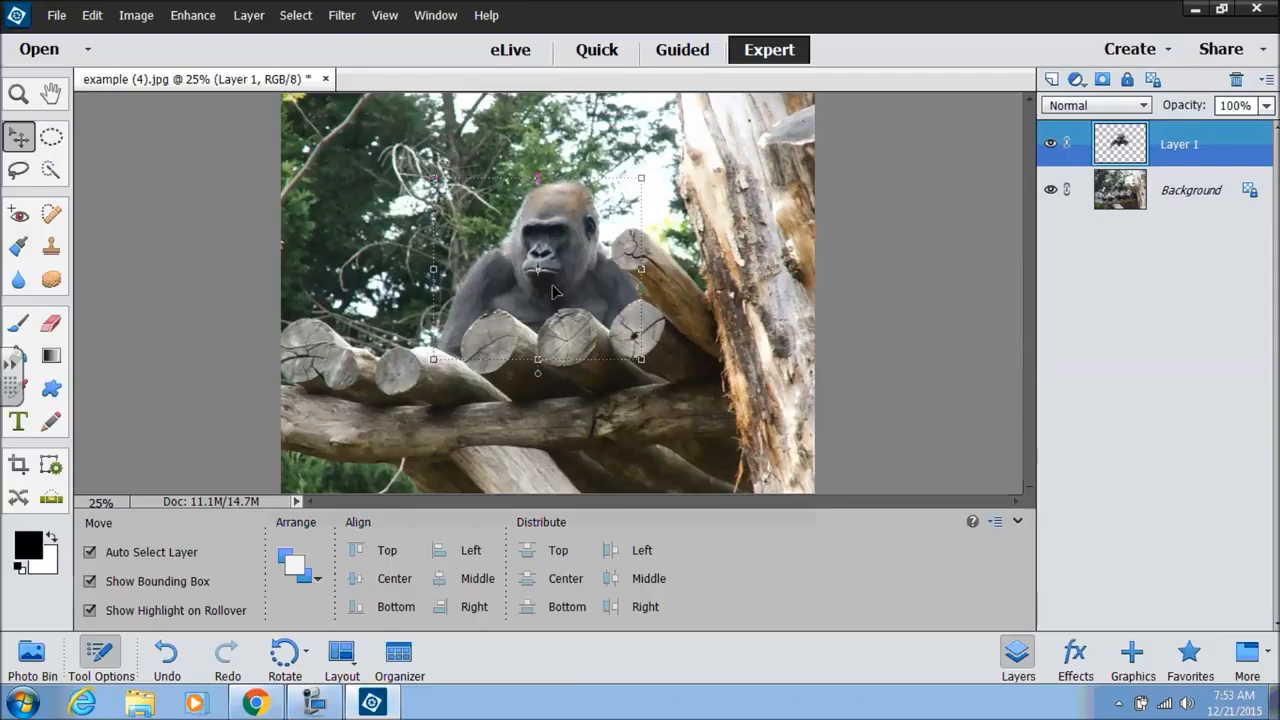
left_click_drag(552, 284, 645, 238)
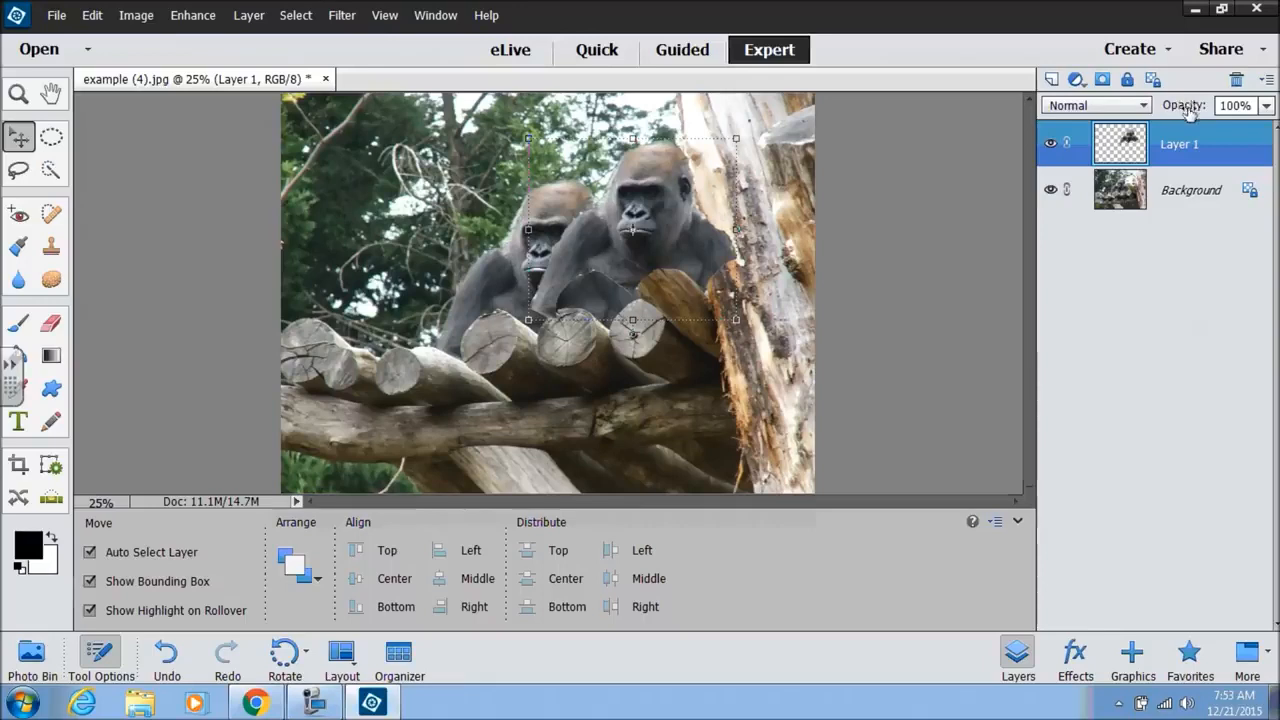
left_click(1268, 116)
left_click_drag(1267, 129, 1215, 133)
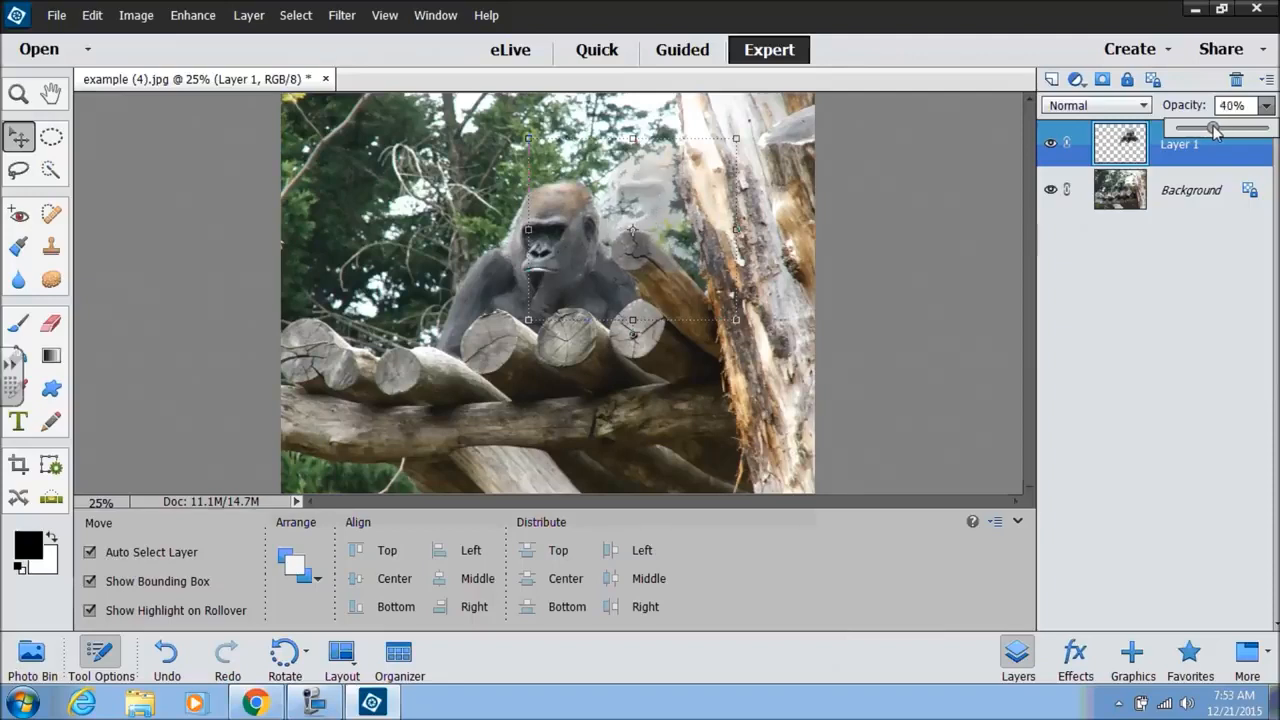
mouse_move(1215, 131)
left_mouse_down()
mouse_move(1245, 133)
mouse_move(1208, 132)
left_mouse_up()
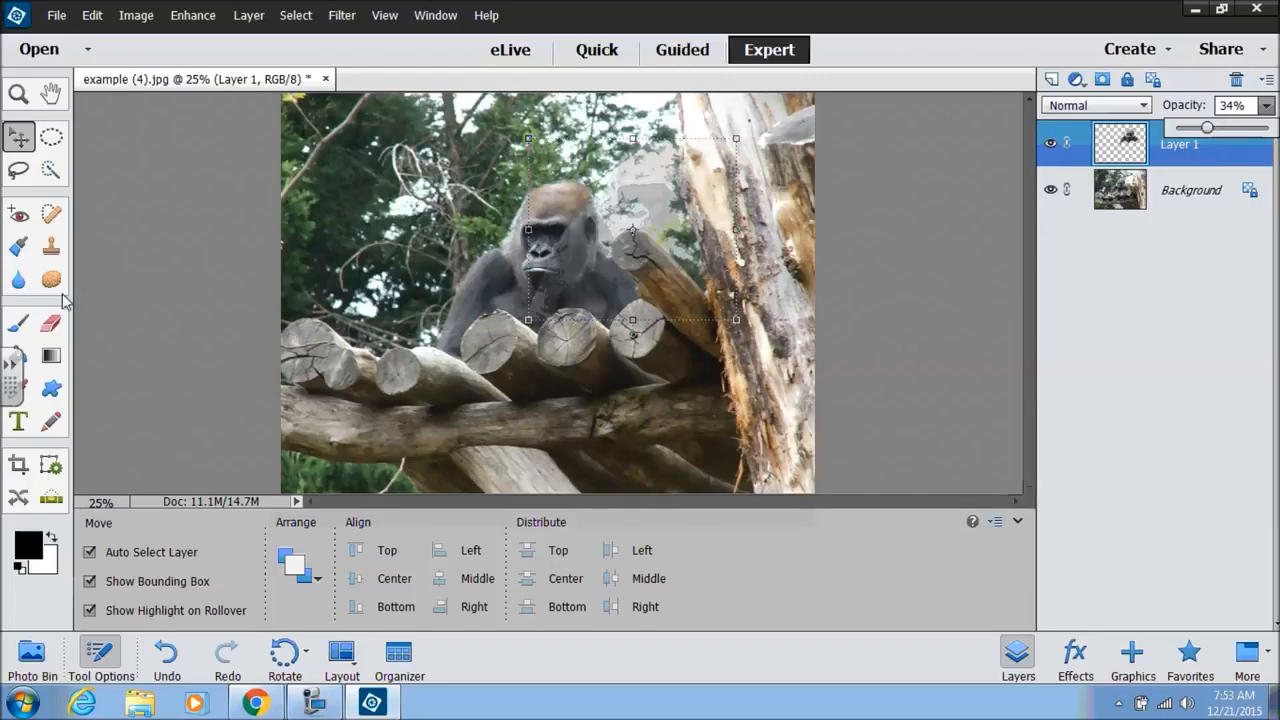
Try erasing the part of the pasted gorilla that overlaps the original one, and undo the erasing.
left_click(52, 325)
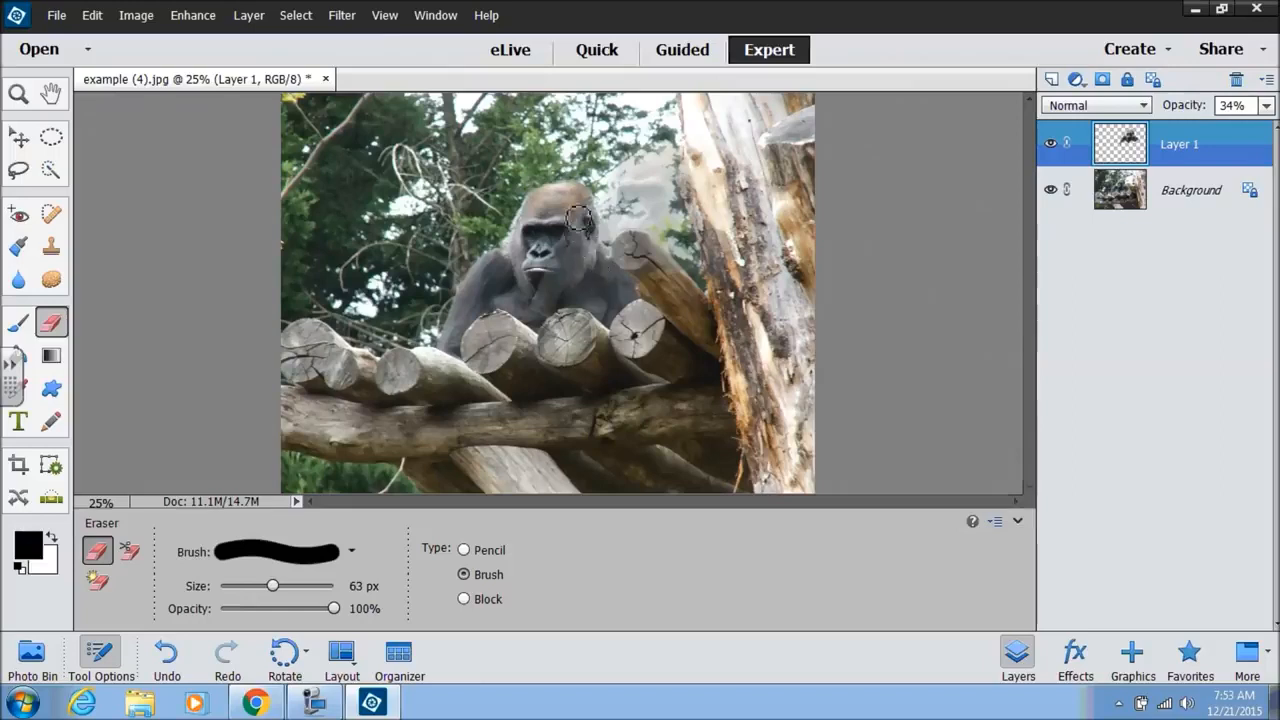
mouse_move(597, 297)
left_mouse_down()
mouse_move(554, 227)
mouse_move(573, 242)
mouse_move(554, 308)
mouse_move(539, 308)
mouse_move(598, 295)
mouse_move(590, 237)
mouse_move(627, 268)
left_mouse_up()
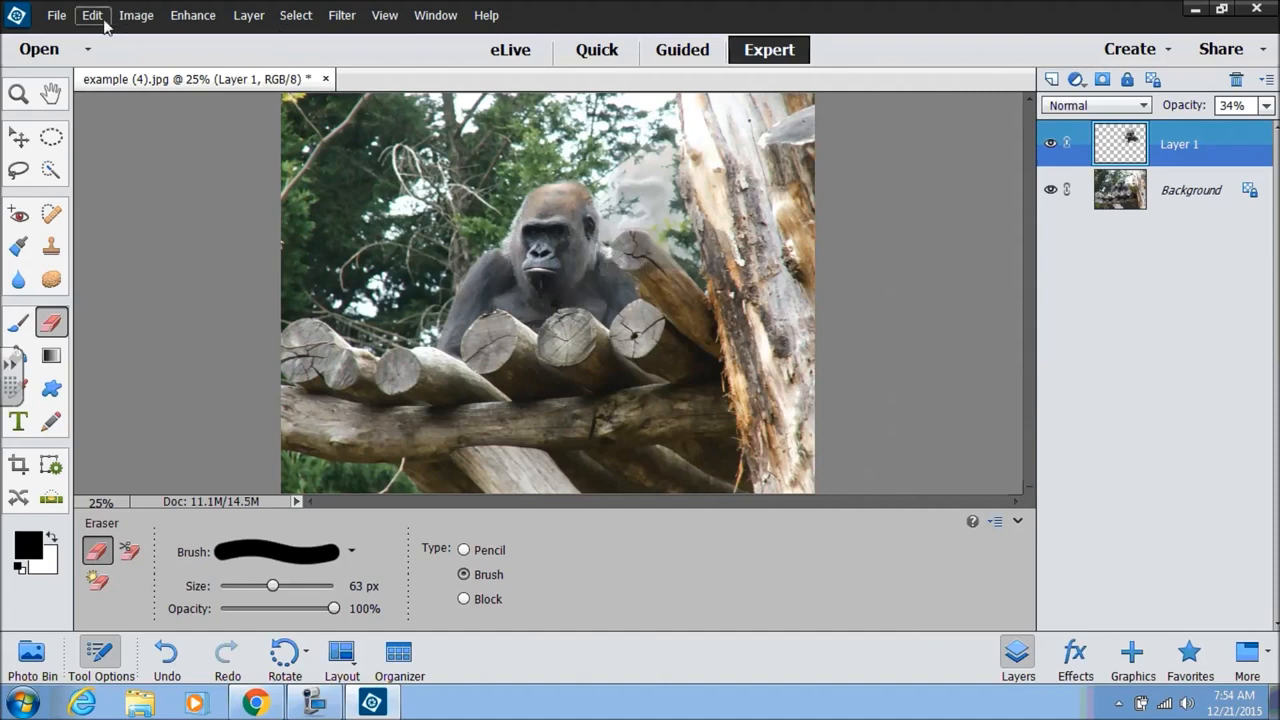
left_click(91, 15)
left_click(105, 37)
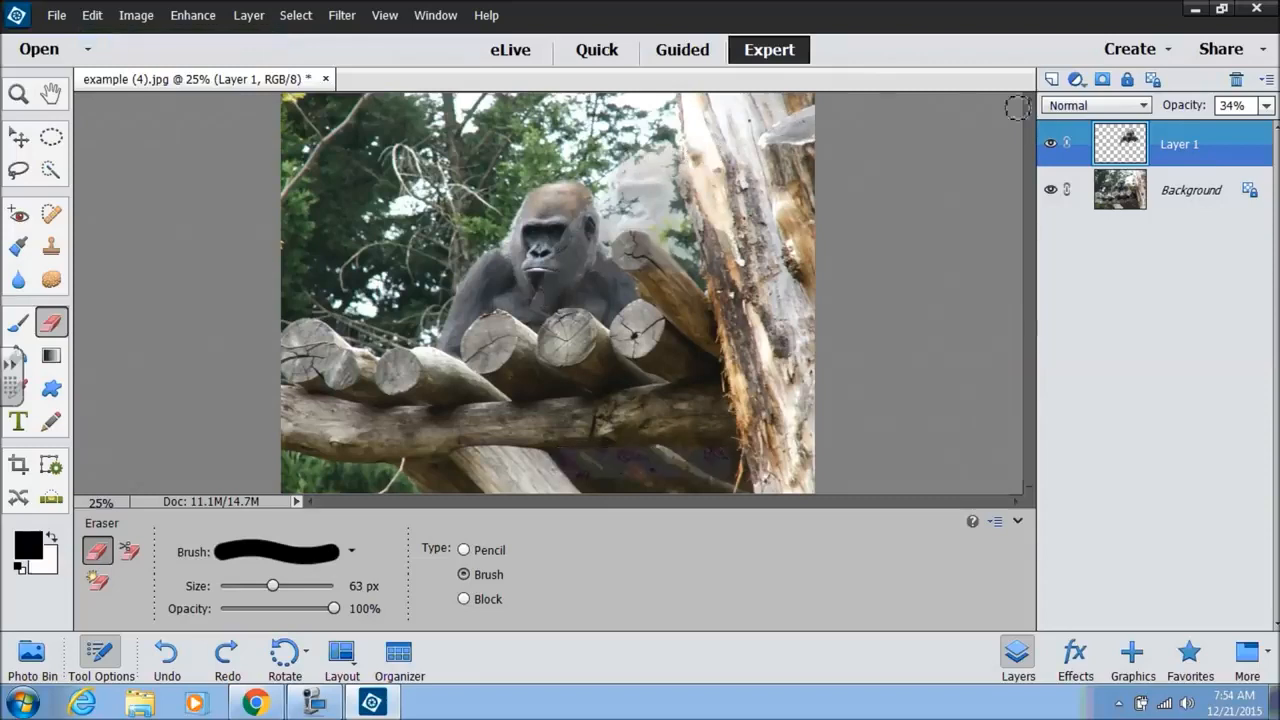
Set the pasted layer's opacity to 49%, and erase the parts covering the tree trunk and the slanted log.
left_click(1266, 105)
left_click_drag(1207, 132, 1223, 130)
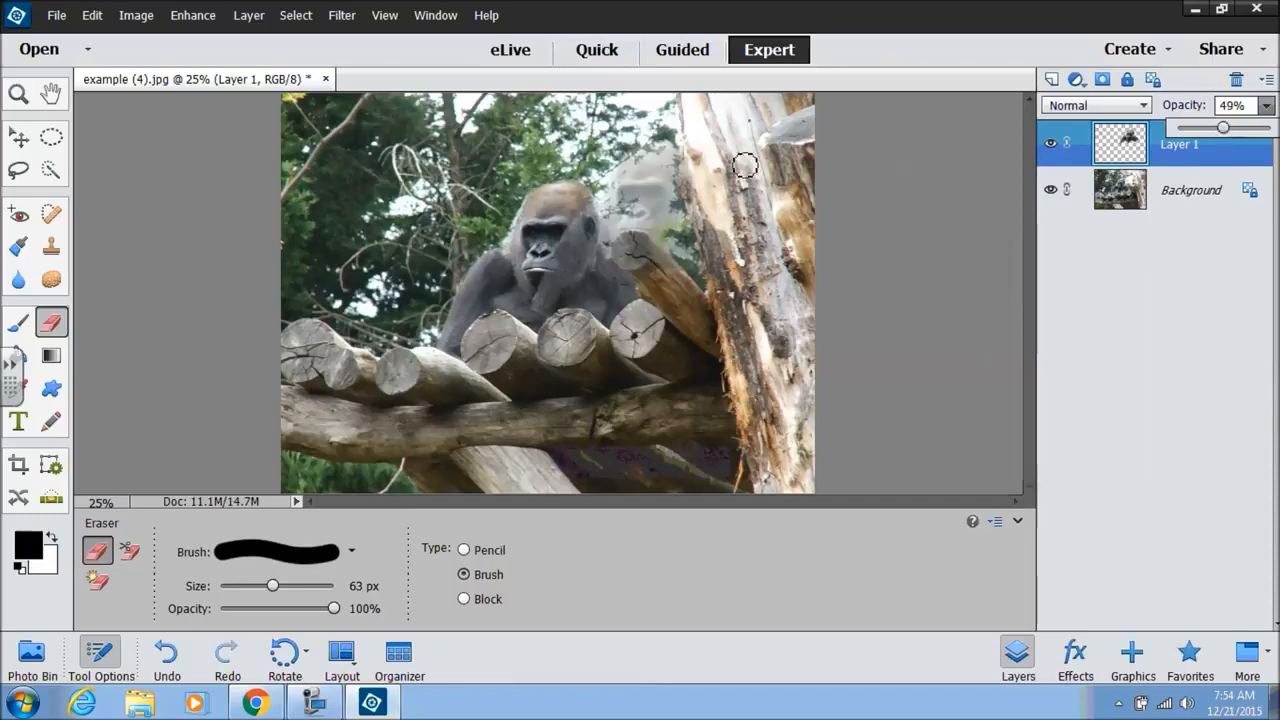
left_click(697, 162)
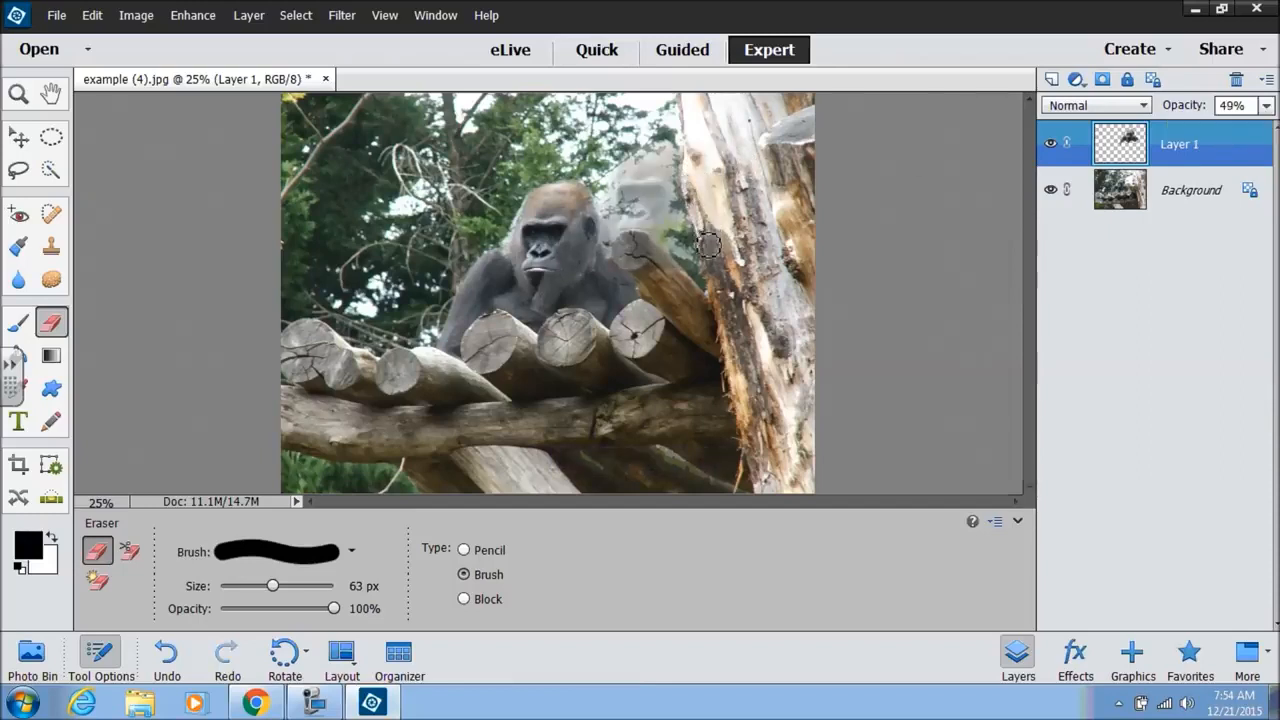
mouse_move(717, 208)
left_mouse_down()
mouse_move(723, 270)
mouse_move(729, 247)
mouse_move(749, 258)
mouse_move(750, 305)
left_mouse_up()
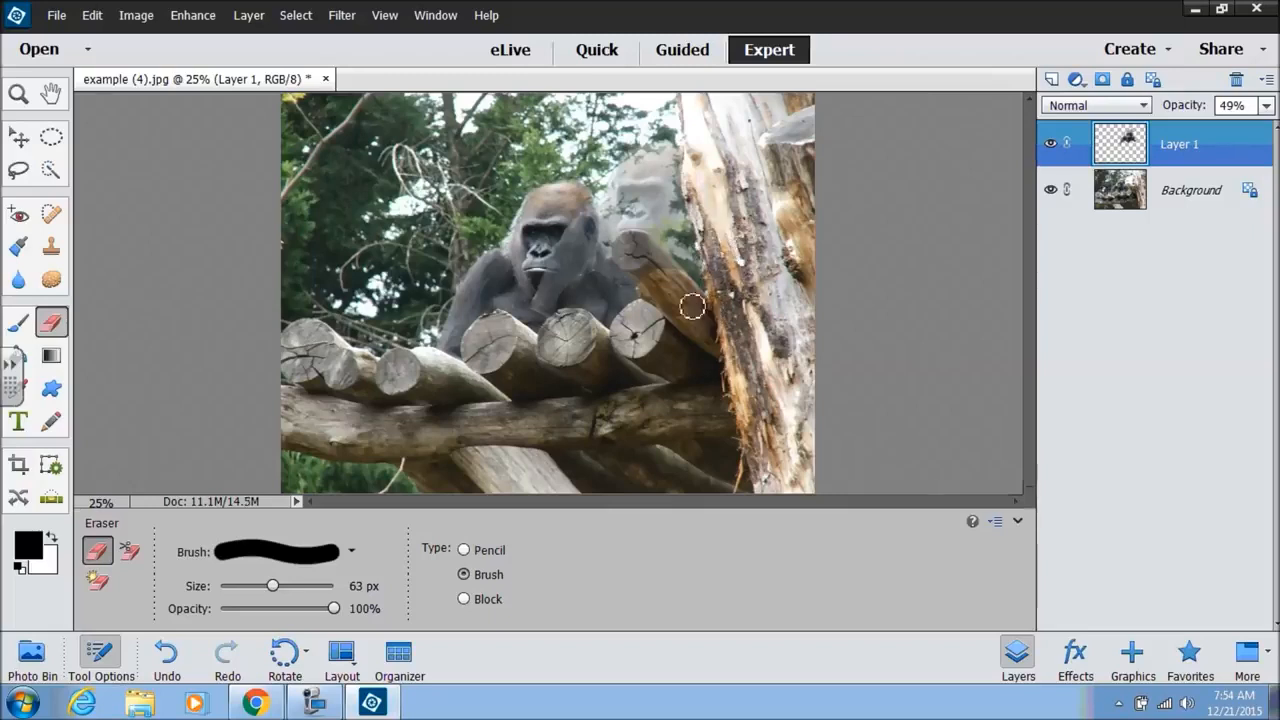
mouse_move(644, 253)
left_mouse_down()
mouse_move(633, 264)
mouse_move(668, 285)
left_mouse_up()
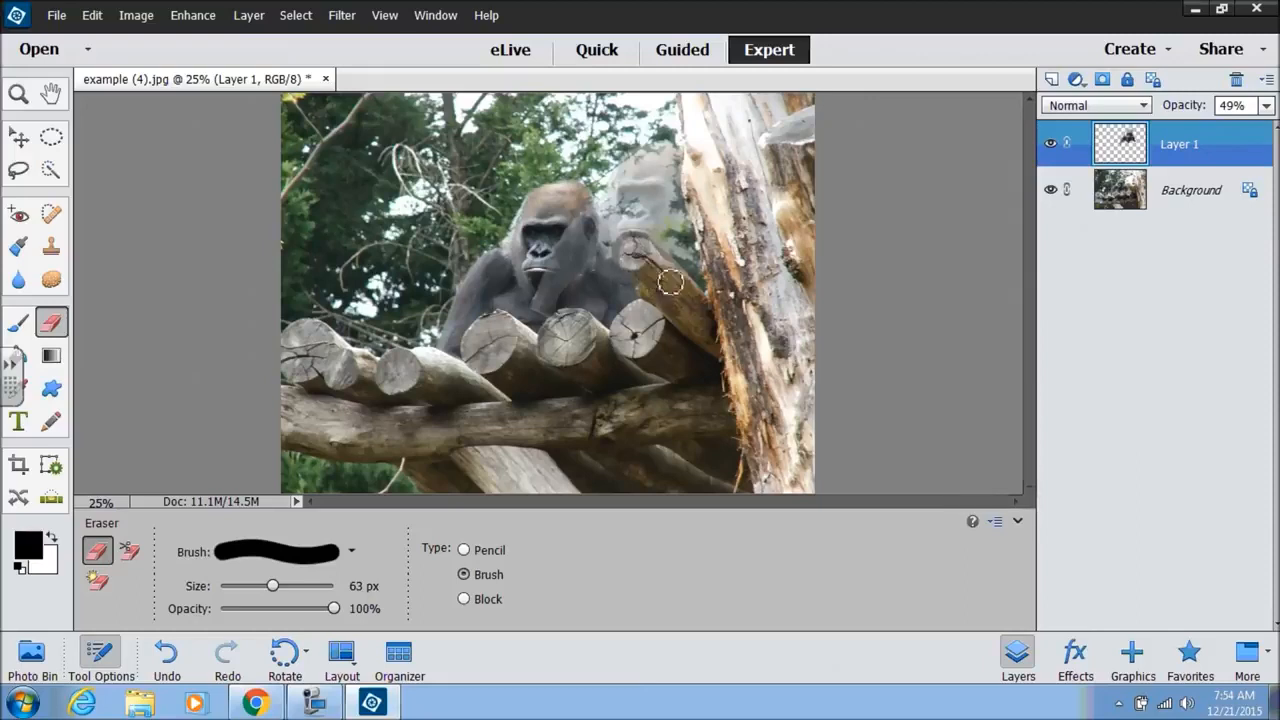
mouse_move(645, 250)
left_mouse_down()
mouse_move(628, 250)
mouse_move(631, 267)
left_mouse_up()
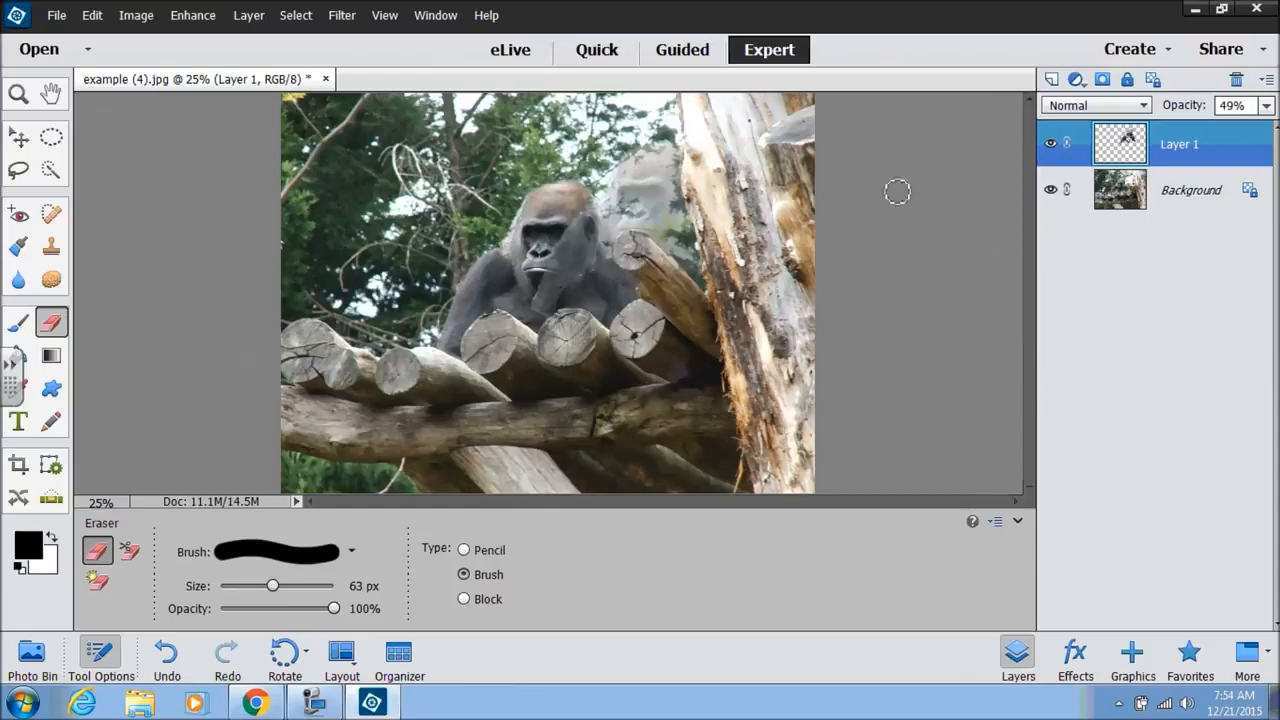
Lower the pasted layer's opacity to 32%, and erase the parts overlapping the original gorilla's head and body.
left_click(1264, 108)
left_click_drag(1230, 128, 1208, 133)
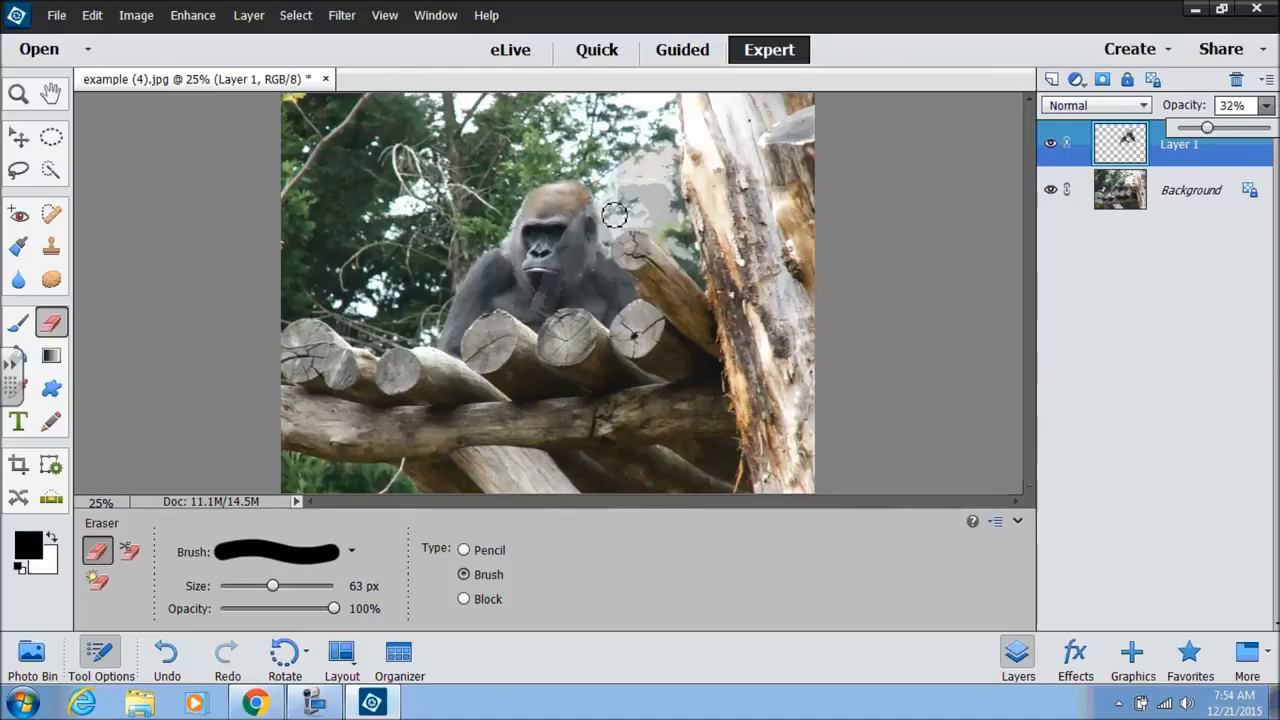
mouse_move(585, 204)
left_mouse_down()
mouse_move(598, 272)
mouse_move(574, 212)
mouse_move(600, 284)
mouse_move(557, 238)
mouse_move(580, 339)
mouse_move(559, 297)
mouse_move(564, 357)
mouse_move(543, 309)
mouse_move(540, 323)
mouse_move(584, 334)
mouse_move(576, 326)
mouse_move(668, 333)
mouse_move(604, 258)
mouse_move(640, 318)
mouse_move(566, 258)
mouse_move(608, 294)
mouse_move(602, 335)
mouse_move(587, 308)
mouse_move(558, 311)
mouse_move(601, 342)
mouse_move(522, 328)
mouse_move(583, 331)
mouse_move(560, 288)
mouse_move(597, 297)
mouse_move(582, 226)
left_mouse_up()
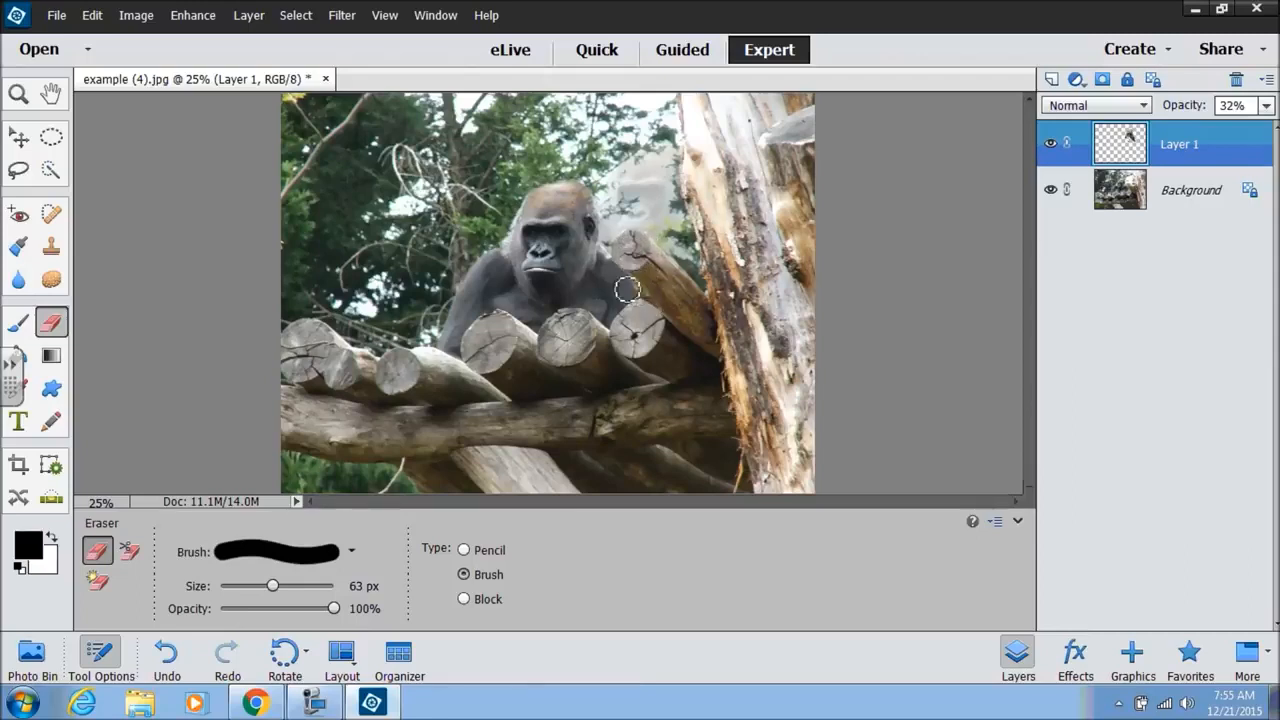
Set the pasted gorilla layer's opacity to 100%, and delete that layer from the photo.
left_click(1266, 106)
left_click_drag(1208, 128, 1270, 128)
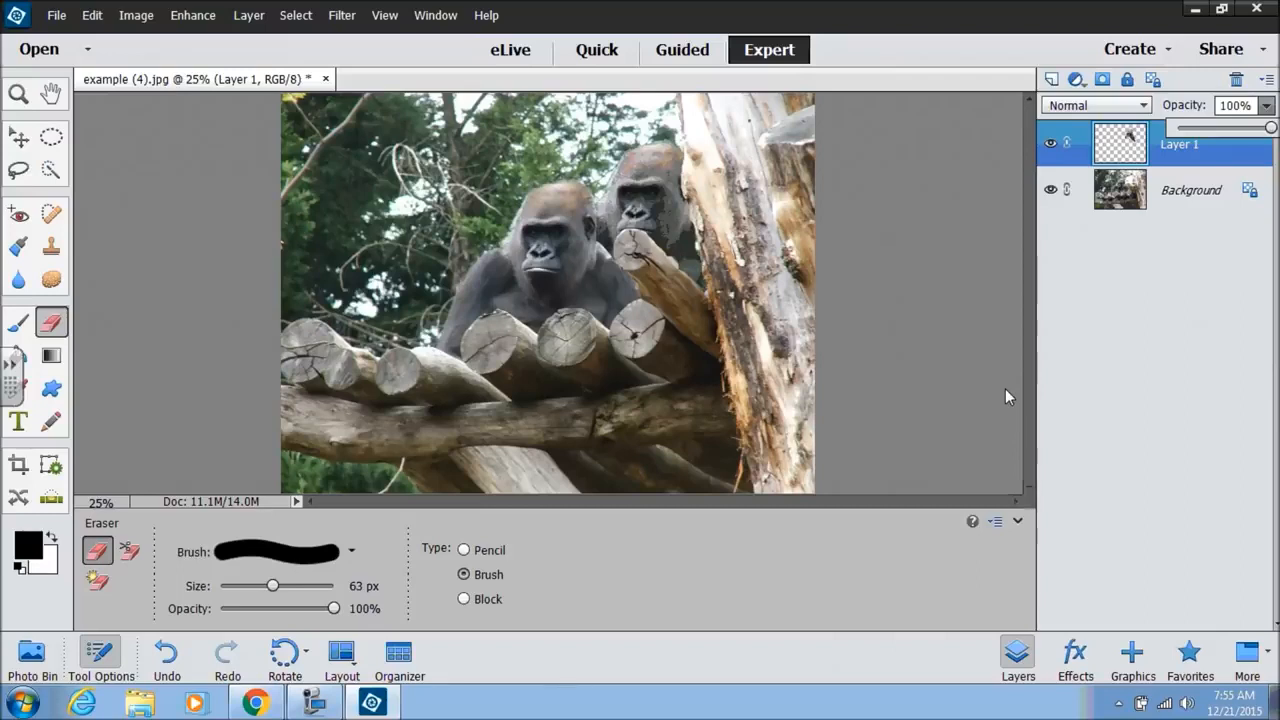
left_click(1228, 160)
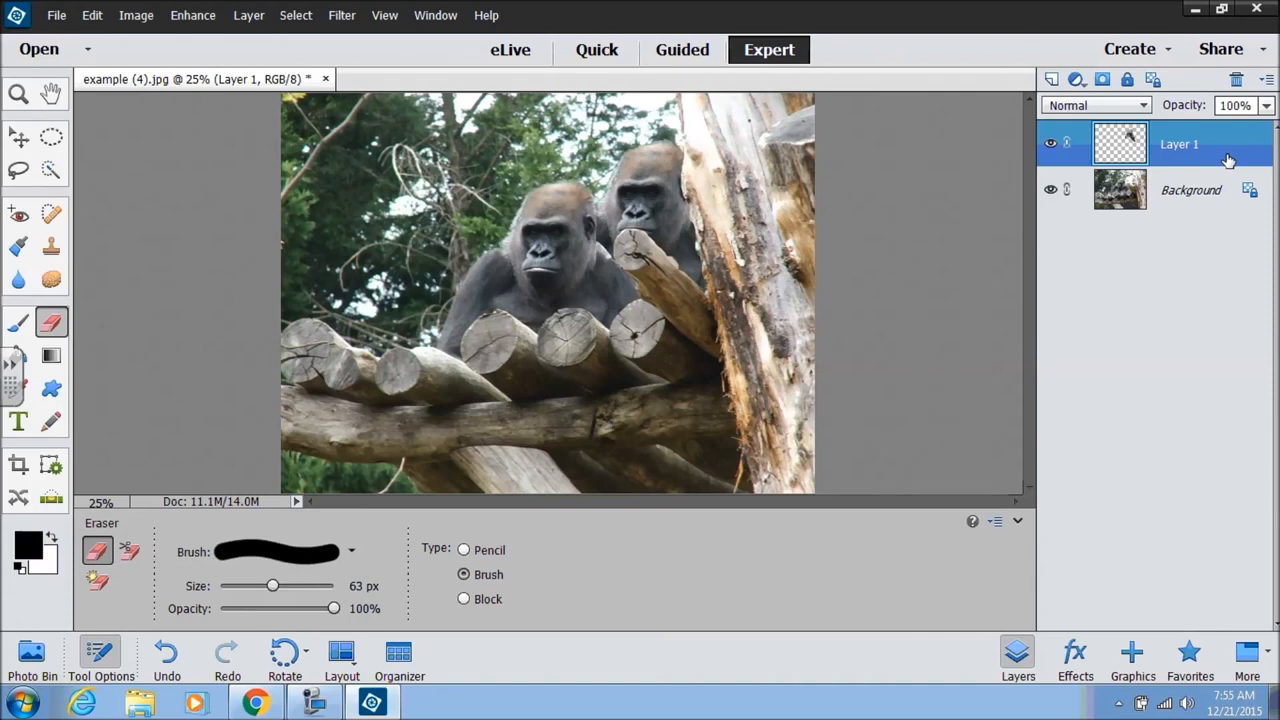
right_click(1228, 156)
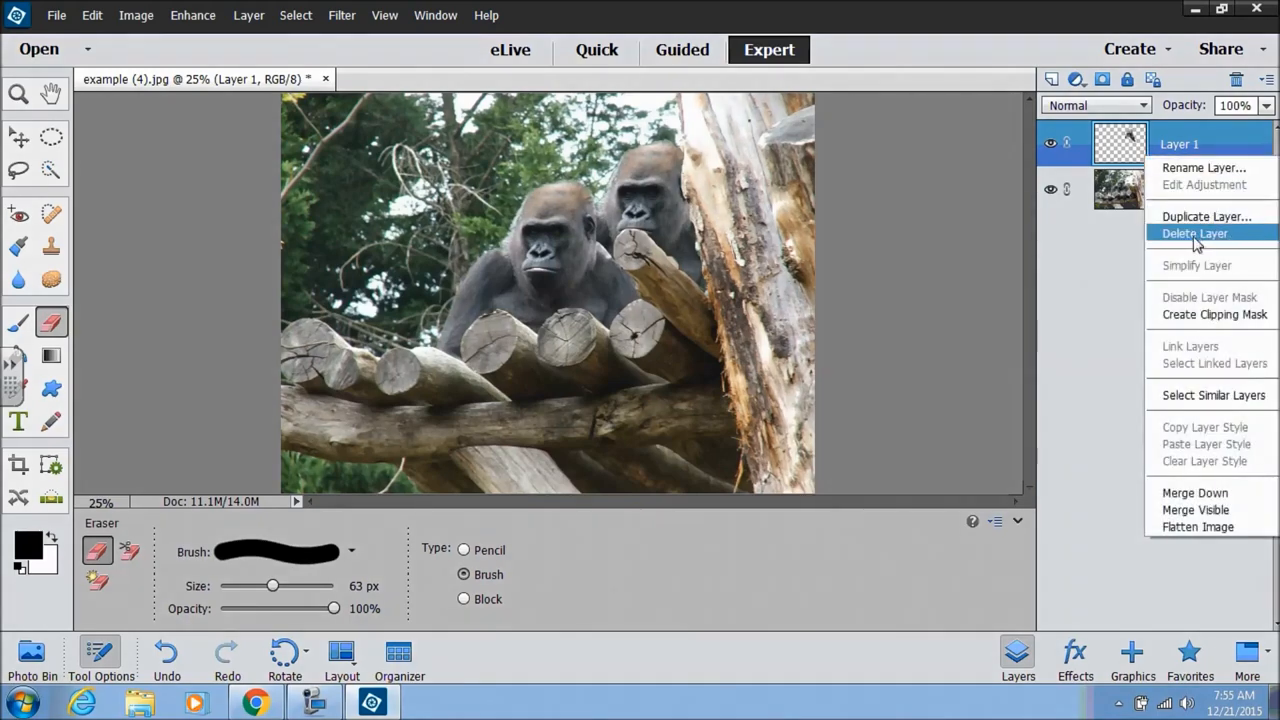
left_click(1196, 234)
left_click(563, 273)
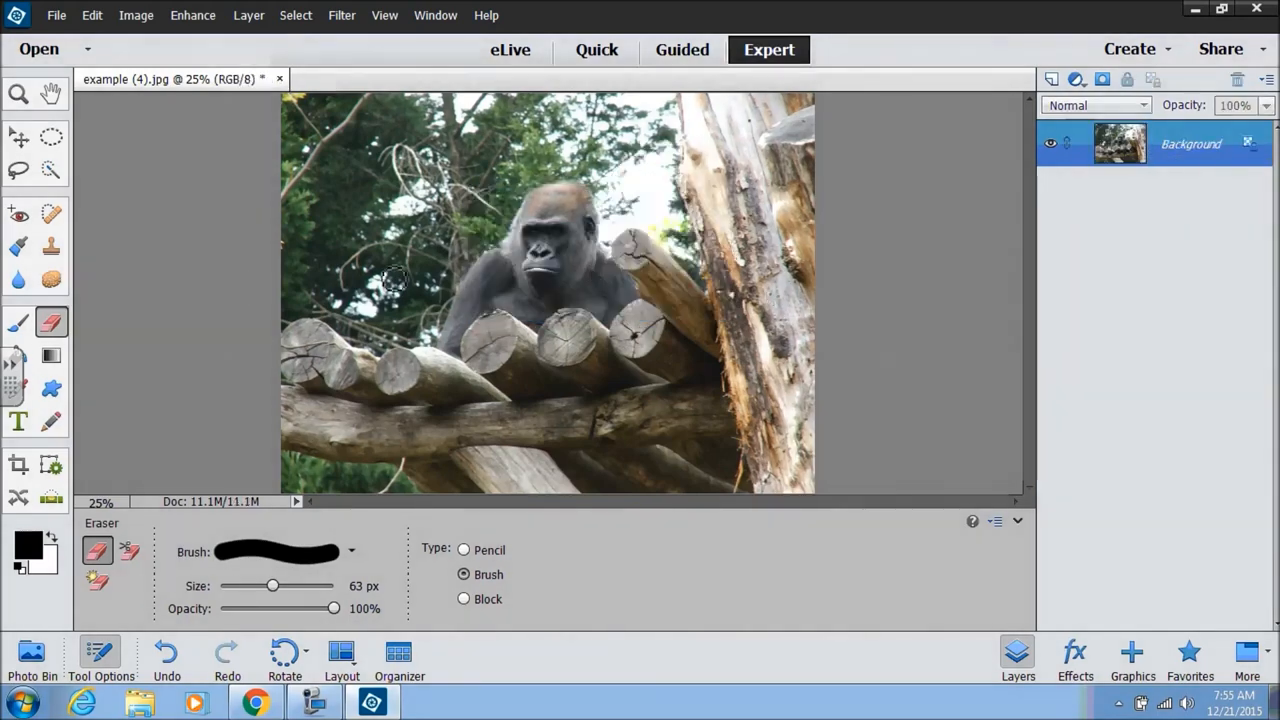
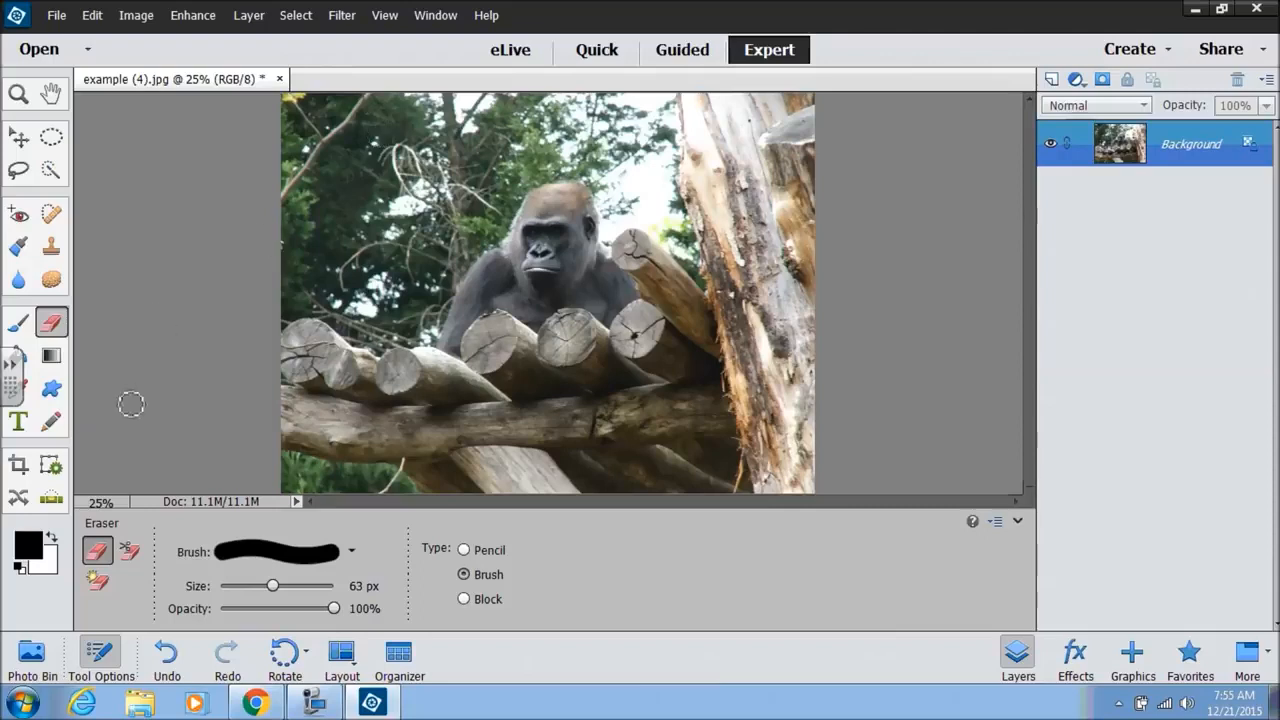
Sample foreground colors with the Color Picker from several background spots, ending with the brown fur on the gorilla's forehead.
left_click(28, 389)
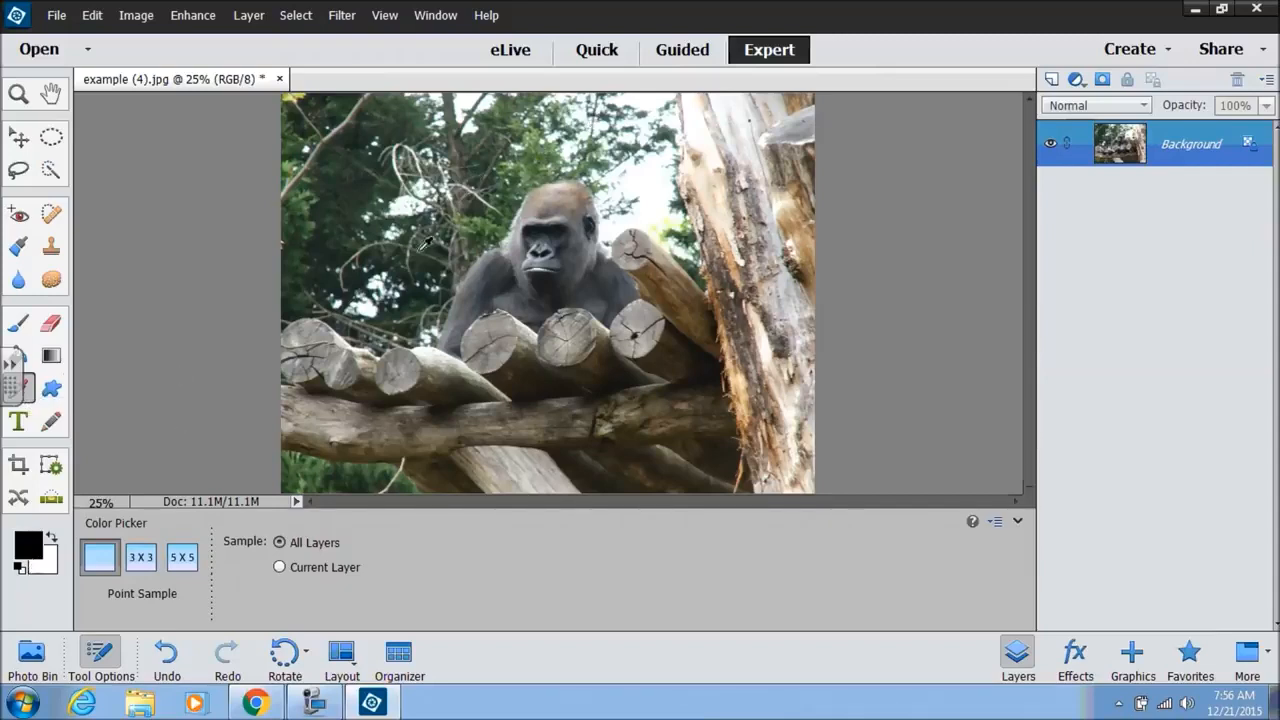
left_click(543, 129)
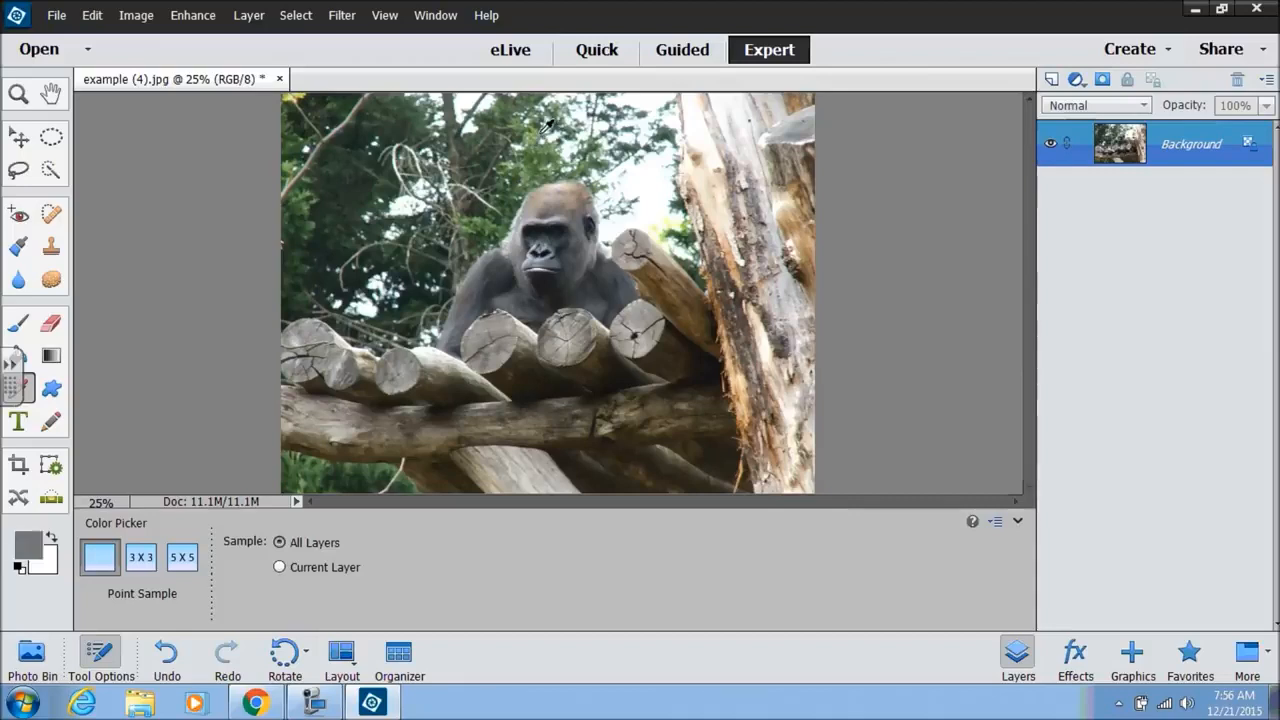
left_click(679, 125)
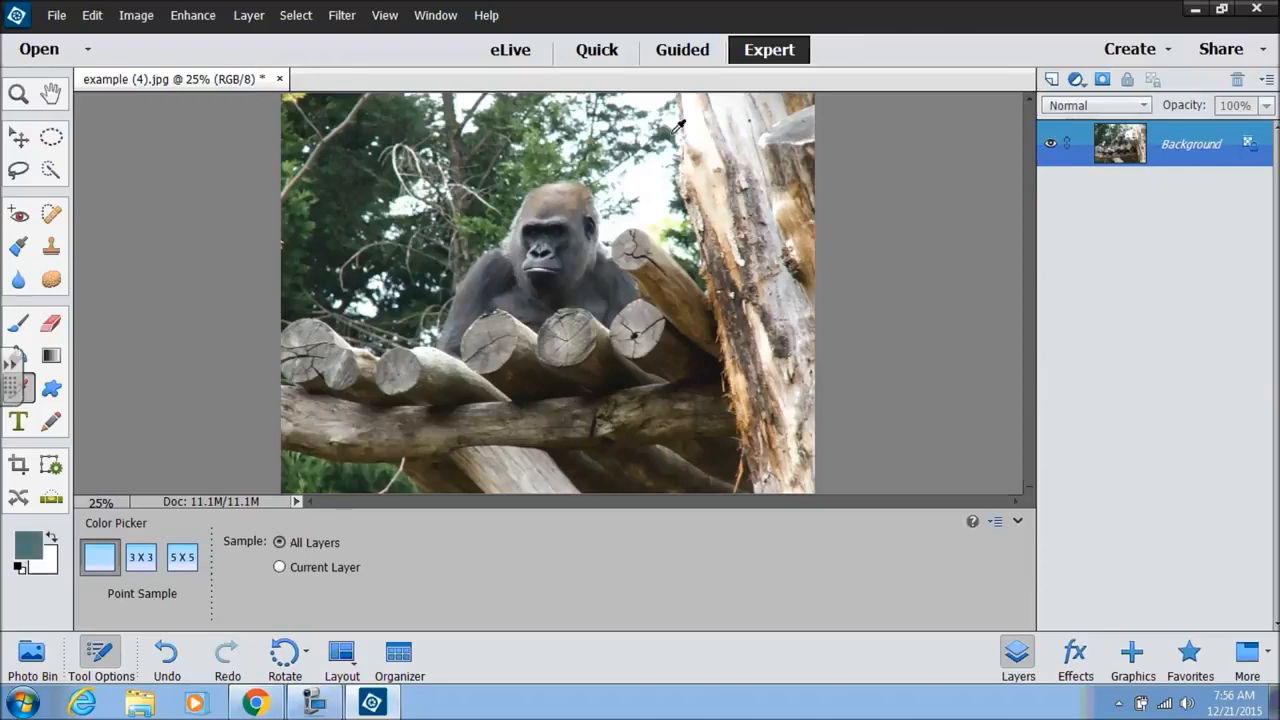
left_click(431, 262)
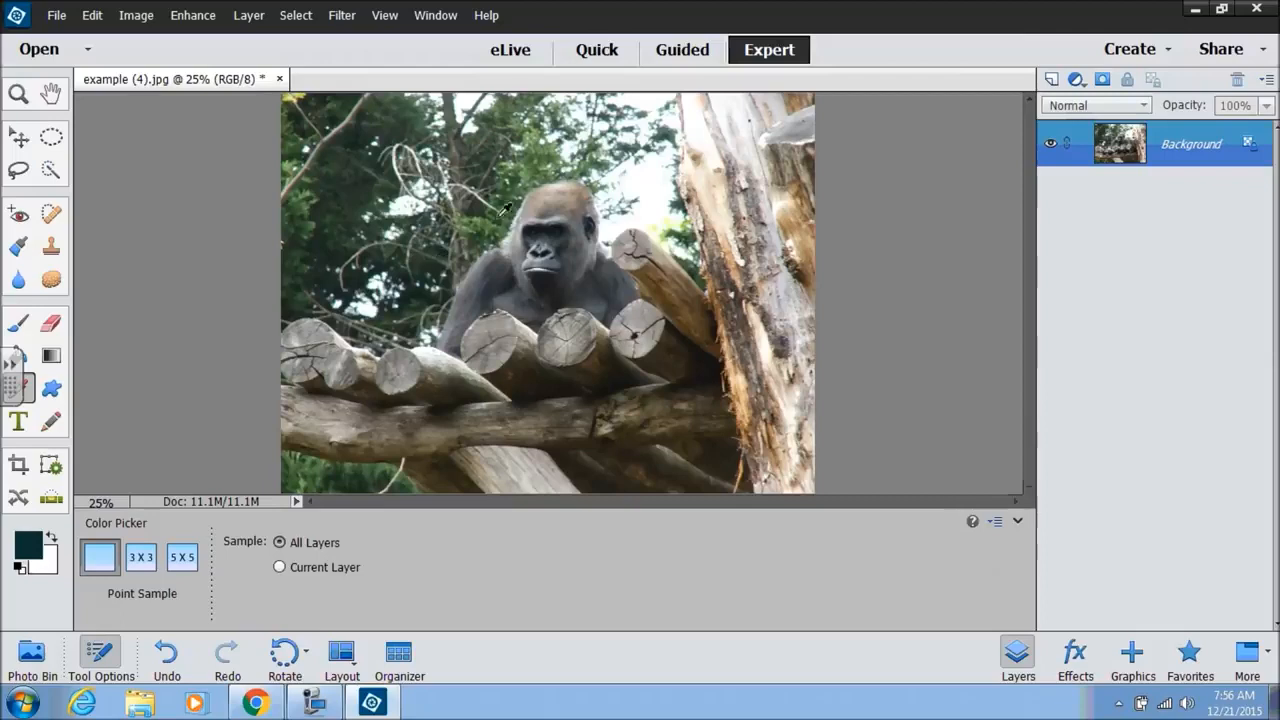
left_click(576, 198)
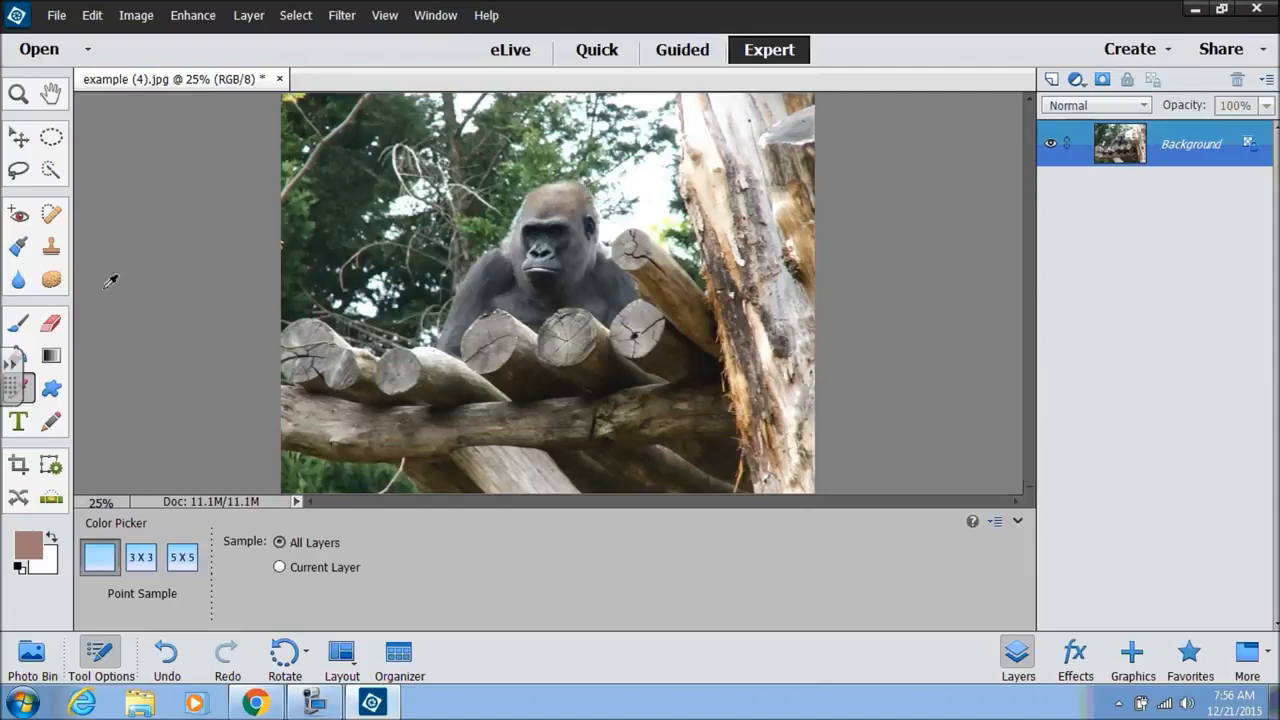
Choose the Wig 4 custom shape from the All Elements Shapes set, enlarging the shape list to browse it and shrinking it again.
left_click(52, 389)
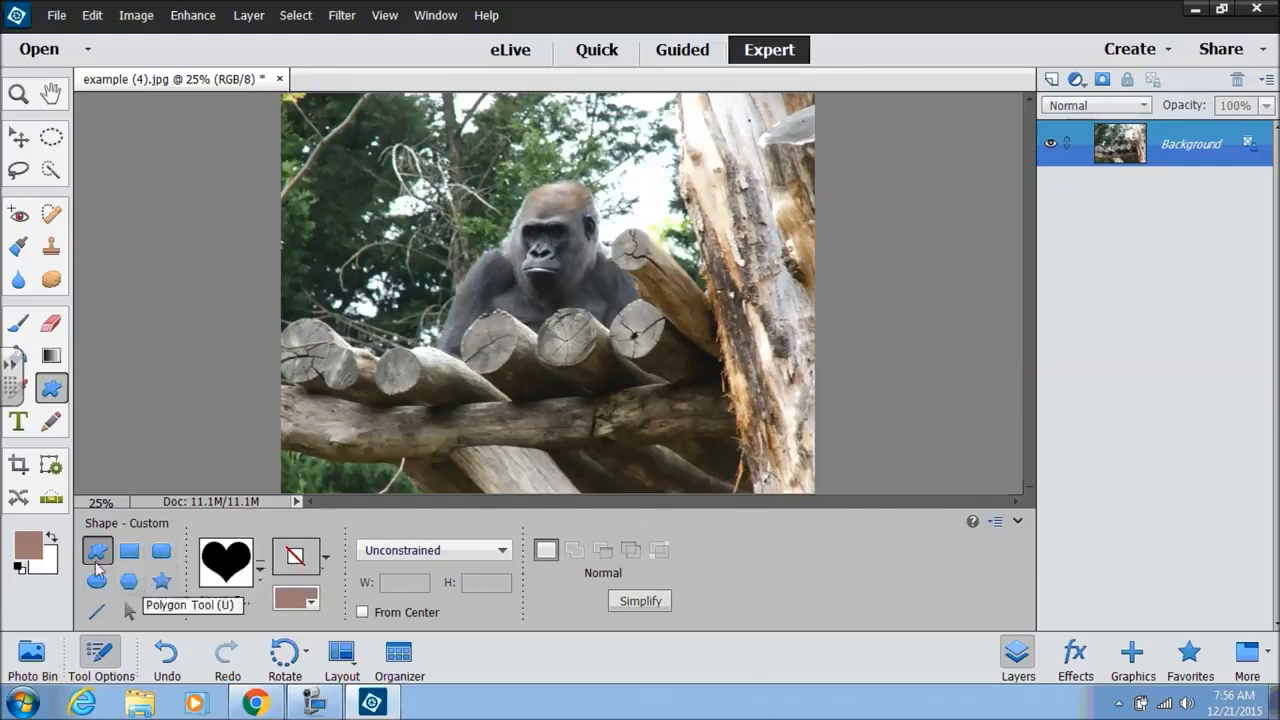
left_click(260, 578)
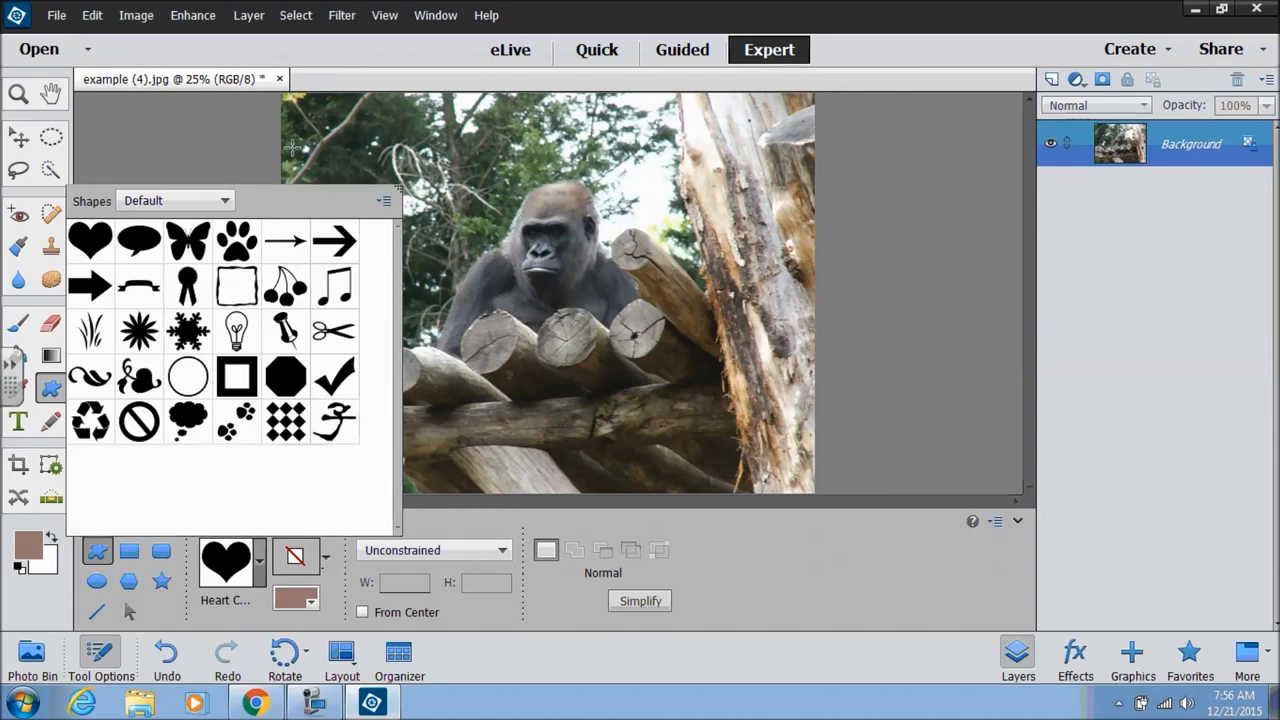
left_click(224, 202)
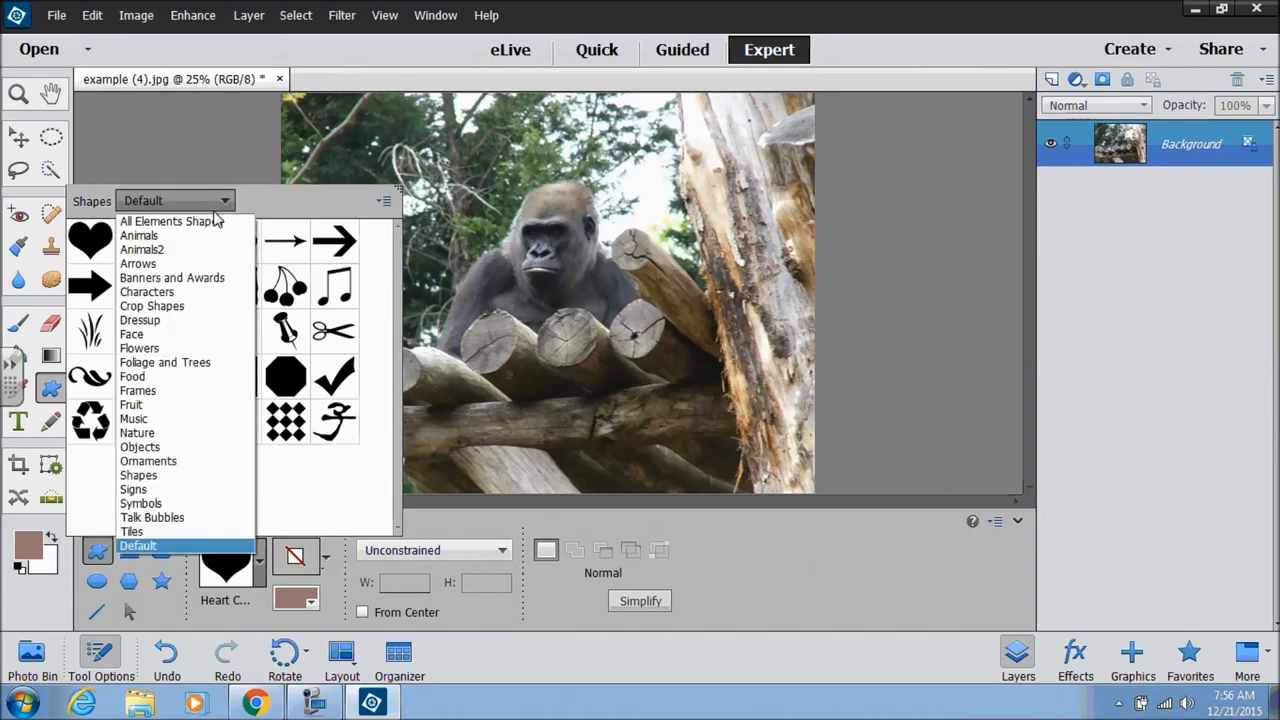
left_click(214, 221)
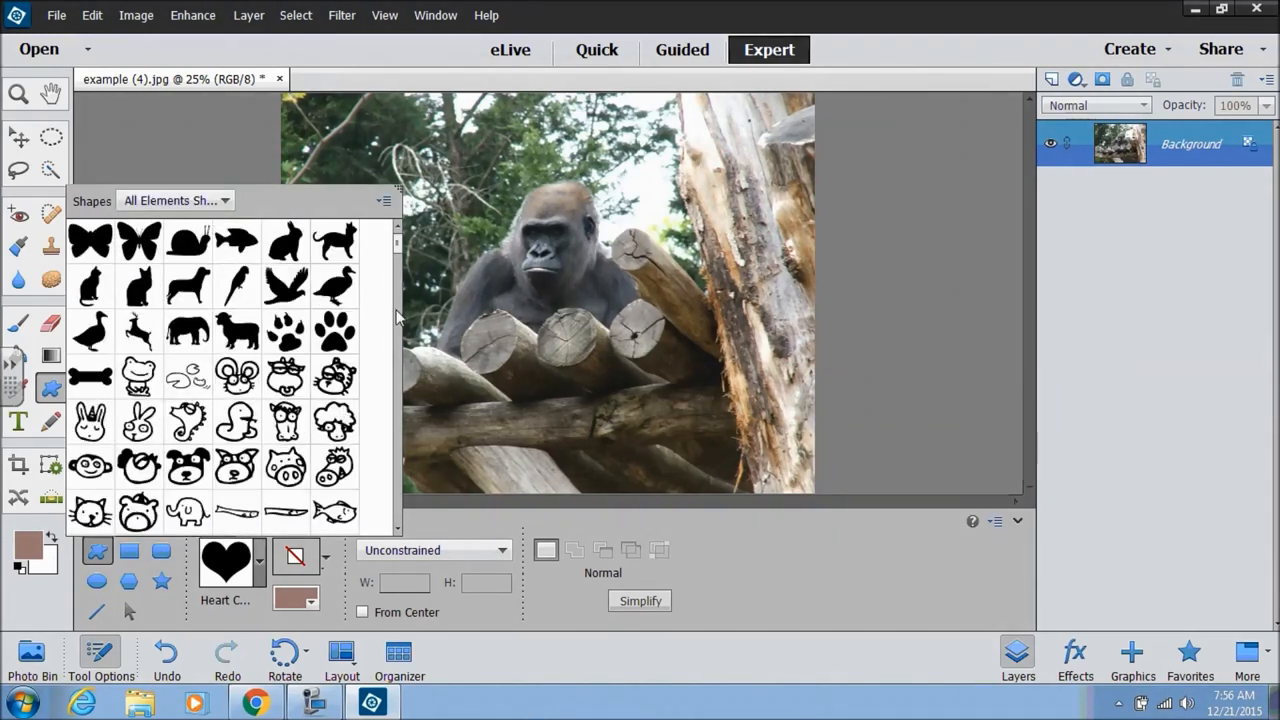
left_click_drag(402, 190, 762, 100)
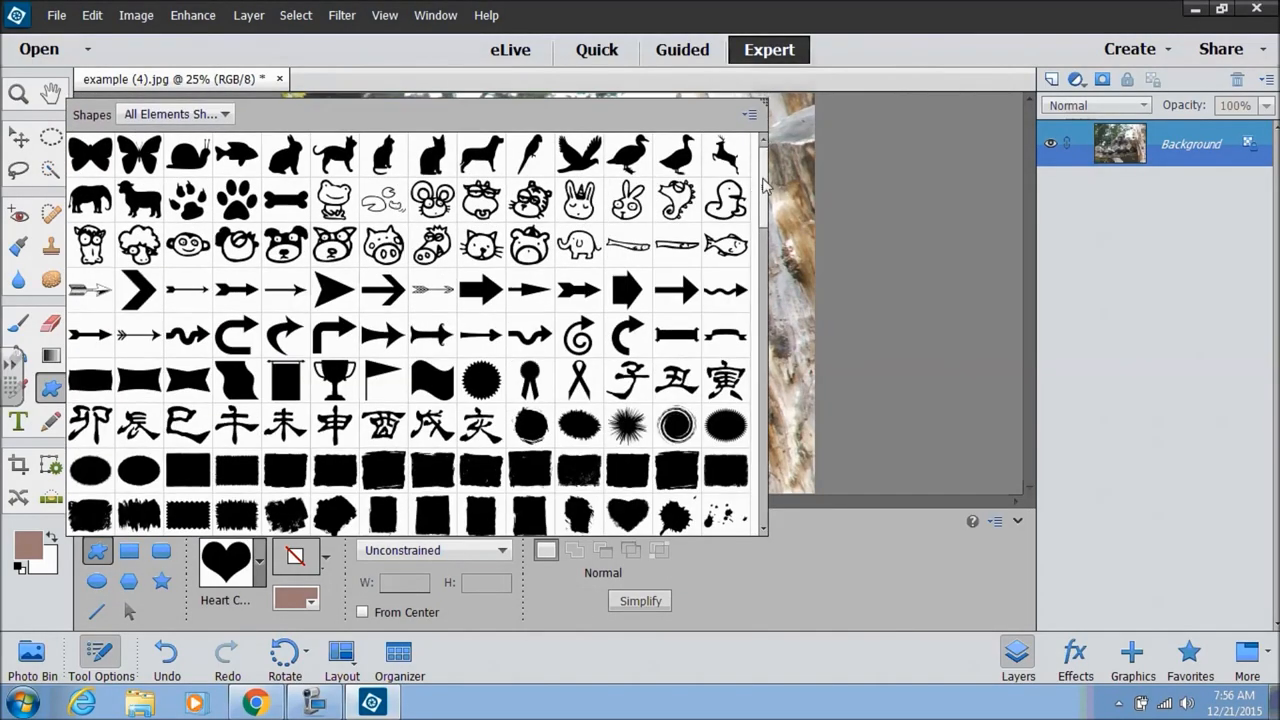
left_click_drag(765, 185, 757, 232)
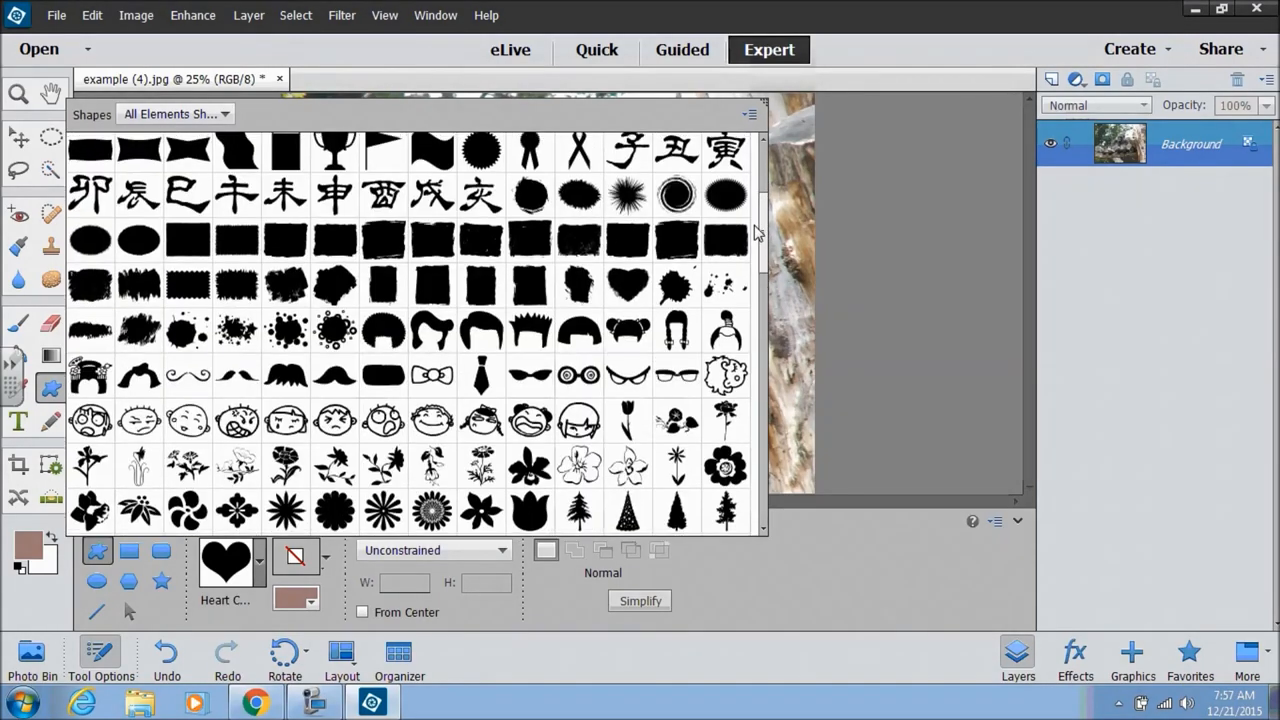
left_click(536, 335)
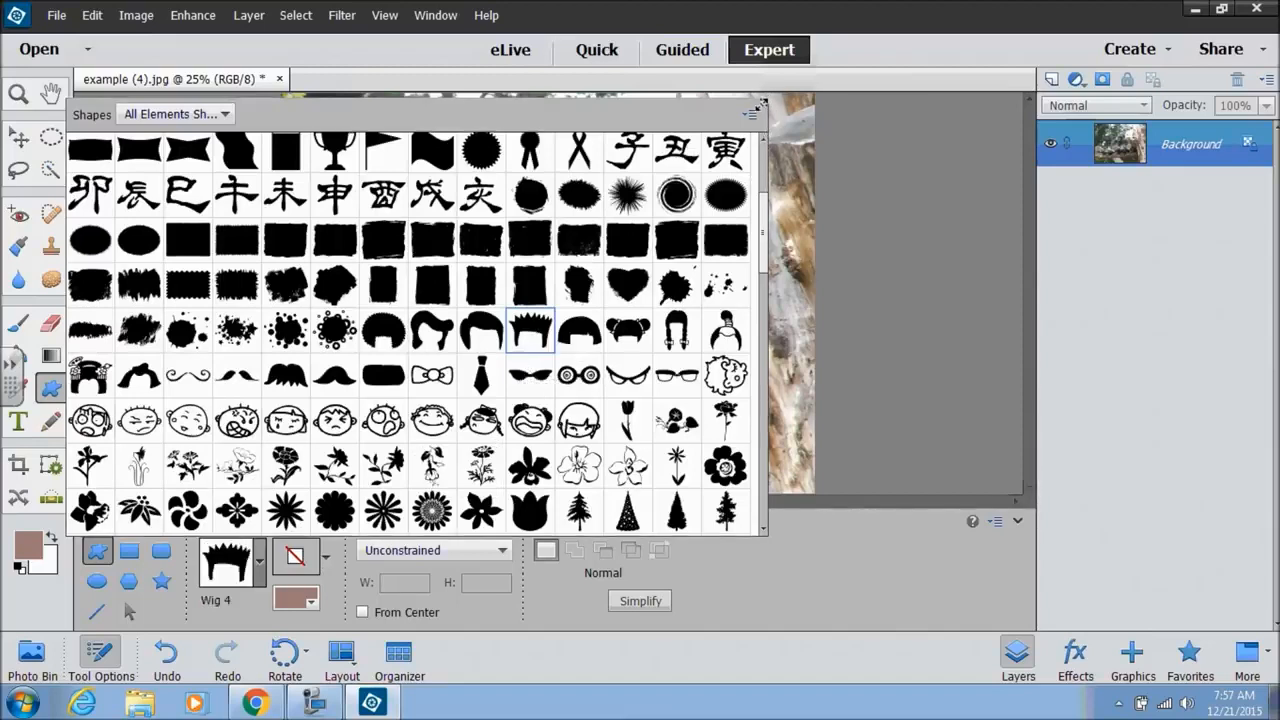
left_click_drag(549, 196, 247, 445)
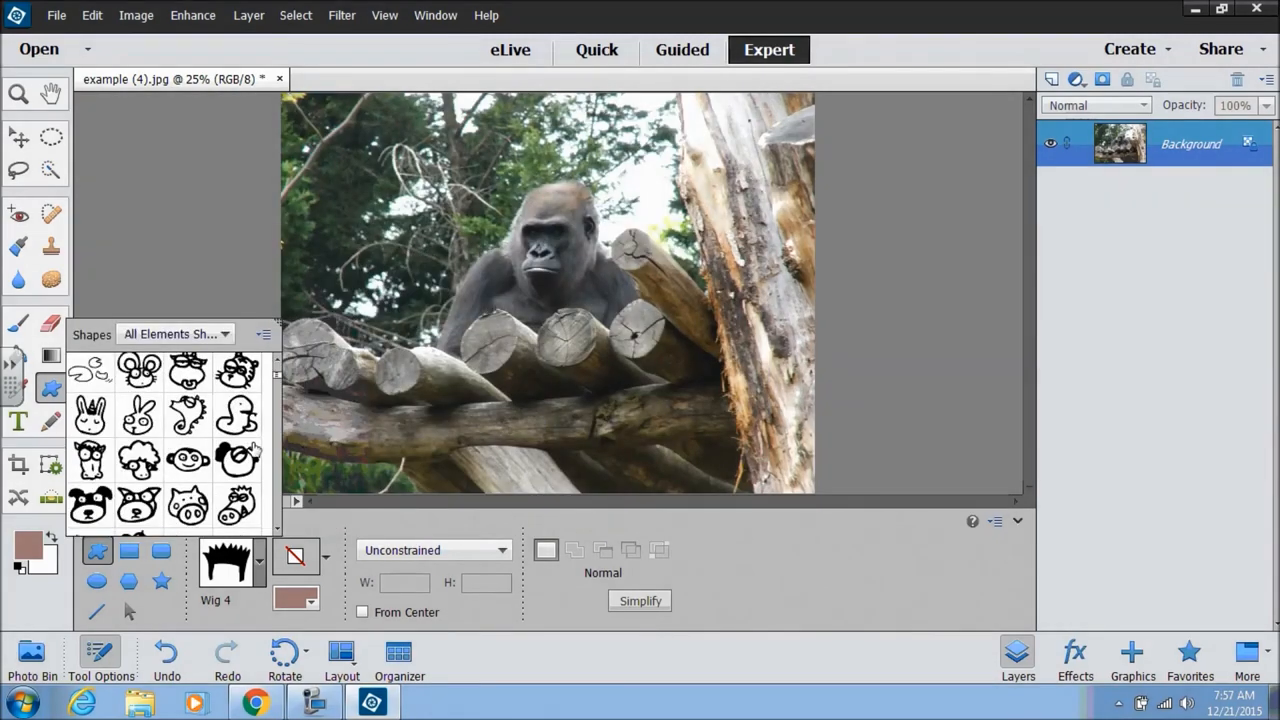
Set the custom shape's fill color to RGB Yellow.
left_click(311, 601)
left_click(220, 418)
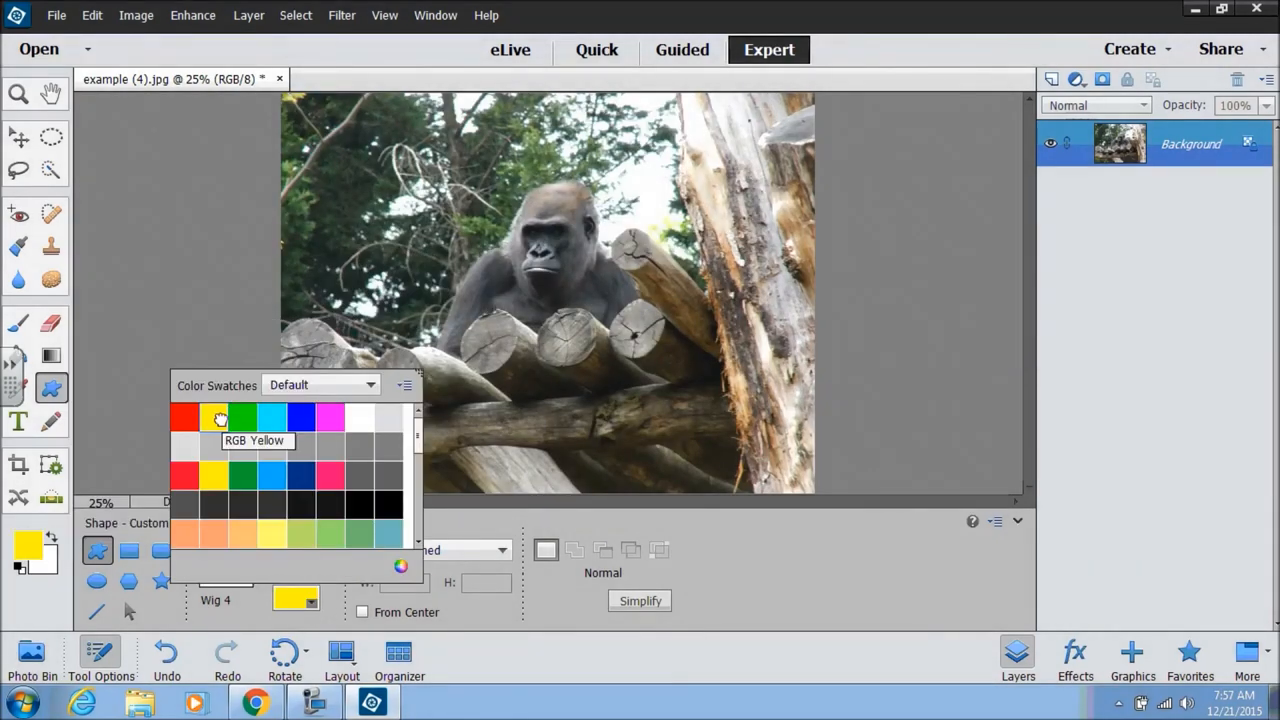
left_click(778, 580)
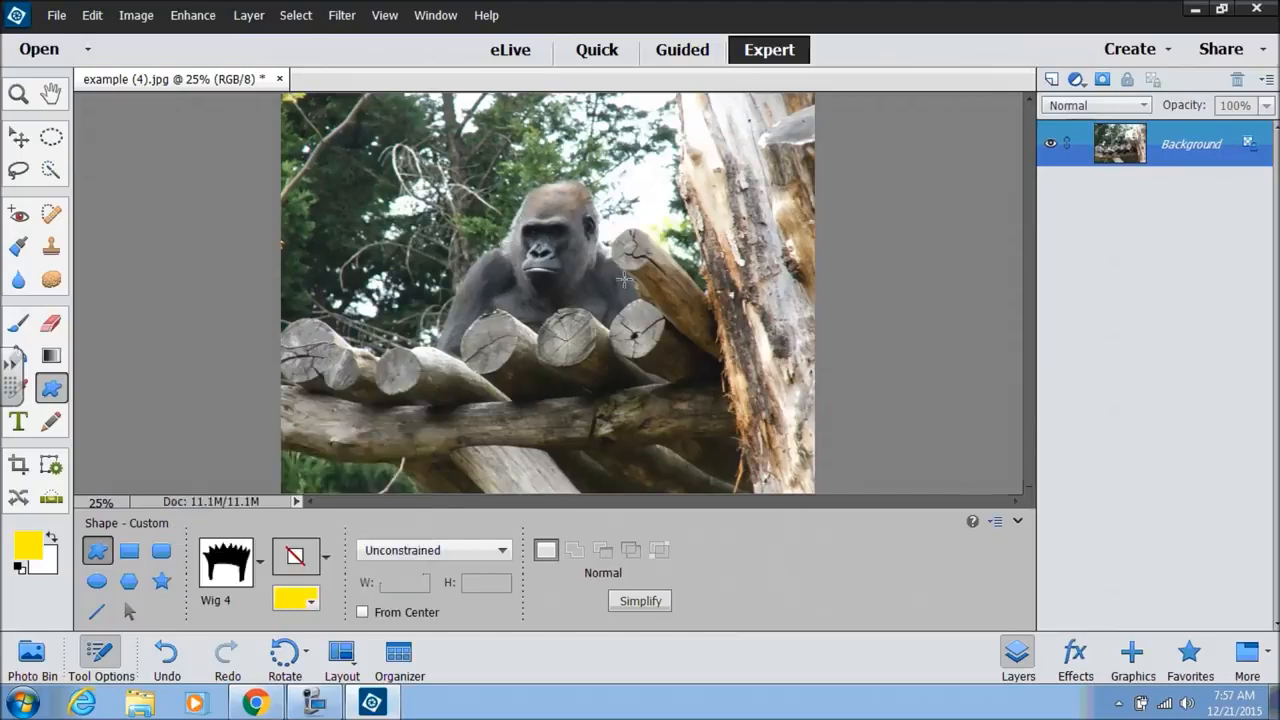
Draw the wig shape across the top of the gorilla's head, and shift it slightly left to fit.
left_click_drag(508, 170, 613, 218)
left_click(24, 133)
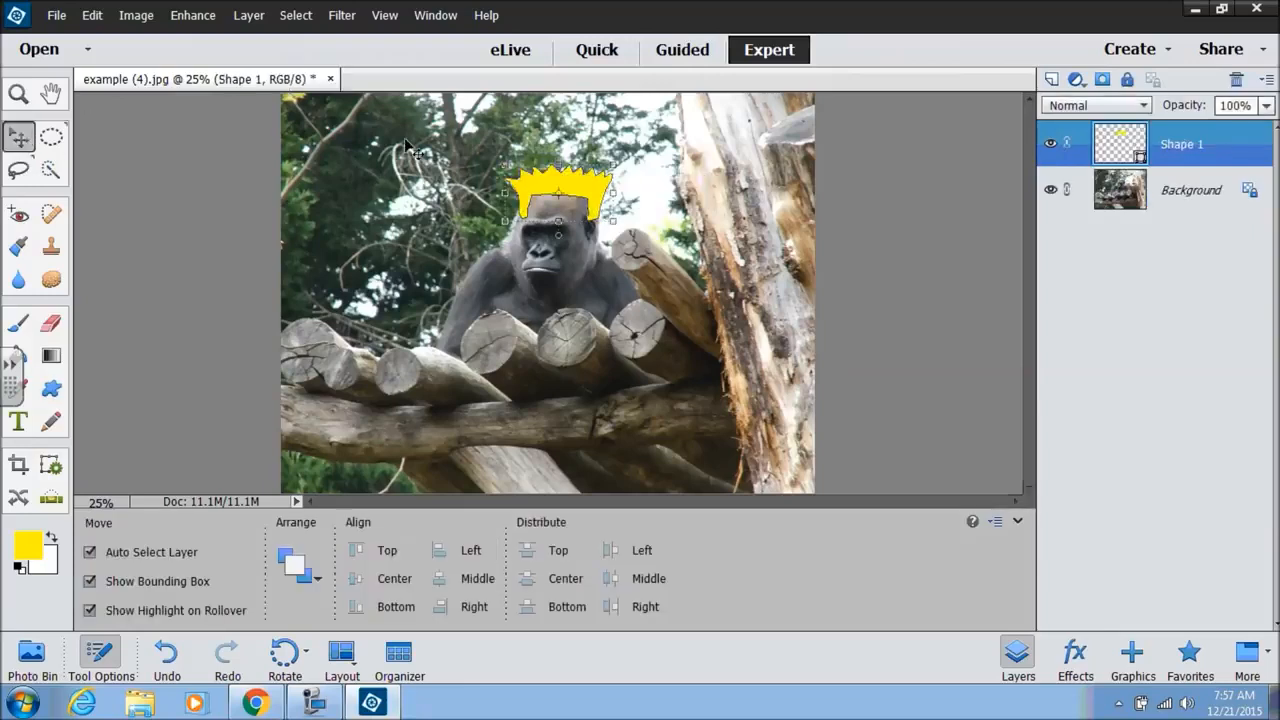
left_click_drag(549, 185, 541, 185)
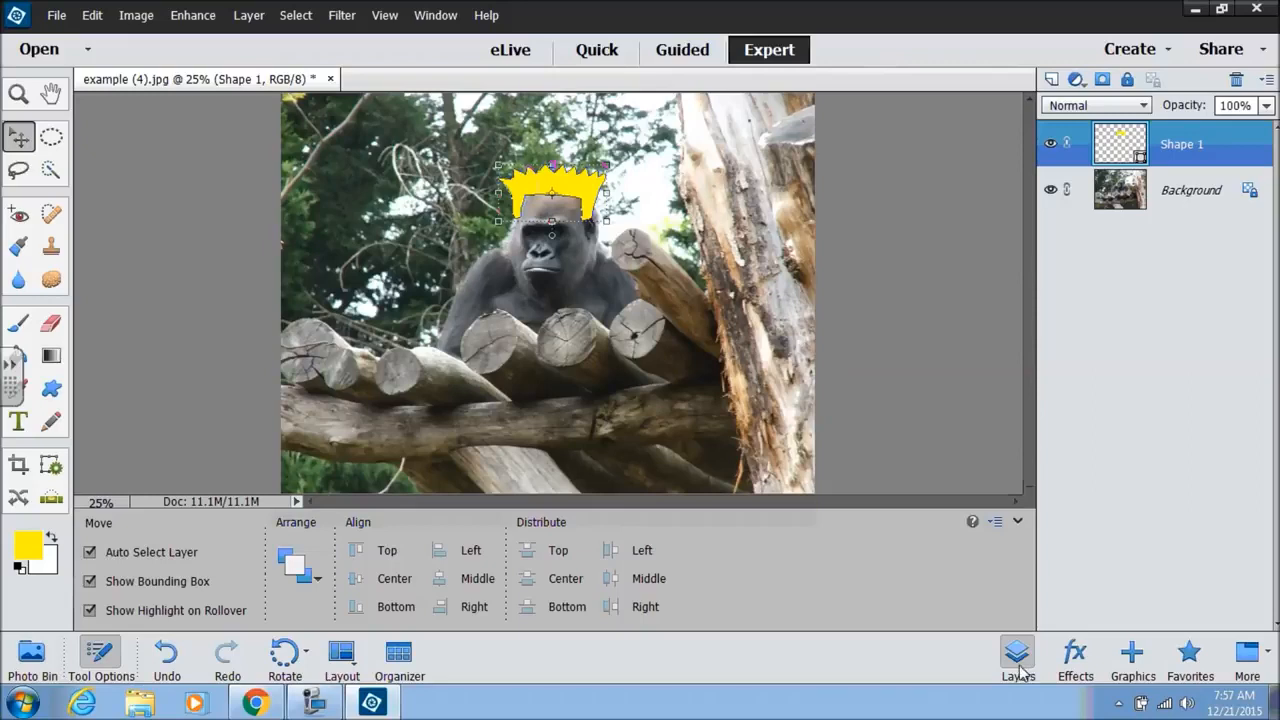
Apply the Simple Sharp Outer bevel style to the wig, and replace it with another style from the Bevels set.
left_click(1086, 656)
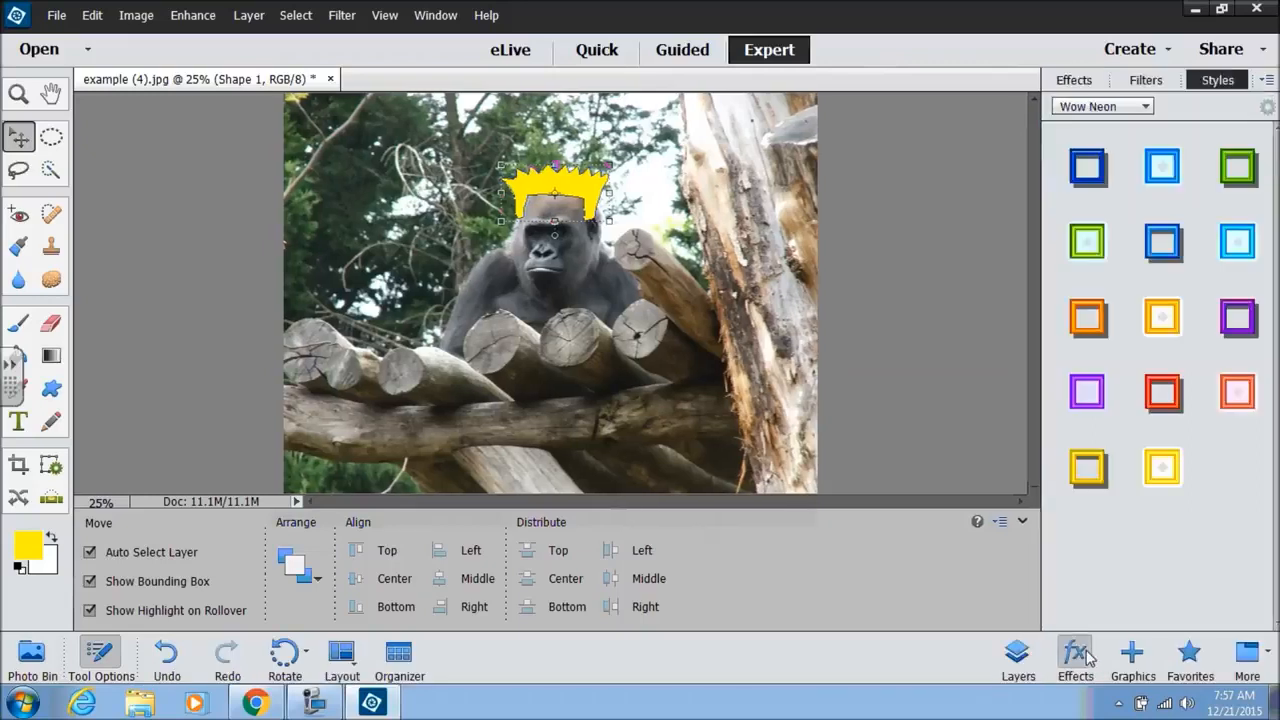
left_click(1077, 81)
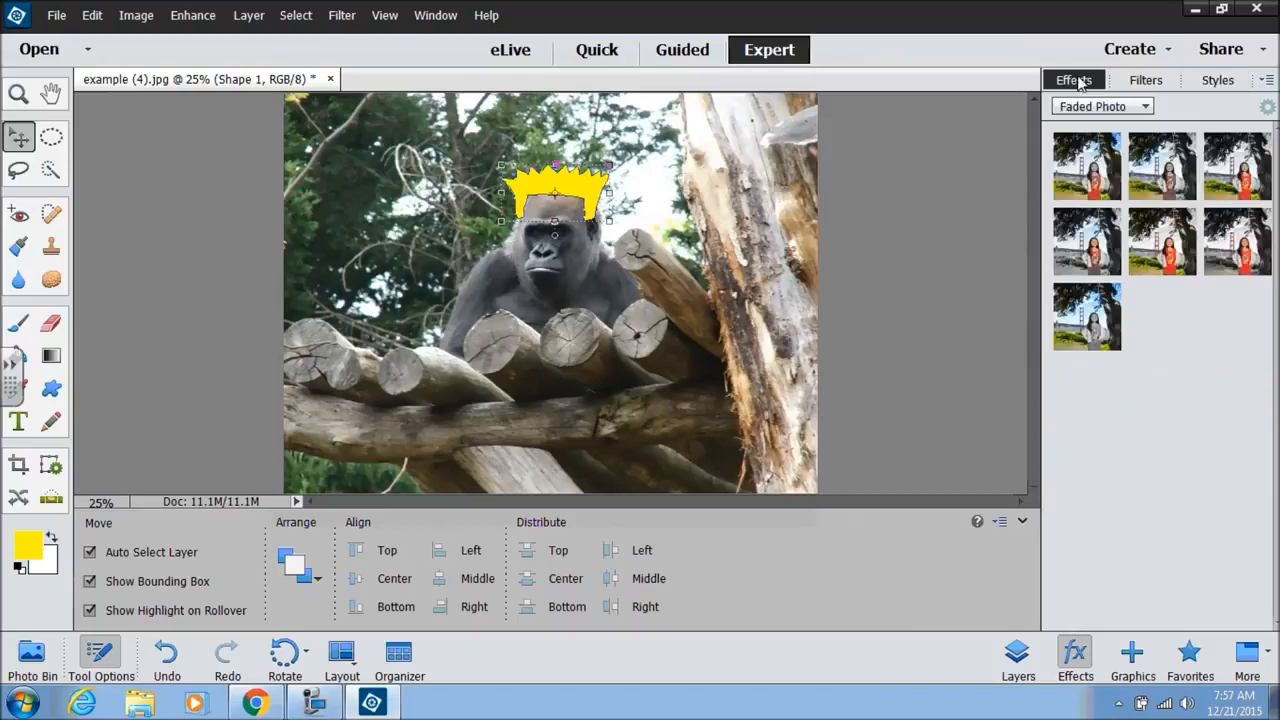
left_click(1145, 80)
left_click(1204, 84)
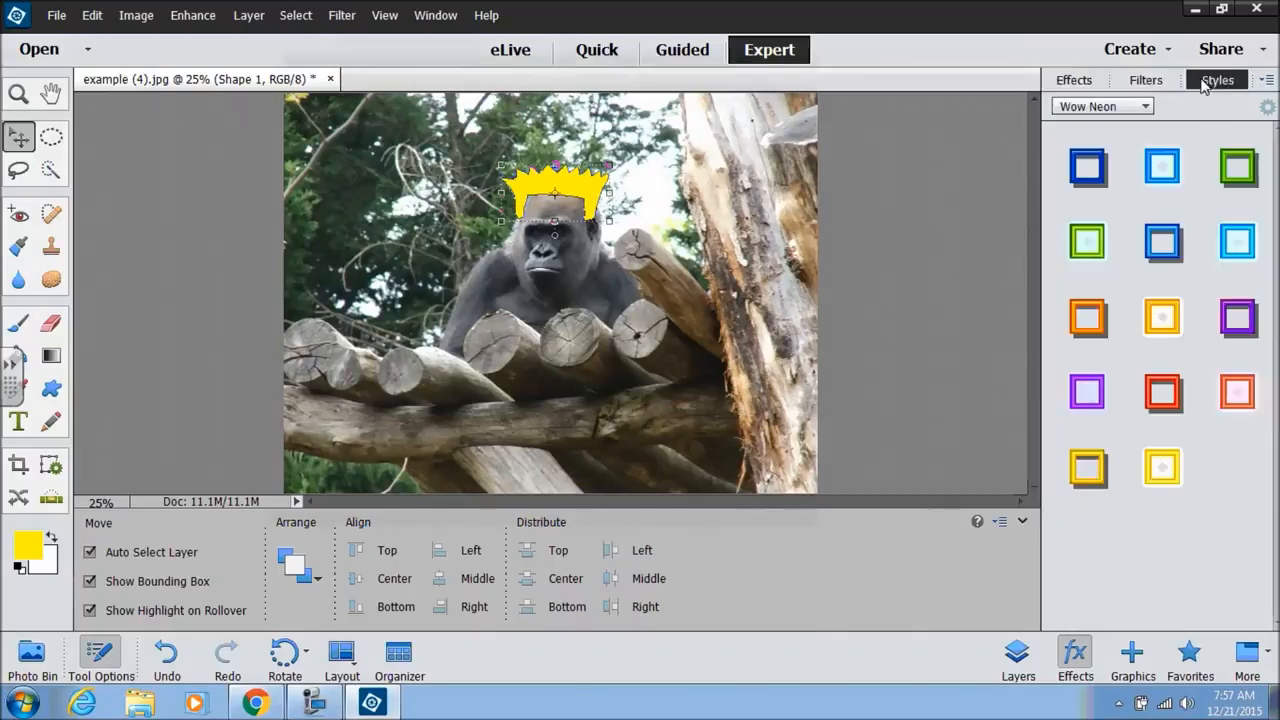
left_click(1150, 104)
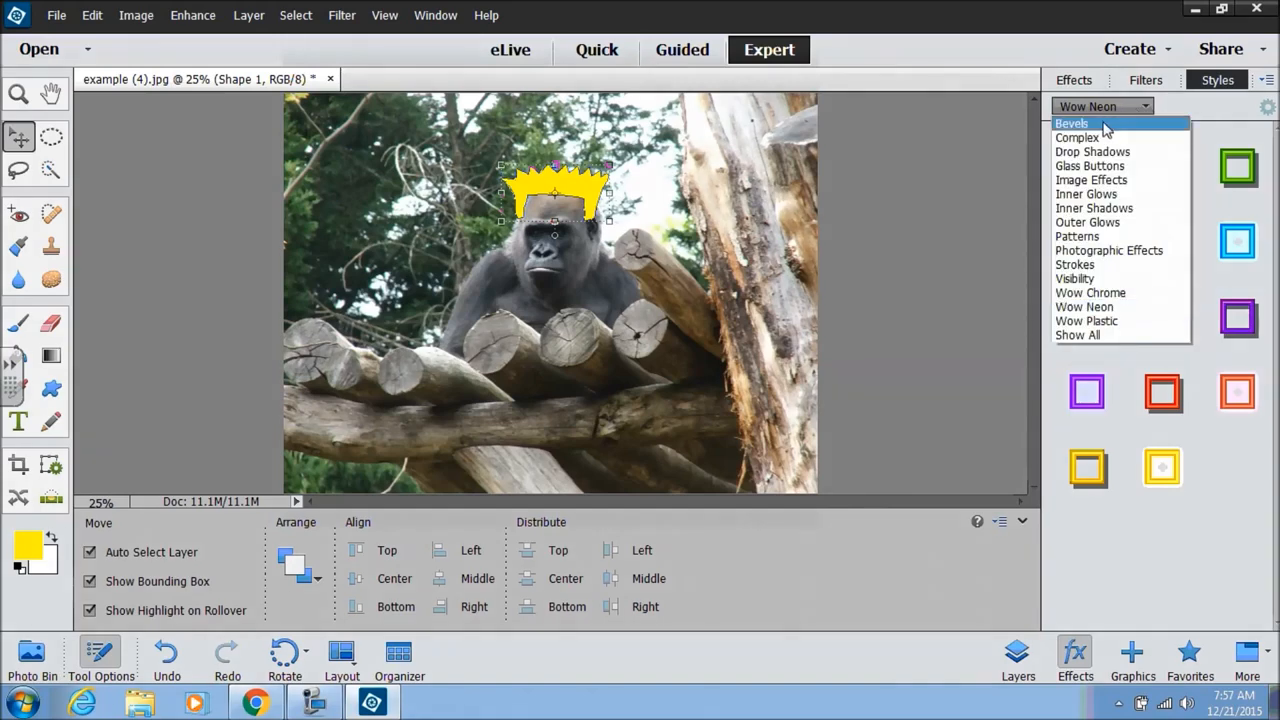
left_click(1104, 126)
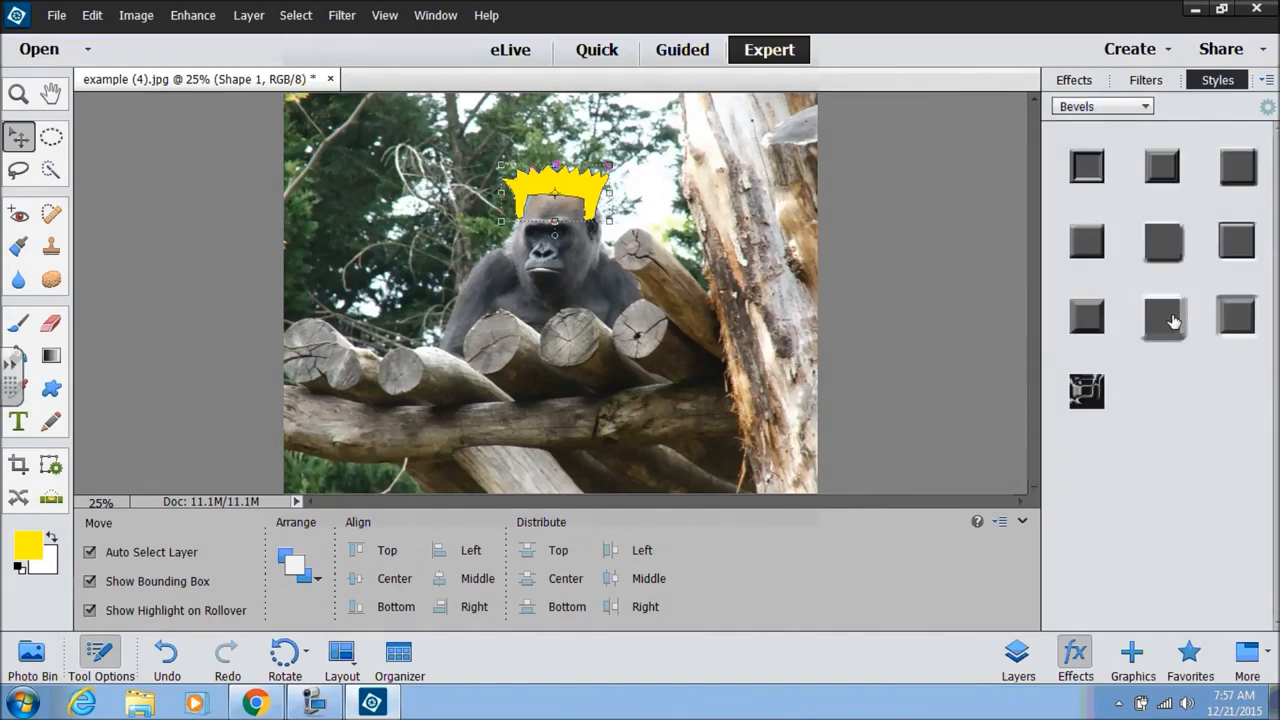
left_click(1172, 320)
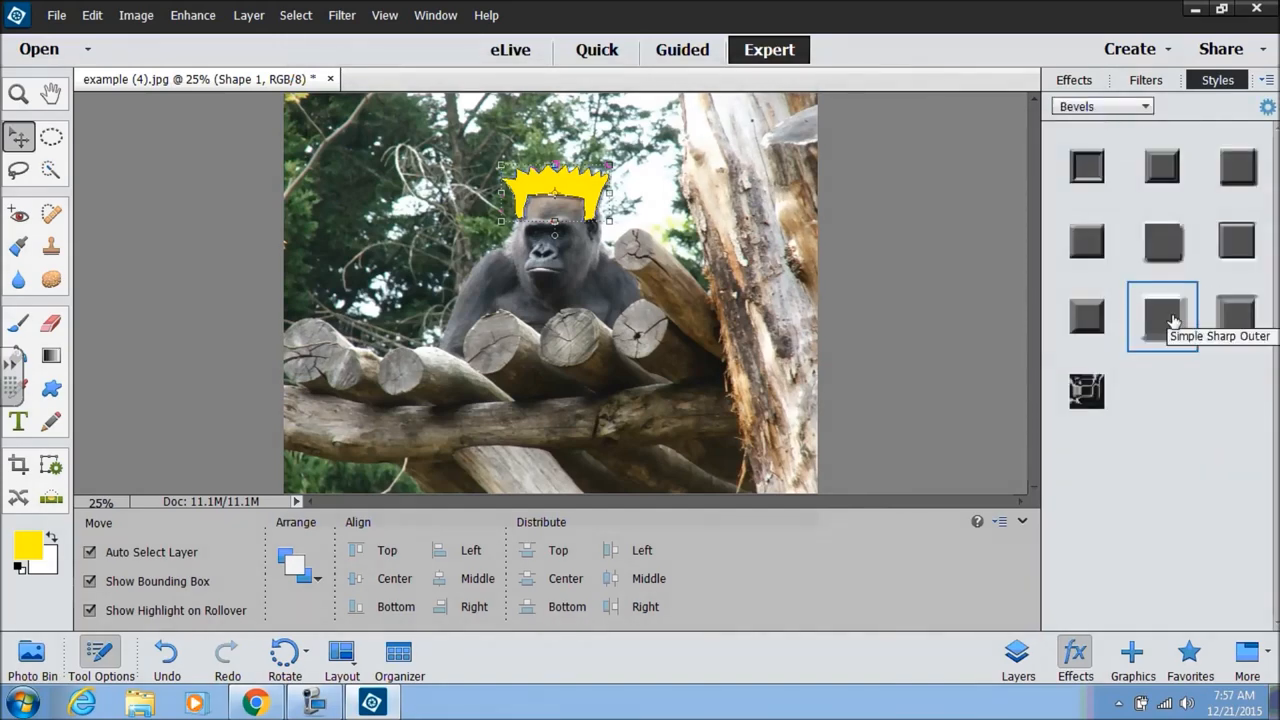
left_click(1238, 166)
Apply the yellow style from the Glass Buttons set to the wig.
left_click(1120, 106)
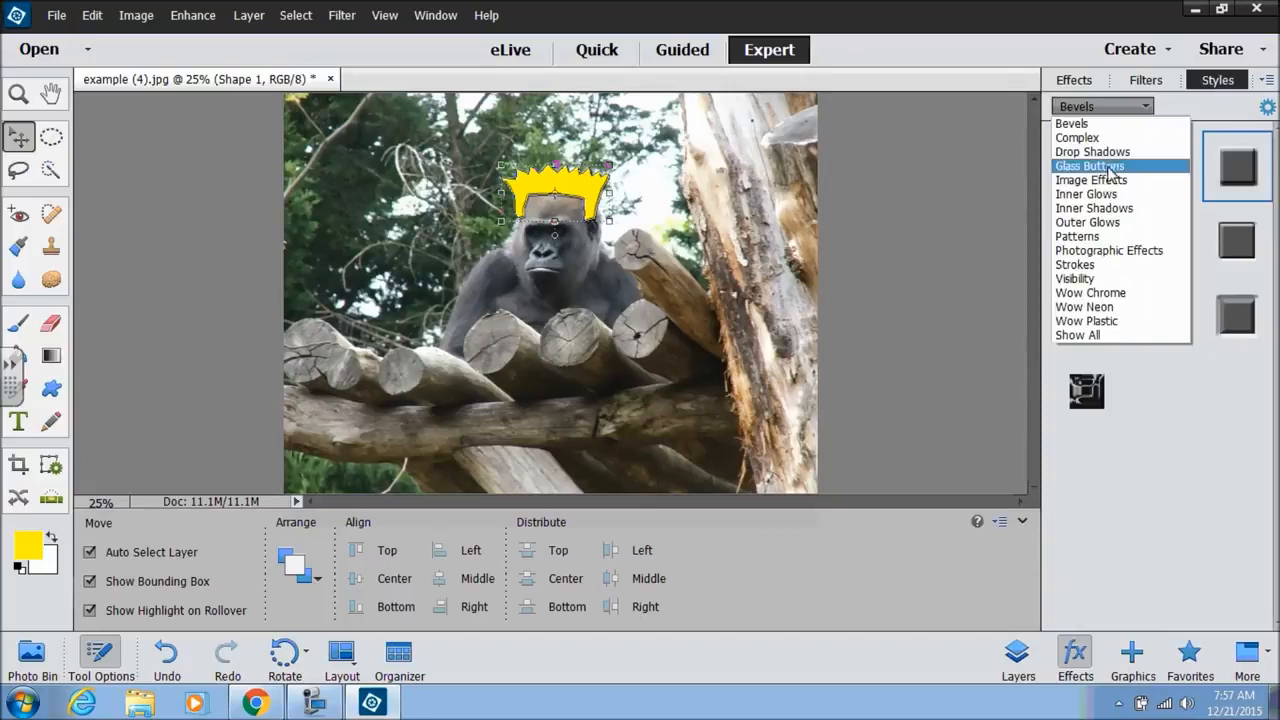
left_click(1110, 166)
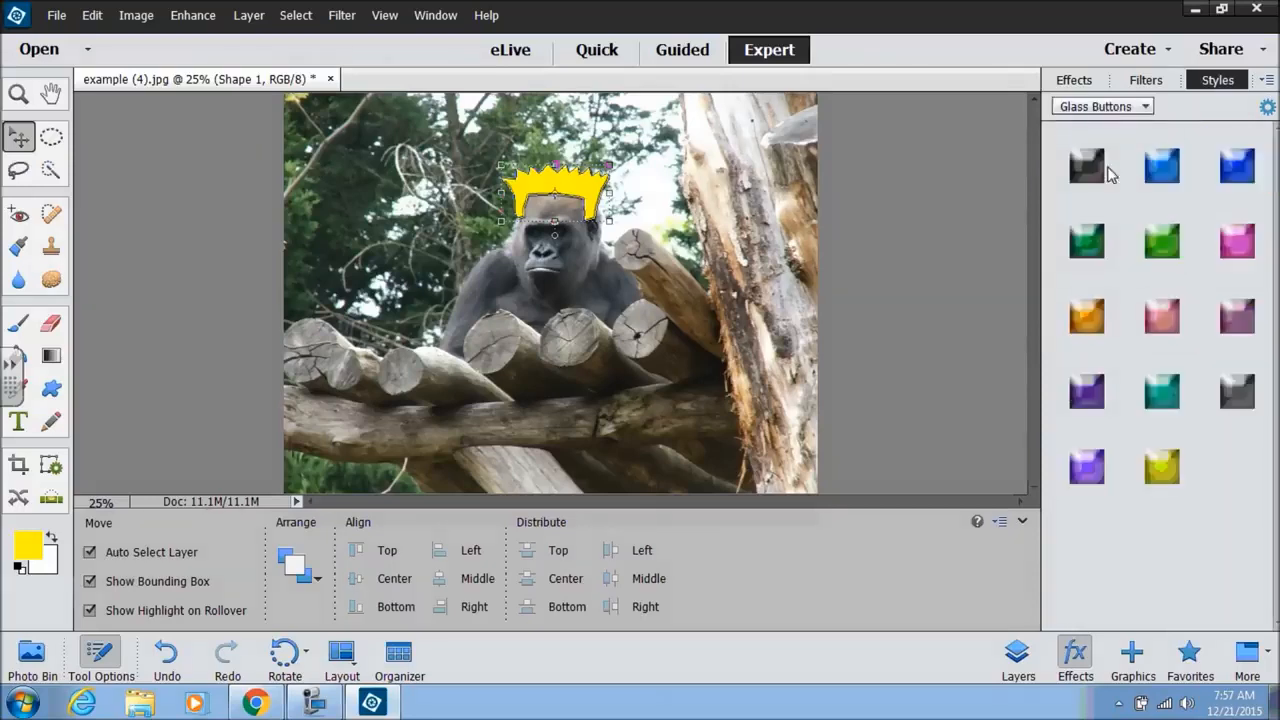
left_click(1158, 462)
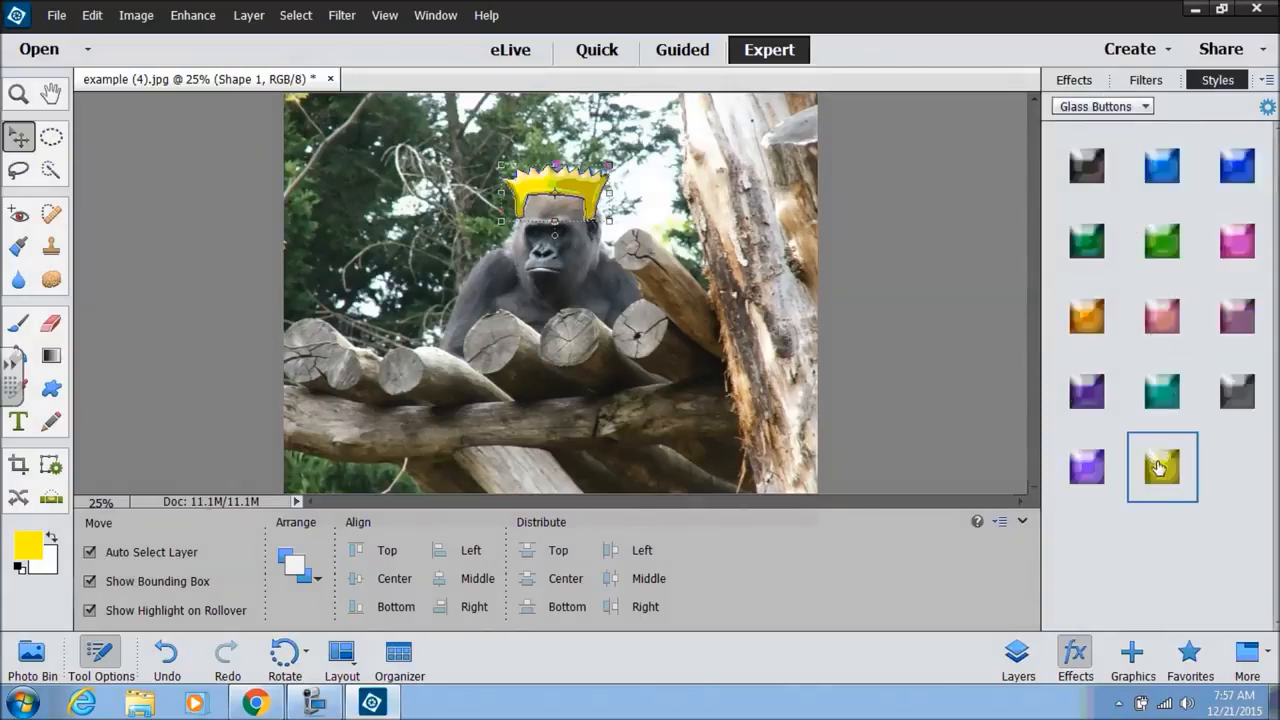
Apply the Low style from the Inner Shadows set to the wig, and change it to High.
left_click(1144, 106)
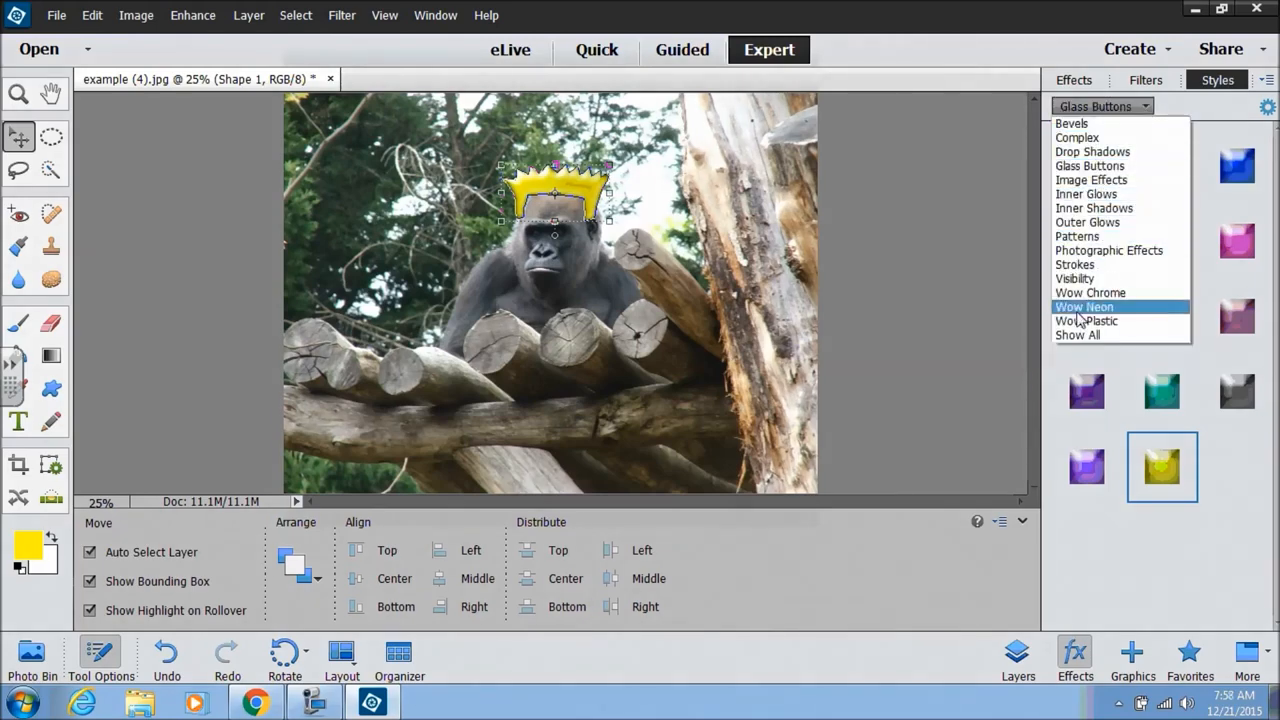
left_click(1068, 210)
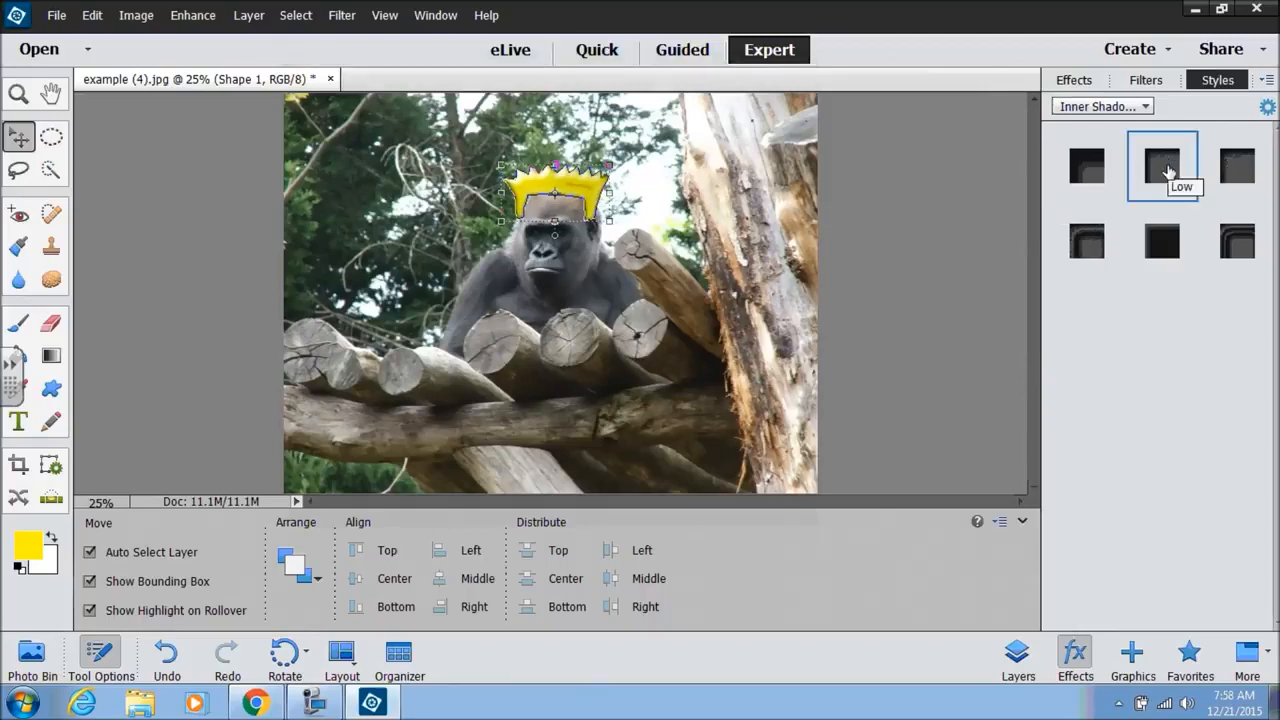
left_click(1068, 170)
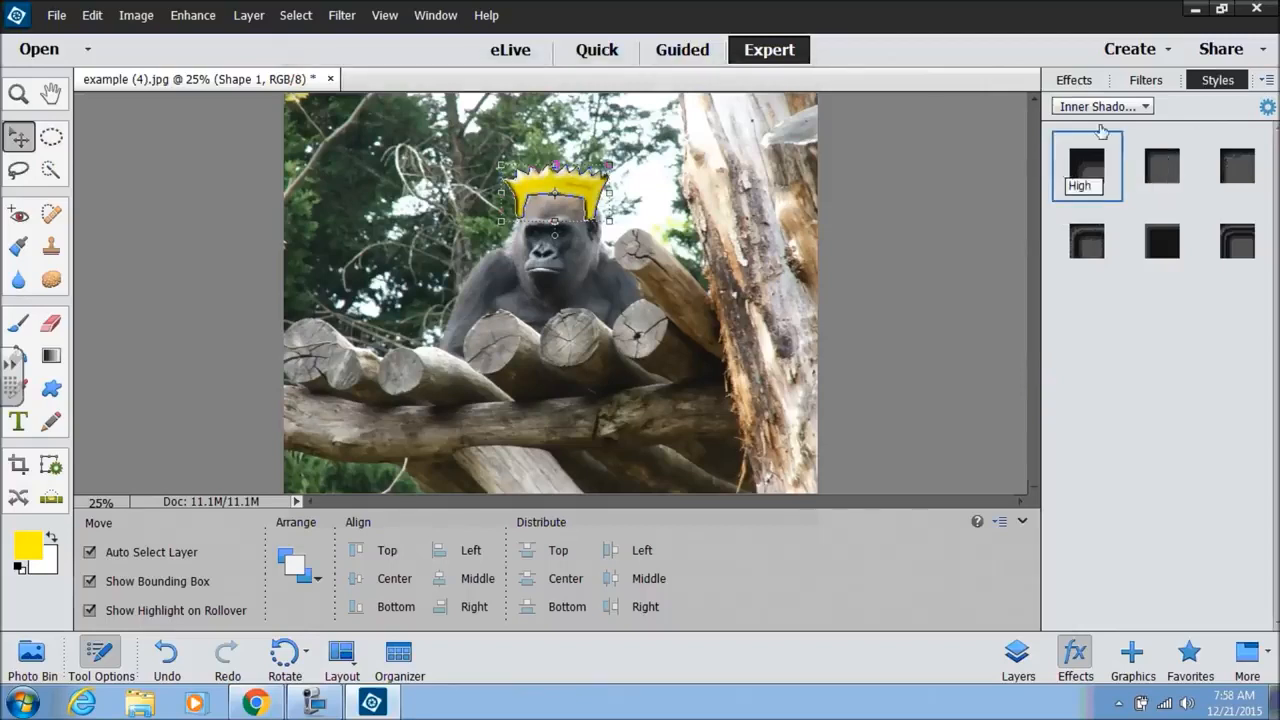
Show the Drop Shadows style set, and delete the wig's shape layer from the photo.
left_click(1147, 107)
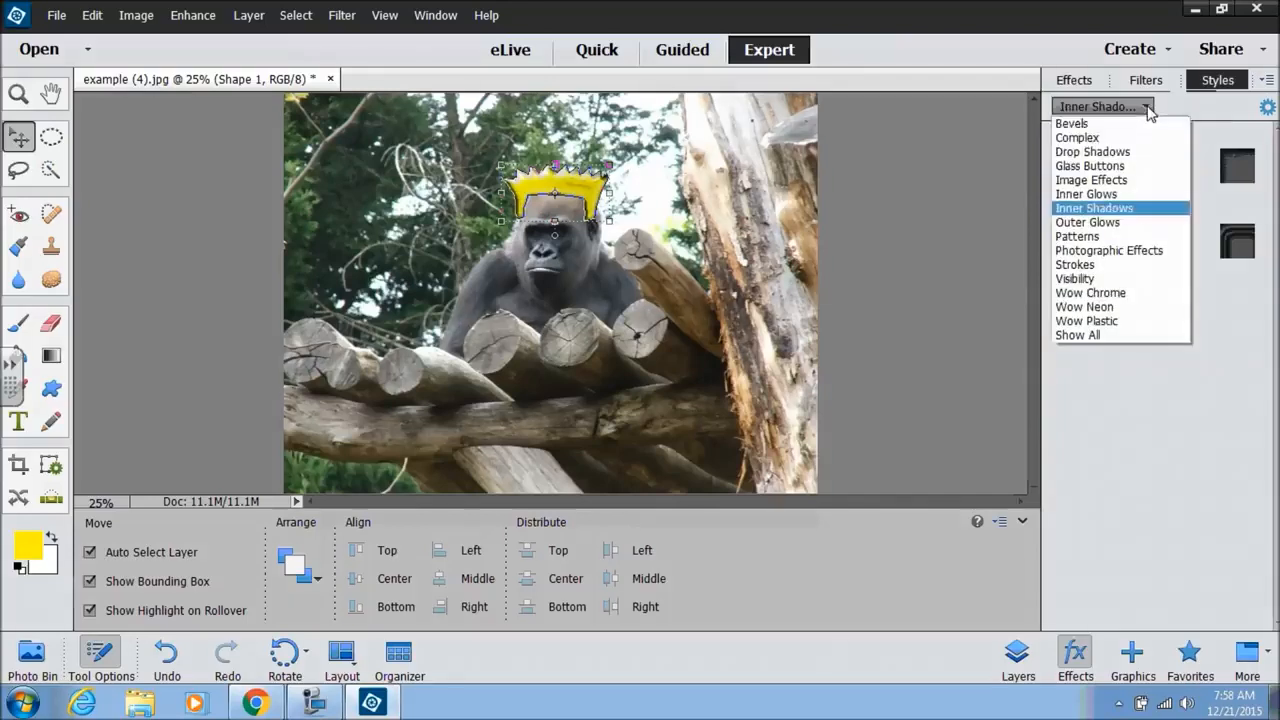
left_click(1115, 152)
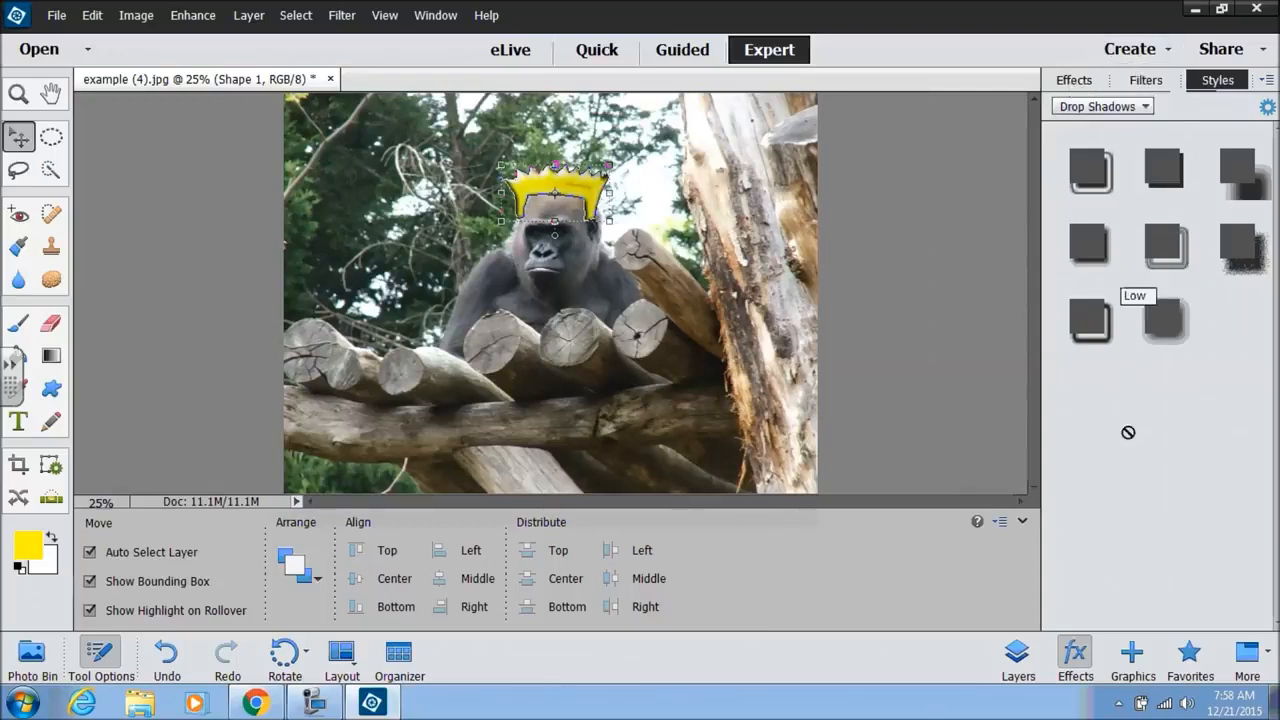
left_click(1018, 660)
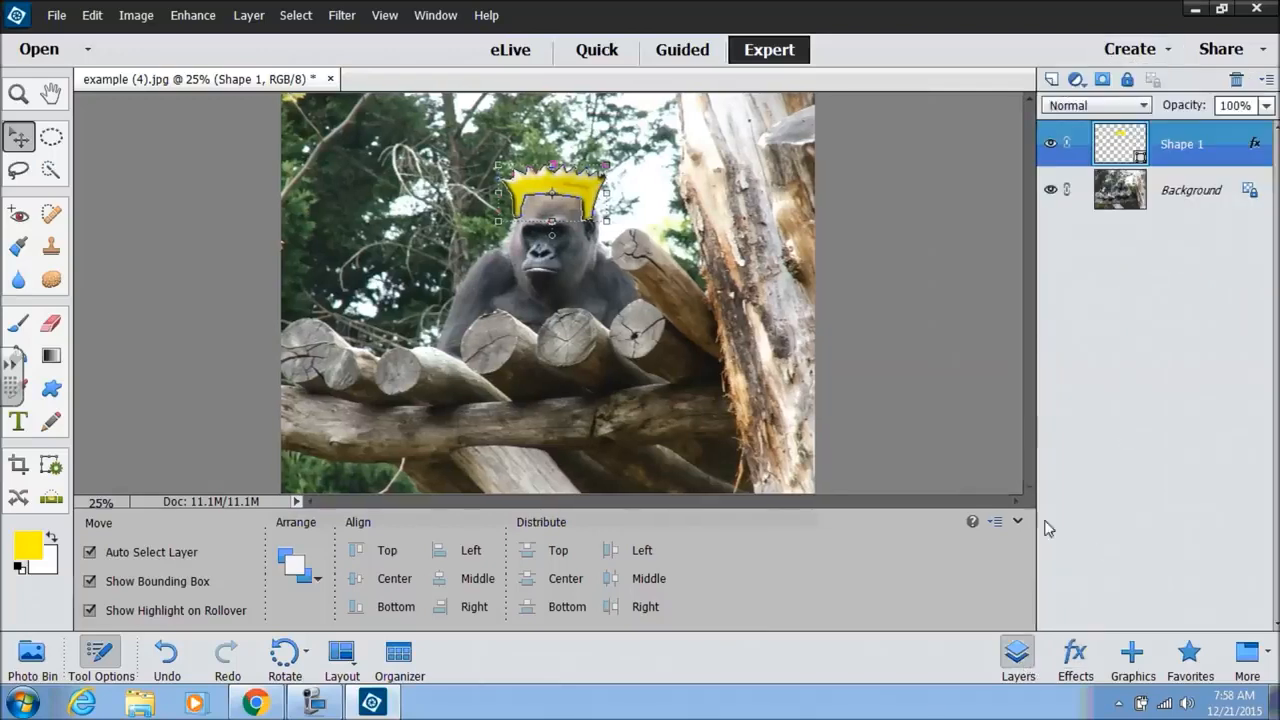
right_click(1176, 143)
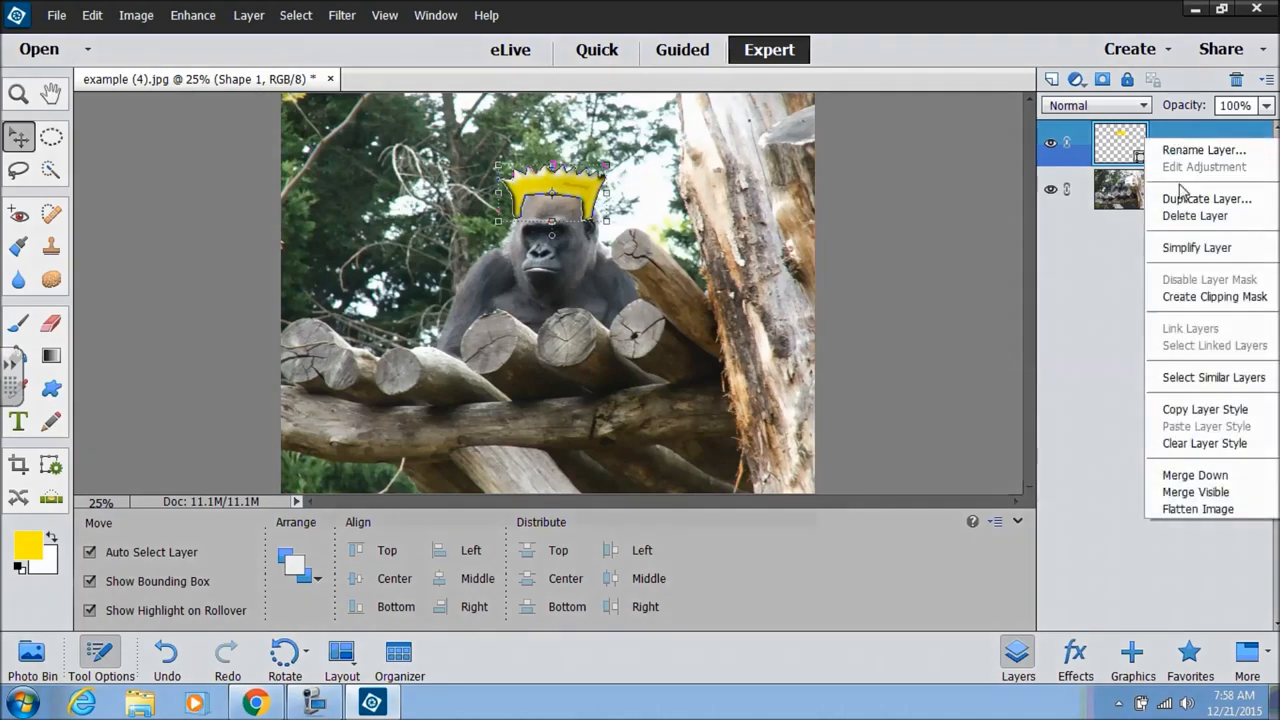
left_click(1180, 214)
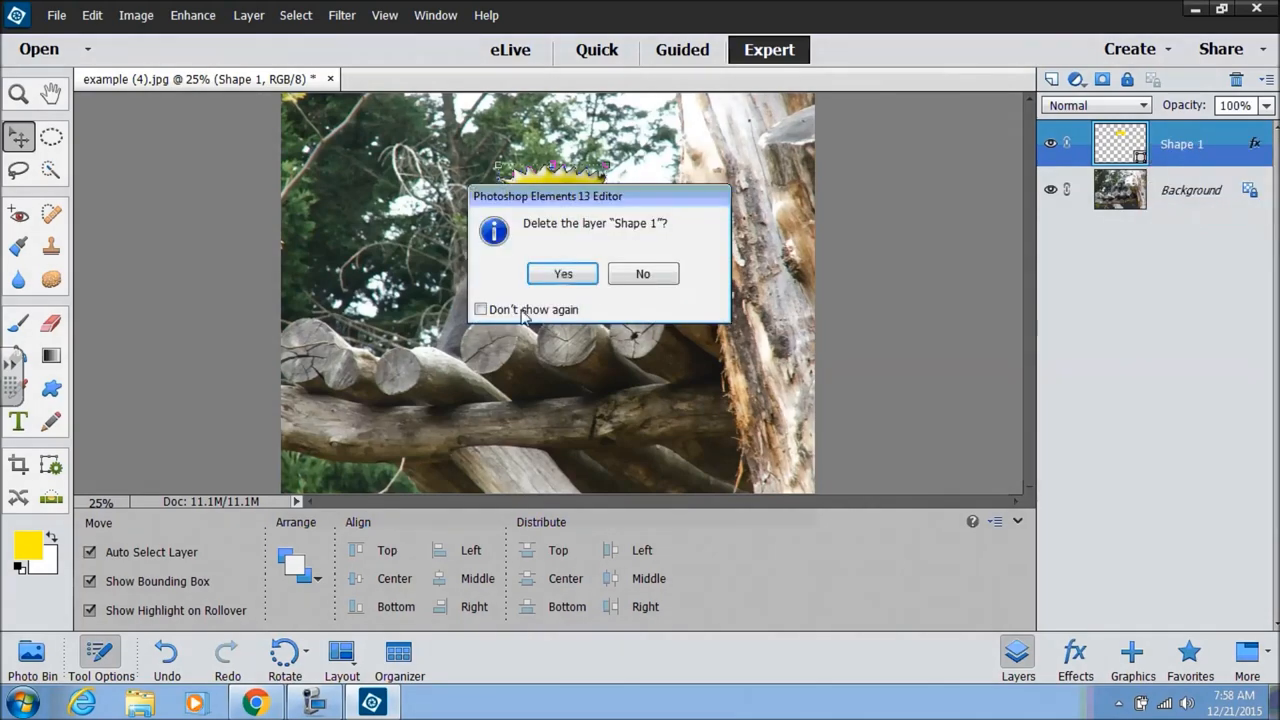
left_click(564, 274)
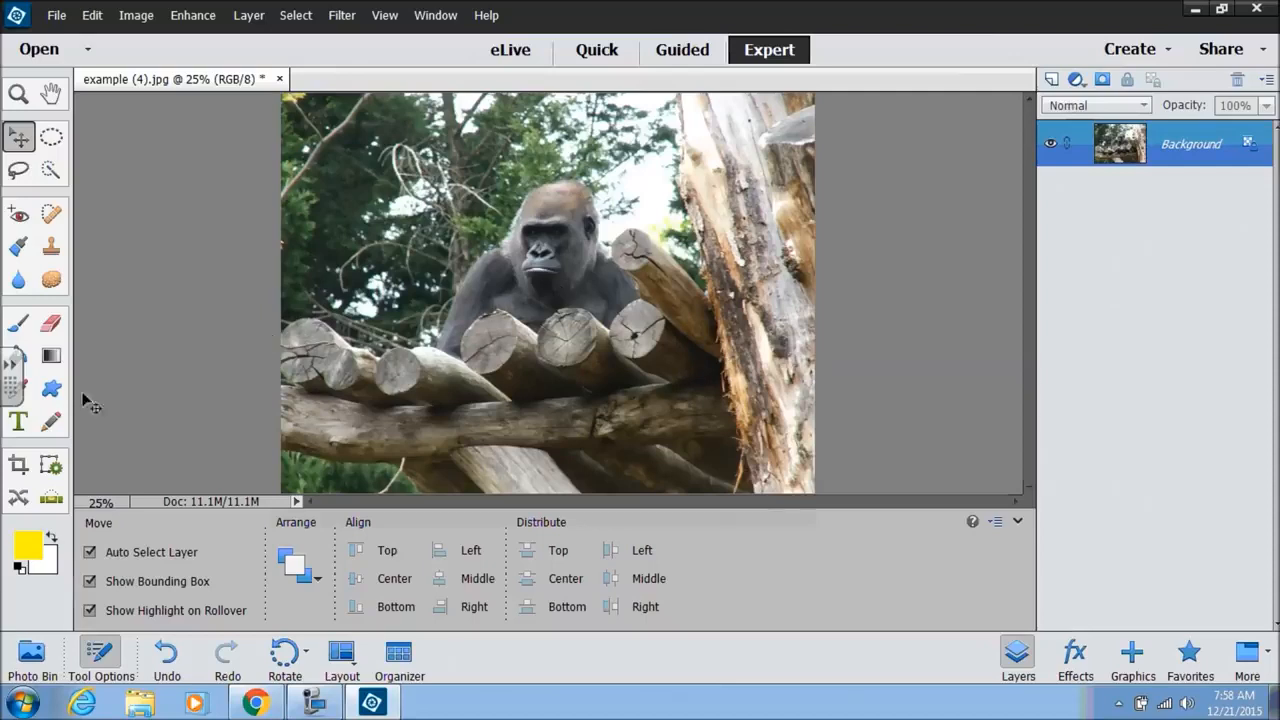
Choose the Horizontal Type tool and set its font to Berlin Sans FB Bold.
left_click(20, 422)
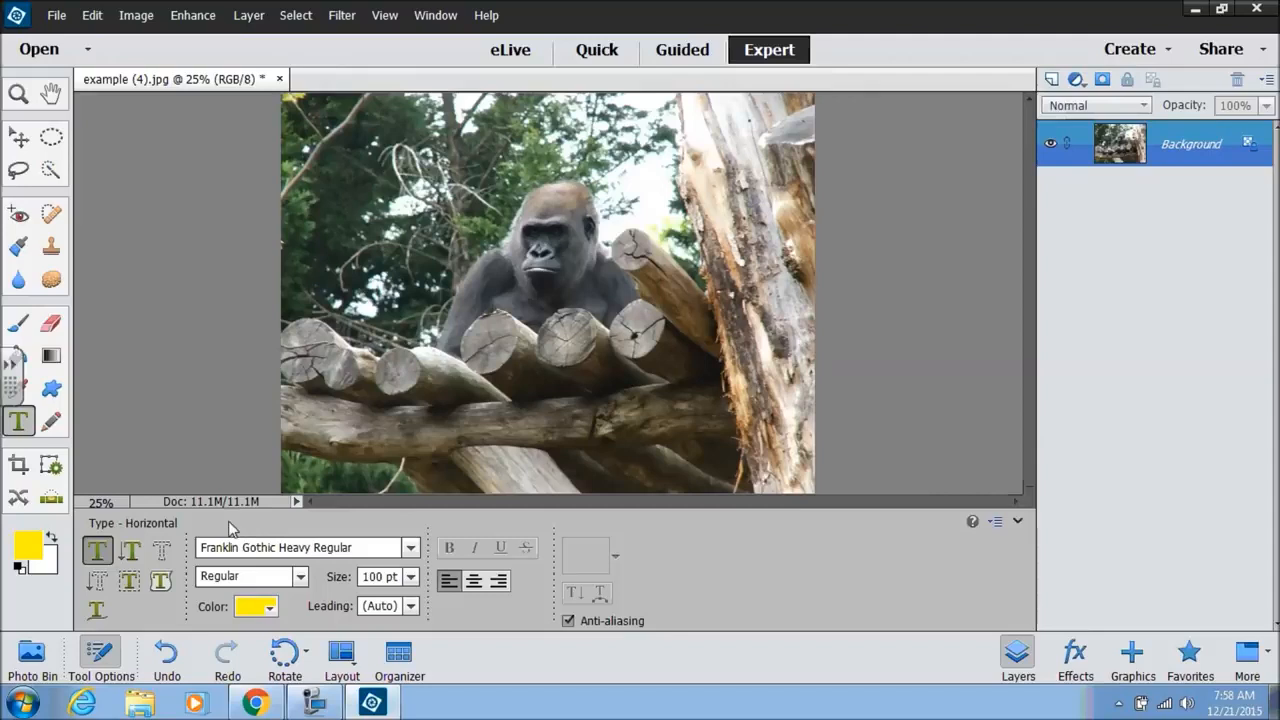
left_click(411, 549)
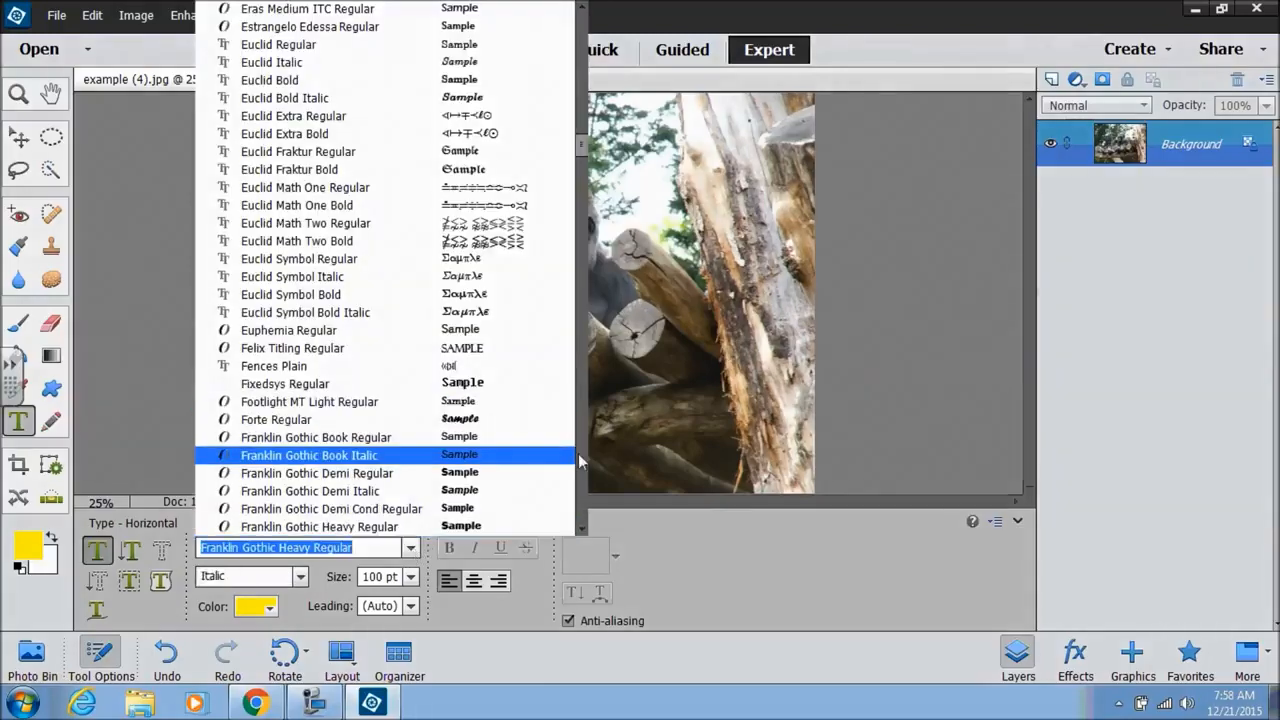
left_click_drag(581, 147, 571, 46)
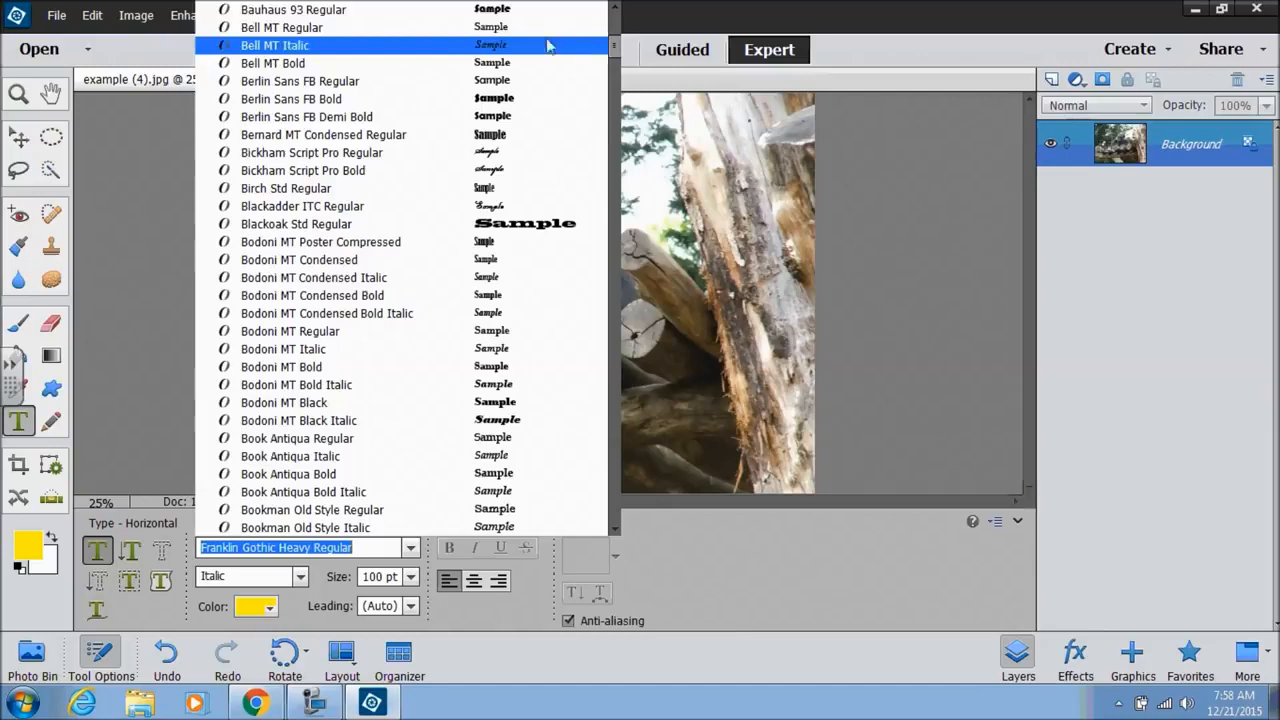
left_click(496, 99)
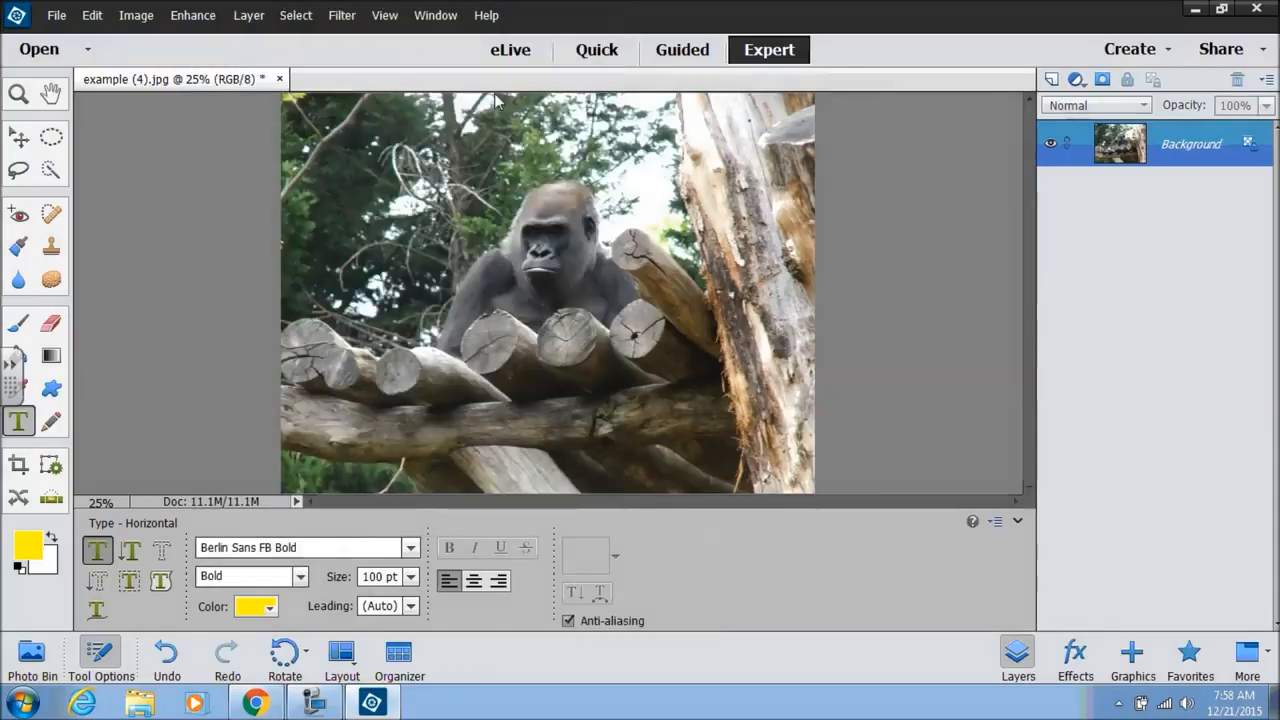
Add the text "Picture from the zoo" over the trees above and to the left of the gorilla's head.
left_click(347, 160)
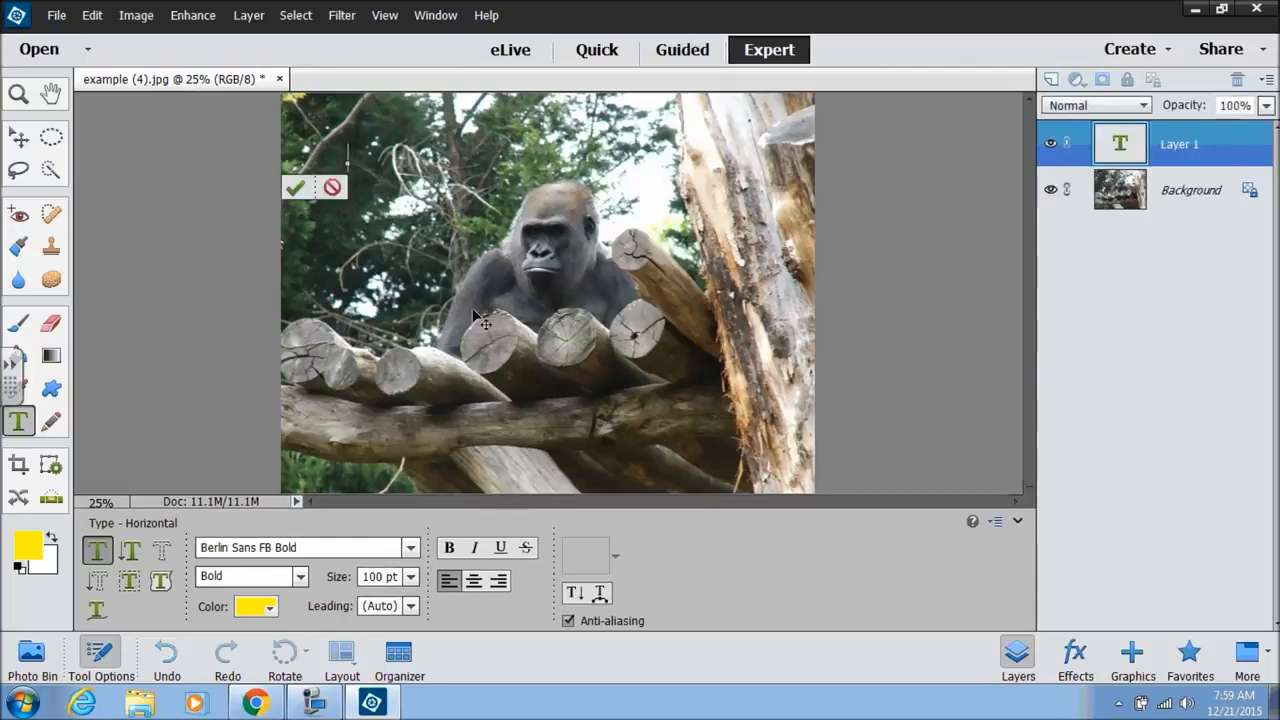
type("Pi")
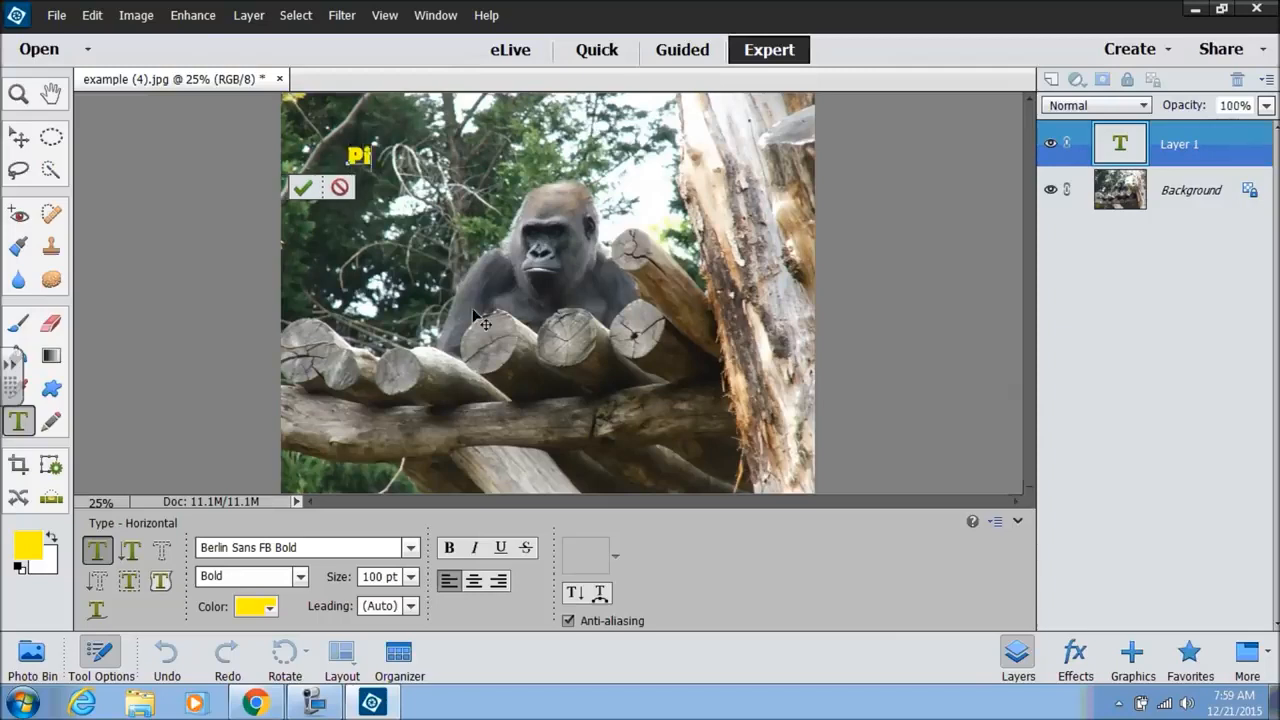
type("cture from t")
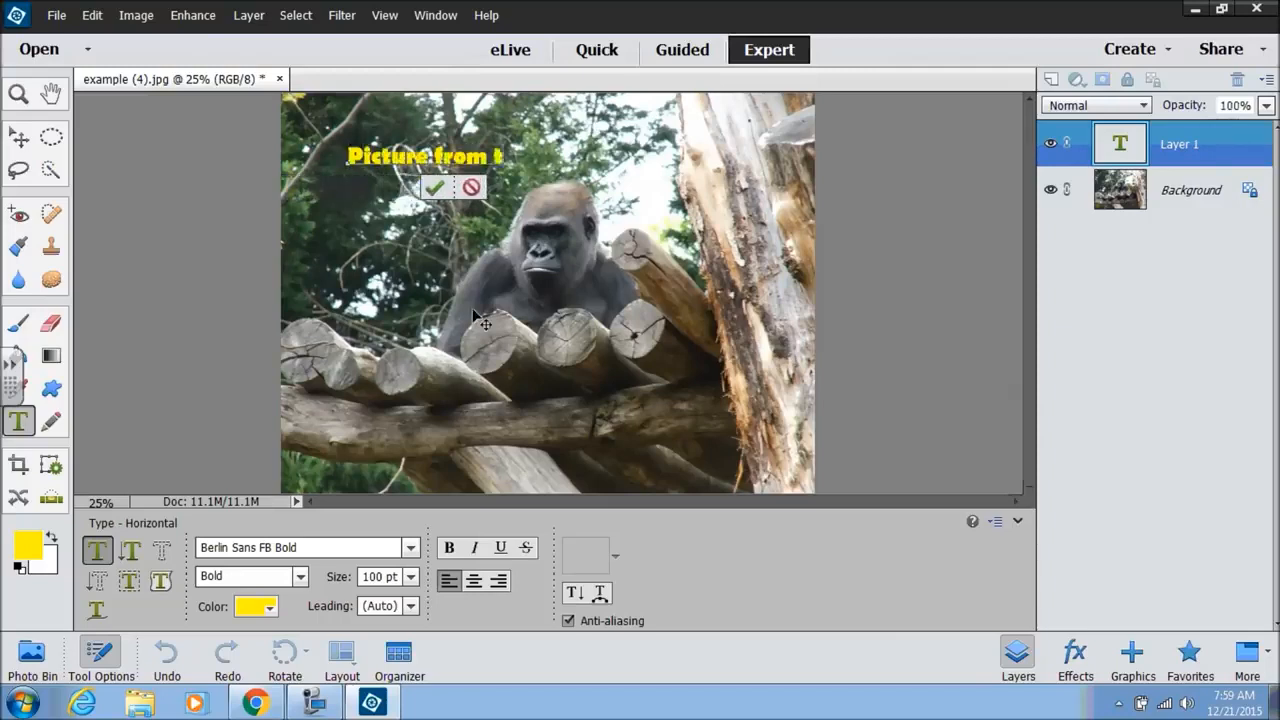
type("he zoo")
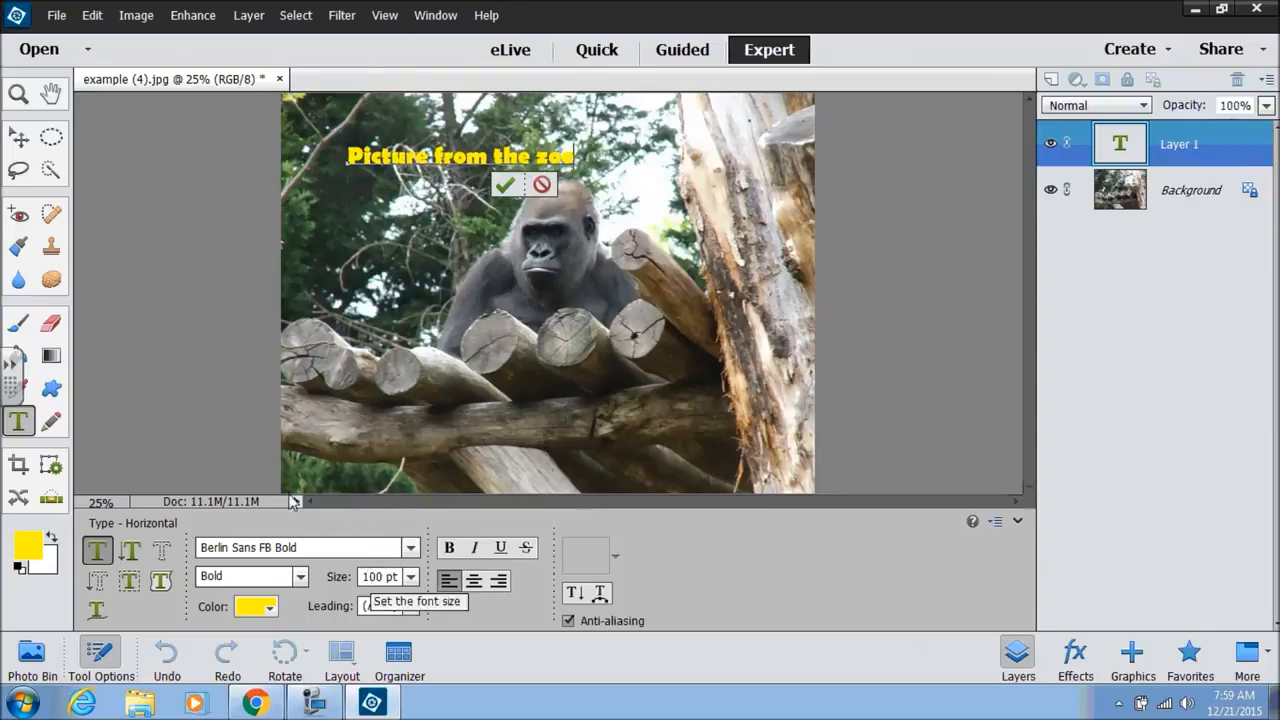
Enlarge the caption proportionally to about 167% and place it across the top of the photo above the gorilla.
left_click(17, 141)
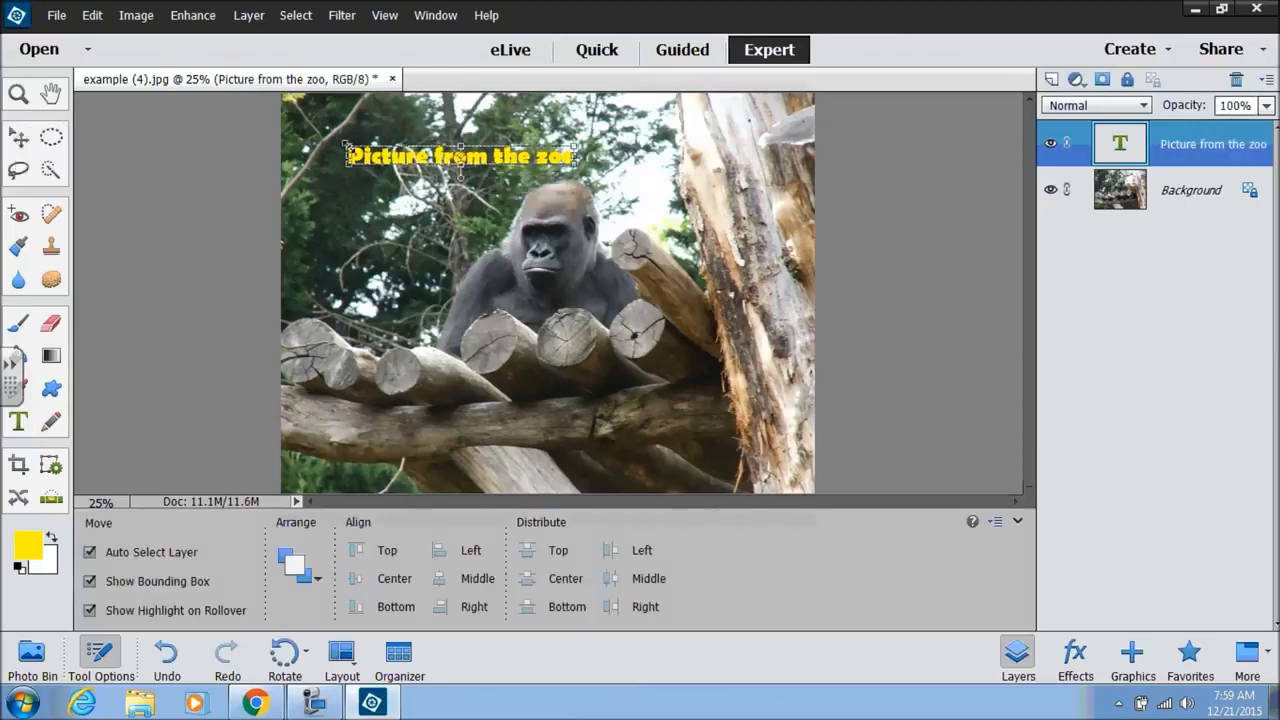
left_click_drag(347, 150, 299, 117)
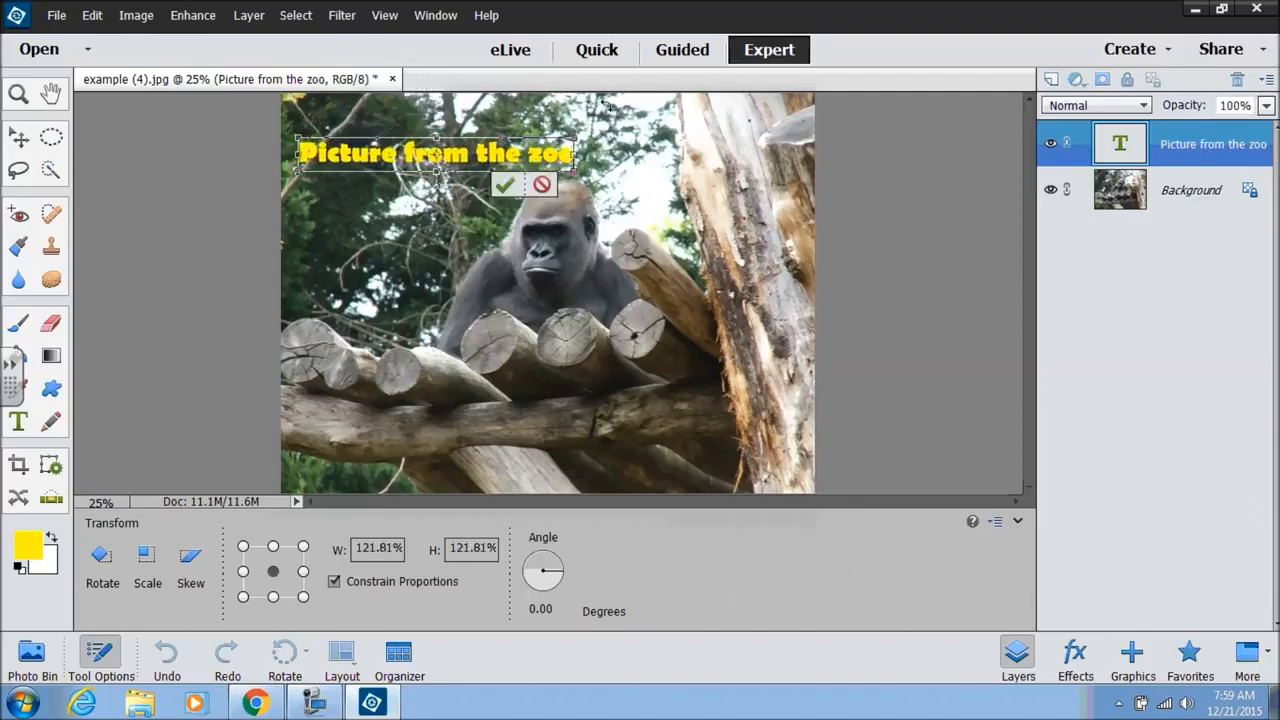
left_click_drag(572, 152, 709, 166)
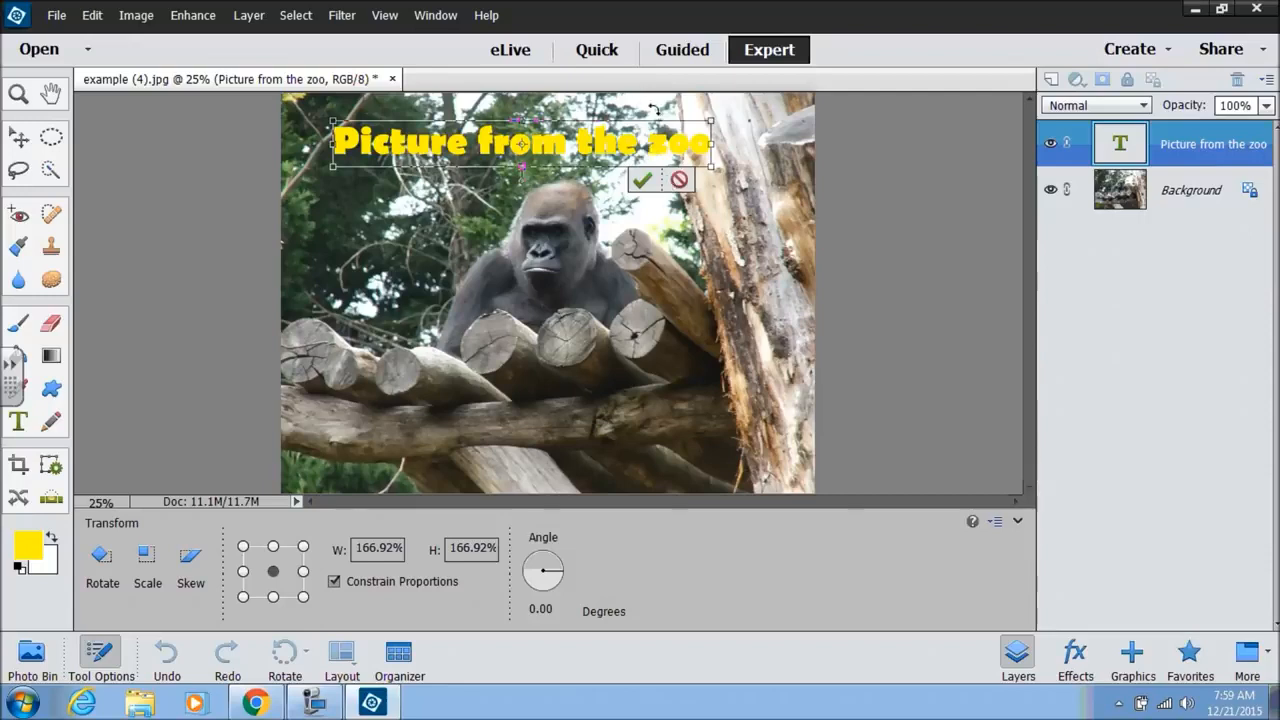
left_click(642, 182)
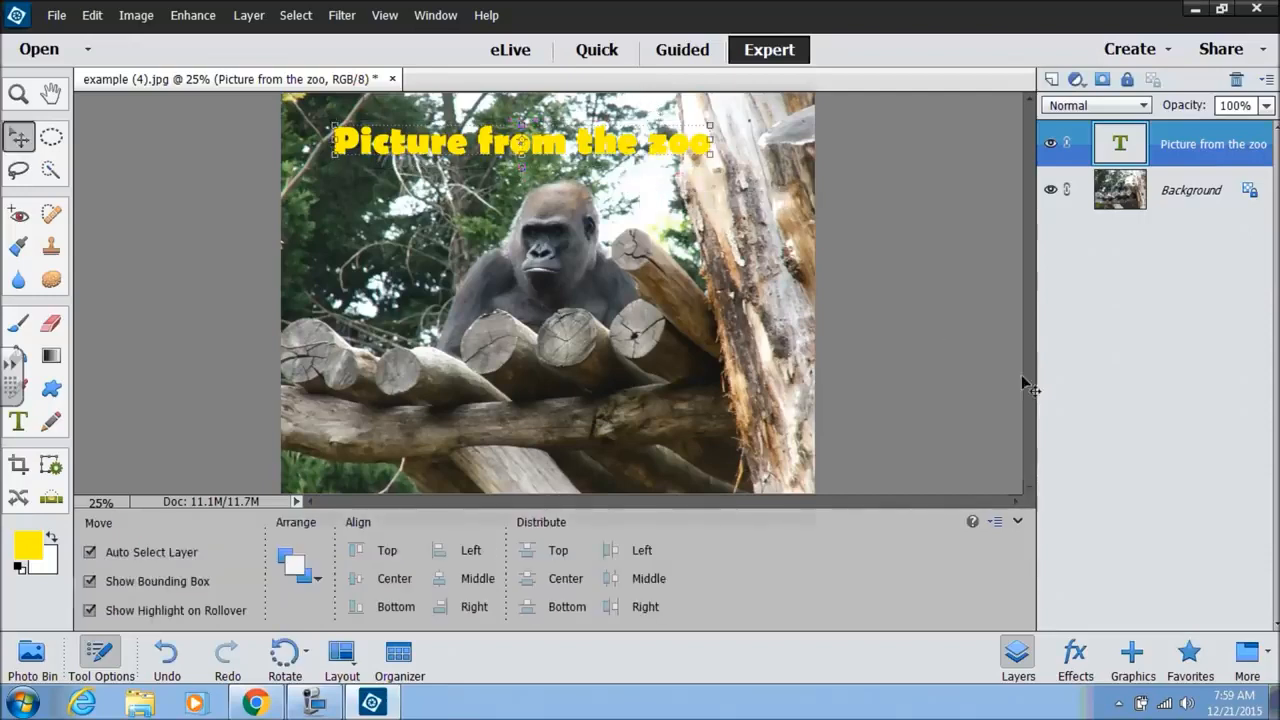
Apply the Simple Sharp Outer style from the Bevels set to the caption text.
left_click(1075, 660)
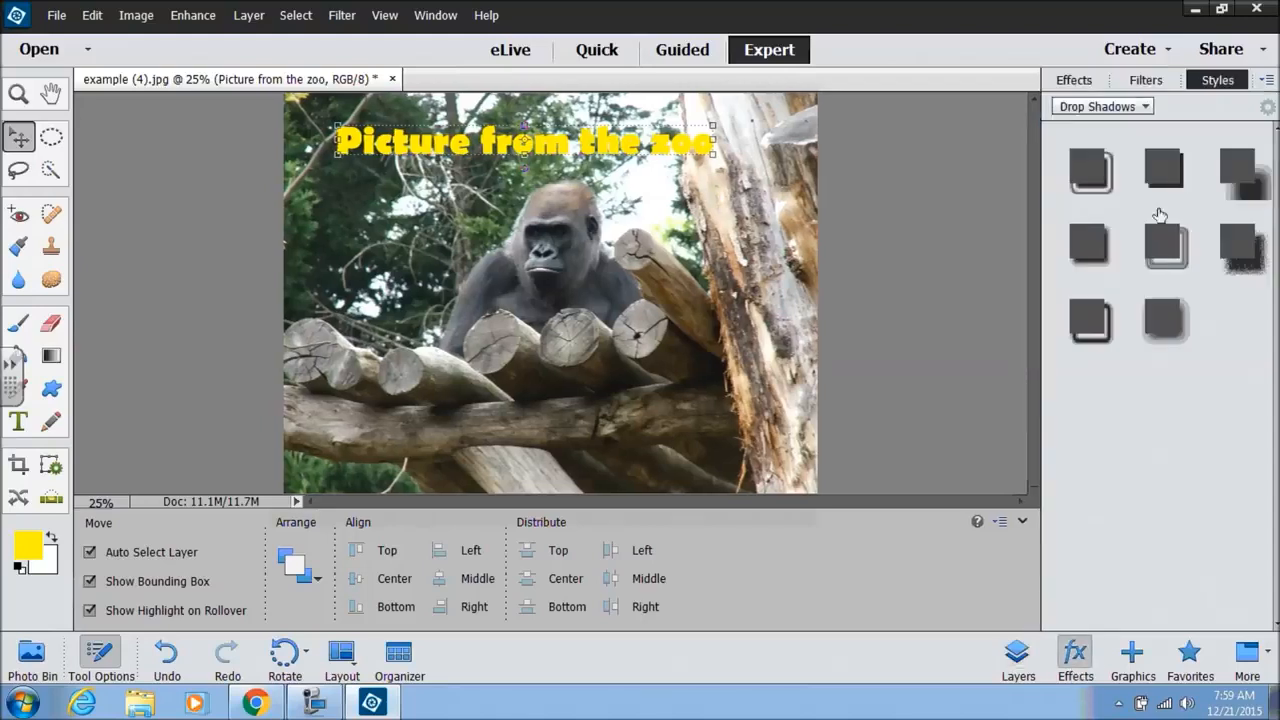
left_click(1147, 107)
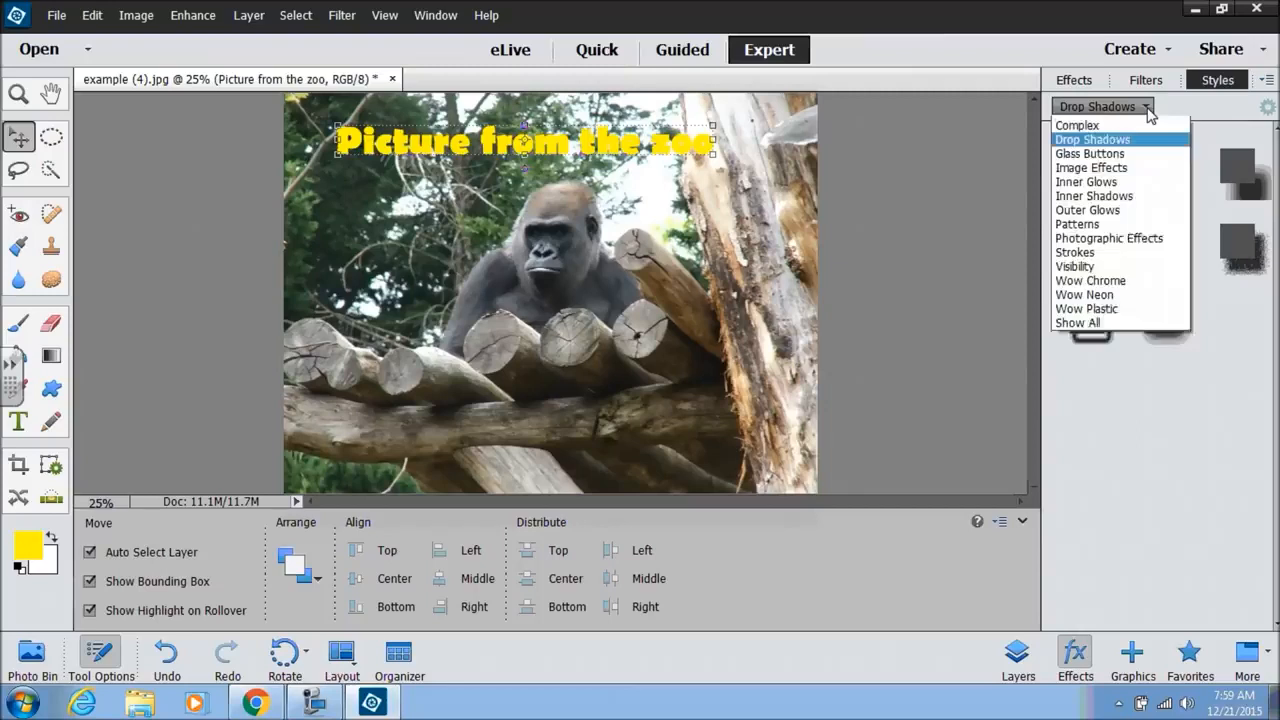
left_click(1107, 122)
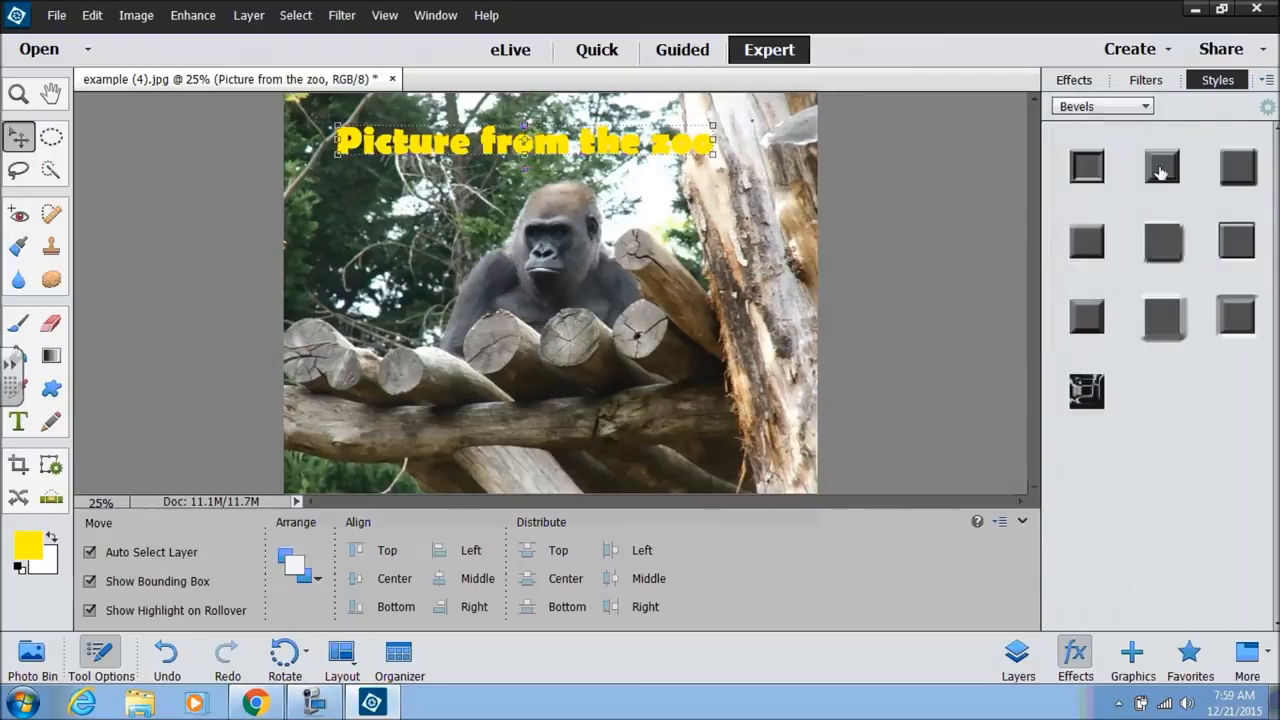
left_click(1165, 320)
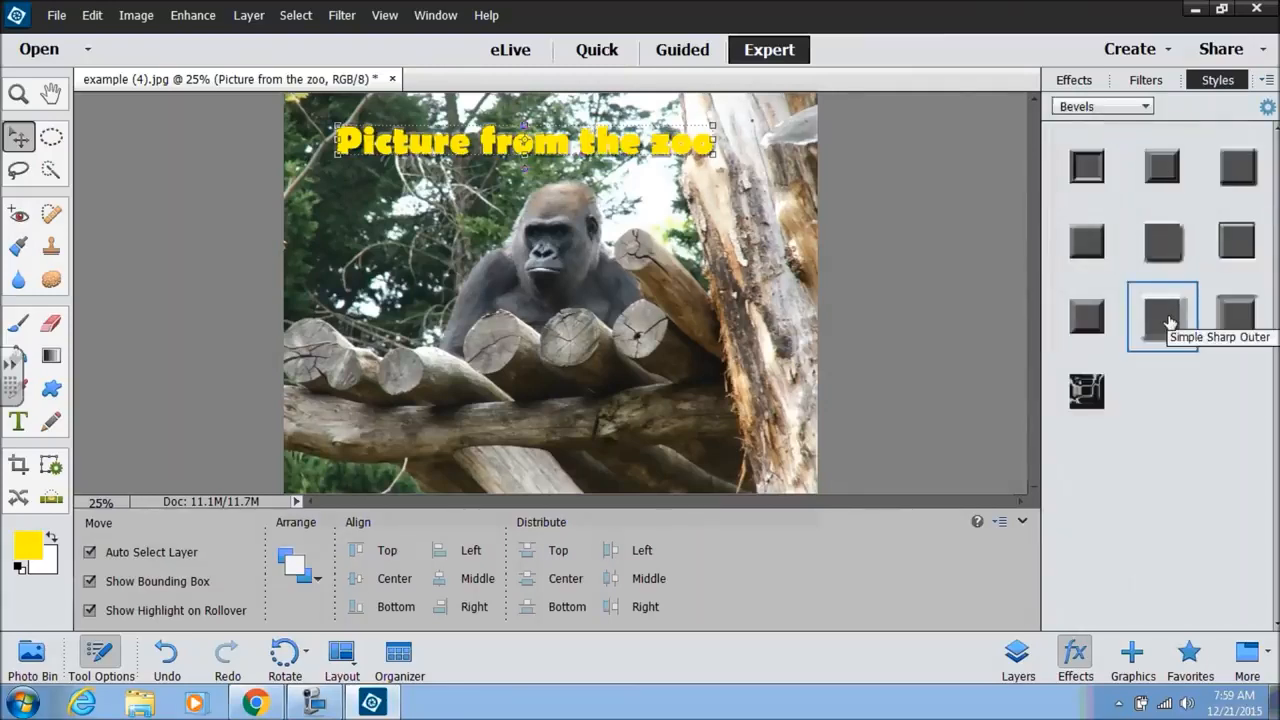
Apply the High style from the Drop Shadows set to the caption text.
left_click(1142, 106)
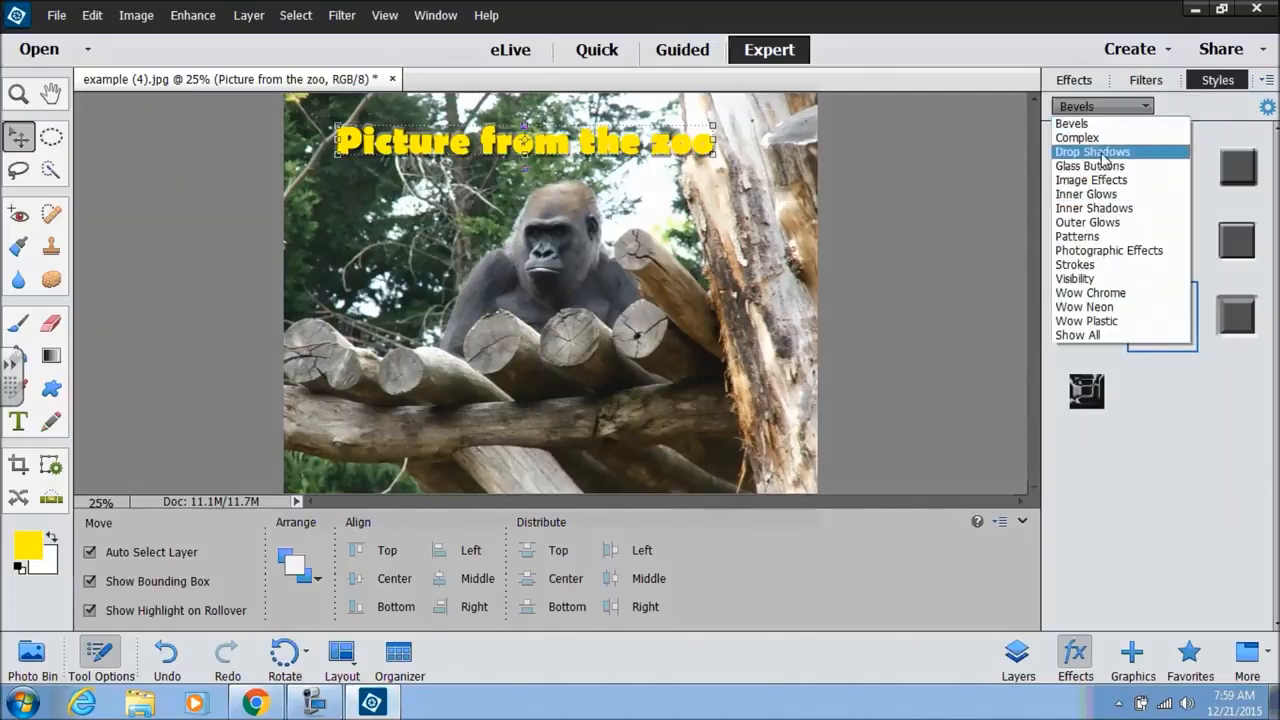
left_click(1104, 153)
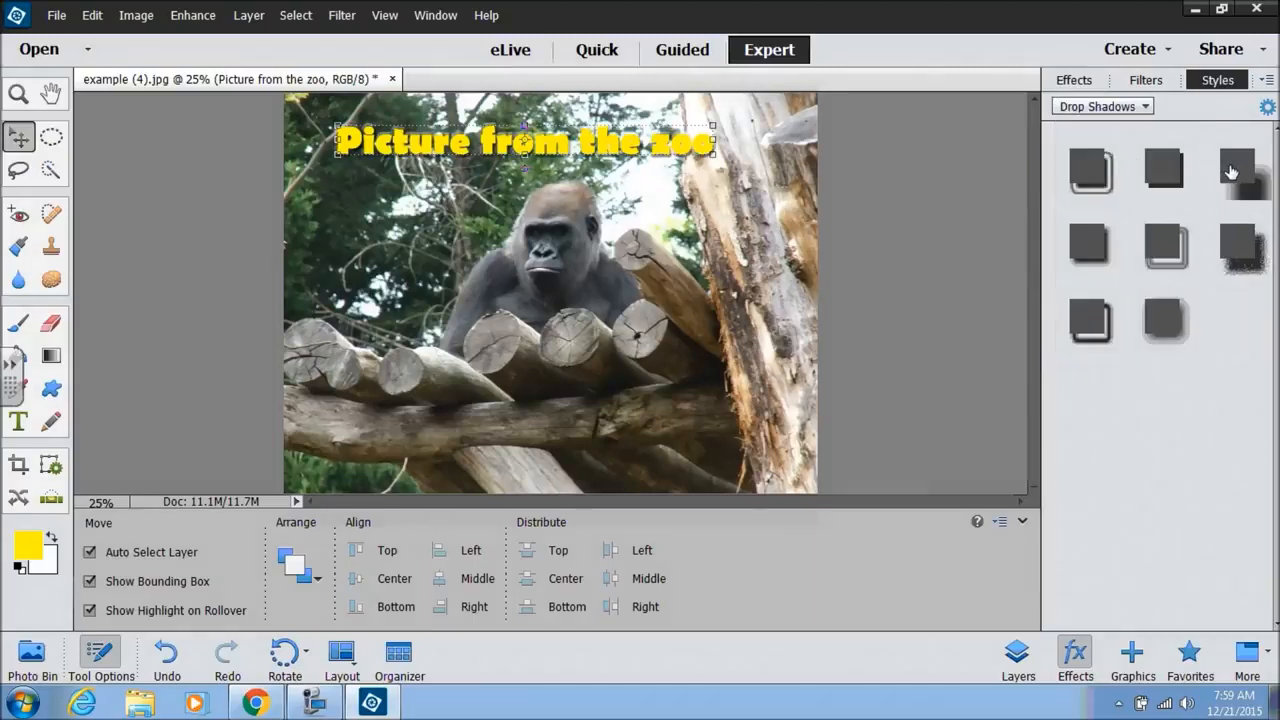
left_click(1231, 172)
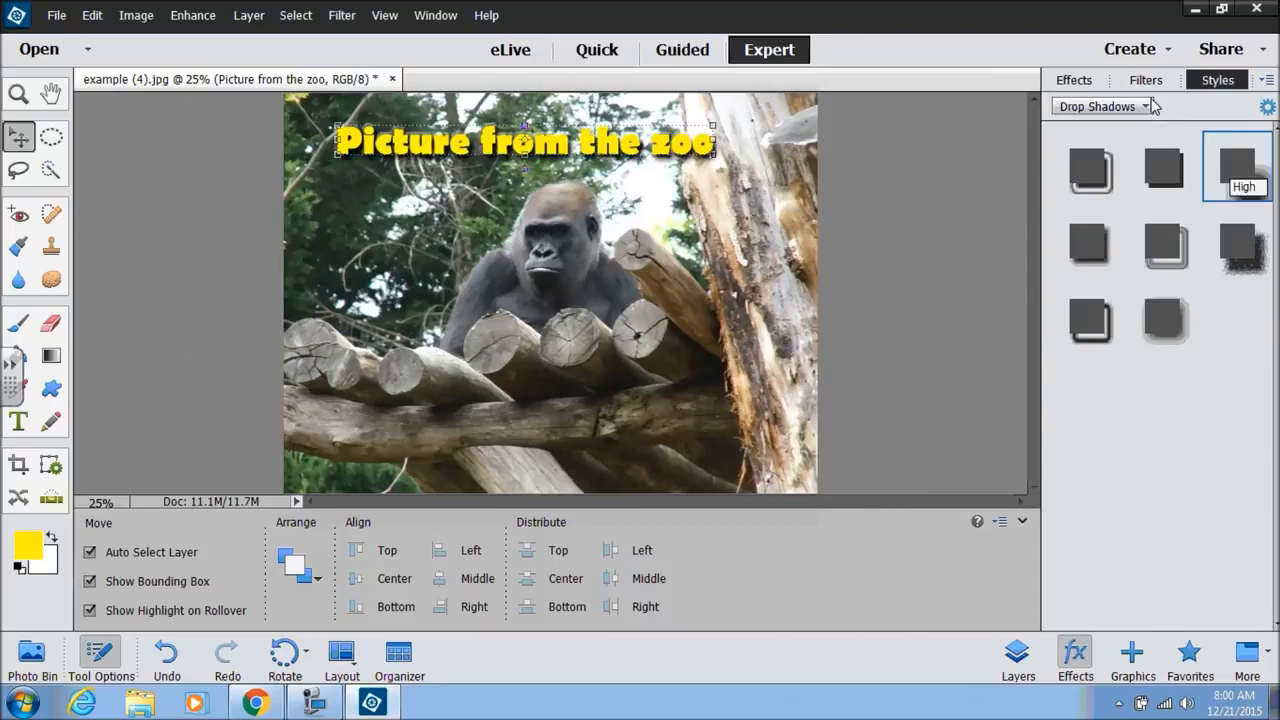
Apply the Fire style from the Outer Glows set to the caption text.
left_click(1105, 106)
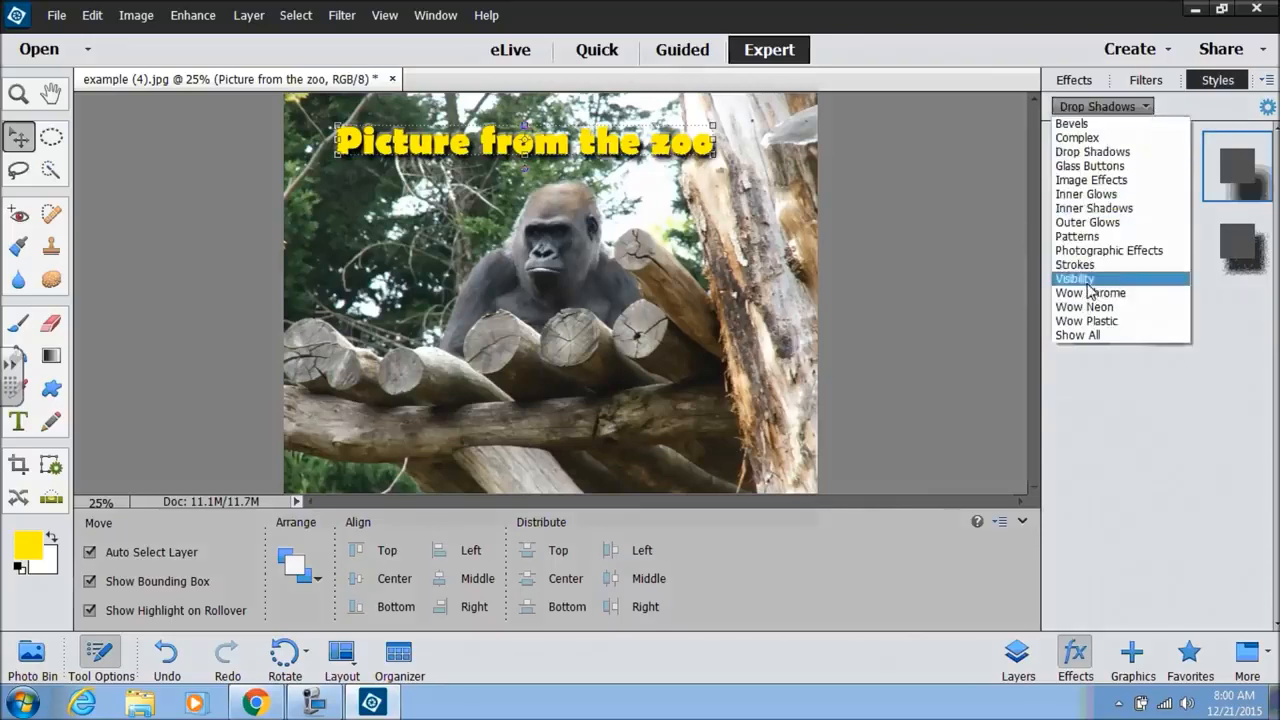
left_click(1095, 224)
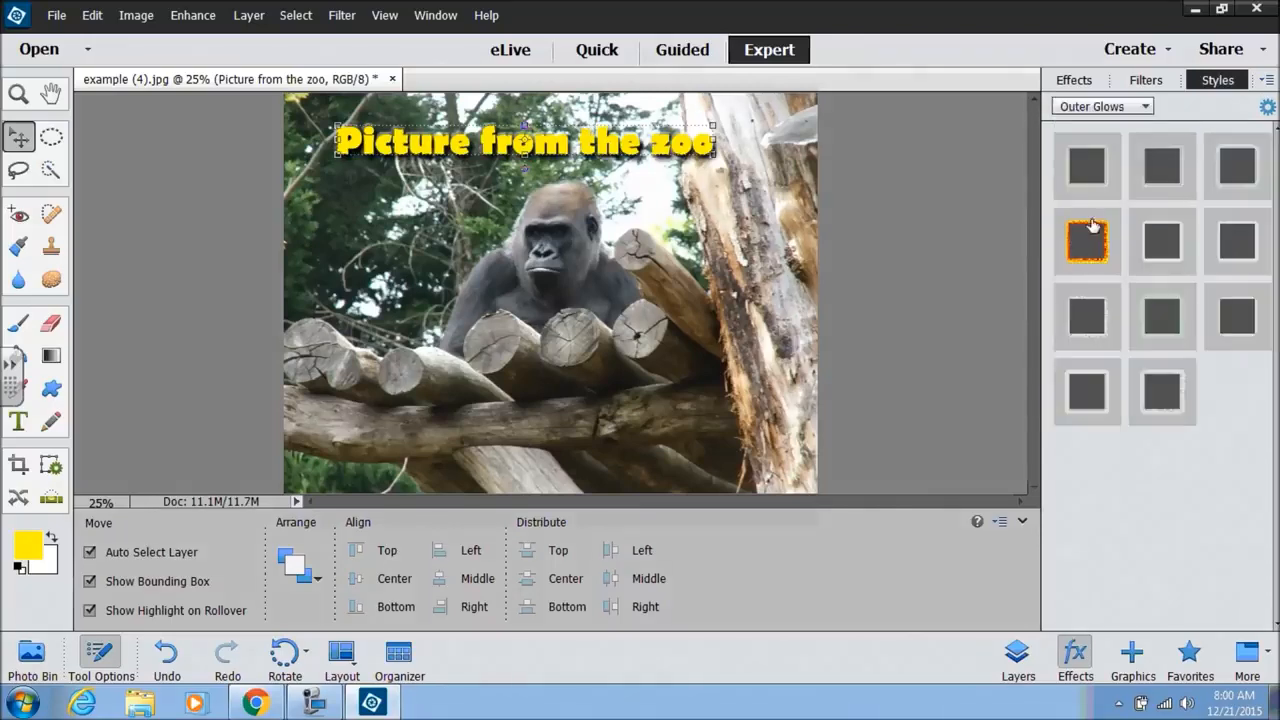
left_click(1097, 234)
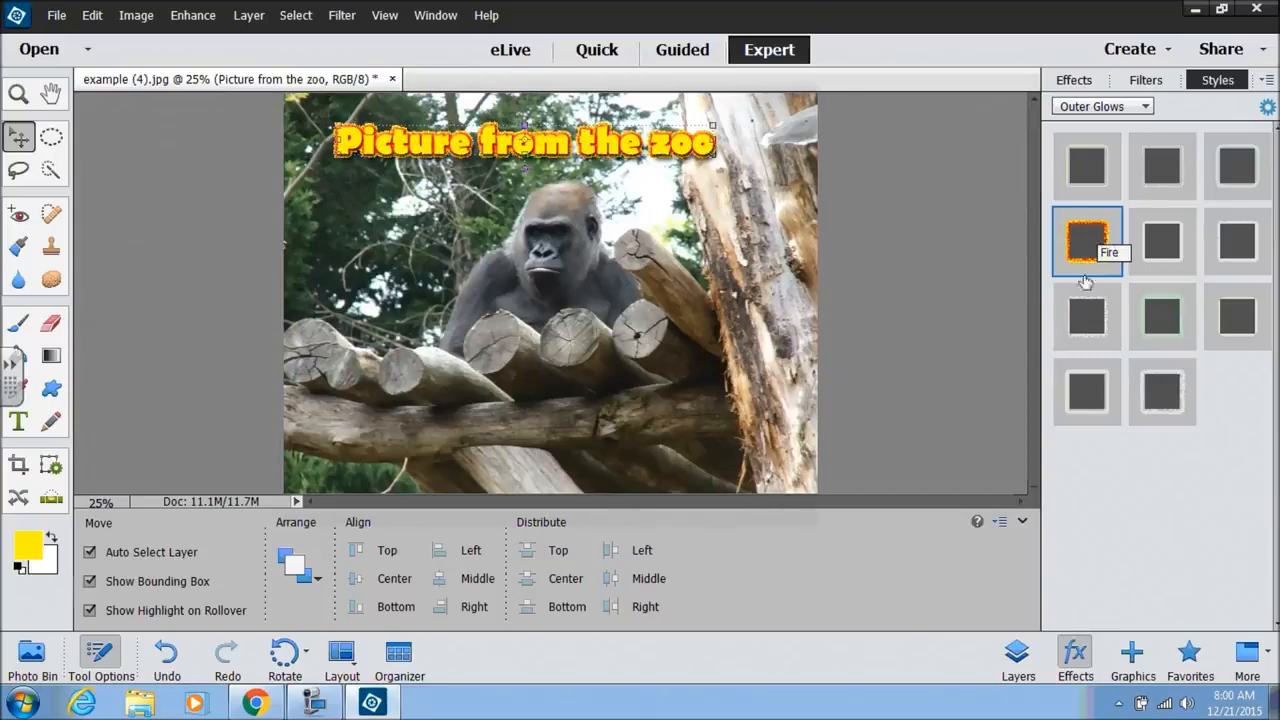
left_click(1146, 107)
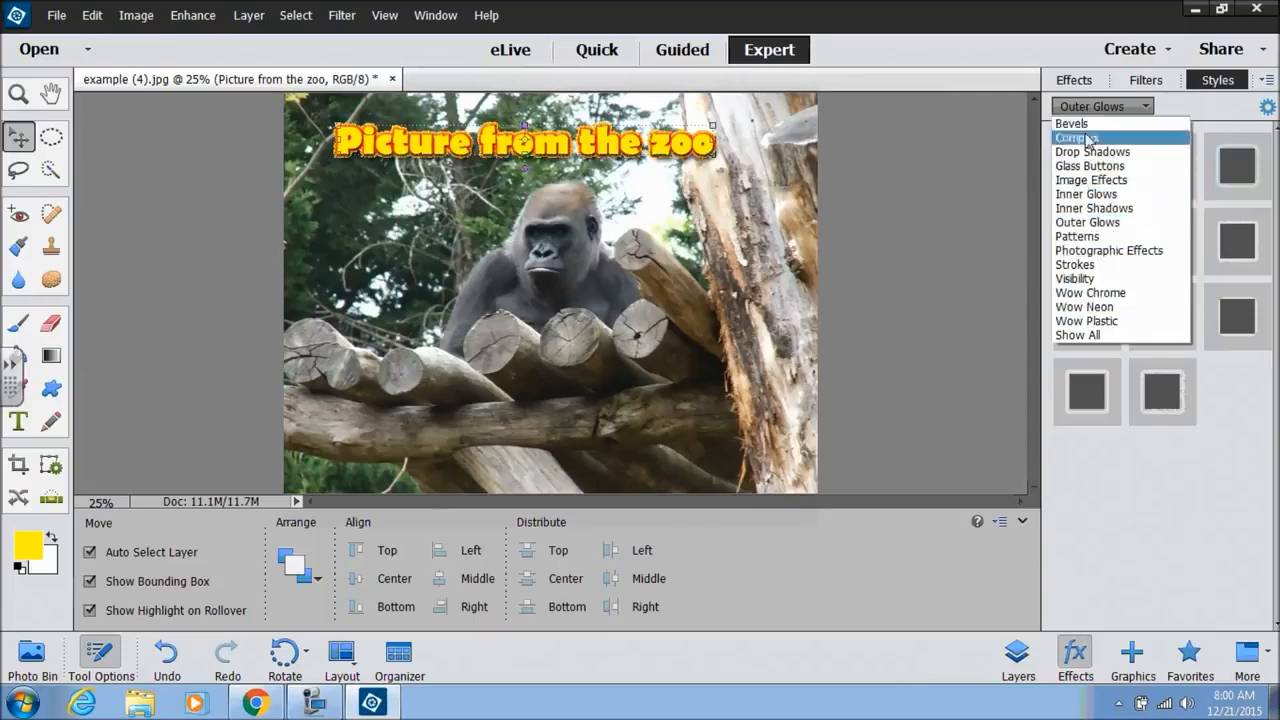
left_click(1108, 503)
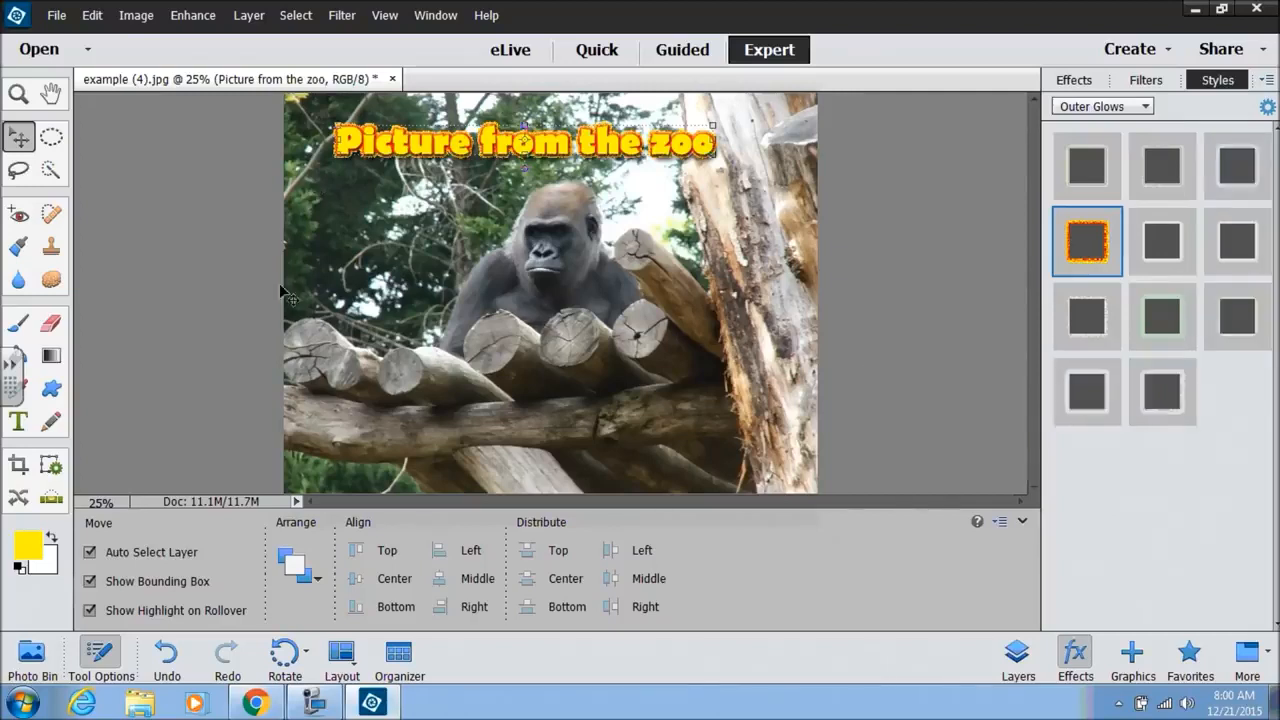
left_click(312, 705)
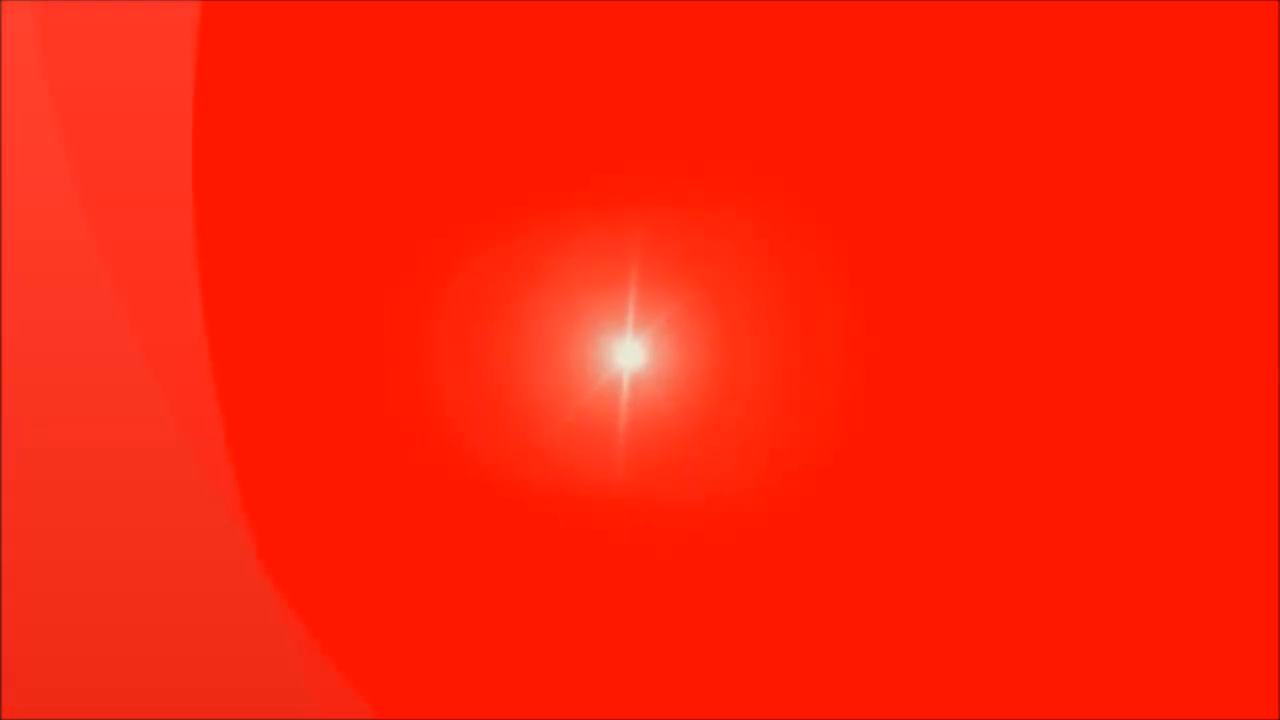